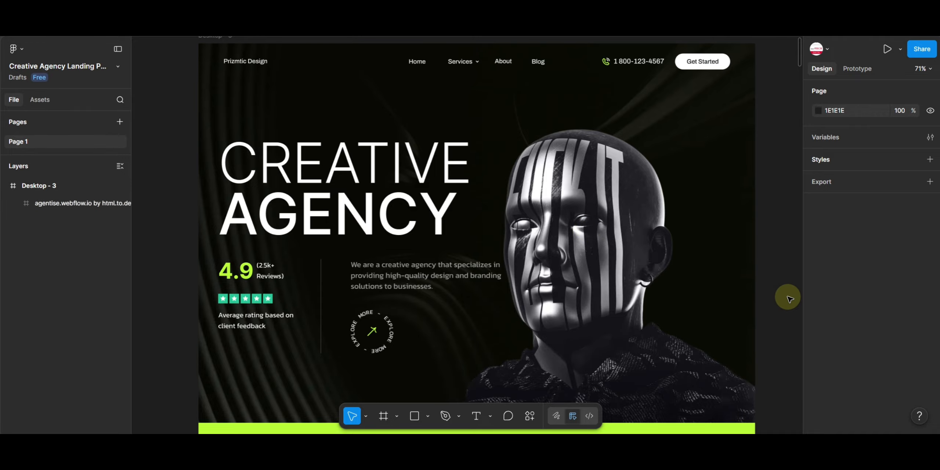
# - Check the green marquee strip in the Figma design, switch to Elementor, and add a column-direction container below the hero section
pyautogui.moveTo(703, 303); pyautogui.dragTo(704, 133)
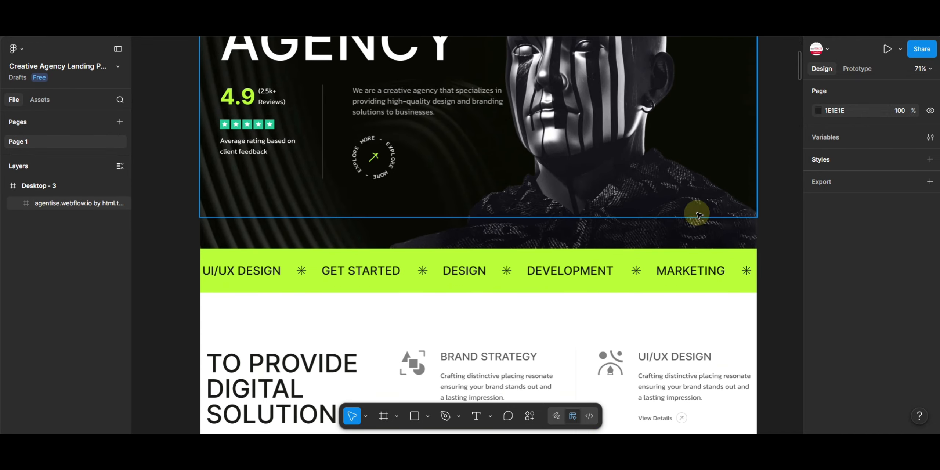
pyautogui.moveTo(681, 375); pyautogui.dragTo(681, 292)
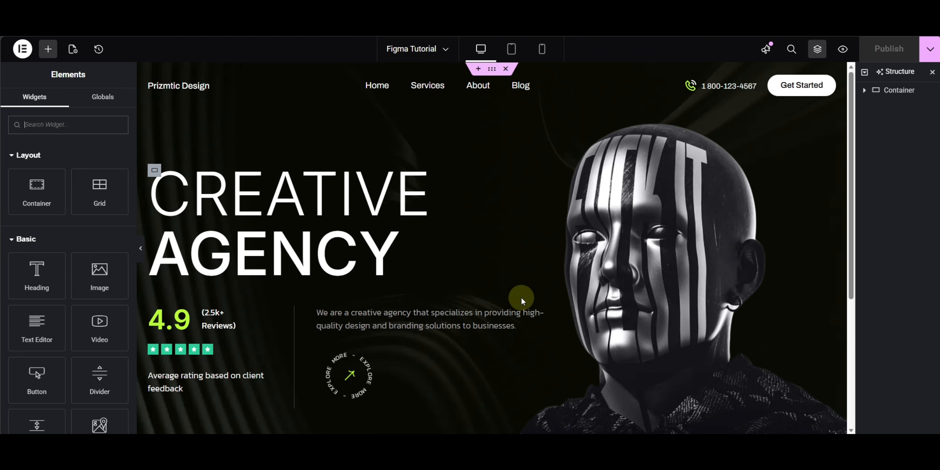
pyautogui.scroll(-4, 521, 298)
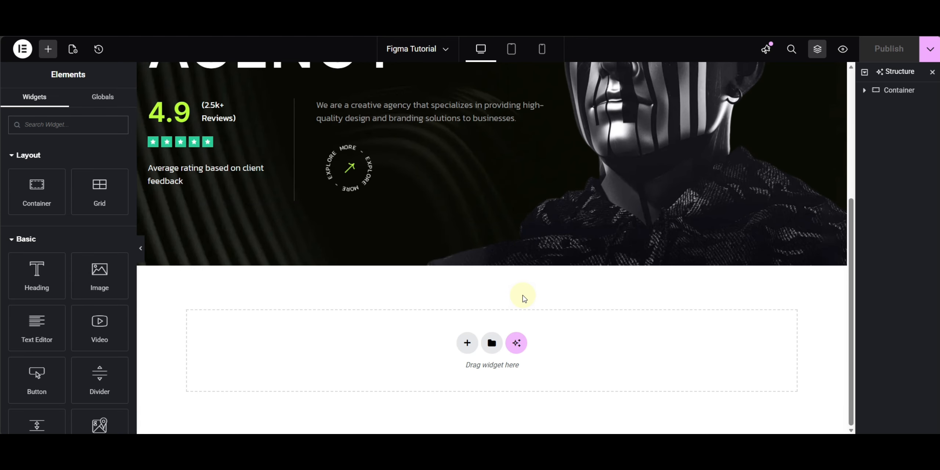
pyautogui.click(470, 345)
pyautogui.click(448, 363)
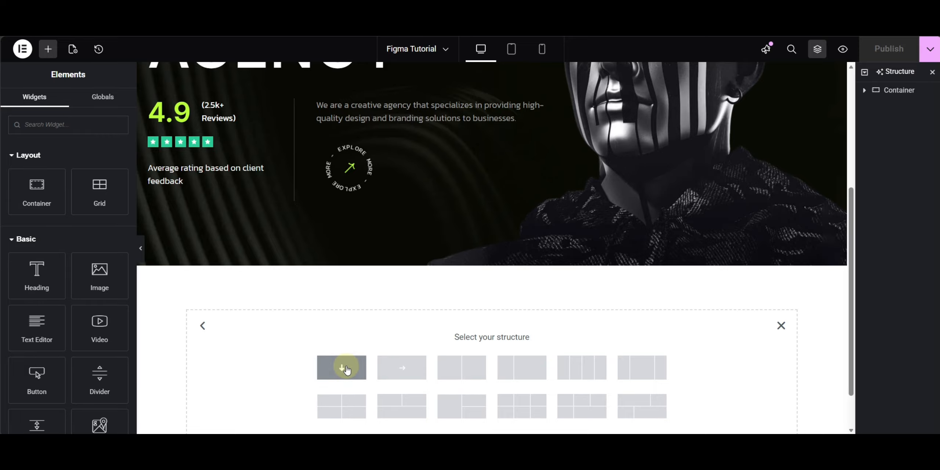
pyautogui.click(345, 368)
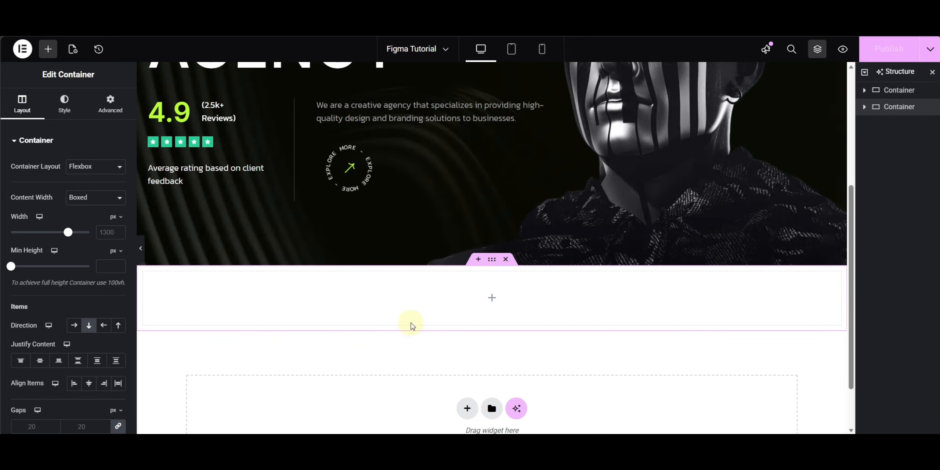
# - Set the new container's padding to 0 on all sides
pyautogui.click(109, 111)
pyautogui.click(117, 221)
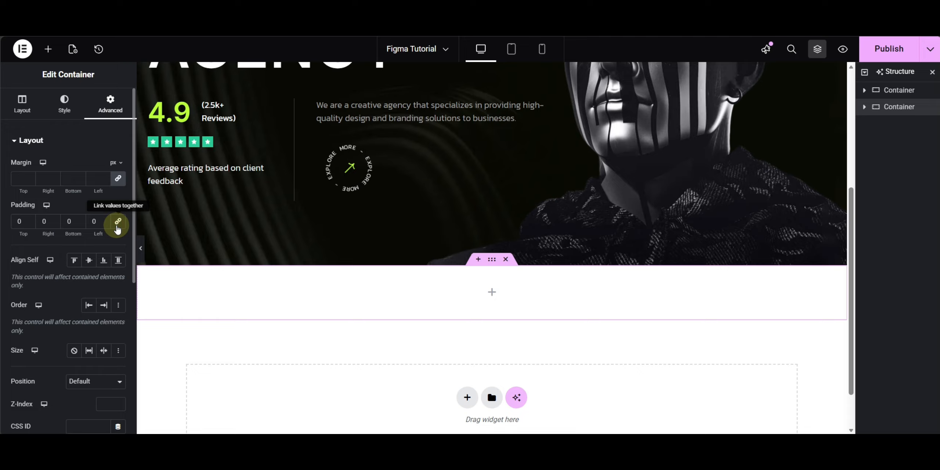
pyautogui.click(29, 118)
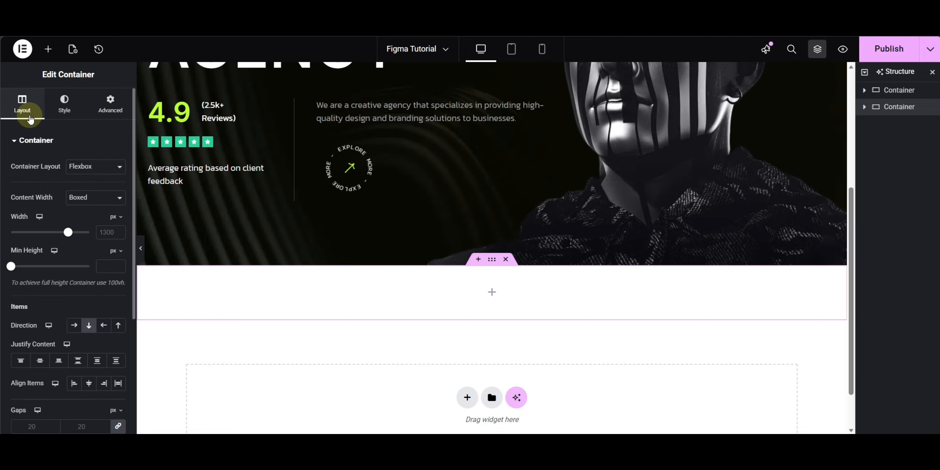
# - Nest a container inside the new one and set its padding to 10 px top and bottom, 0 right and left
pyautogui.click(49, 49)
pyautogui.moveTo(40, 189); pyautogui.dragTo(432, 302)
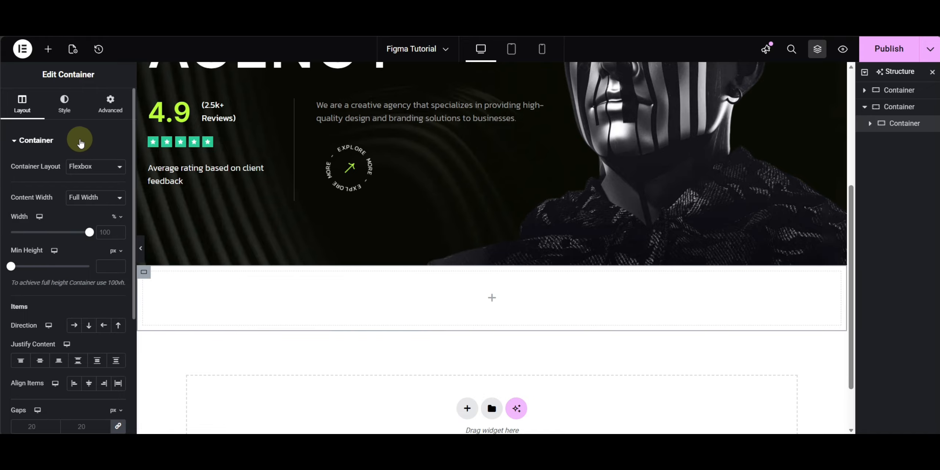
pyautogui.click(103, 107)
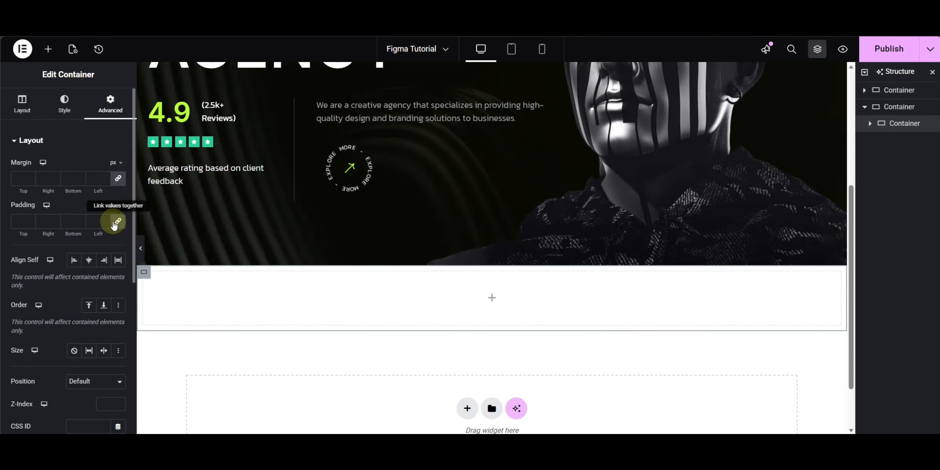
pyautogui.write('1')
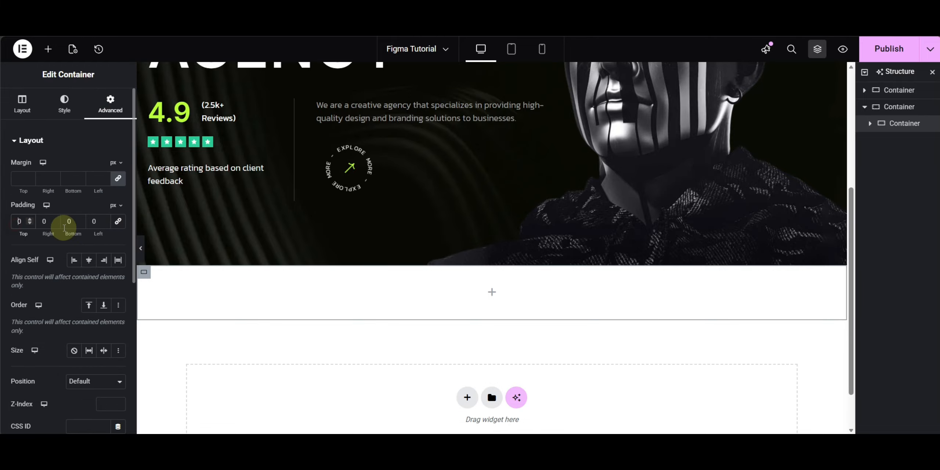
pyautogui.write('1')
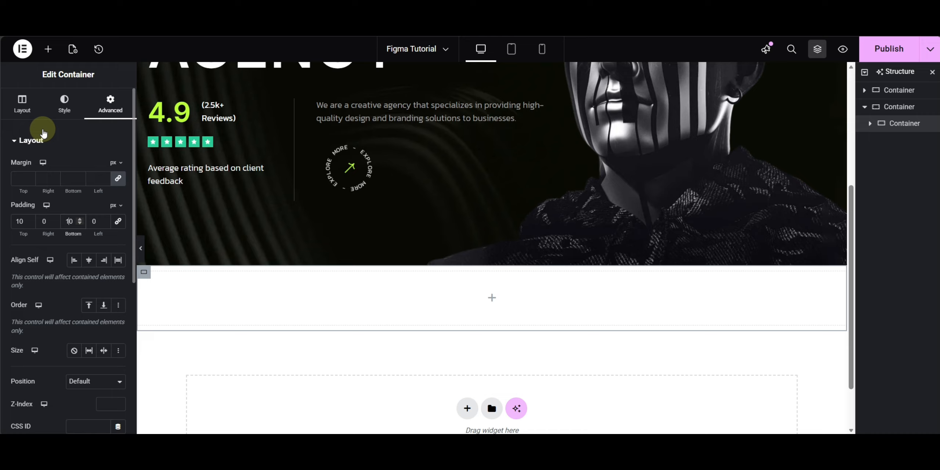
# - Give the nested container a solid background in the global Primary color #BAFF39
pyautogui.click(60, 109)
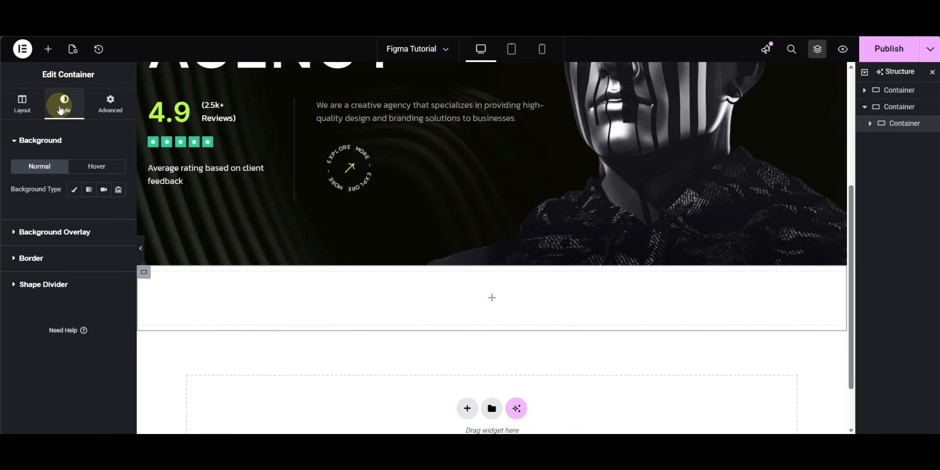
pyautogui.click(74, 190)
pyautogui.click(104, 212)
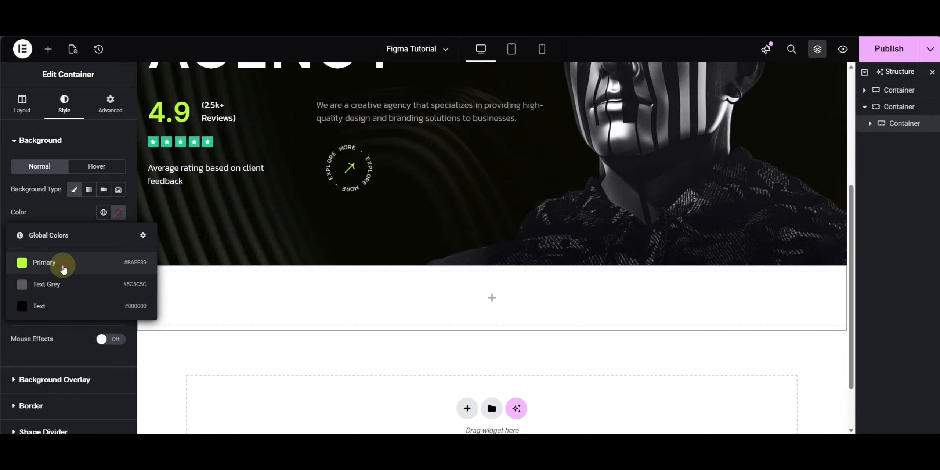
pyautogui.click(63, 269)
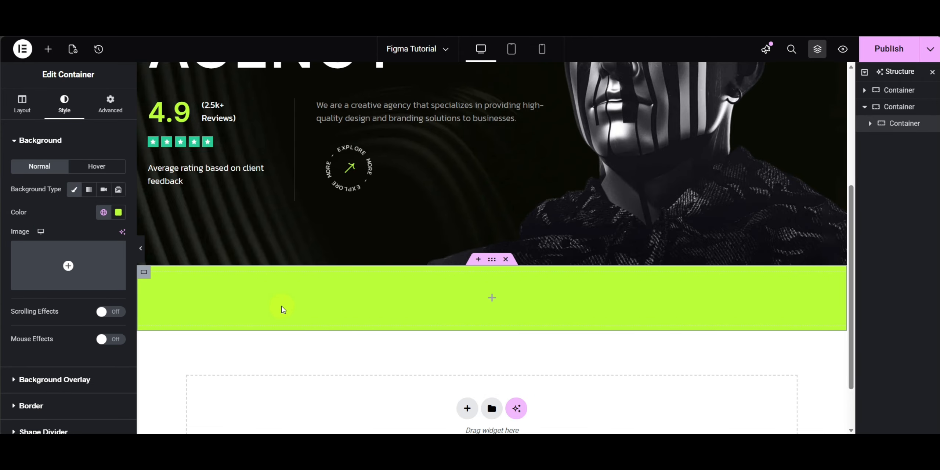
pyautogui.click(116, 109)
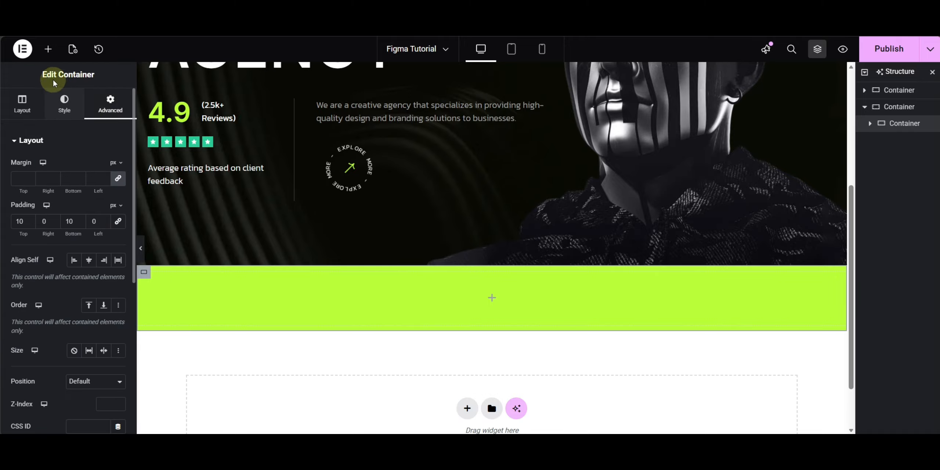
# - Add another container inside the green container and set its padding to 0 on all sides
pyautogui.click(48, 49)
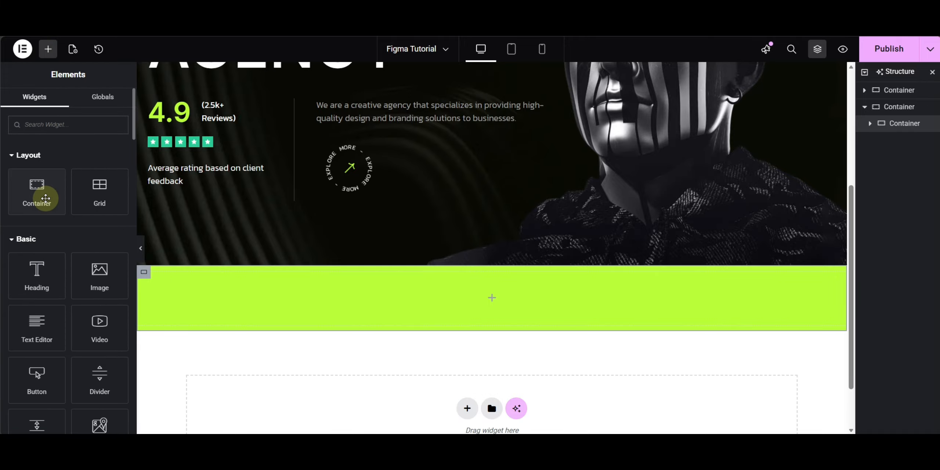
pyautogui.click(45, 198)
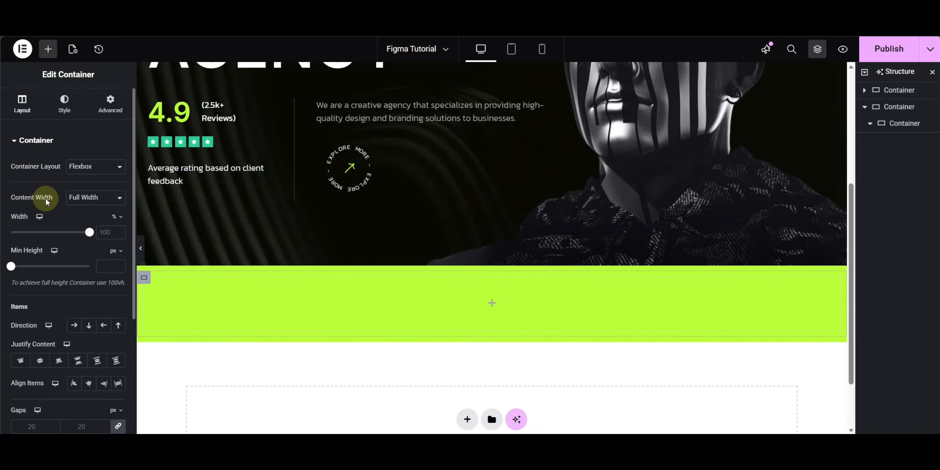
pyautogui.click(110, 104)
pyautogui.click(119, 221)
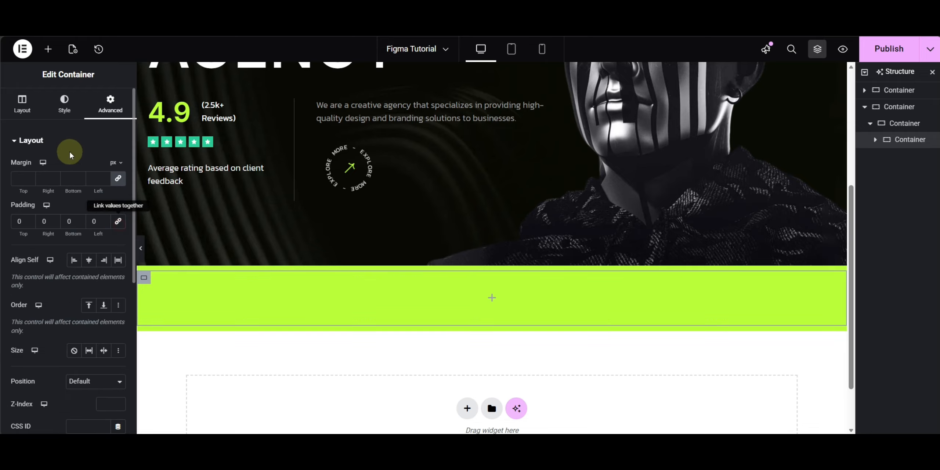
# - Set the innermost container's direction to horizontal row and justify its content to Start
pyautogui.click(24, 106)
pyautogui.scroll(-3, 74, 298)
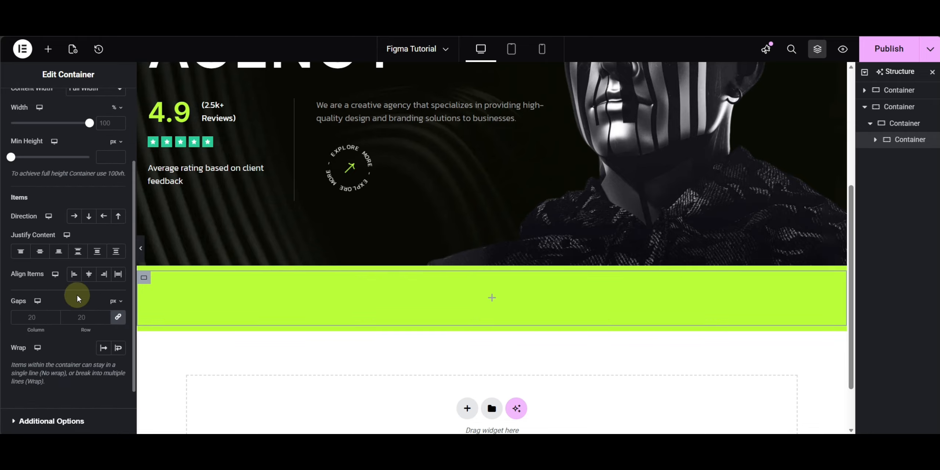
pyautogui.click(73, 218)
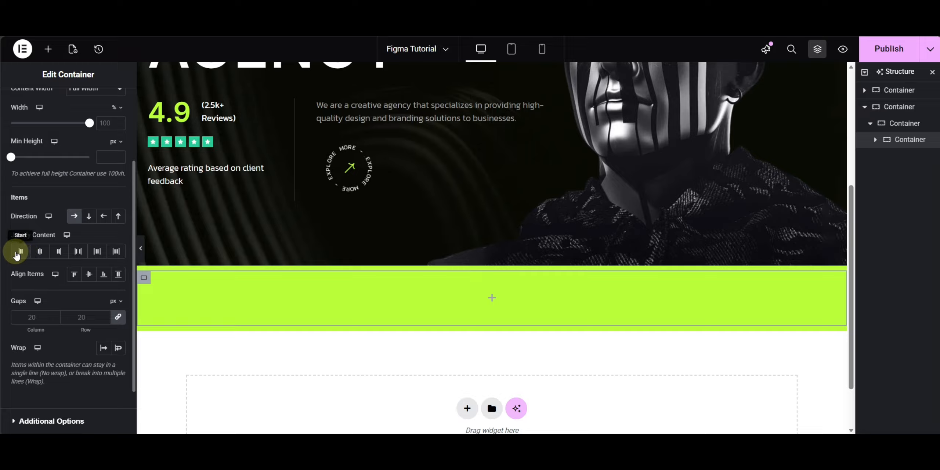
pyautogui.click(20, 254)
pyautogui.scroll(3, 87, 223)
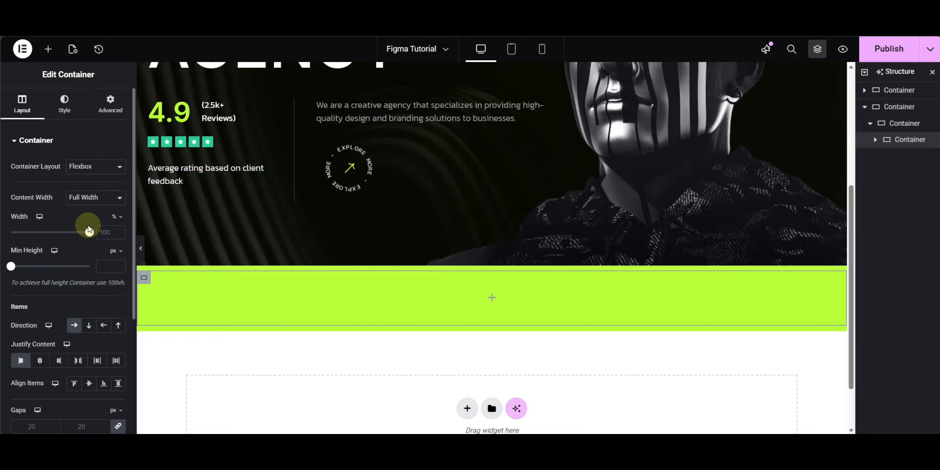
# - Search the widgets for "icon" and add an Icon List to the innermost container
pyautogui.click(47, 51)
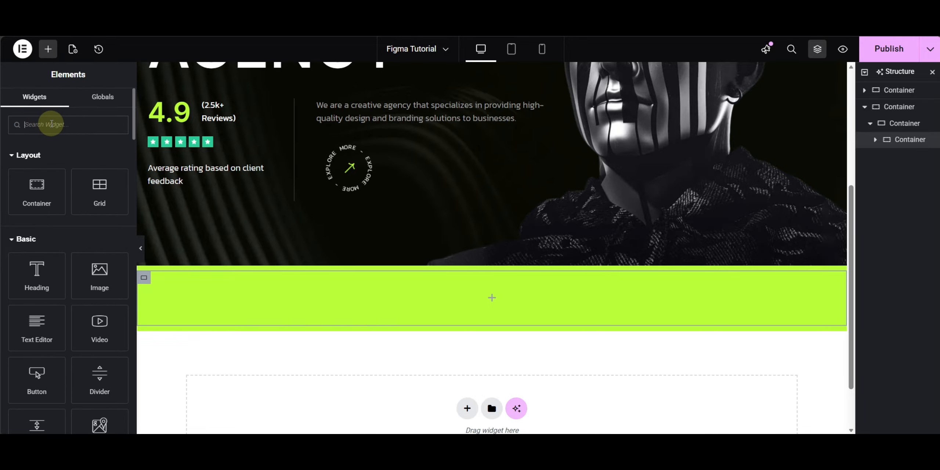
pyautogui.write('icon')
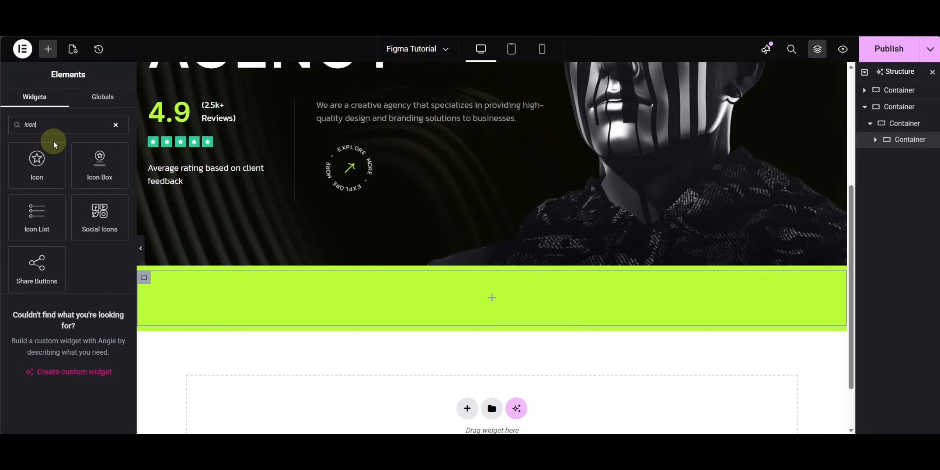
pyautogui.click(41, 215)
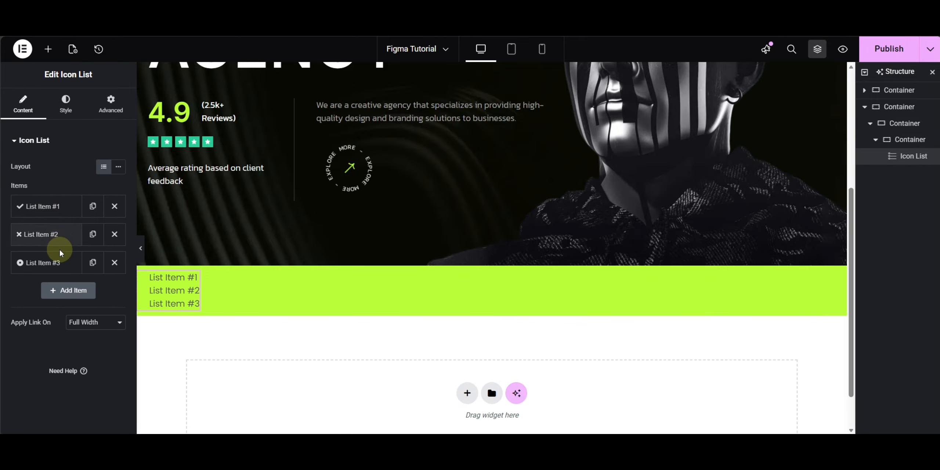
# - Search the icon library for "star" and replace the first list item's icon with the asterisk-shaped star
pyautogui.click(55, 208)
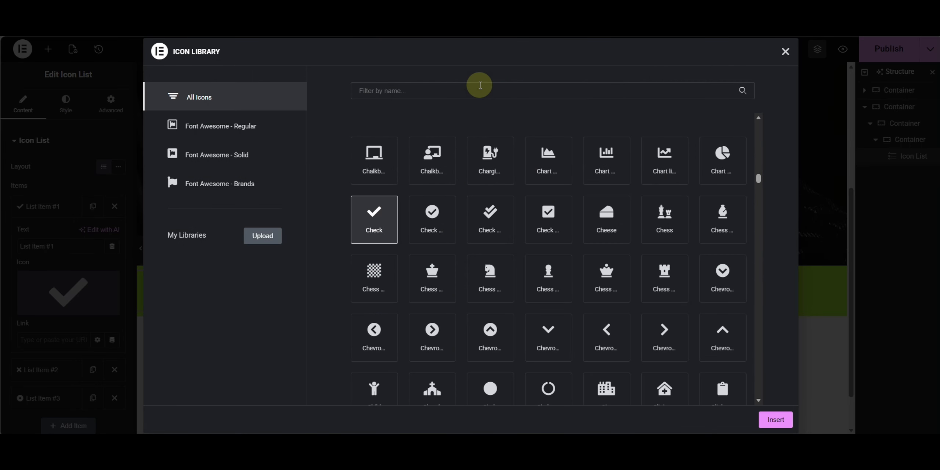
pyautogui.click(481, 92)
pyautogui.write('sta')
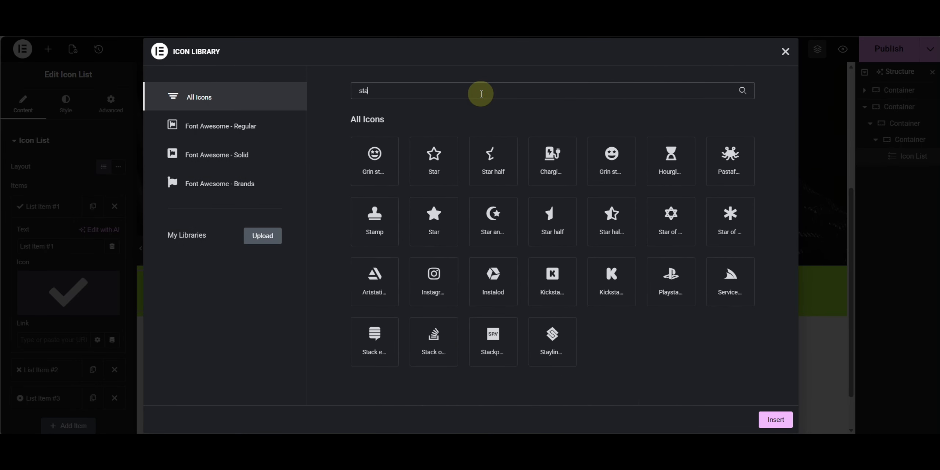
pyautogui.write('r')
pyautogui.click(551, 226)
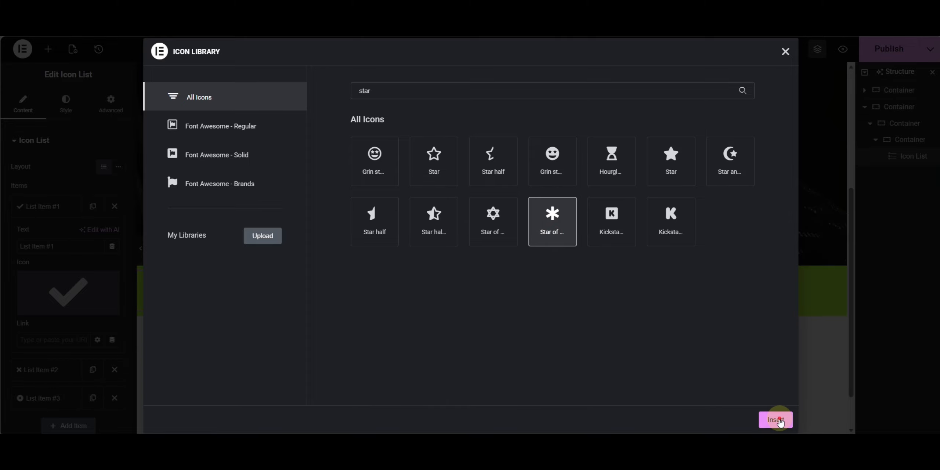
pyautogui.click(780, 421)
# - Change the first list item's text to GET STARTED and collapse the item
pyautogui.tripleClick(55, 242)
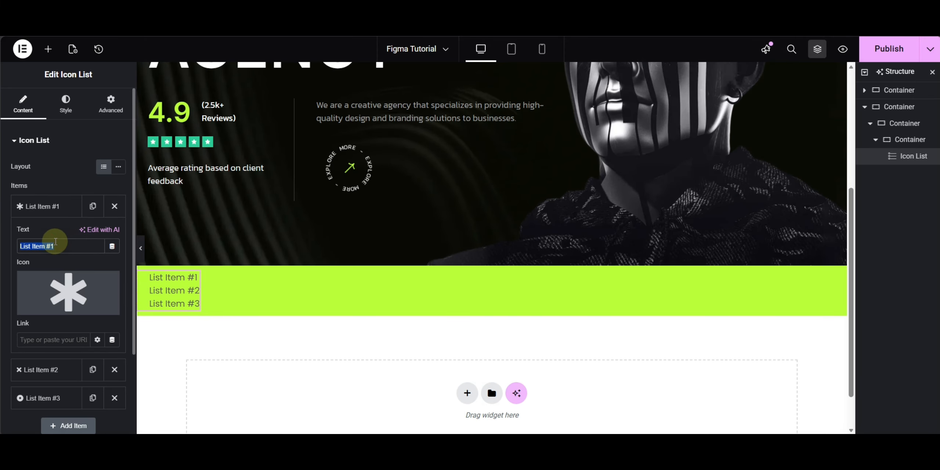
pyautogui.write('GET STarted')
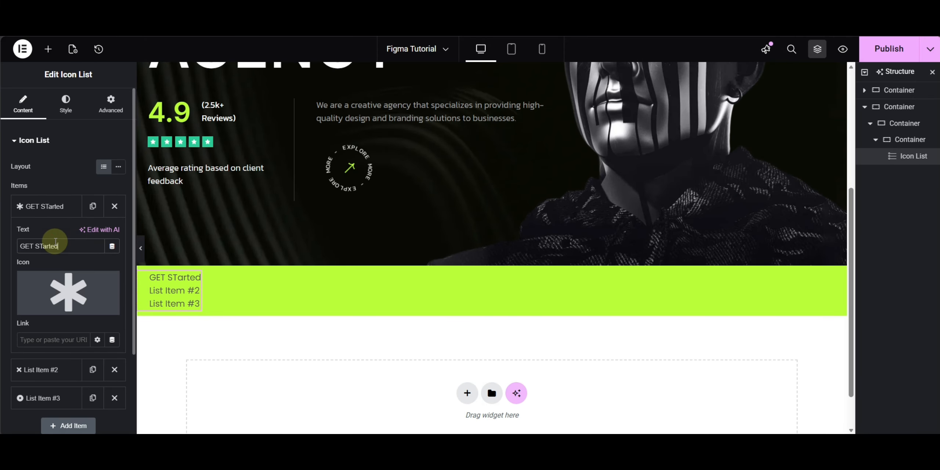
pyautogui.press('BackSpace')
pyautogui.press('BackSpace')
pyautogui.press('BackSpace')
pyautogui.press('BackSpace')
pyautogui.press('BackSpace')
pyautogui.write('AR')
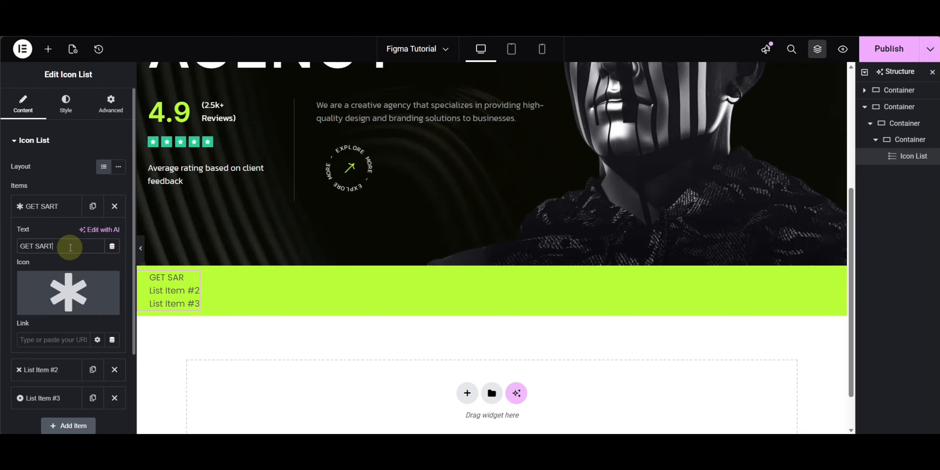
pyautogui.write('TED')
pyautogui.click(48, 207)
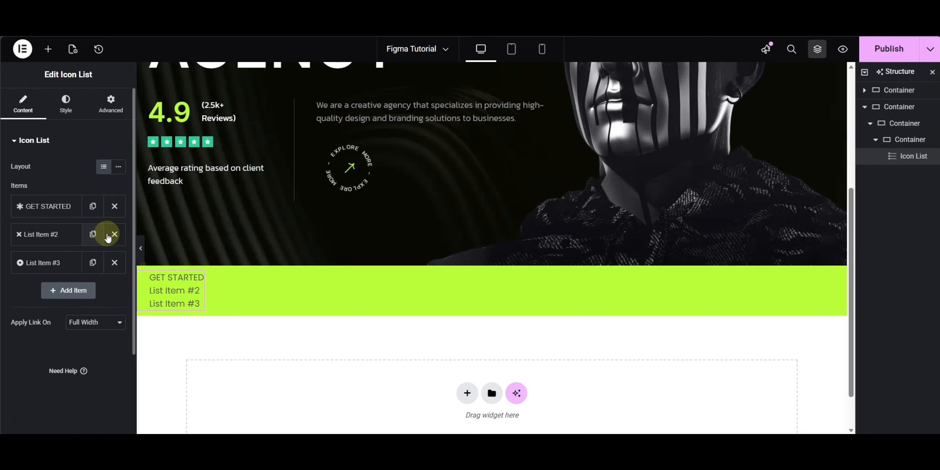
# - Delete List Item #2 and List Item #3, then duplicate the GET STARTED item three times
pyautogui.click(114, 234)
pyautogui.click(114, 234)
pyautogui.click(92, 206)
pyautogui.click(92, 206)
pyautogui.click(92, 206)
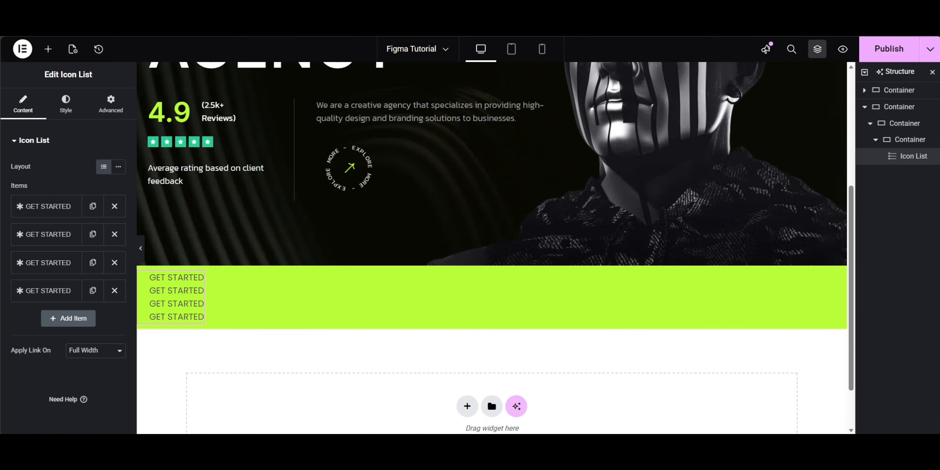
# - Change the second list item's text to DESIGN and collapse the item
pyautogui.click(48, 235)
pyautogui.tripleClick(74, 274)
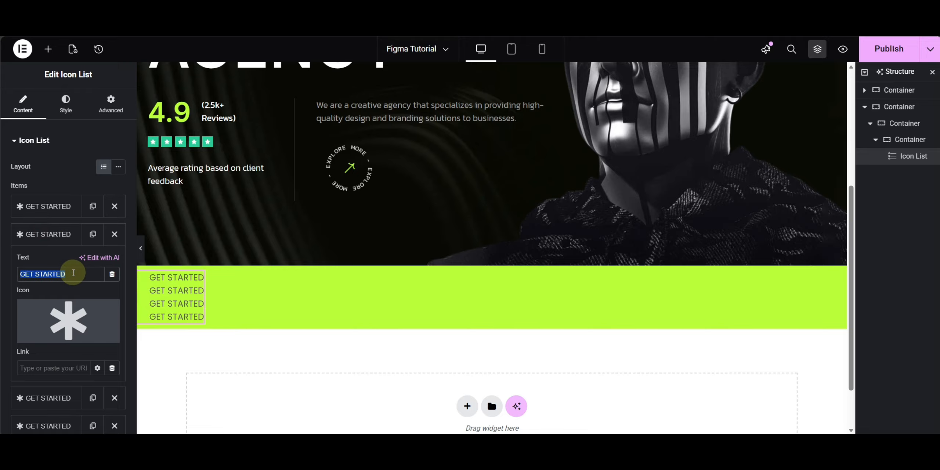
pyautogui.write('DESIGN')
pyautogui.click(52, 234)
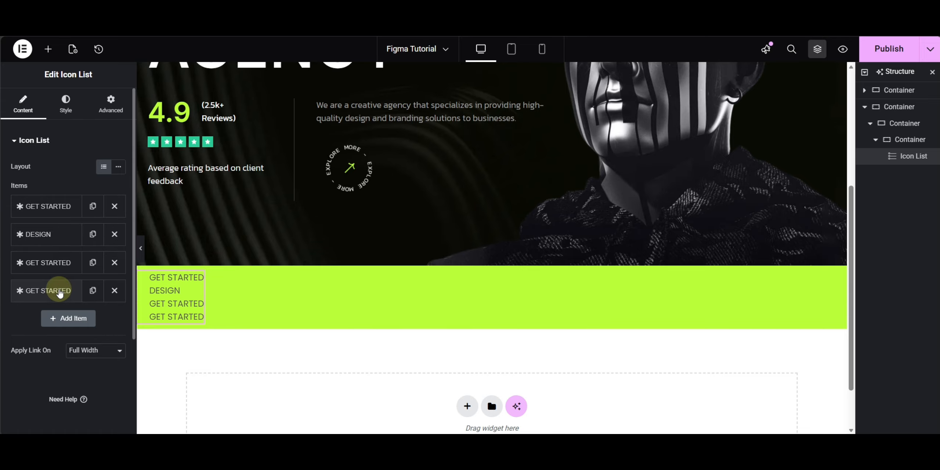
# - Change the third list item's text to DEVELOPMENT and collapse the item
pyautogui.click(55, 262)
pyautogui.write('DEVEL')
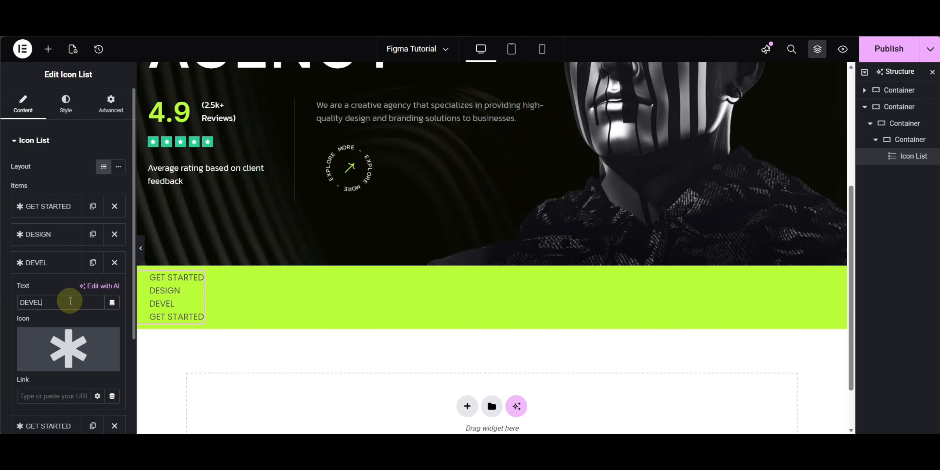
pyautogui.write('OPMENT')
pyautogui.click(72, 270)
# - Change the fourth list item's text to MARKETING and collapse the item
pyautogui.click(67, 292)
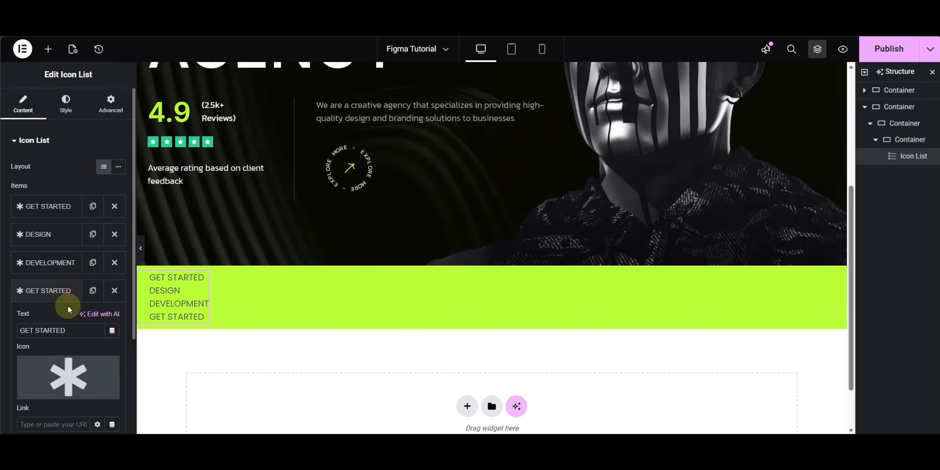
pyautogui.write('MARKETING')
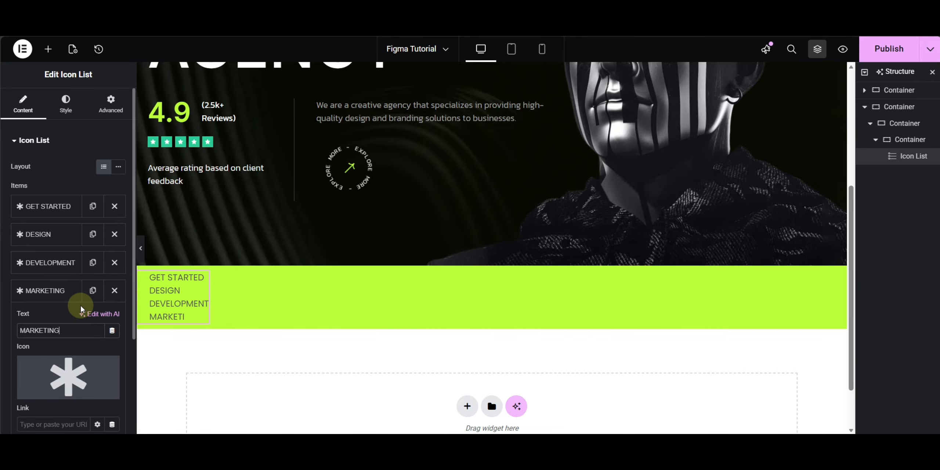
pyautogui.click(81, 299)
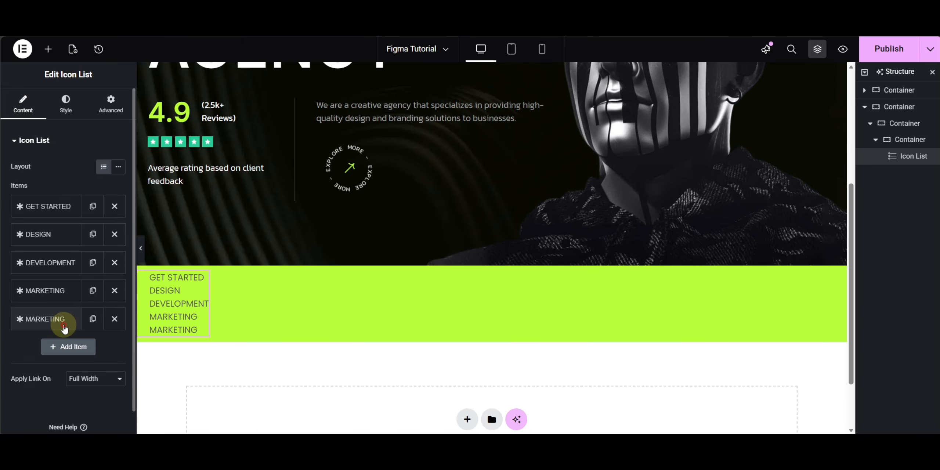
# - Change the duplicated fifth list item's text to UI/UX DESIGN and collapse the item
pyautogui.click(63, 319)
pyautogui.tripleClick(69, 356)
pyautogui.write('UI/UX DESIGN')
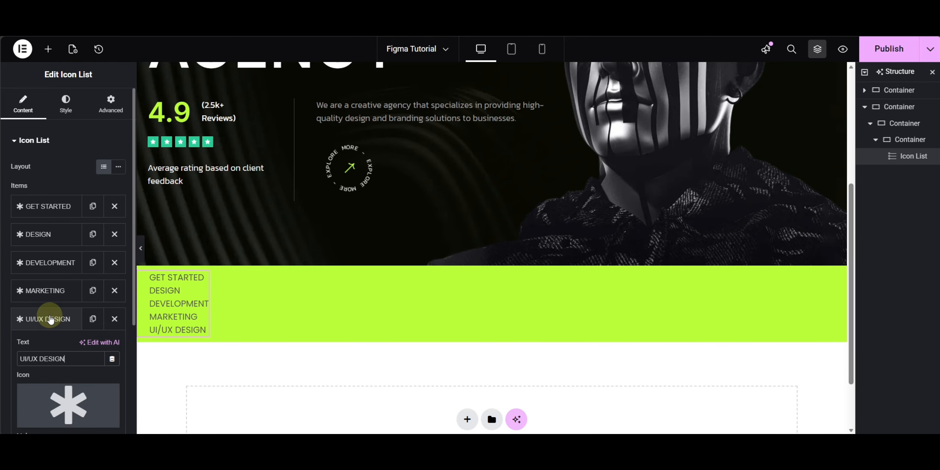
pyautogui.click(51, 319)
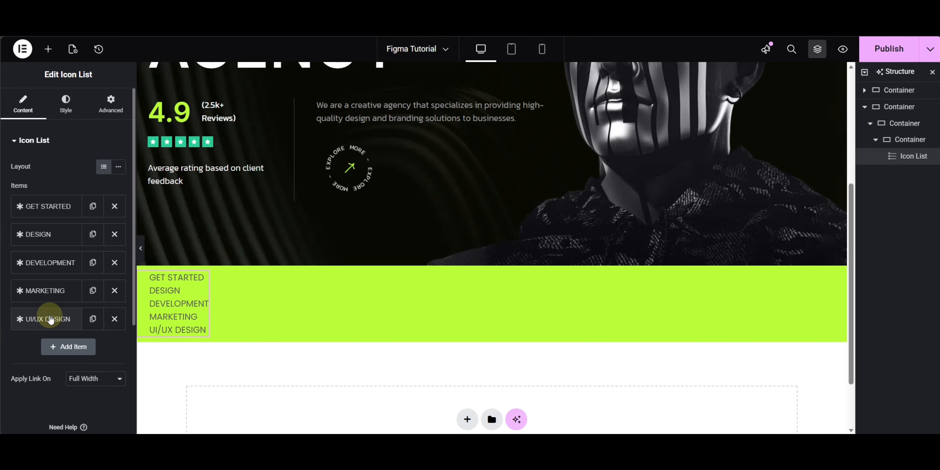
# - Switch the icon list to the Inline layout and set its text to the black global color
pyautogui.click(118, 168)
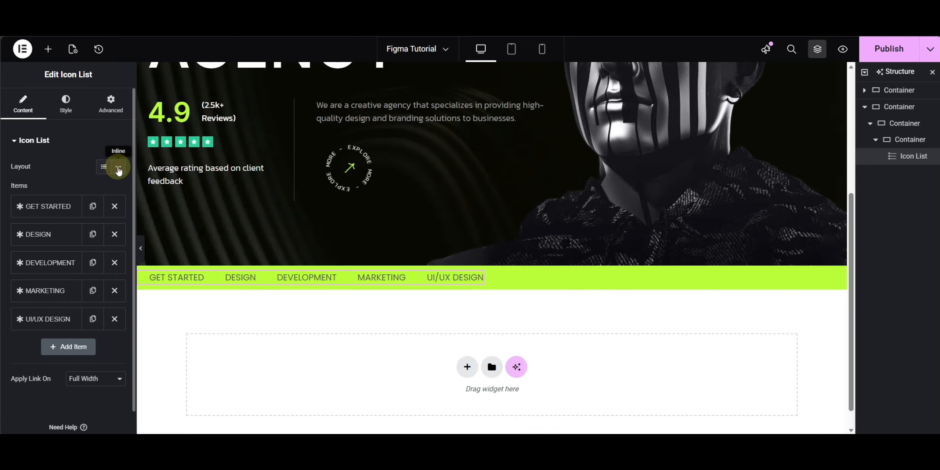
pyautogui.click(66, 105)
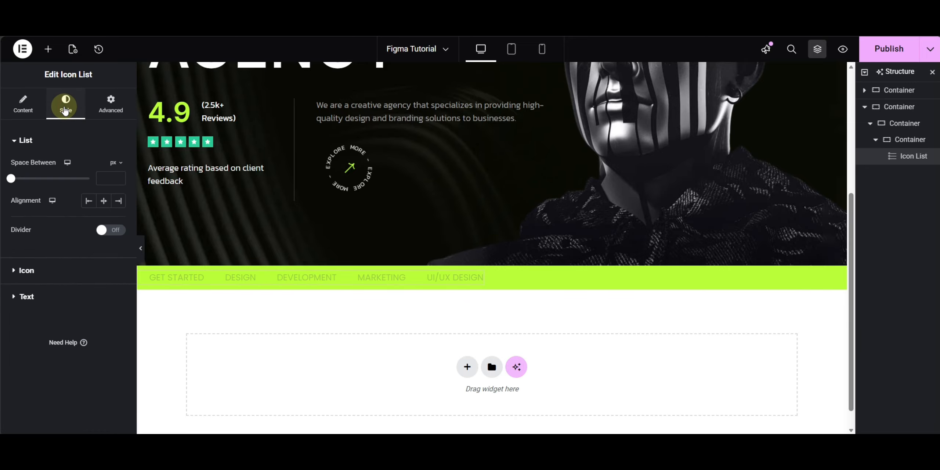
pyautogui.click(26, 297)
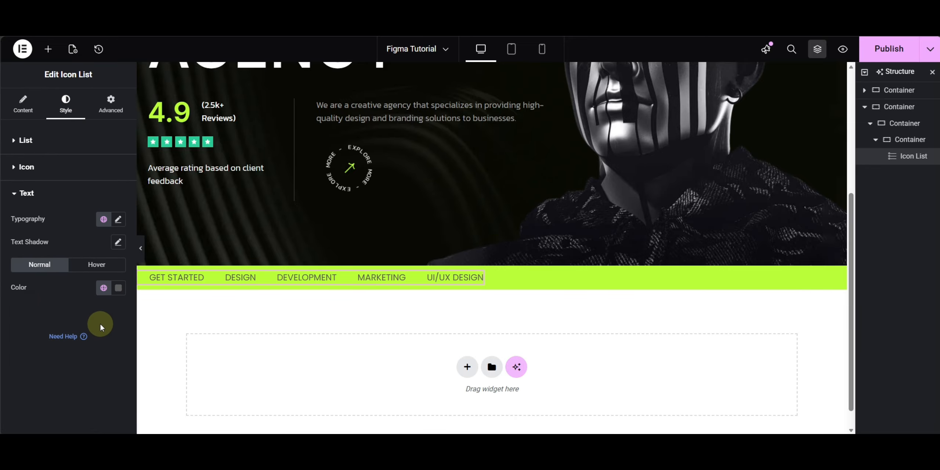
pyautogui.click(103, 287)
pyautogui.click(46, 380)
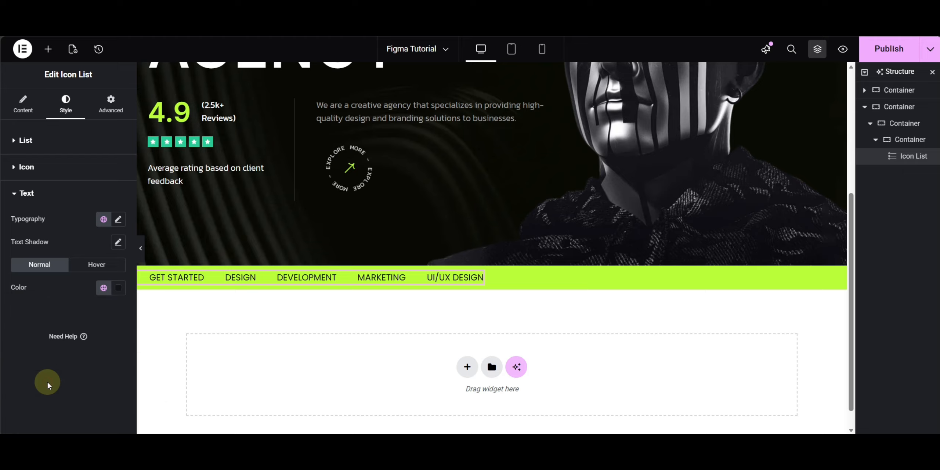
# - Apply the Primary global font to the list text and set its size to 30 px
pyautogui.click(118, 222)
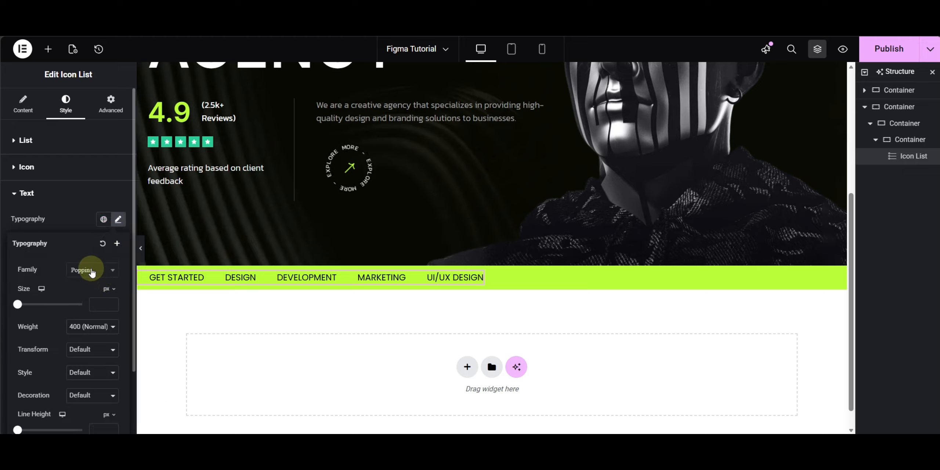
pyautogui.click(103, 220)
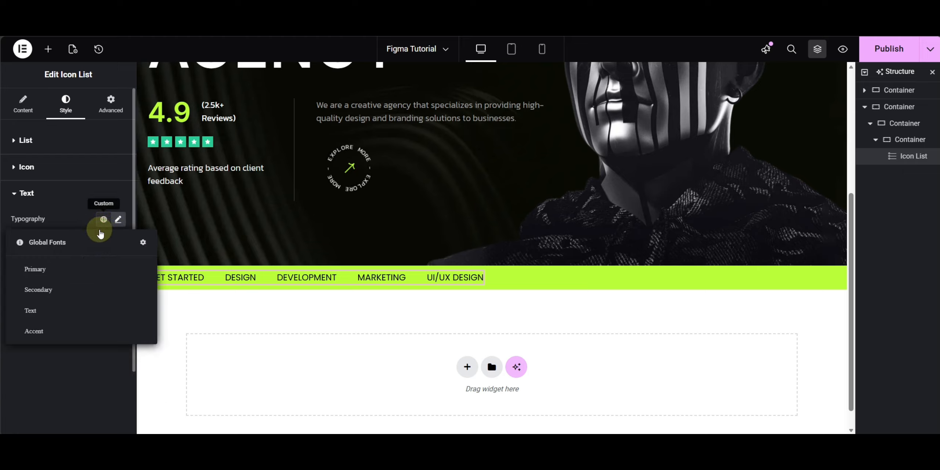
pyautogui.click(46, 269)
pyautogui.click(118, 222)
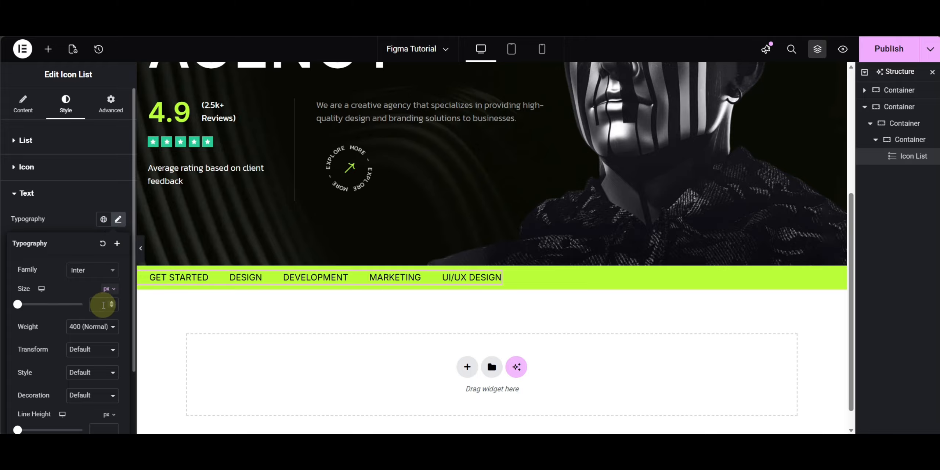
pyautogui.write('30')
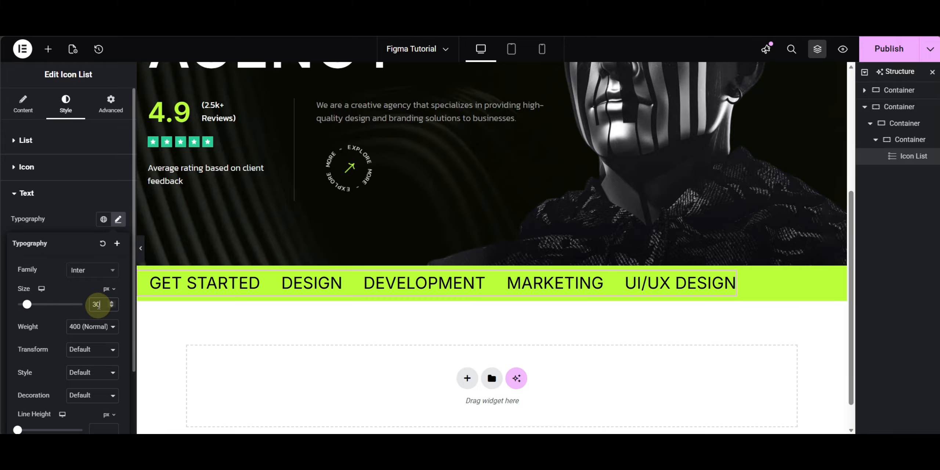
# - Set the list text's weight to 500 (Medium), checking it against the DESIGN label in the Figma layout
pyautogui.click(93, 326)
pyautogui.click(100, 257)
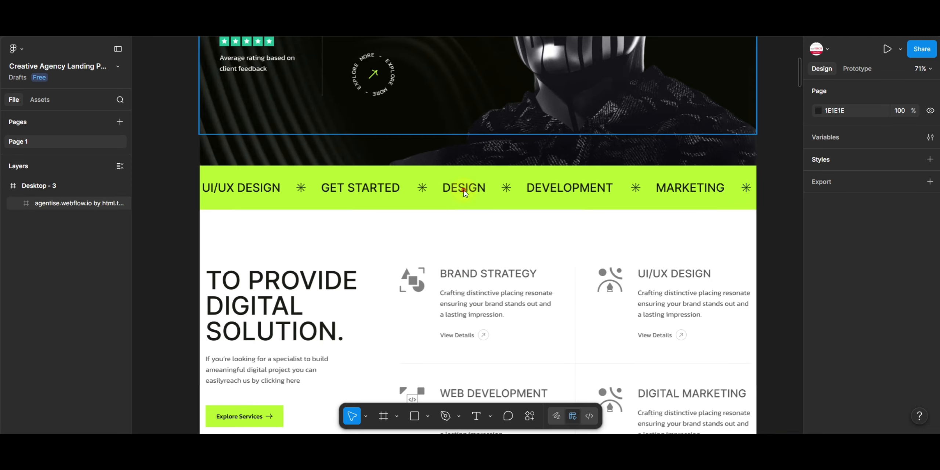
pyautogui.click(465, 193)
pyautogui.doubleClick(465, 191)
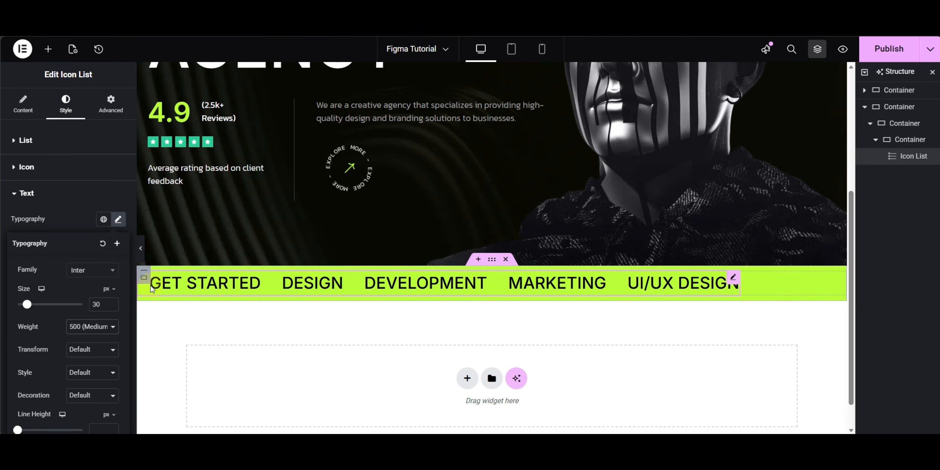
# - Set the list icons to the black global color and increase their size to 20 px
pyautogui.click(57, 204)
pyautogui.click(31, 167)
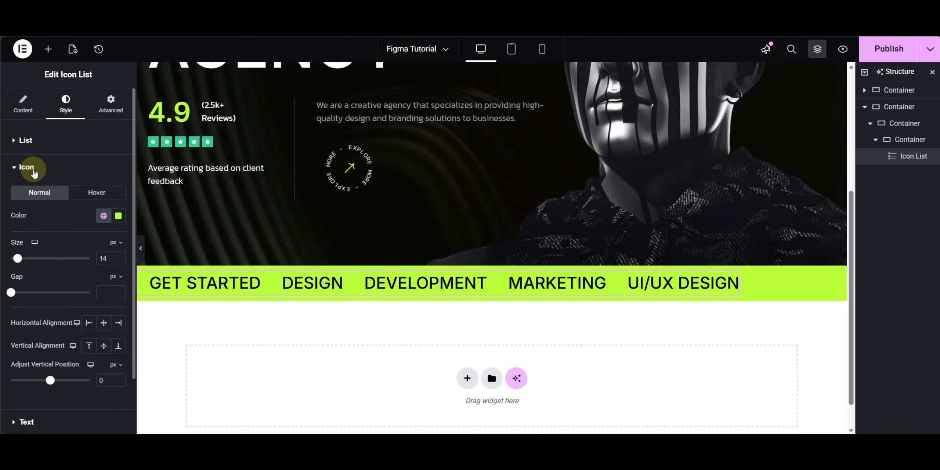
pyautogui.click(104, 216)
pyautogui.click(52, 310)
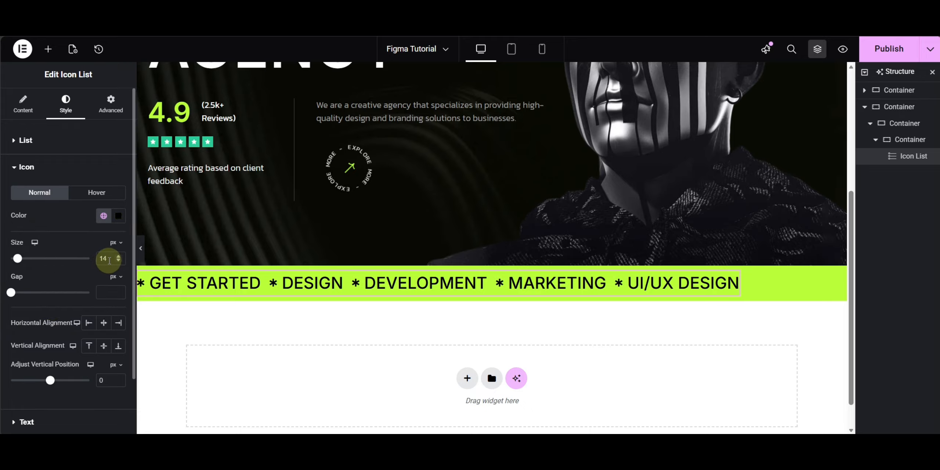
pyautogui.press('Up')
pyautogui.press('Up')
pyautogui.press('Up')
pyautogui.press('Up')
pyautogui.press('Up')
pyautogui.press('Up')
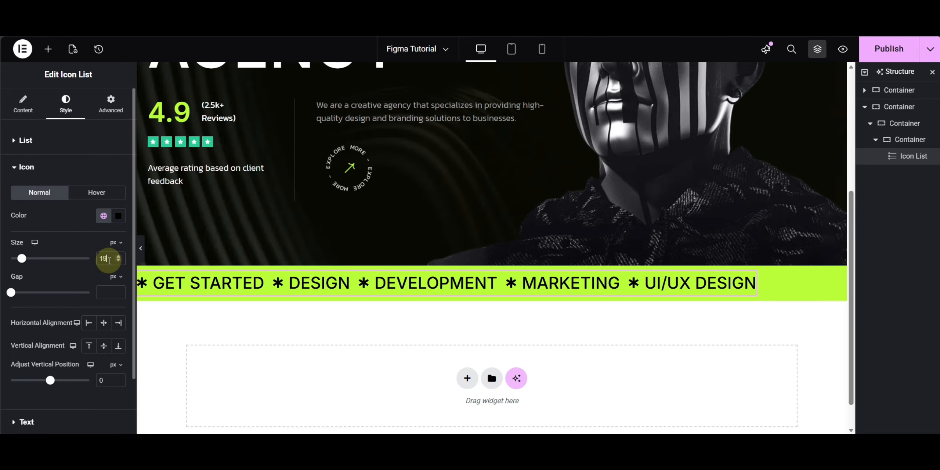
# - Set the icon gap to 15 px and the space between list items to 30 px
pyautogui.click(104, 293)
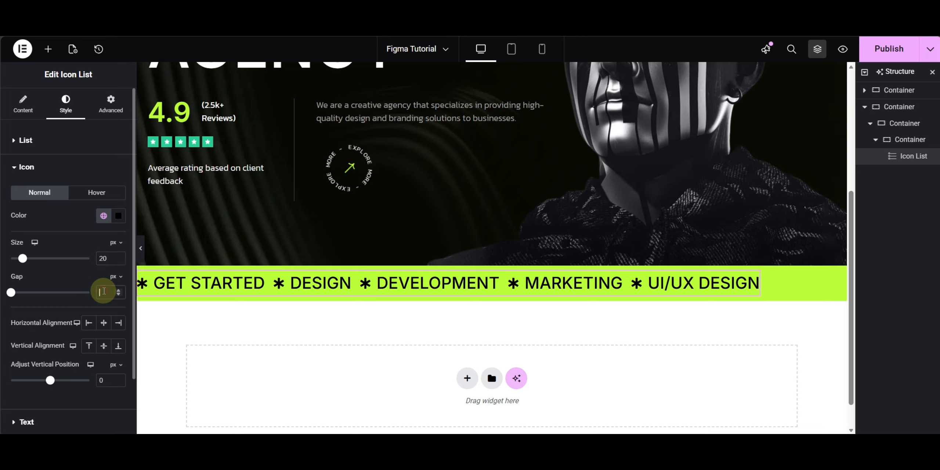
pyautogui.write('15')
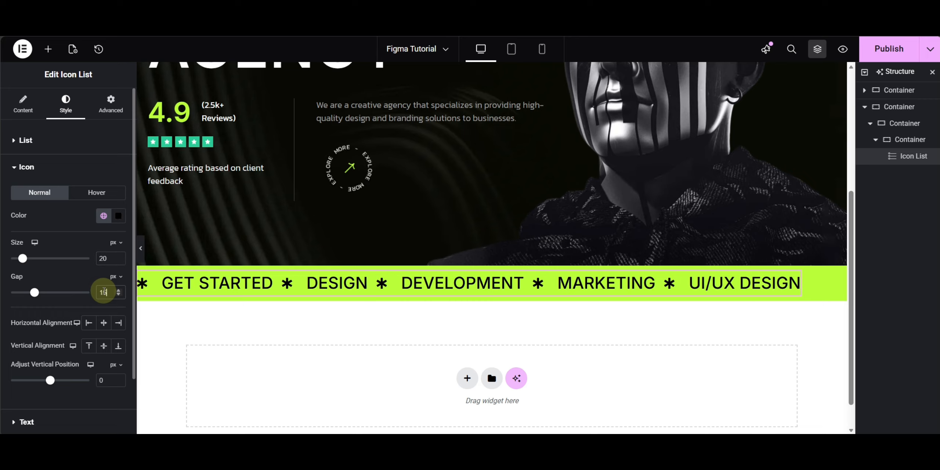
pyautogui.click(65, 141)
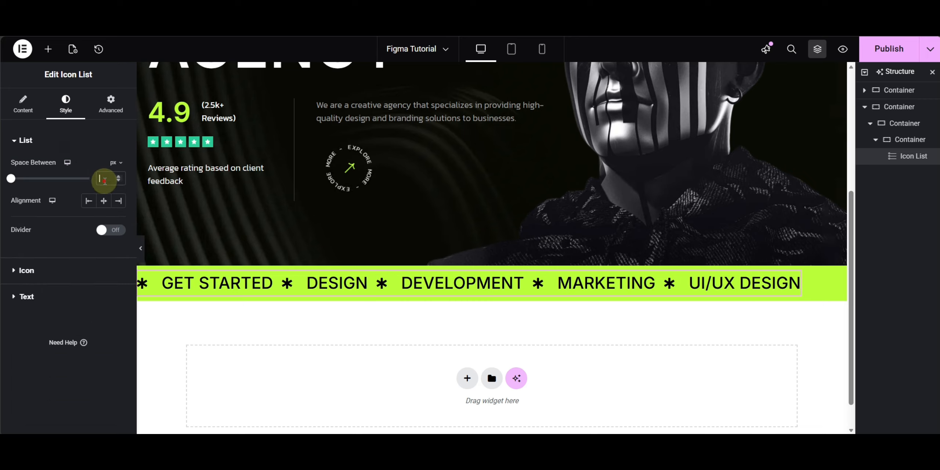
pyautogui.write('30')
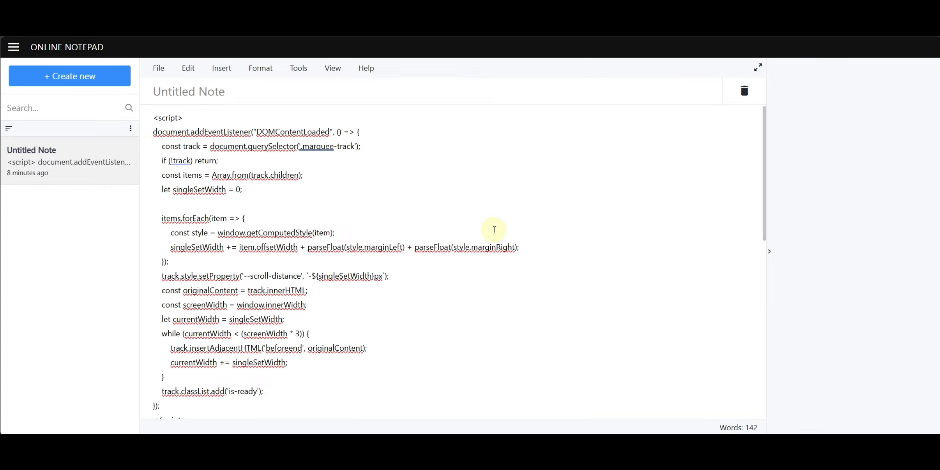
# - Switch to Online Notepad, look through the marquee script and select all of its code for copying
pyautogui.scroll(-10, 493, 226)
pyautogui.scroll(10, 493, 227)
pyautogui.hotkey('ctrl', 'a')
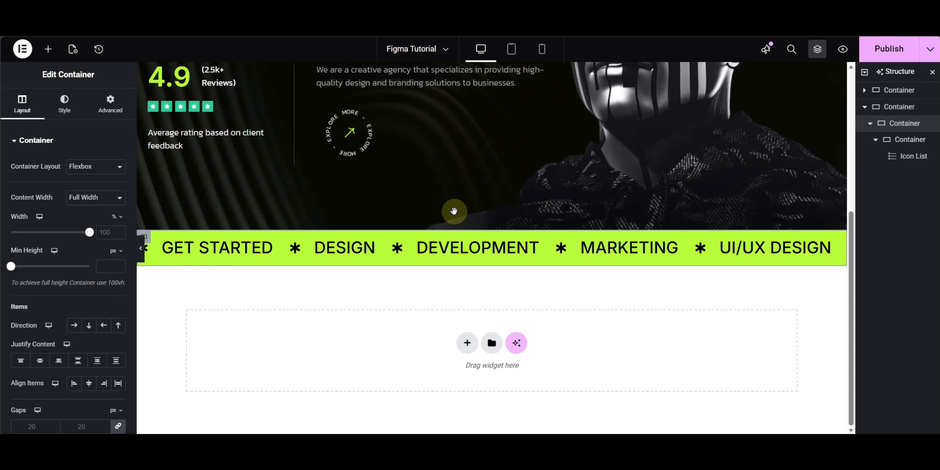
# - Add an HTML widget to the marquee's outermost container and paste the copied marquee script into its code
pyautogui.click(896, 107)
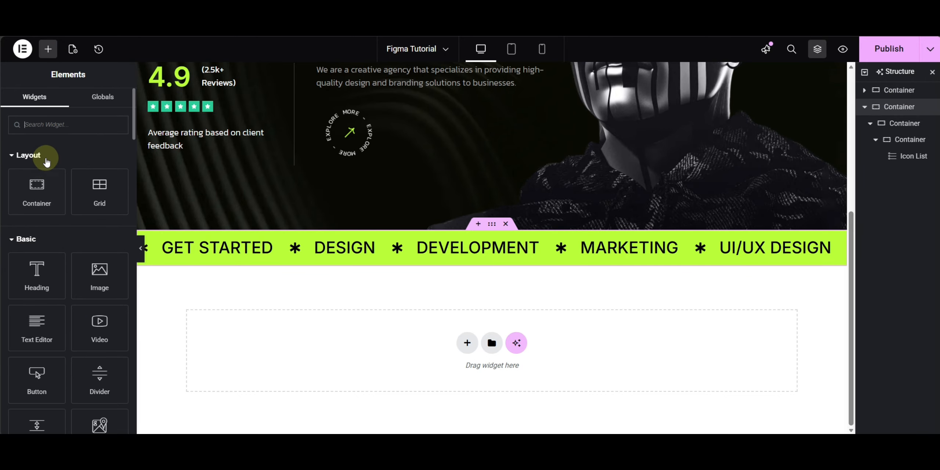
pyautogui.click(54, 129)
pyautogui.write('htm')
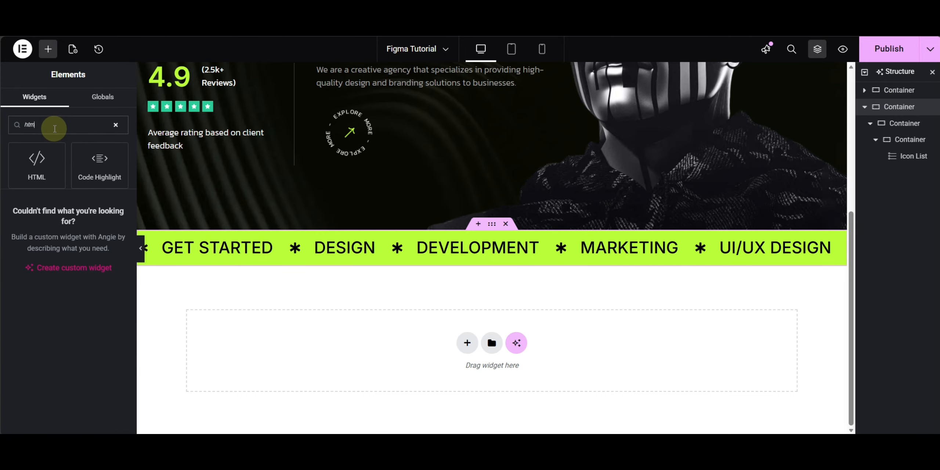
pyautogui.click(36, 163)
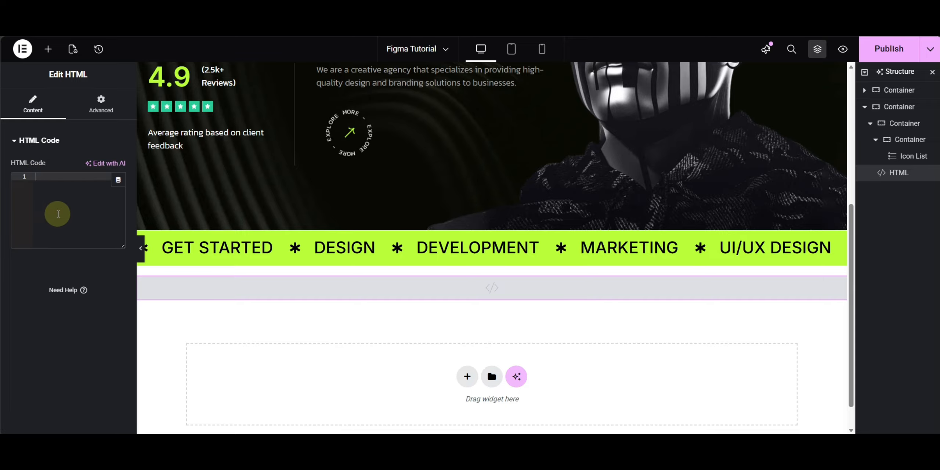
pyautogui.click(63, 193)
pyautogui.hotkey('ctrl', 'v')
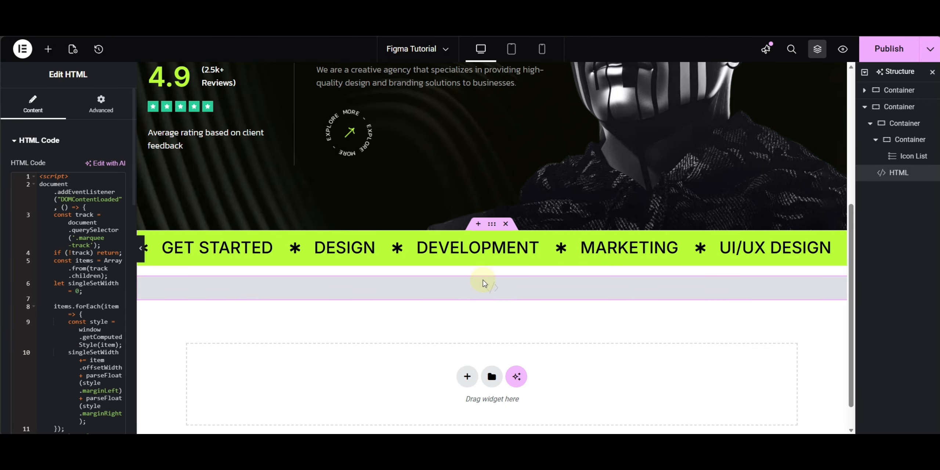
# - Set the column and row gaps of the marquee's outermost container to 0
pyautogui.click(897, 110)
pyautogui.scroll(-3, 59, 325)
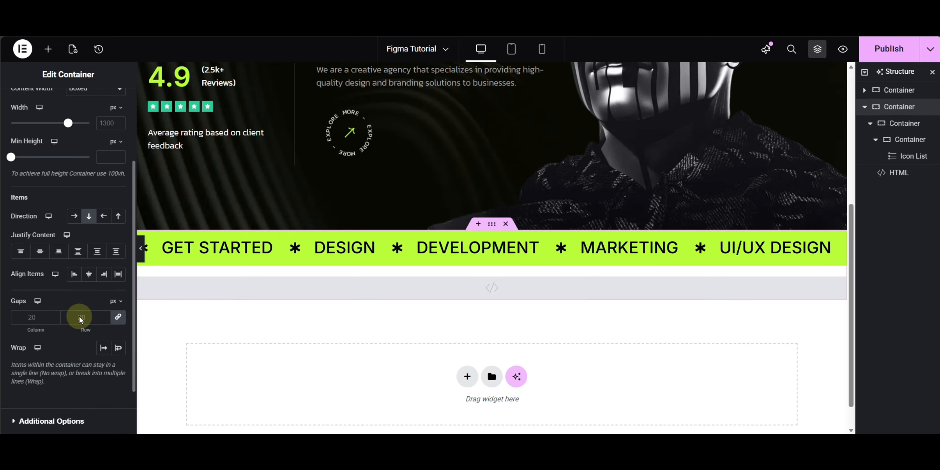
pyautogui.click(81, 316)
pyautogui.write('0')
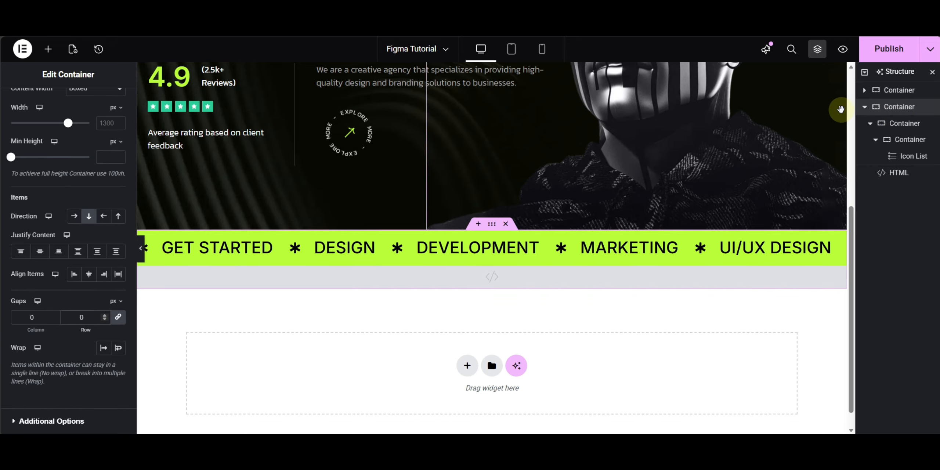
# - Assign the CSS class marquee-parent to the container nested directly inside the marquee's outermost container
pyautogui.click(900, 125)
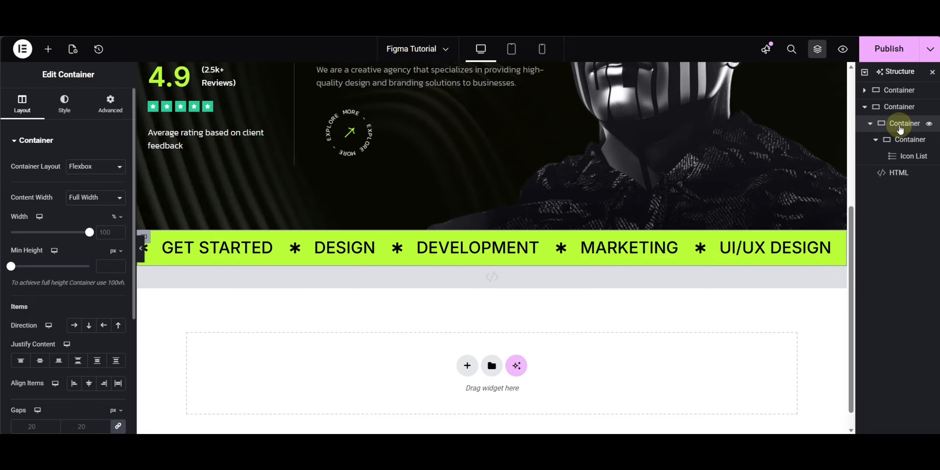
pyautogui.click(110, 103)
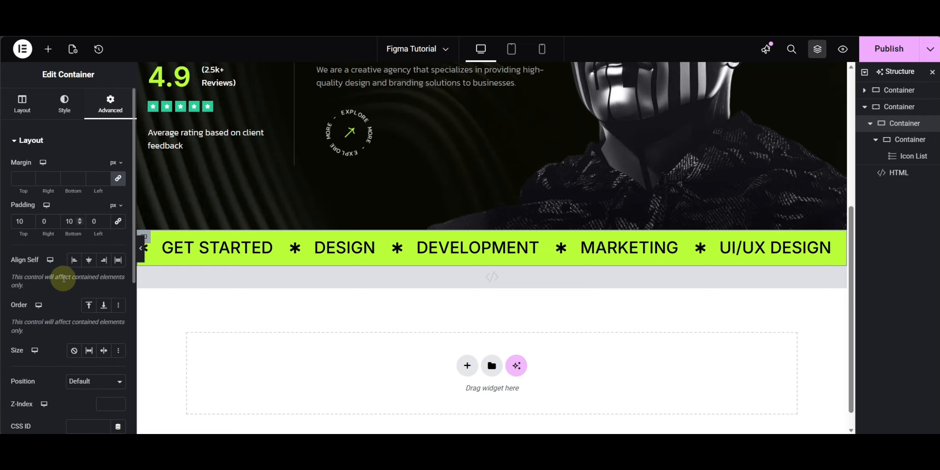
pyautogui.scroll(-5, 64, 279)
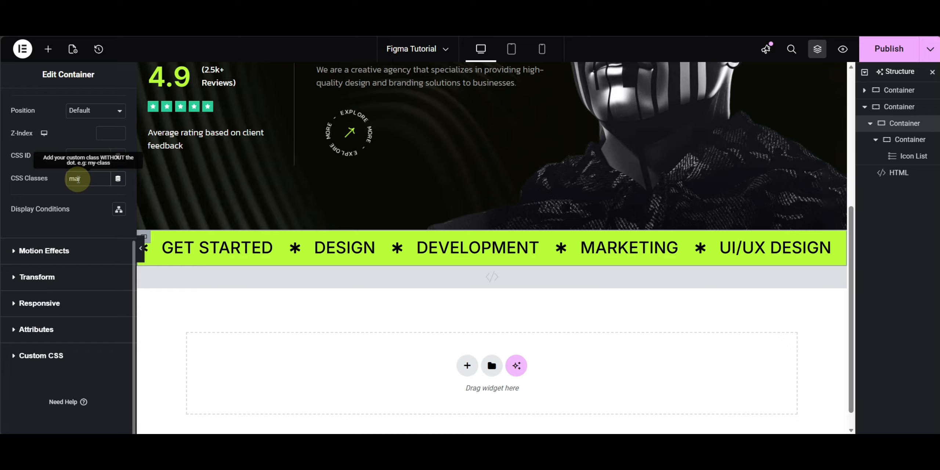
pyautogui.click(79, 179)
pyautogui.write('marquee-p')
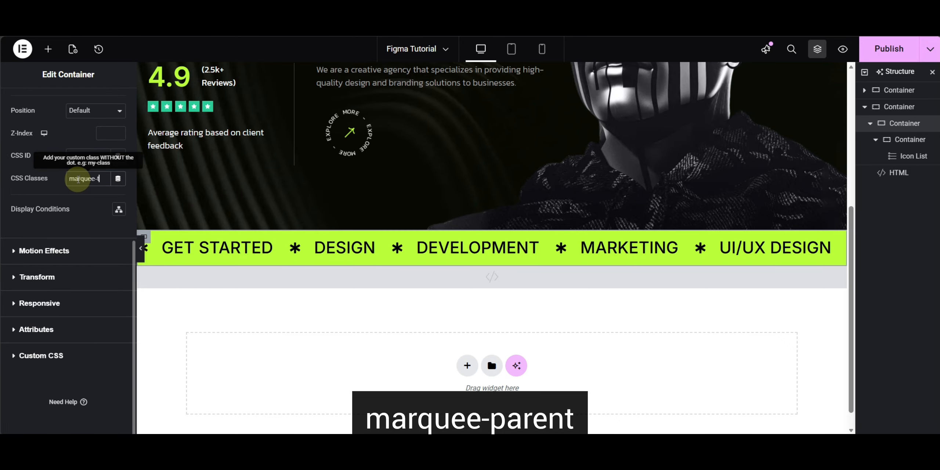
pyautogui.write('tr')
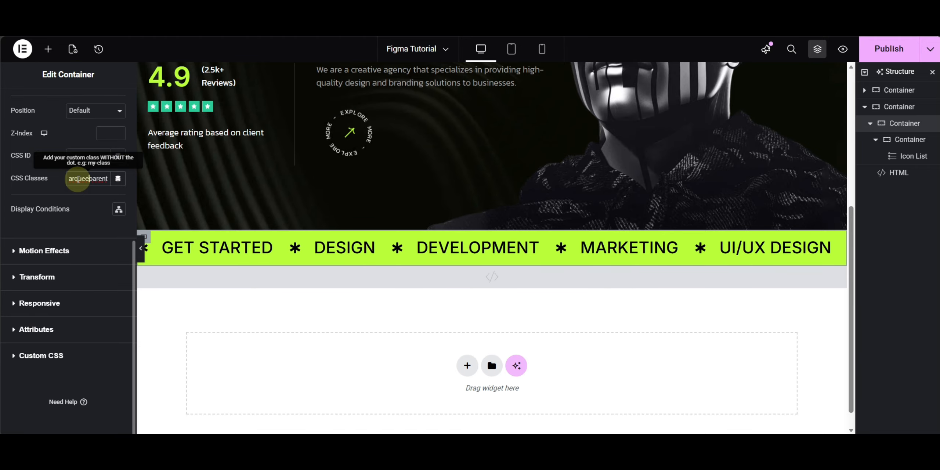
pyautogui.write('-')
pyautogui.click(52, 186)
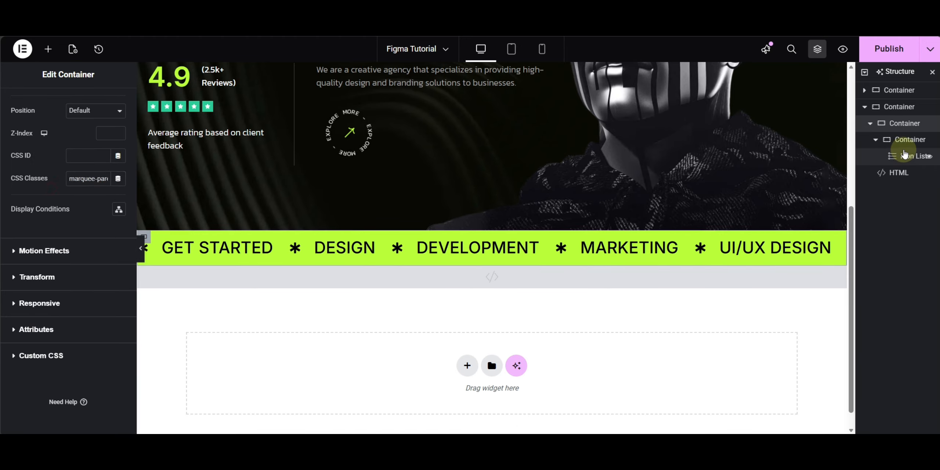
# - Assign the CSS class marquee-track to the innermost container holding the icon list
pyautogui.click(895, 139)
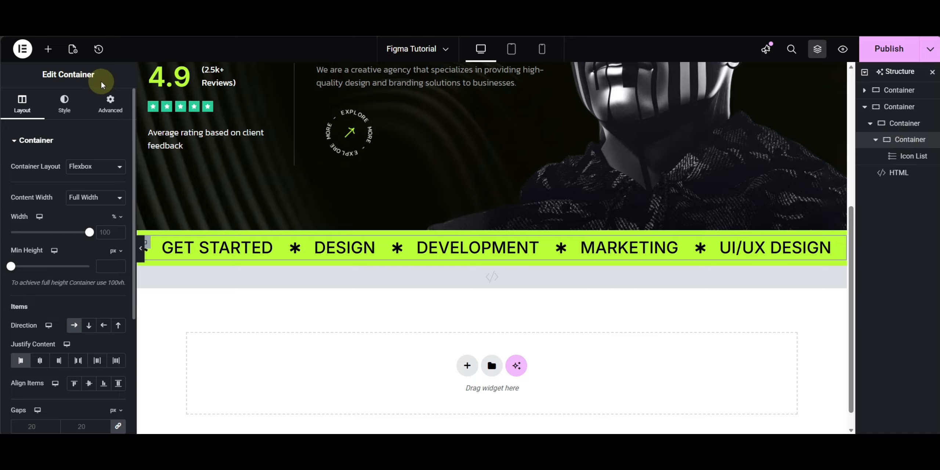
pyautogui.click(110, 103)
pyautogui.scroll(-5, 84, 286)
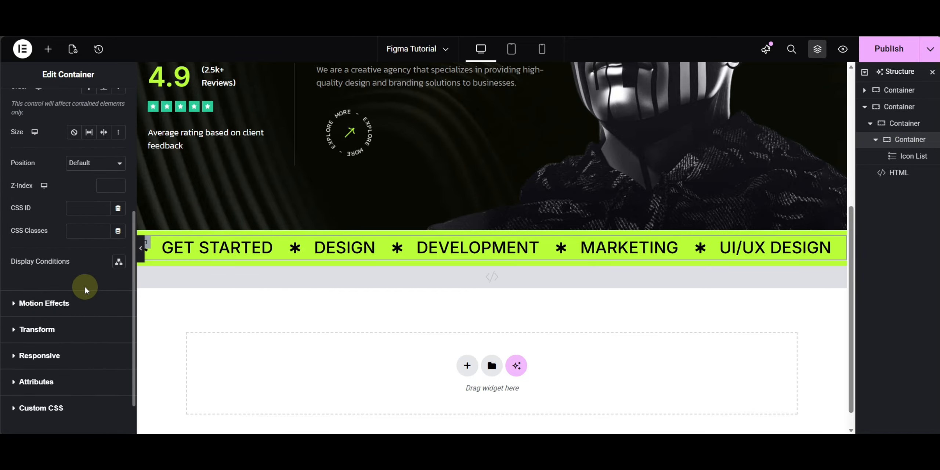
pyautogui.click(94, 237)
pyautogui.write('mar')
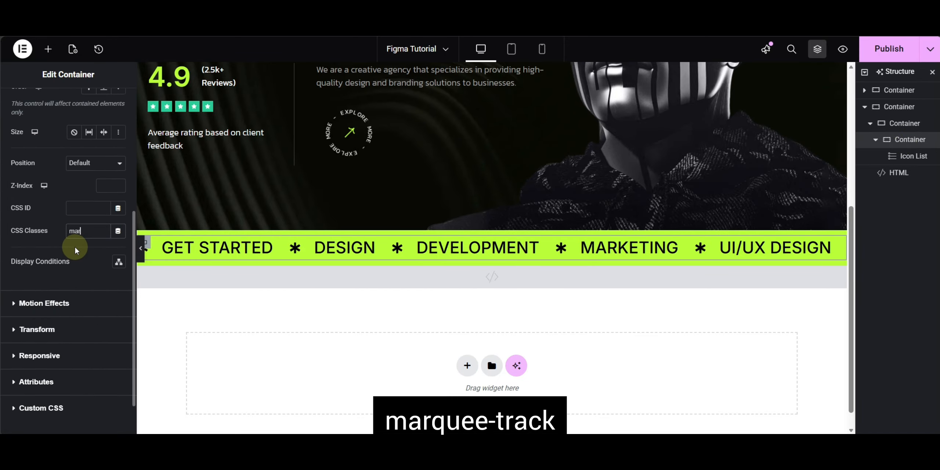
pyautogui.write('quee-t')
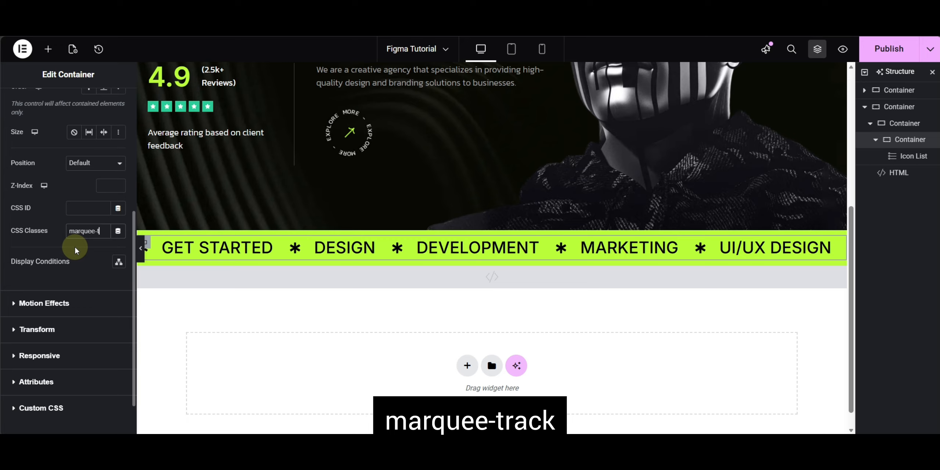
pyautogui.write('rack')
pyautogui.click(74, 245)
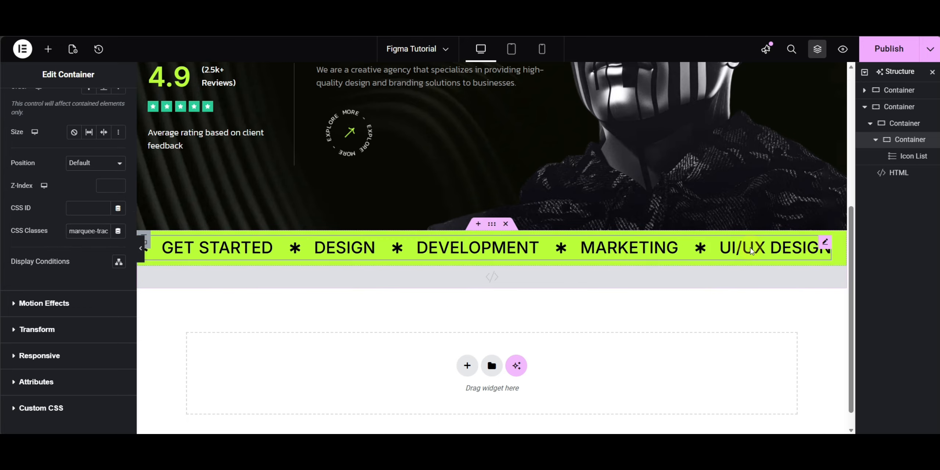
# - Select the marquee's icon list and preview the page to check how the marquee strip scrolls
pyautogui.click(913, 158)
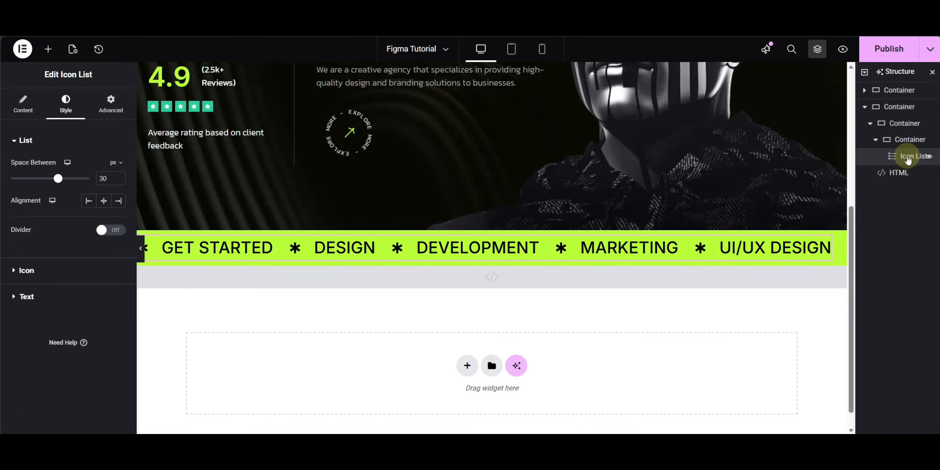
pyautogui.click(843, 50)
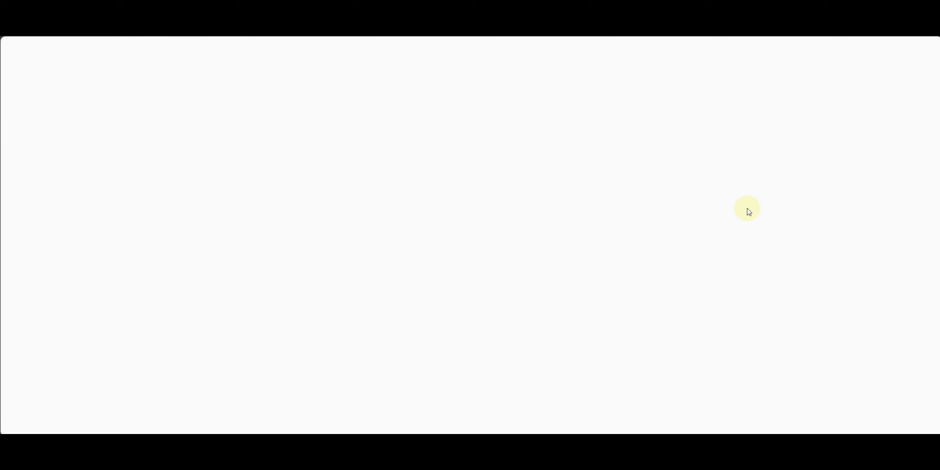
pyautogui.scroll(-2, 780, 196)
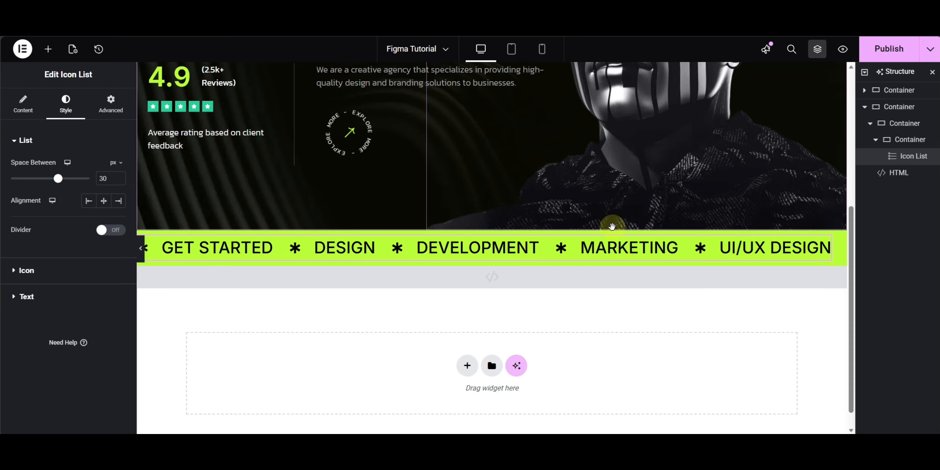
# - Set the content width of the marquee's outermost container to Full Width and preview the page down to the strip
pyautogui.click(896, 107)
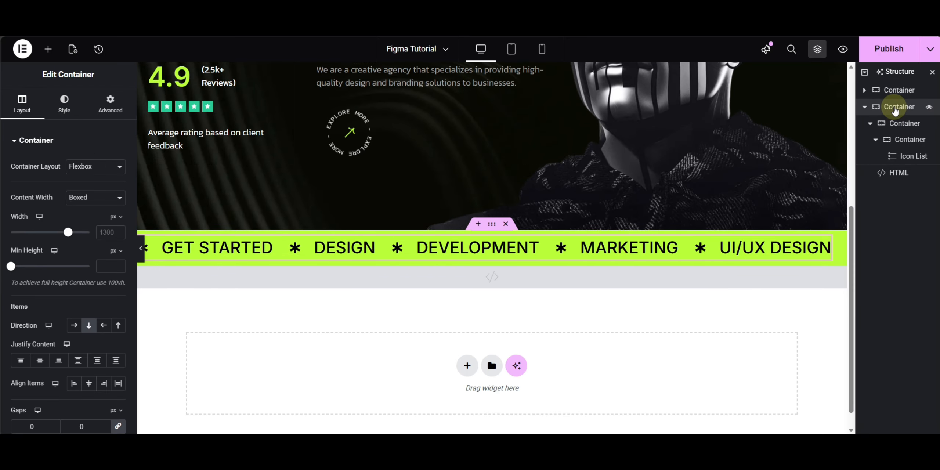
pyautogui.click(79, 198)
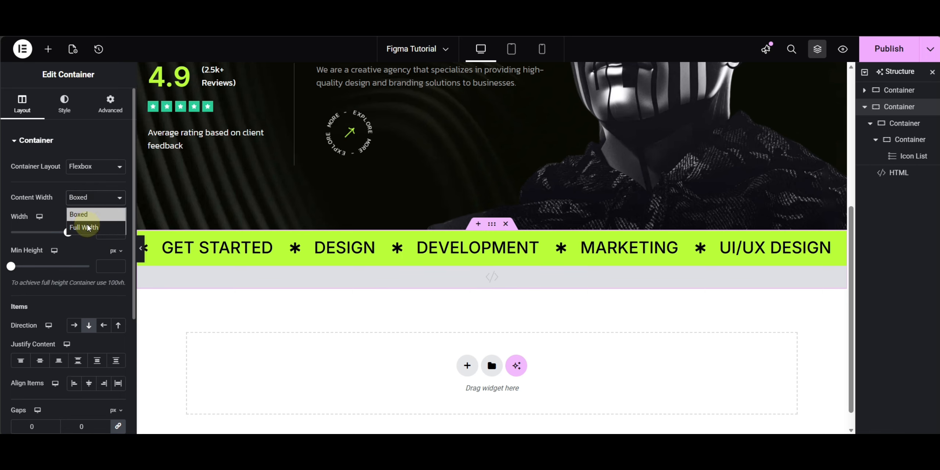
pyautogui.click(89, 228)
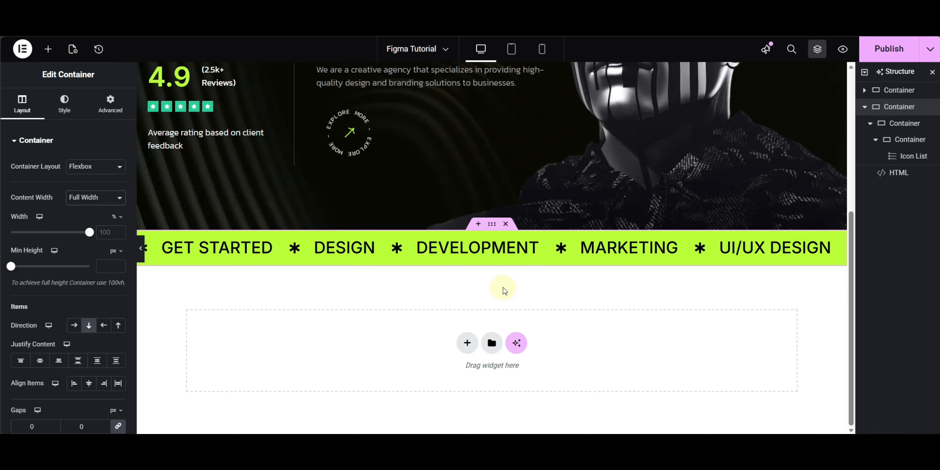
pyautogui.click(845, 51)
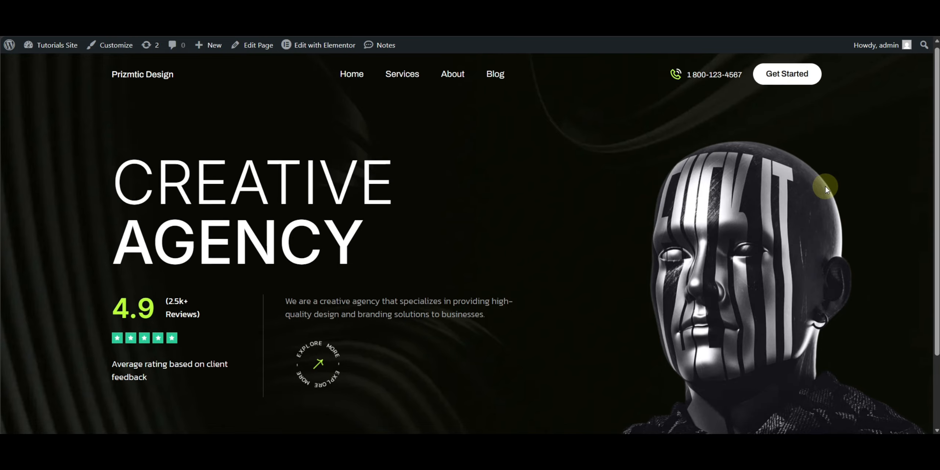
pyautogui.scroll(-2, 826, 188)
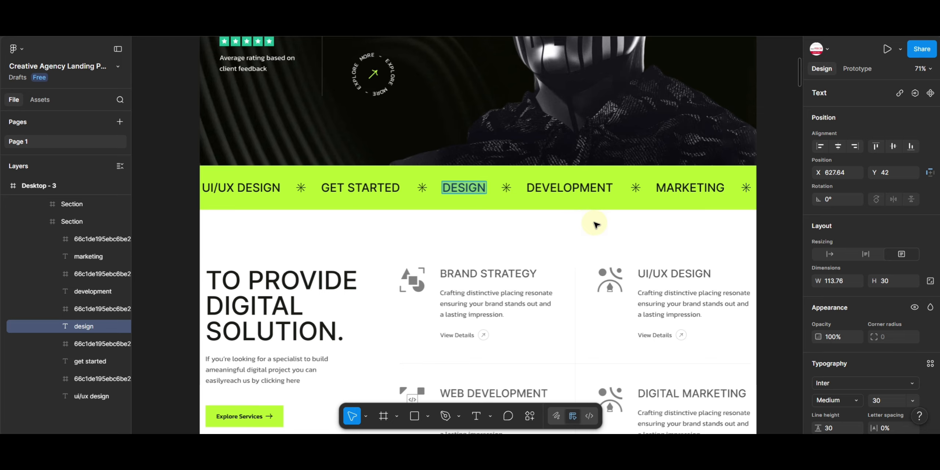
# - Look over the Figma section below the green strip, and add a single row-direction flexbox container under the marquee in Elementor
pyautogui.scroll(-5, 596, 224)
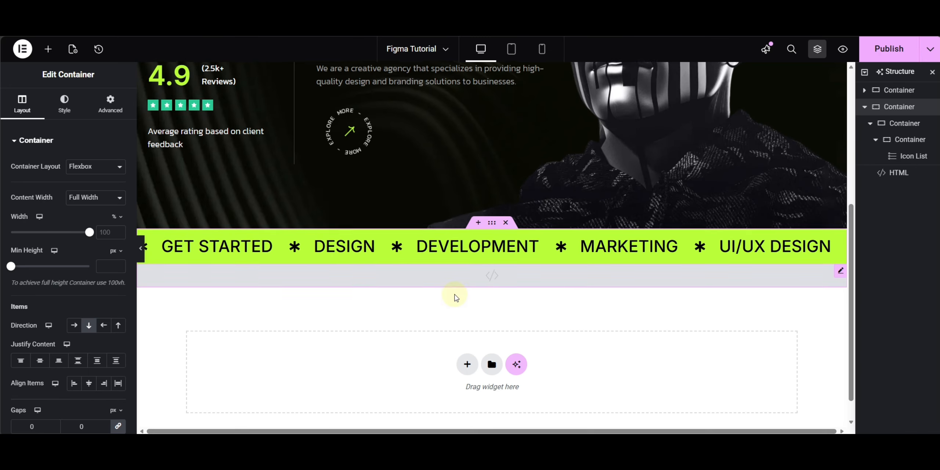
pyautogui.scroll(-1, 453, 296)
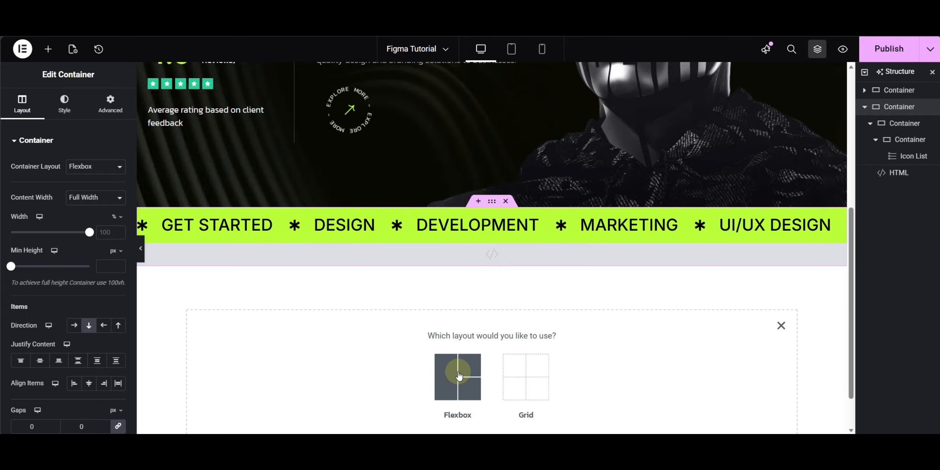
pyautogui.click(459, 374)
pyautogui.click(400, 365)
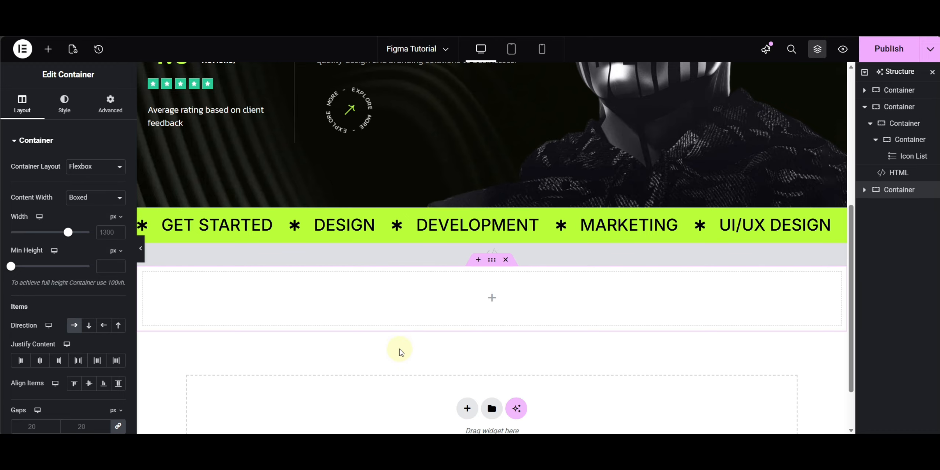
# - Set the new container's padding to 80 px top, 20 px right, 80 px bottom and 20 px left
pyautogui.click(111, 104)
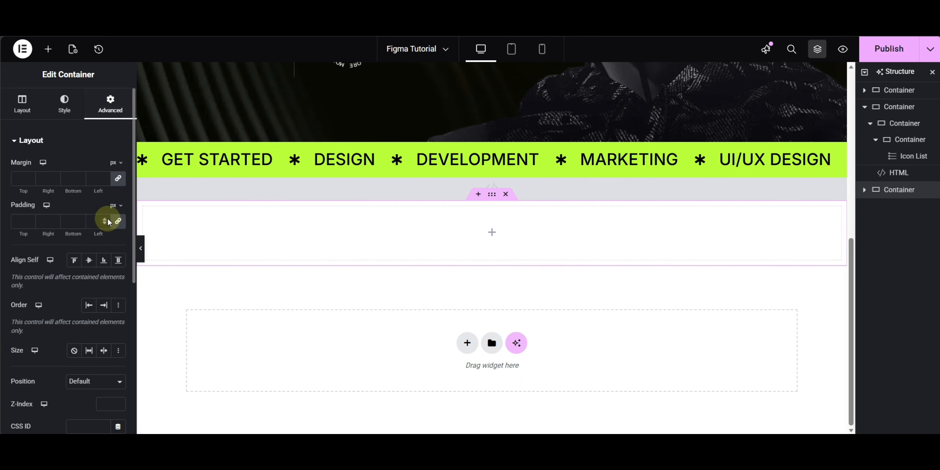
pyautogui.click(118, 222)
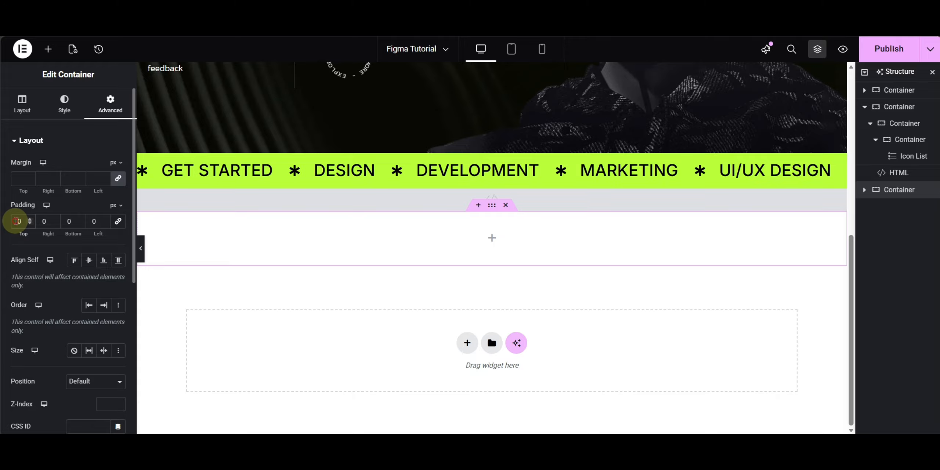
pyautogui.write('8')
pyautogui.click(42, 222)
pyautogui.write('2')
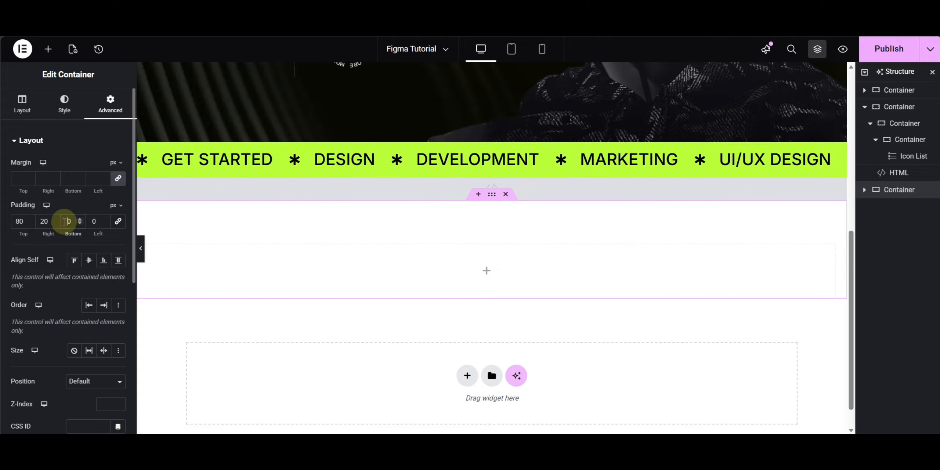
pyautogui.write('8')
pyautogui.click(94, 222)
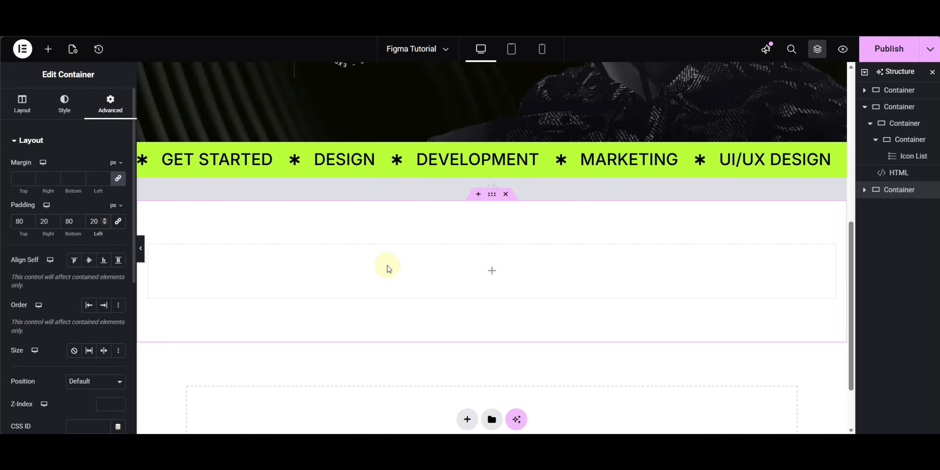
# - Nest a container with 0 padding inside the new section and duplicate it to form two columns
pyautogui.click(48, 50)
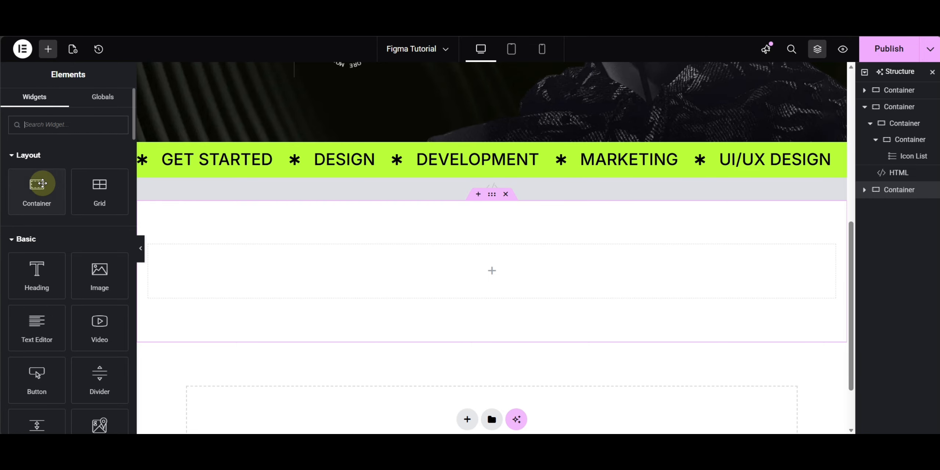
pyautogui.moveTo(37, 190); pyautogui.dragTo(346, 294)
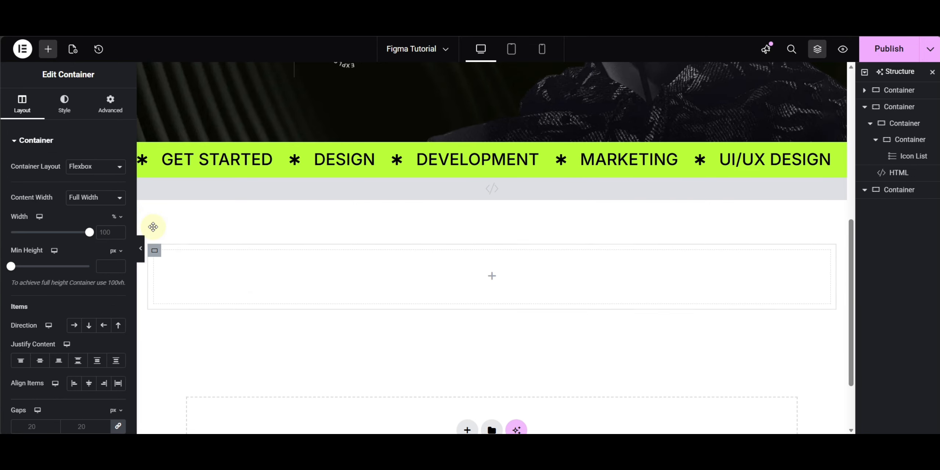
pyautogui.click(110, 105)
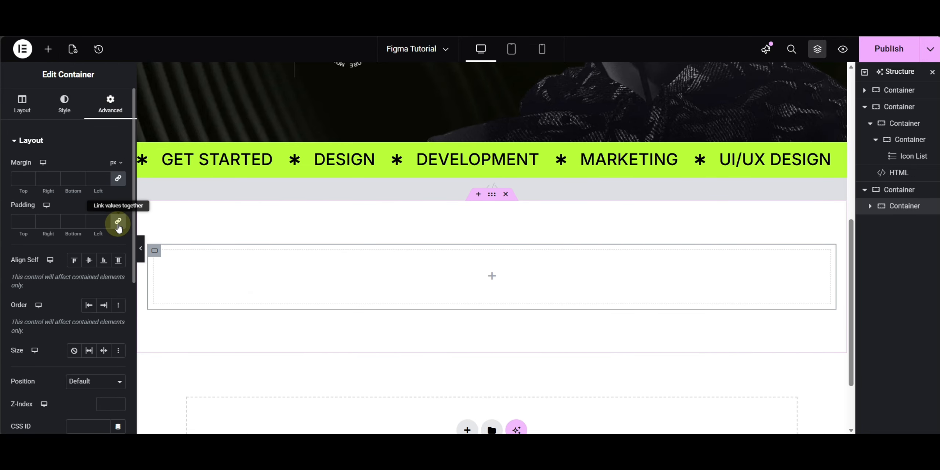
pyautogui.click(105, 223)
pyautogui.rightClick(259, 281)
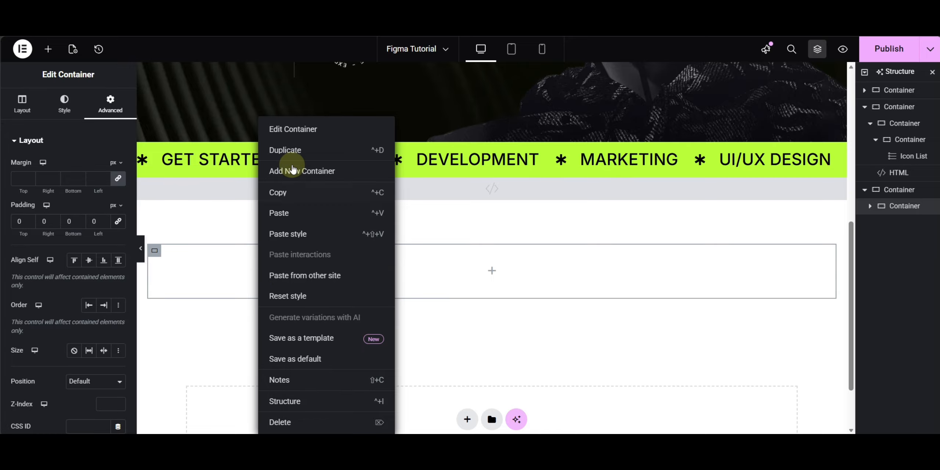
pyautogui.click(292, 150)
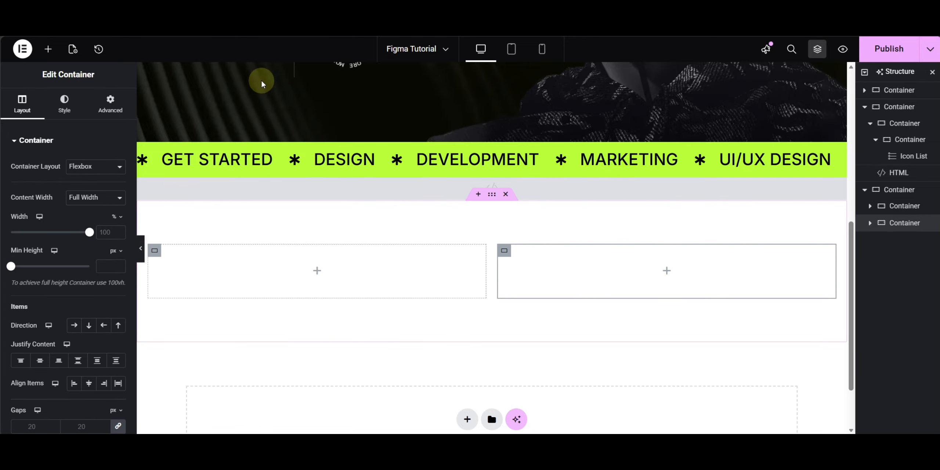
# - Switch to Figma and select all text of the "TO PROVIDE DIGITAL SOLUTION." heading for copying
pyautogui.click(257, 11)
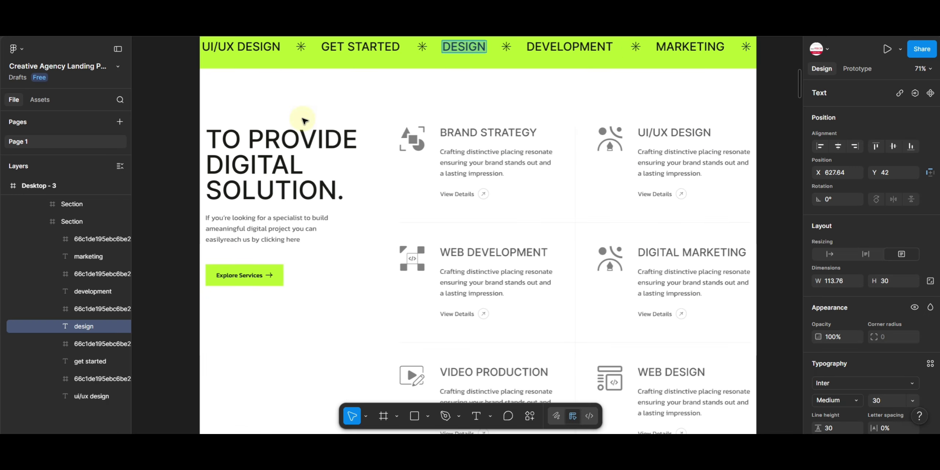
pyautogui.click(287, 141)
pyautogui.doubleClick(287, 141)
pyautogui.hotkey('ctrl', 'a')
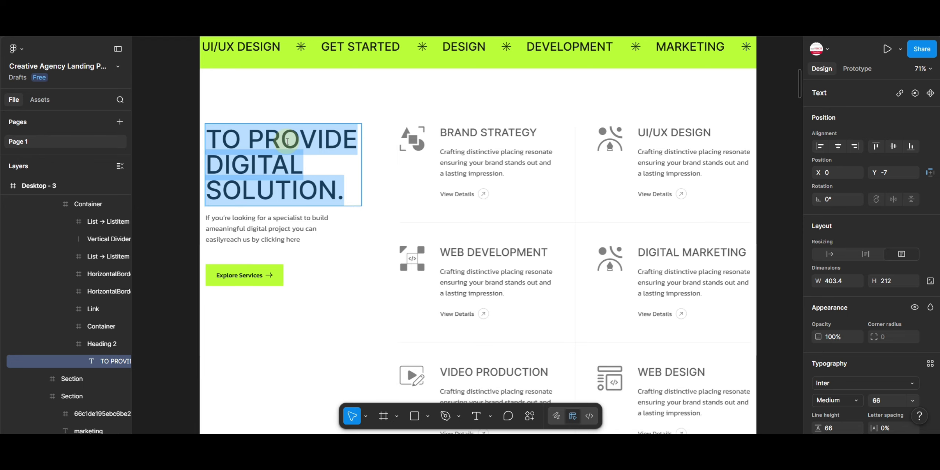
# - Return to Elementor, add a Heading widget to the new section's first column and set its title to "TO PROVIDE digital SOLUTION."
pyautogui.click(235, 11)
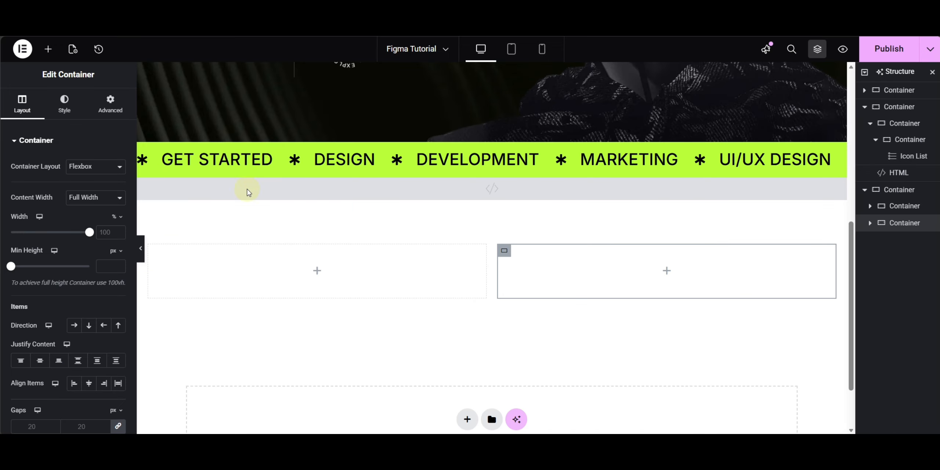
pyautogui.click(47, 49)
pyautogui.moveTo(45, 276); pyautogui.dragTo(266, 269)
pyautogui.click(61, 209)
pyautogui.hotkey('ctrl', 'a')
pyautogui.write('TO PROVIDE digital SOLUTION.')
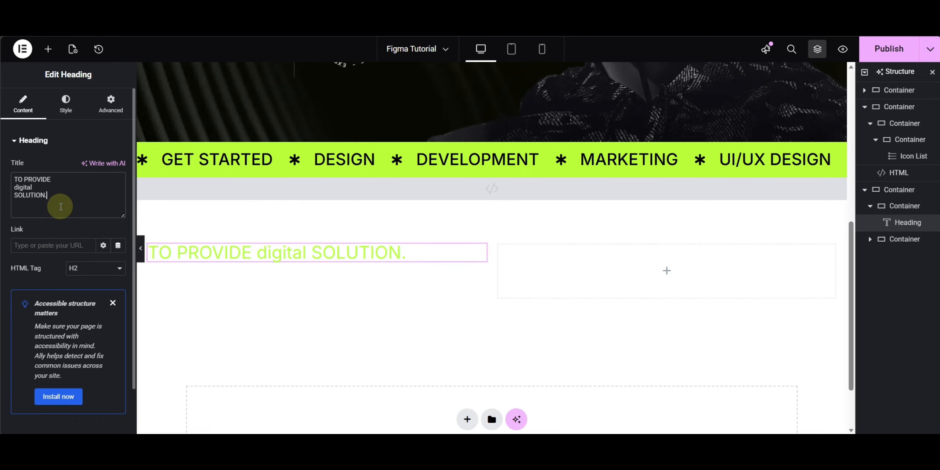
# - Remove the line breaks from the heading's title so it reads "TO PROVIDE digital SOLUTION." on one line
pyautogui.press('BackSpace')
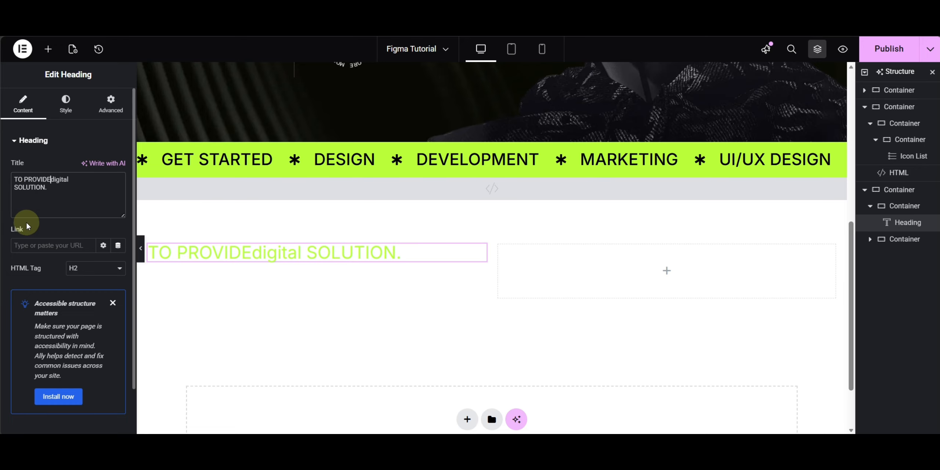
pyautogui.press('BackSpace')
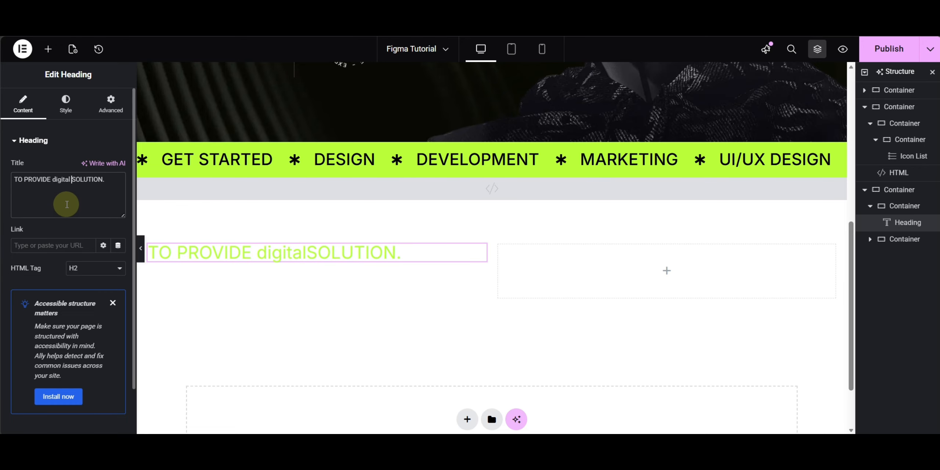
pyautogui.click(82, 274)
pyautogui.click(82, 274)
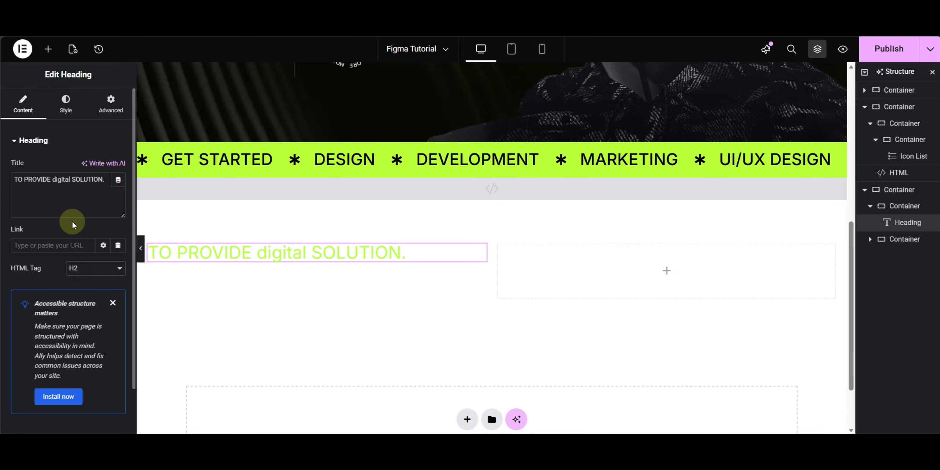
# - Check the heading's typography in the Figma design, then set the Elementor heading's font size to 58 px
pyautogui.click(64, 112)
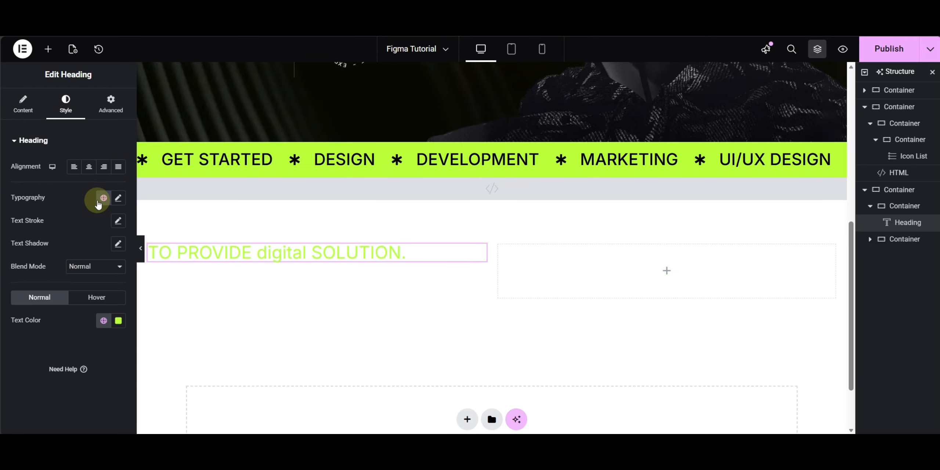
pyautogui.hotkey('ctrl', 'Tab')
pyautogui.scroll(-5, 822, 238)
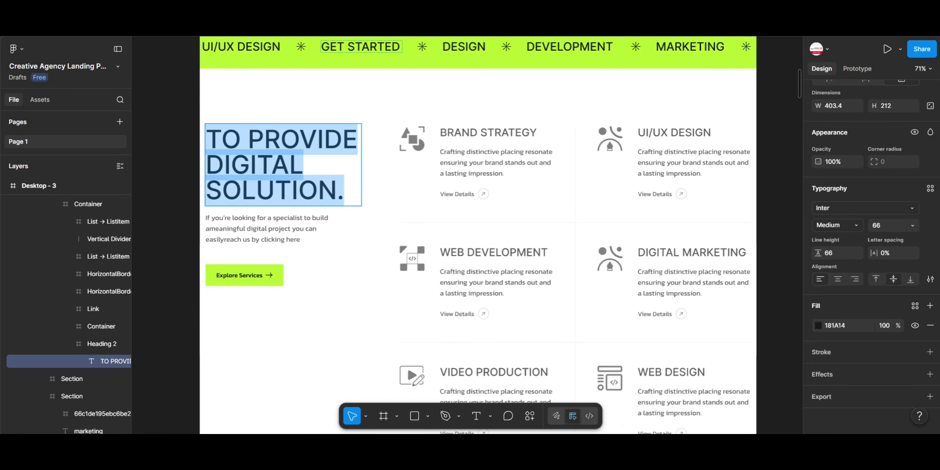
pyautogui.hotkey('ctrl', 'Tab')
pyautogui.click(103, 198)
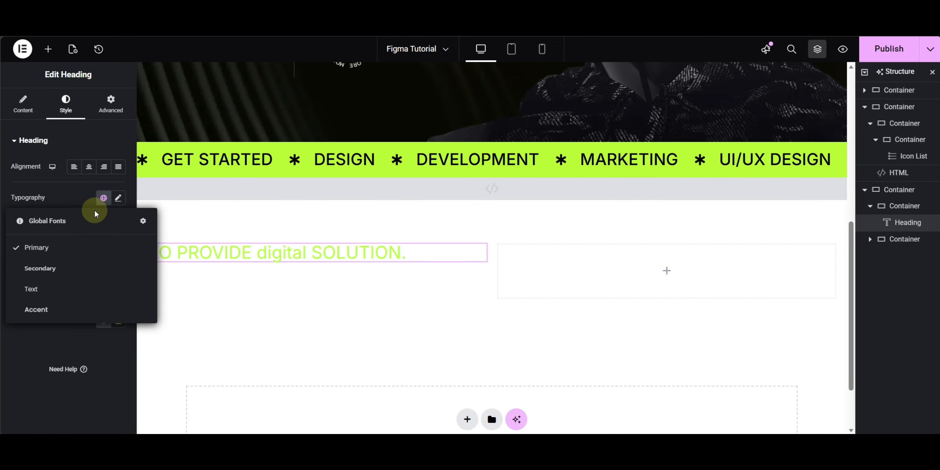
pyautogui.click(119, 200)
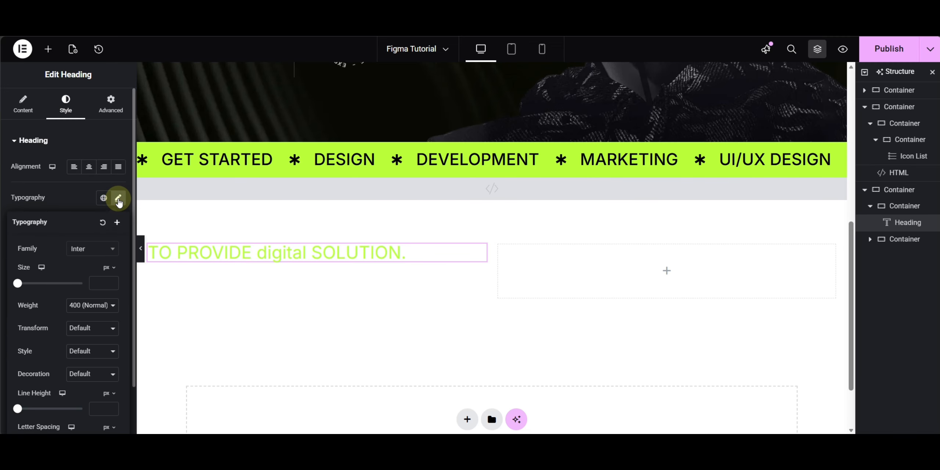
pyautogui.click(101, 280)
pyautogui.write('58')
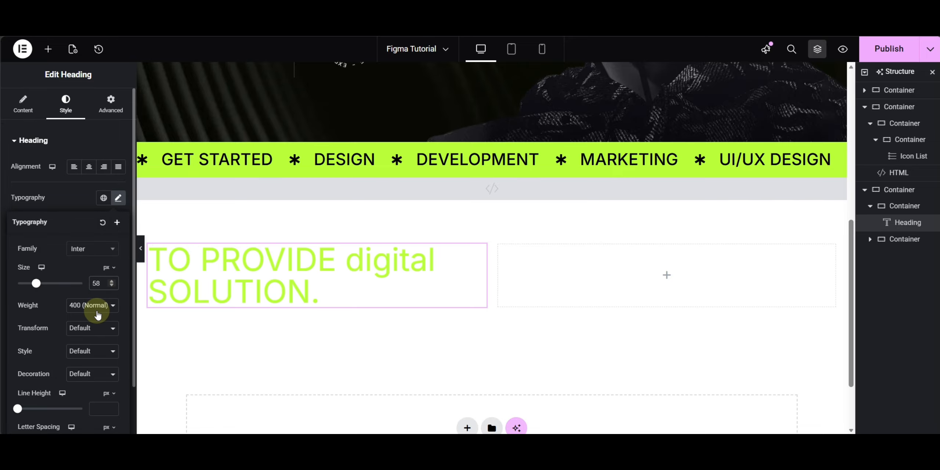
# - Set the heading's font weight to 500 (Medium) and its text transform to Uppercase
pyautogui.click(97, 314)
pyautogui.click(79, 199)
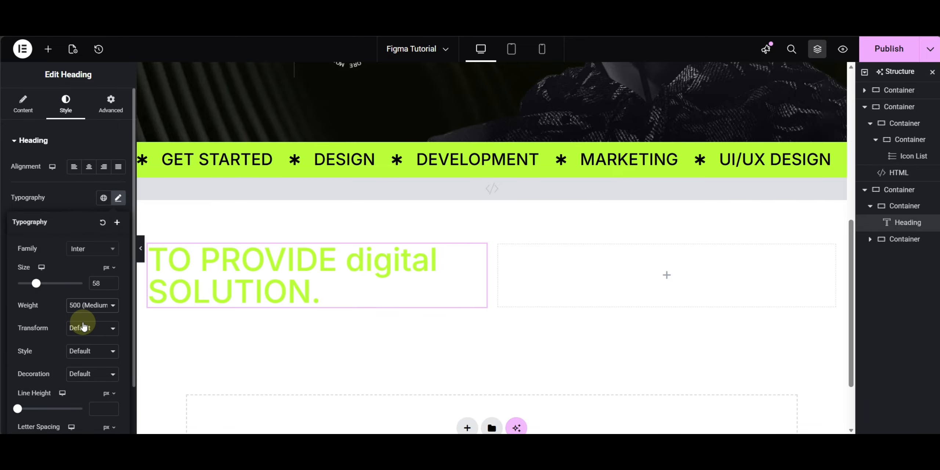
pyautogui.click(89, 333)
pyautogui.click(87, 360)
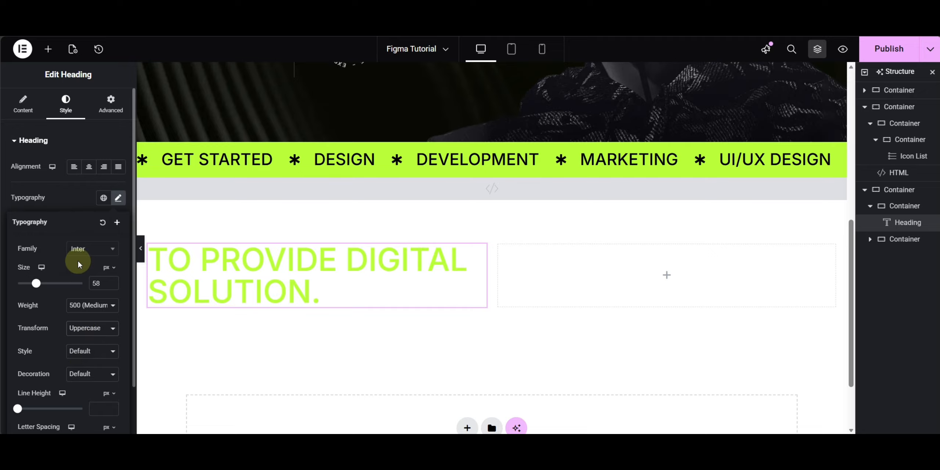
# - Set the heading's text color to the global Text color #000000
pyautogui.click(66, 193)
pyautogui.click(103, 321)
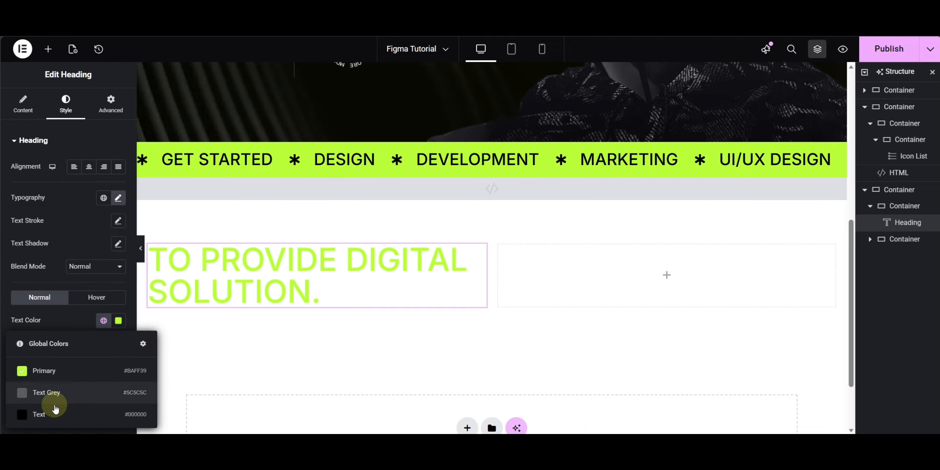
pyautogui.click(45, 414)
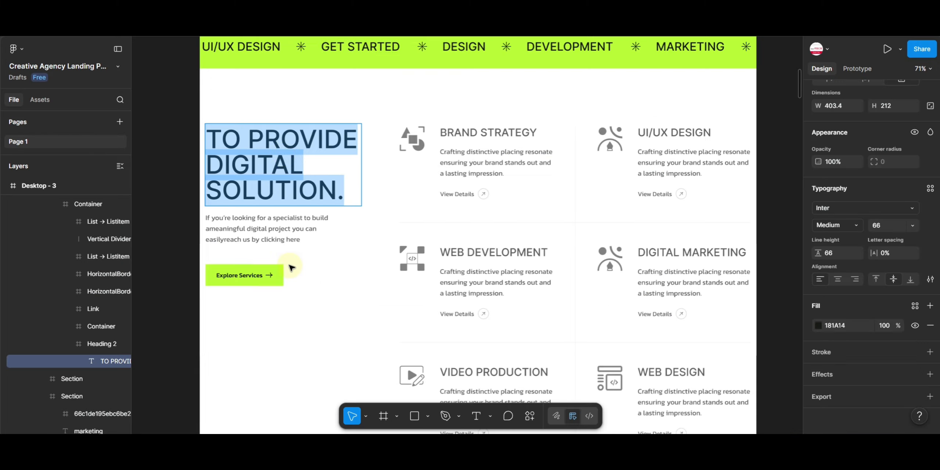
# - Switch to Figma and copy the paragraph text below the "TO PROVIDE DIGITAL SOLUTION." heading
pyautogui.click(267, 229)
pyautogui.doubleClick(267, 228)
pyautogui.hotkey('ctrl', 'c')
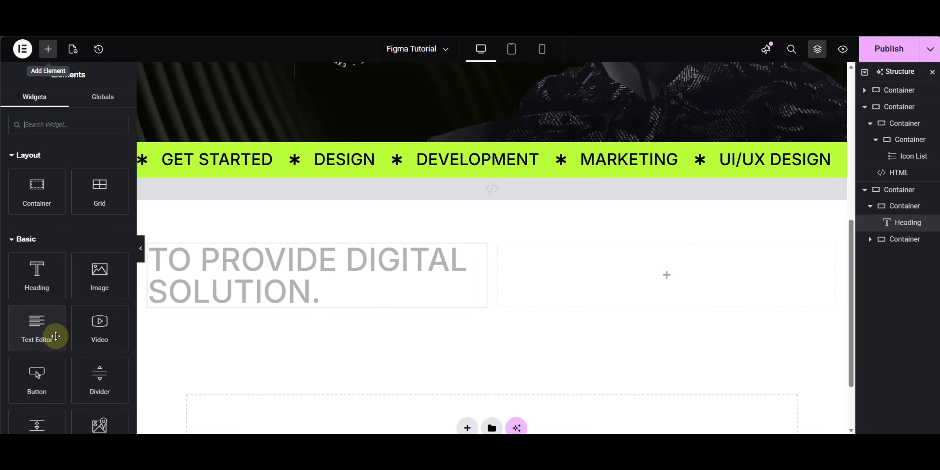
# - Return to Elementor, add a Text Editor widget below the heading and replace its placeholder with the copied paragraph
pyautogui.click(40, 330)
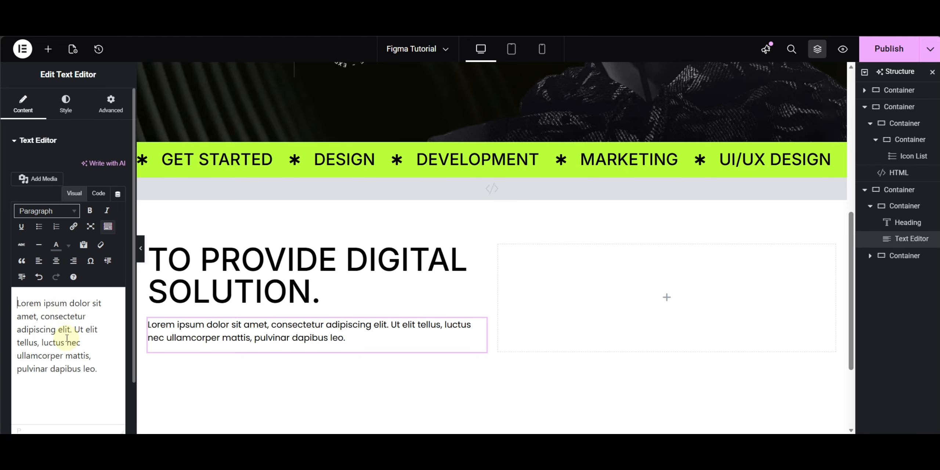
pyautogui.tripleClick(66, 335)
pyautogui.hotkey('ctrl', 'v')
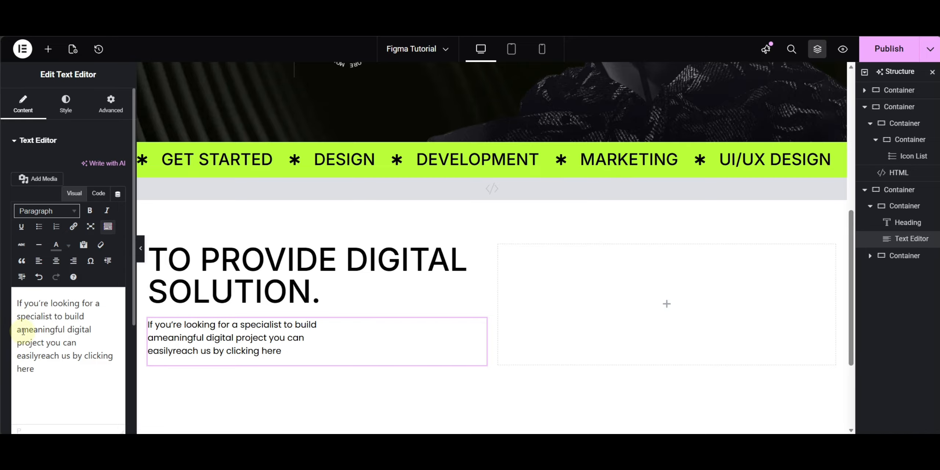
# - Clean up the paragraph to read "If you're looking for a specialist to build a meaningful digital project, you can easily reach us by clicking here."
pyautogui.press('BackSpace')
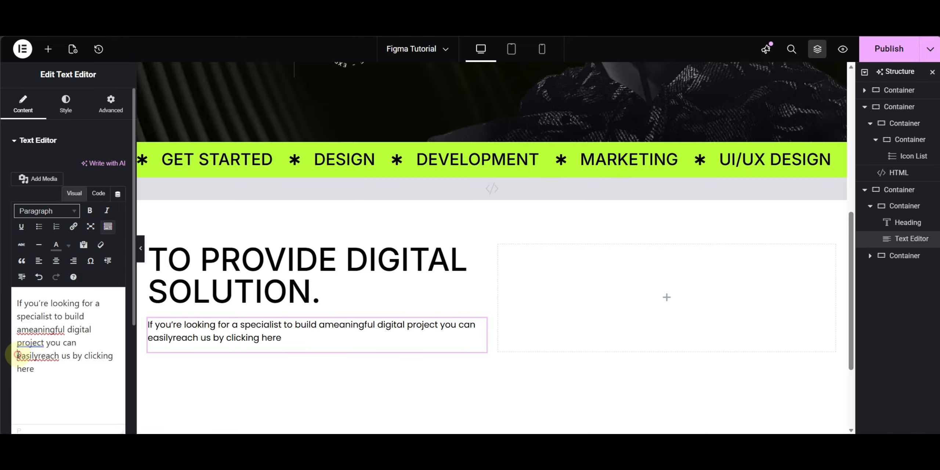
pyautogui.click(18, 354)
pyautogui.press('BackSpace')
pyautogui.click(38, 357)
pyautogui.click(43, 340)
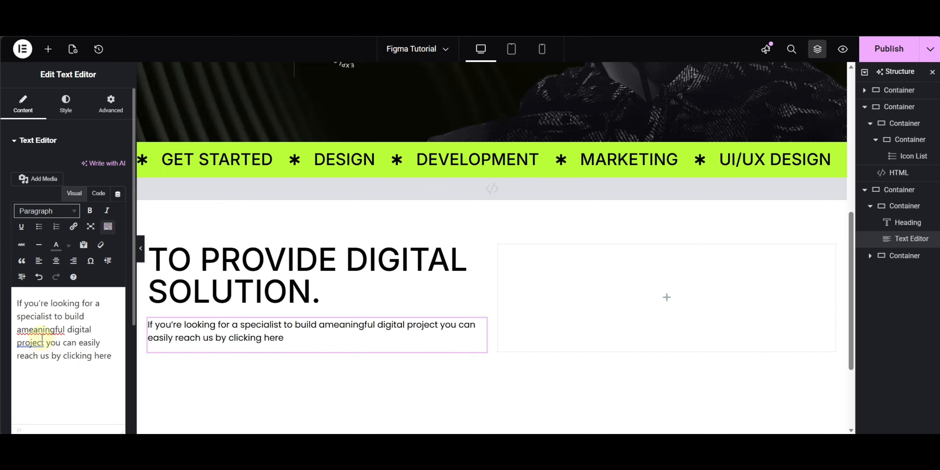
pyautogui.click(22, 330)
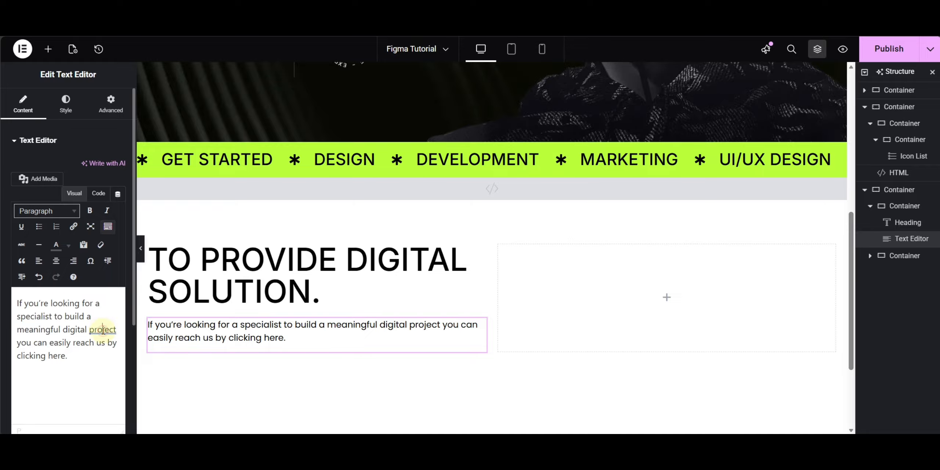
pyautogui.click(102, 330)
pyautogui.click(106, 384)
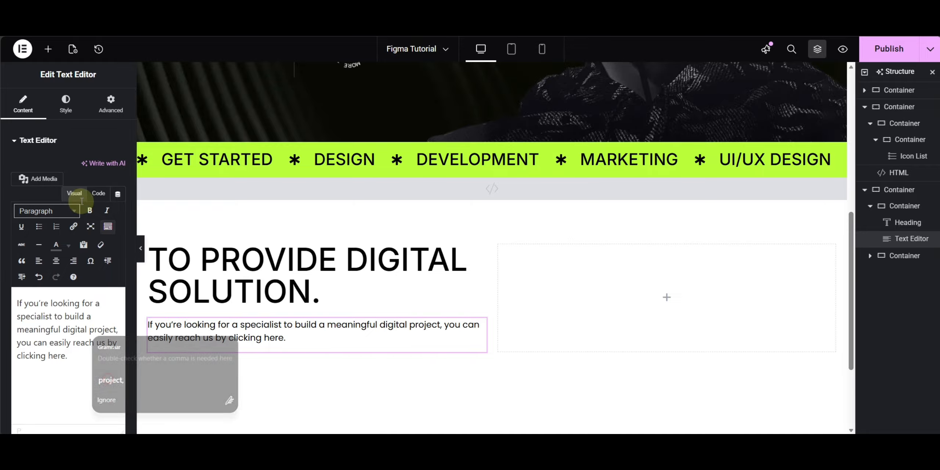
# - Apply the Secondary global font to the paragraph and set its weight to 300 (Light)
pyautogui.click(57, 105)
pyautogui.click(104, 198)
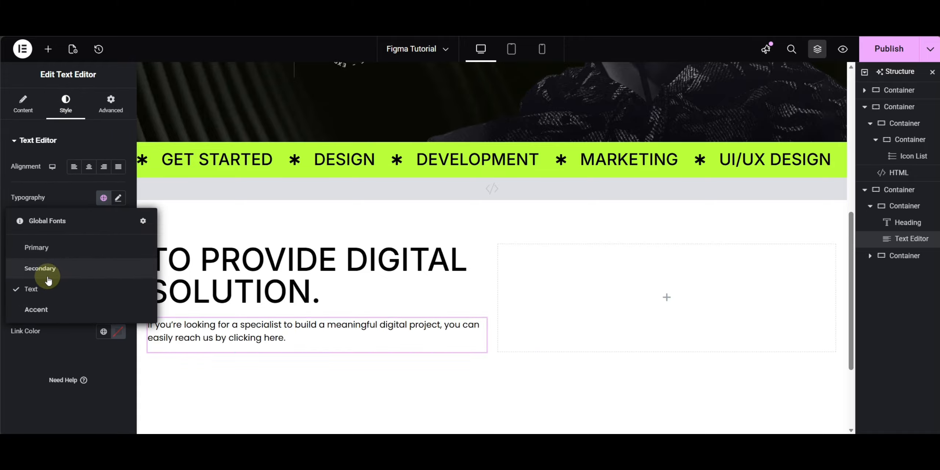
pyautogui.click(40, 269)
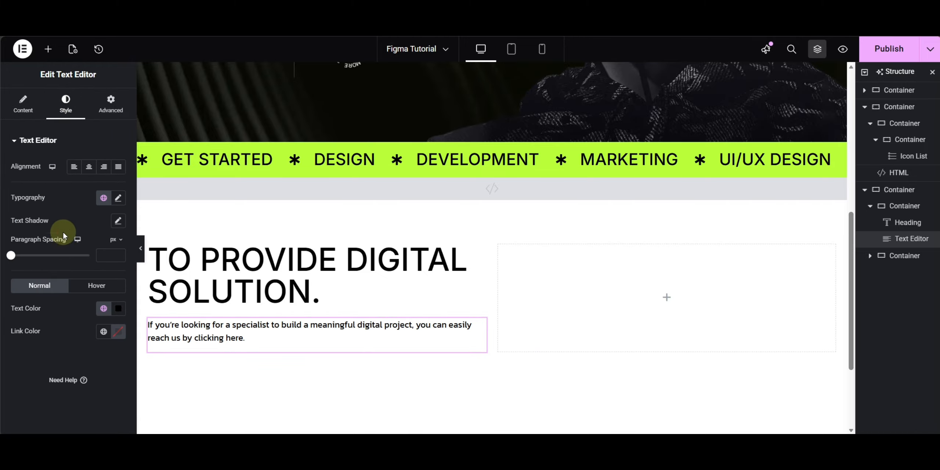
pyautogui.click(118, 200)
pyautogui.click(92, 305)
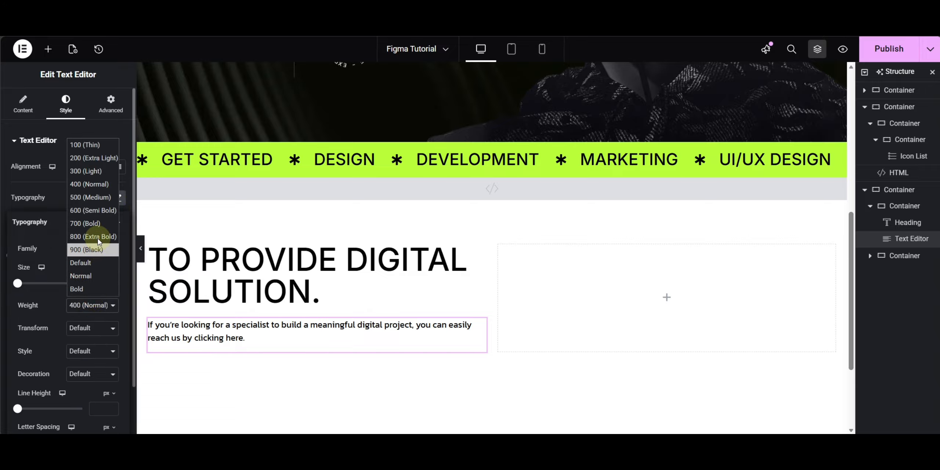
pyautogui.click(93, 185)
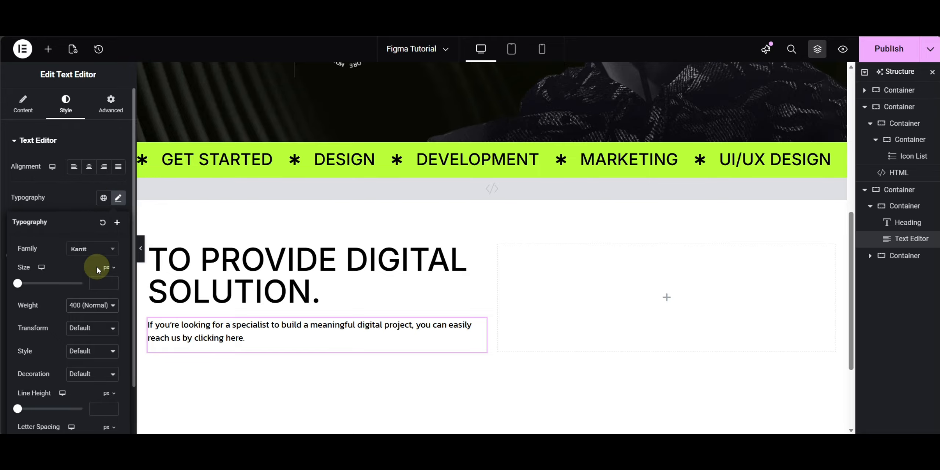
pyautogui.click(93, 306)
pyautogui.click(100, 171)
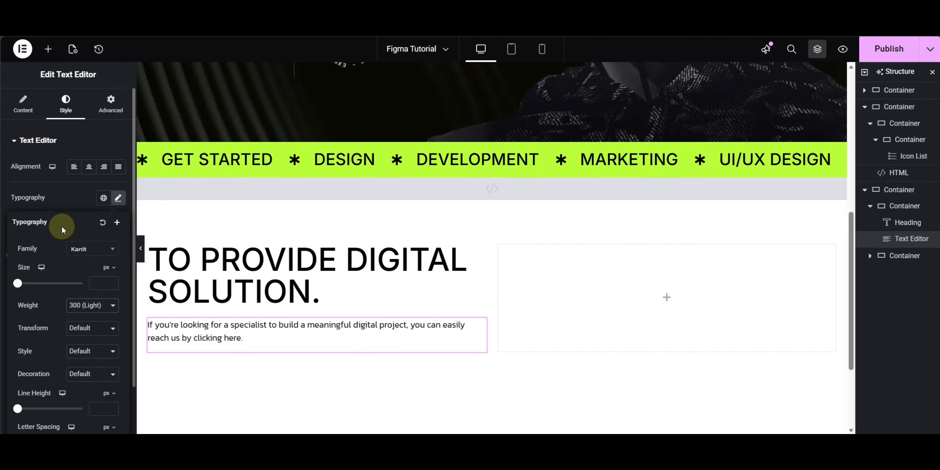
# - Set the Text Editor widget's paragraph spacing to 0 px
pyautogui.click(71, 197)
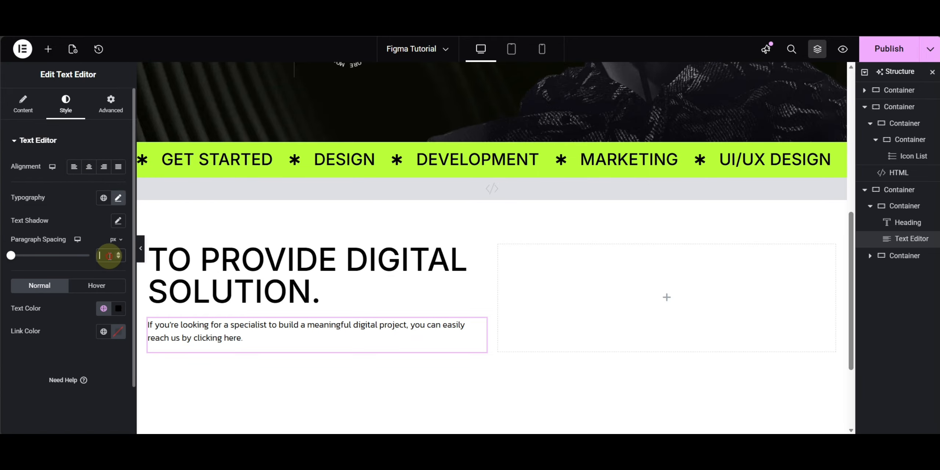
pyautogui.write('0')
pyautogui.scroll(-3, 279, 220)
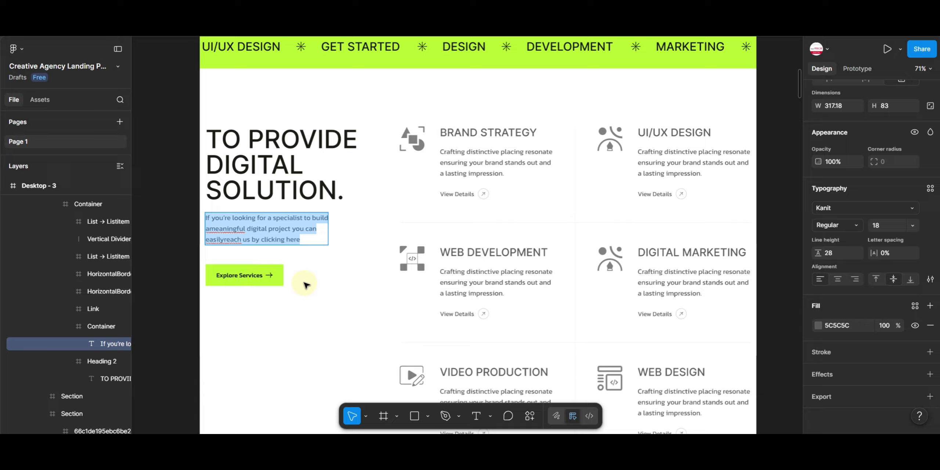
# - Check the button in the Figma design, then add a Button widget below the paragraph in Elementor with the text "Explore Services"
pyautogui.press('Escape')
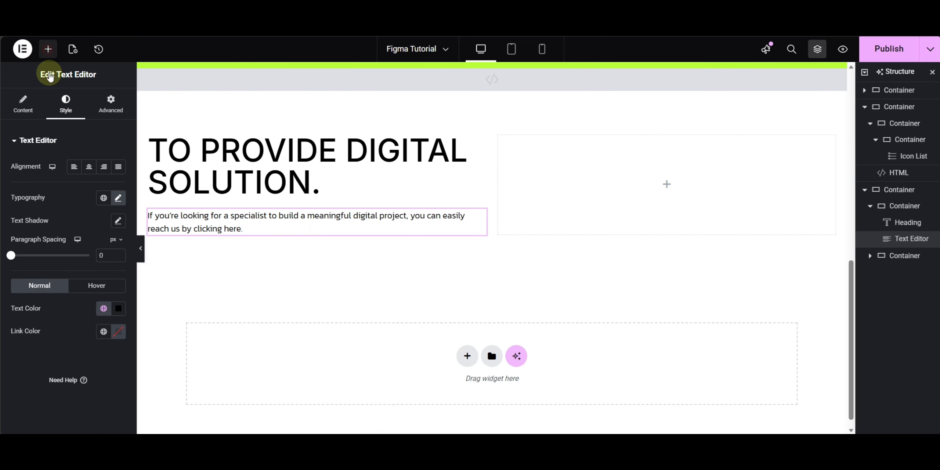
pyautogui.click(48, 49)
pyautogui.click(38, 377)
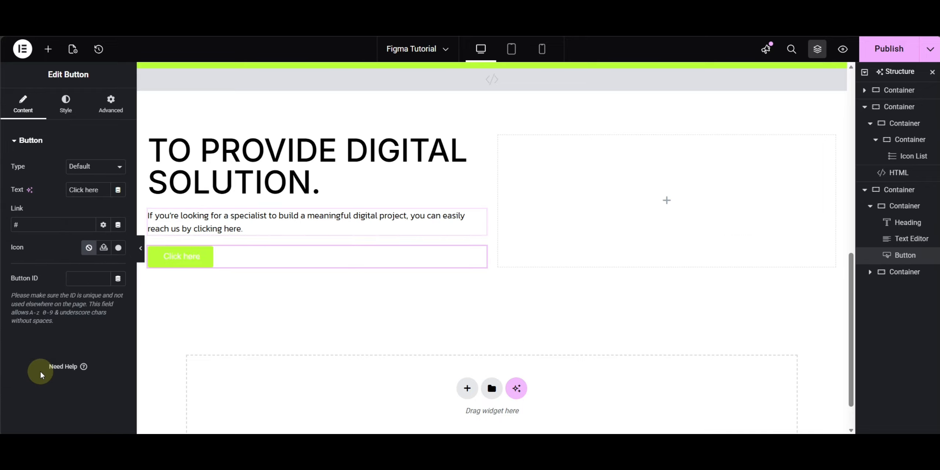
pyautogui.write('Explore Services')
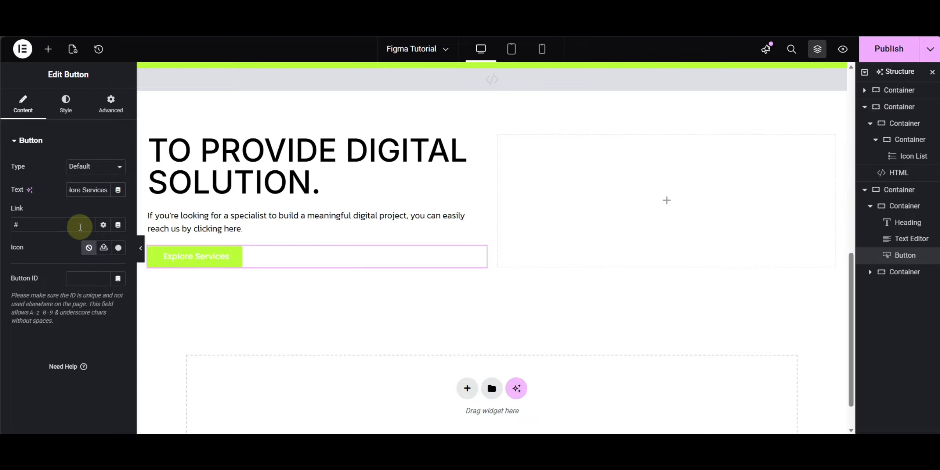
# - Insert the black right-arrow SVG asset28.svg from the media library as the button's icon
pyautogui.click(105, 251)
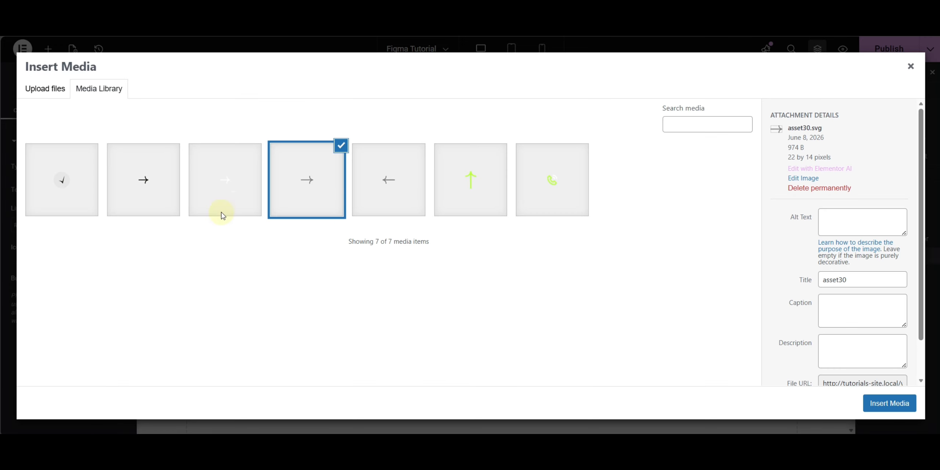
pyautogui.click(149, 188)
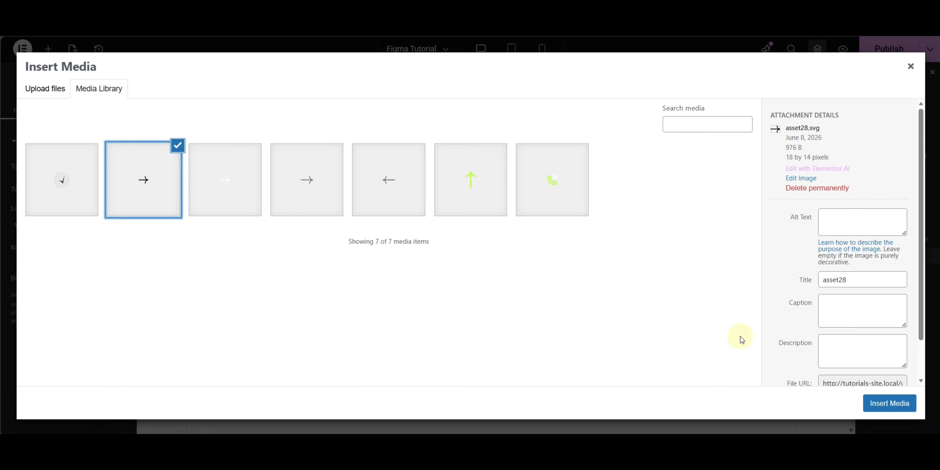
pyautogui.click(872, 403)
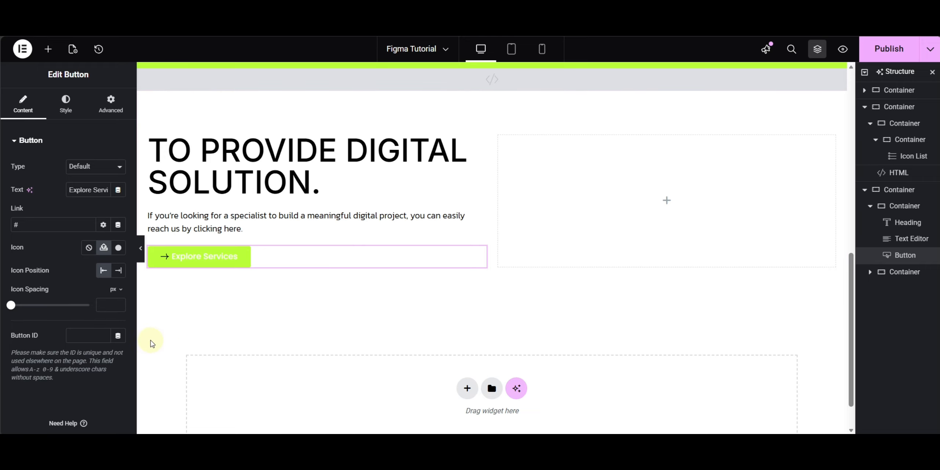
# - Position the icon after the button's text and set the icon spacing to 10 px
pyautogui.click(118, 271)
pyautogui.click(108, 307)
pyautogui.write('1')
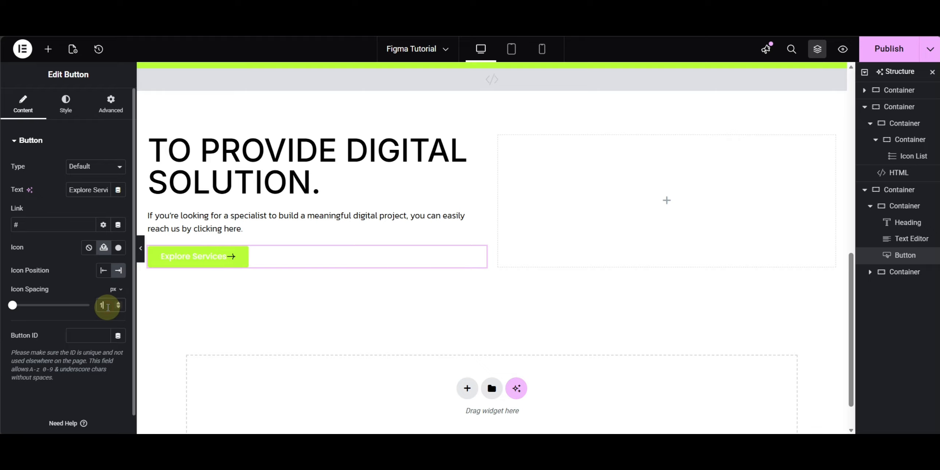
pyautogui.write('0')
# - Set the Explore Services button's text color to the global Text color #000000 and its typography to the global Secondary font
pyautogui.click(66, 116)
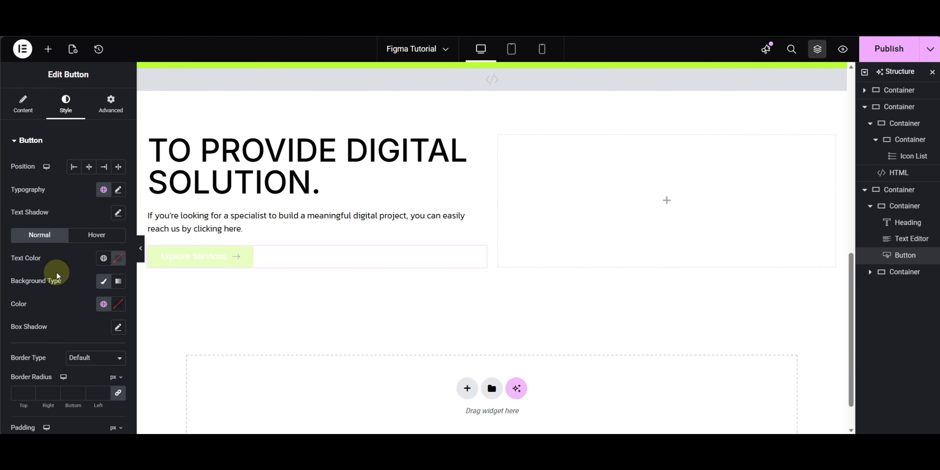
pyautogui.click(101, 262)
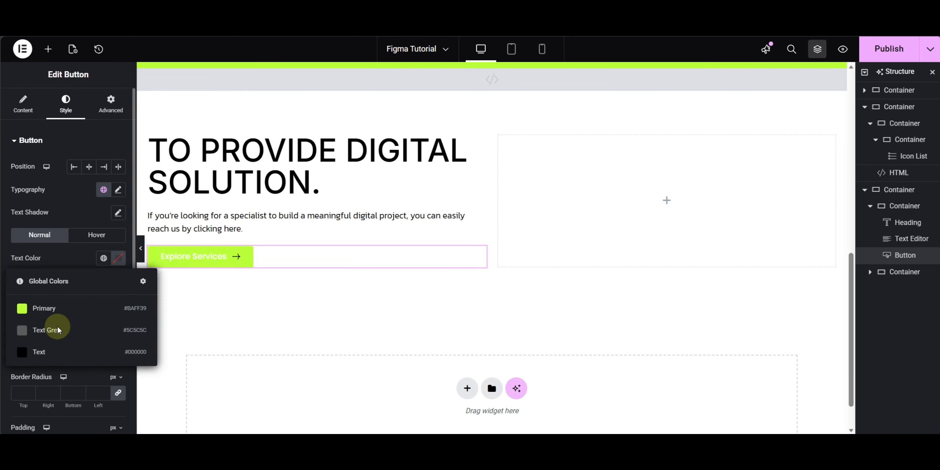
pyautogui.click(118, 262)
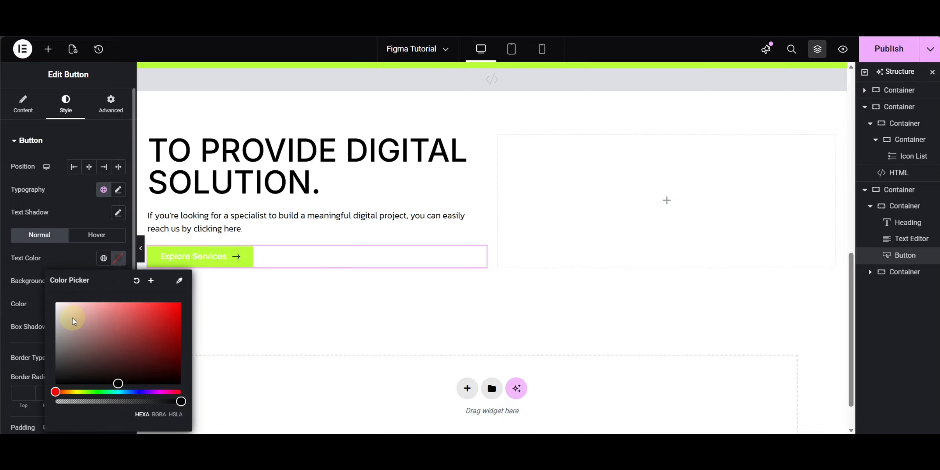
pyautogui.moveTo(72, 318); pyautogui.dragTo(43, 284)
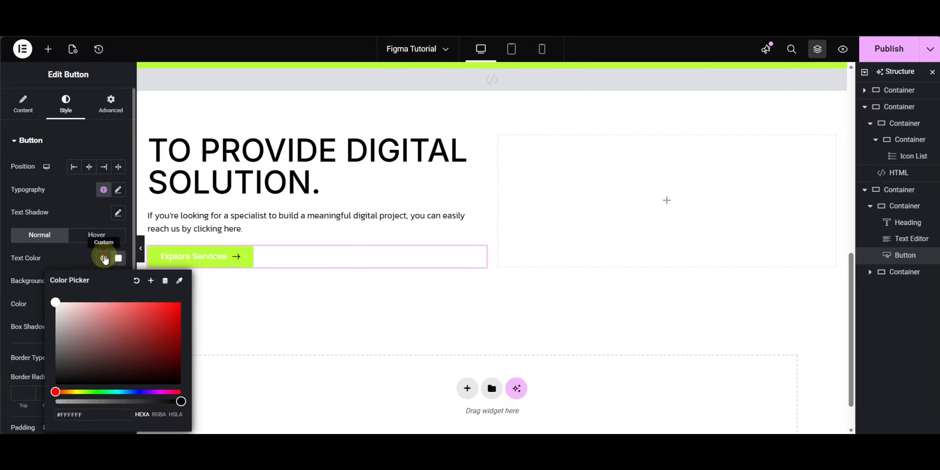
pyautogui.click(104, 258)
pyautogui.click(46, 349)
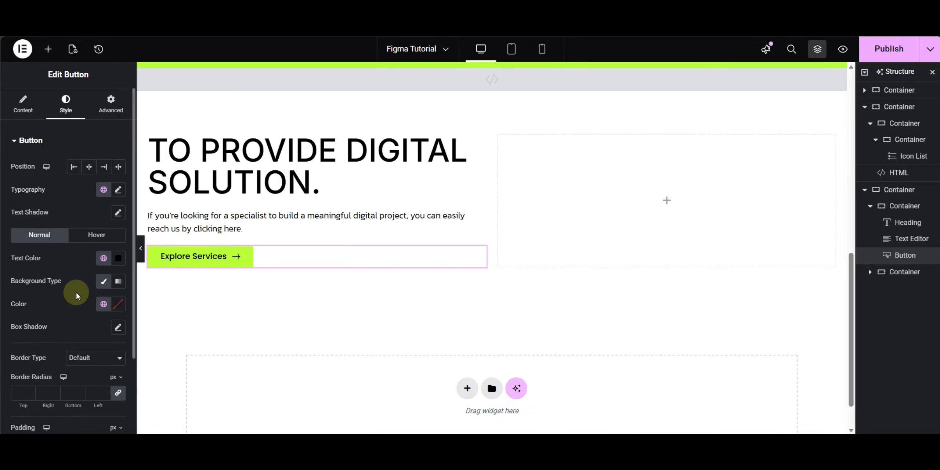
pyautogui.click(104, 190)
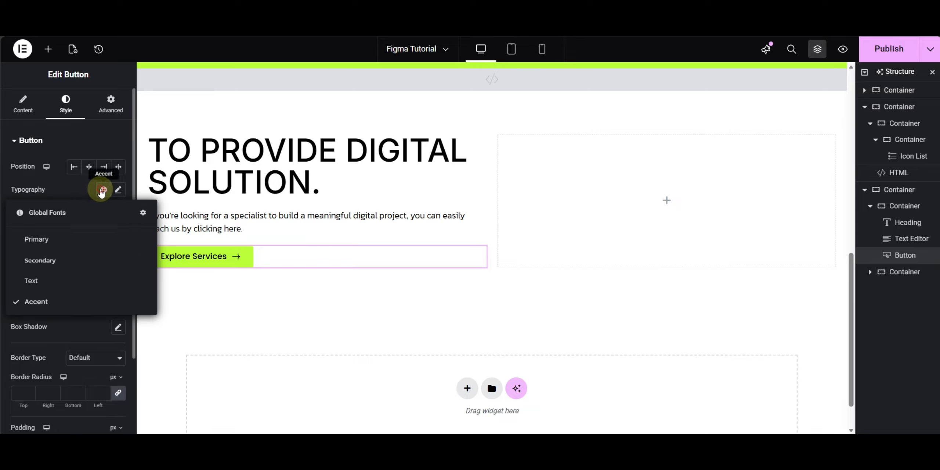
pyautogui.click(44, 262)
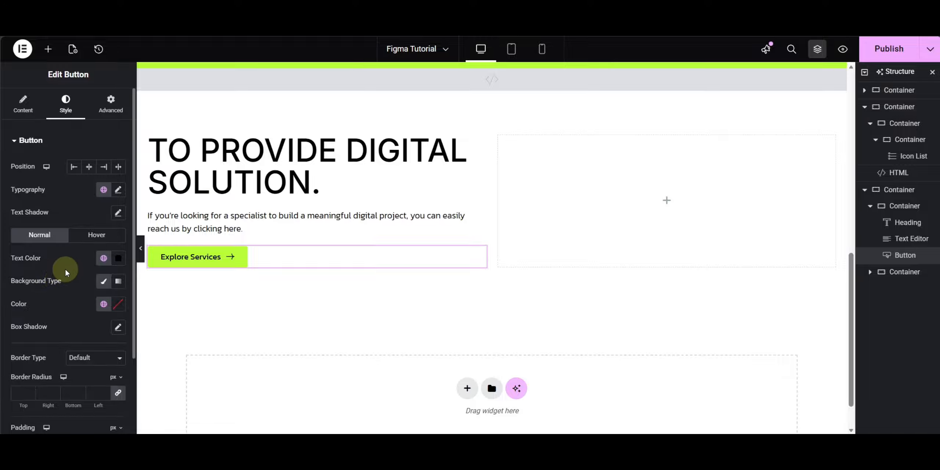
# - Set the button's border radius to 2 px and its padding to 20 px on all sides, with the padding values unlinked
pyautogui.scroll(-3, 84, 270)
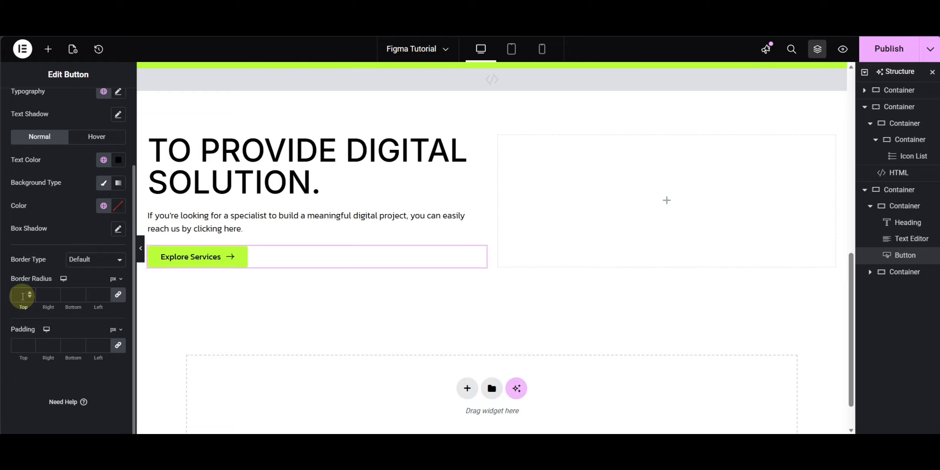
pyautogui.write('2')
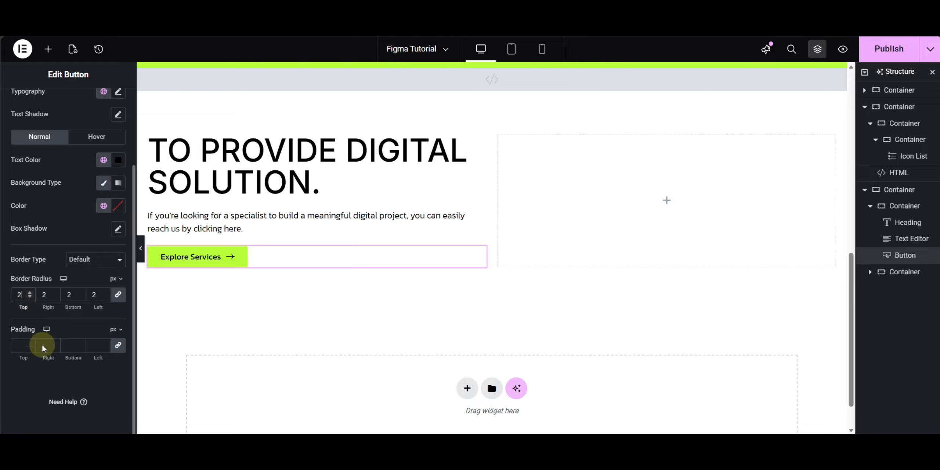
pyautogui.click(93, 344)
pyautogui.write('20')
pyautogui.click(117, 346)
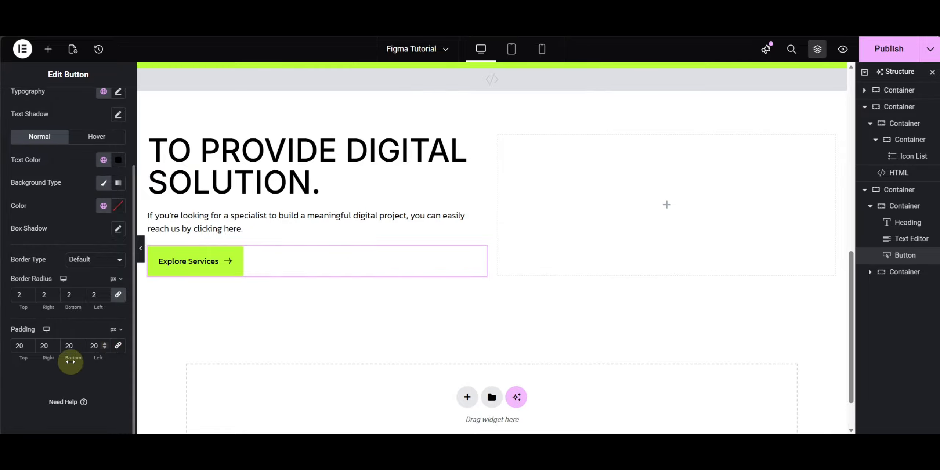
# - Set the button's top and bottom padding to 15 px
pyautogui.press('BackSpace')
pyautogui.press('BackSpace')
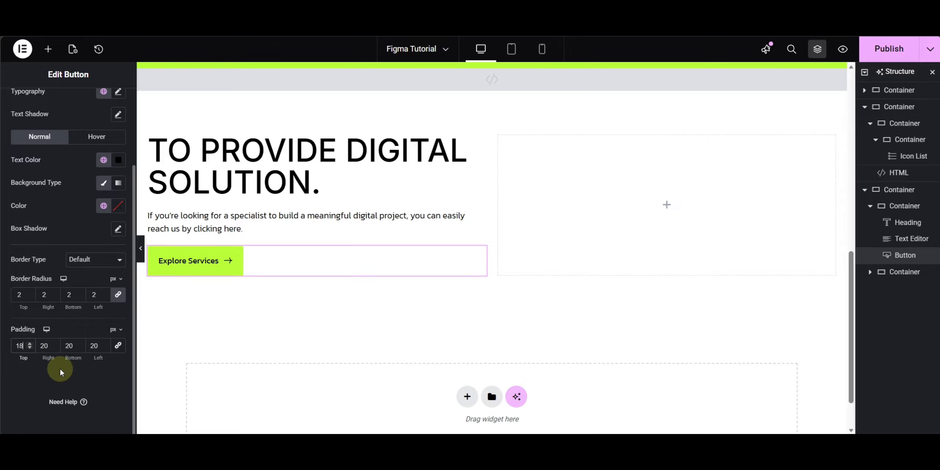
pyautogui.write('15')
pyautogui.click(75, 347)
pyautogui.press('BackSpace')
pyautogui.press('BackSpace')
pyautogui.write('15')
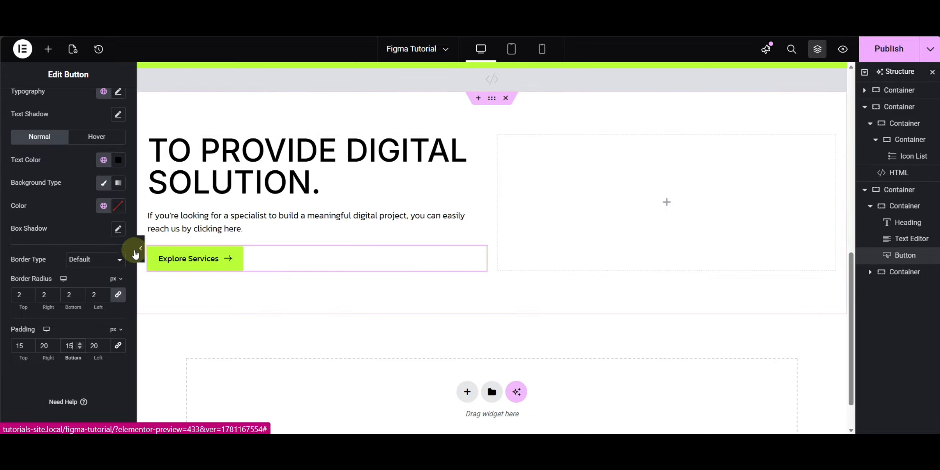
# - Set the button's hover background color to the custom light blue #B3E2FF
pyautogui.click(95, 136)
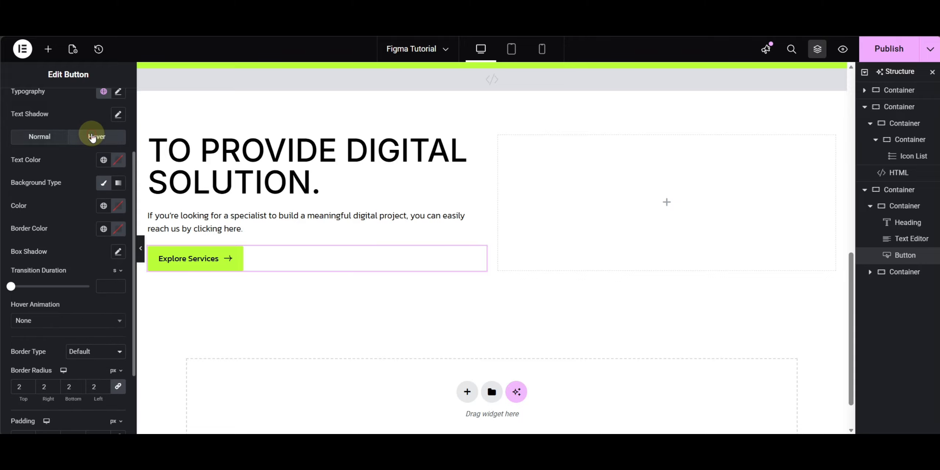
pyautogui.click(107, 207)
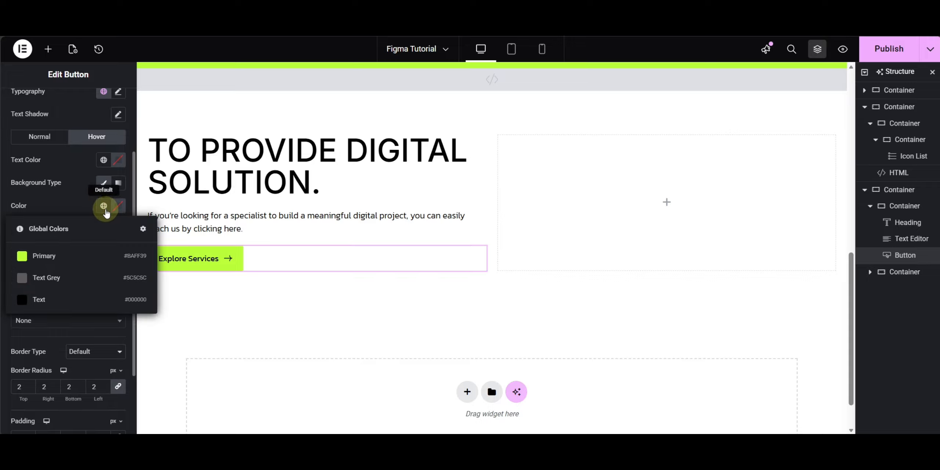
pyautogui.click(43, 302)
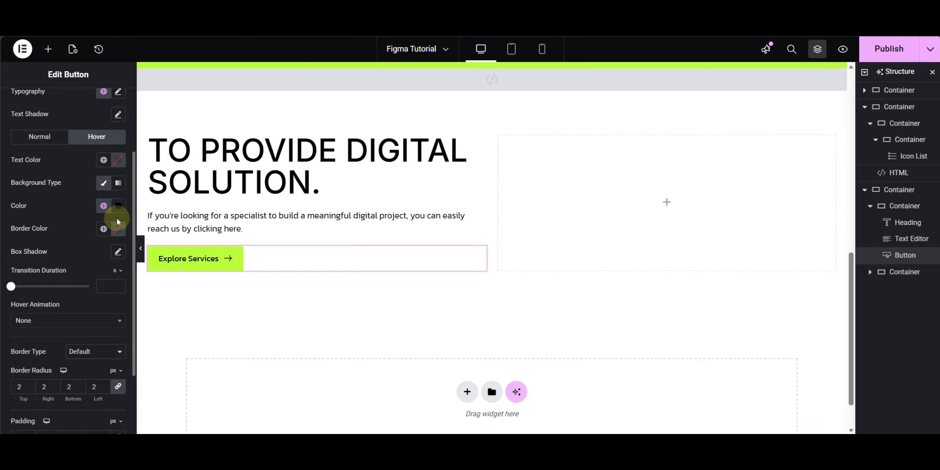
pyautogui.click(118, 207)
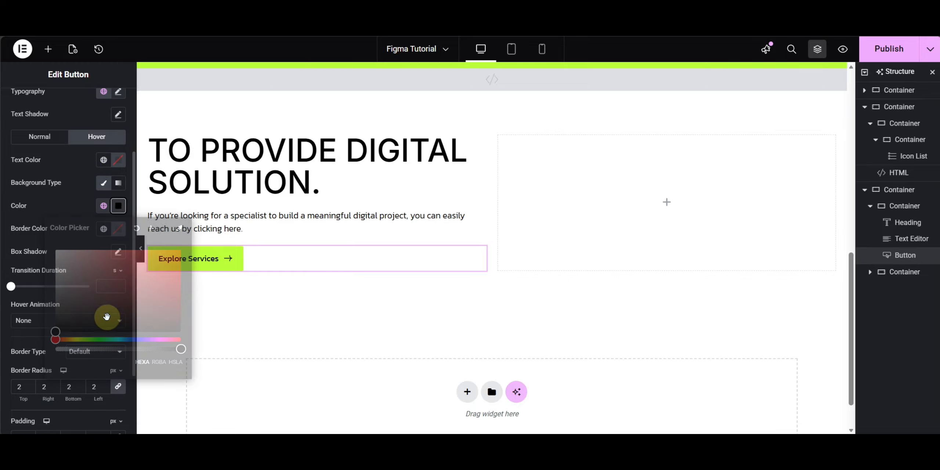
pyautogui.click(71, 339)
pyautogui.moveTo(71, 339); pyautogui.dragTo(134, 338)
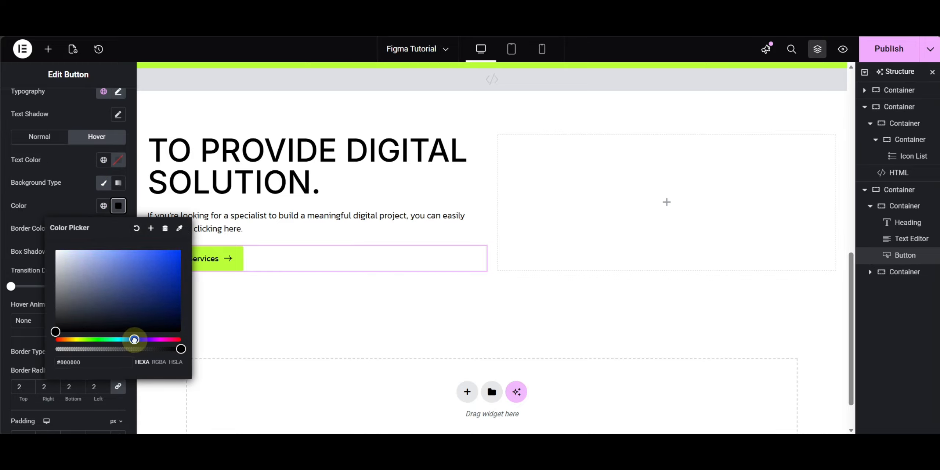
pyautogui.moveTo(129, 284); pyautogui.dragTo(135, 265)
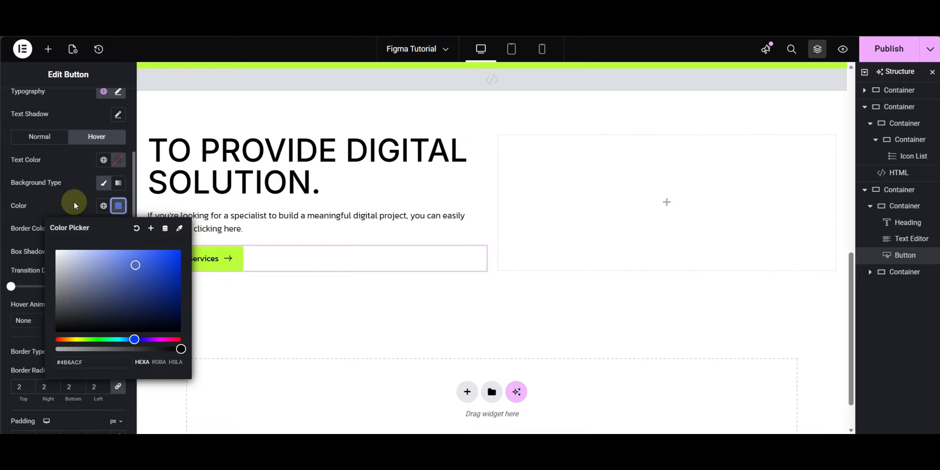
pyautogui.click(232, 310)
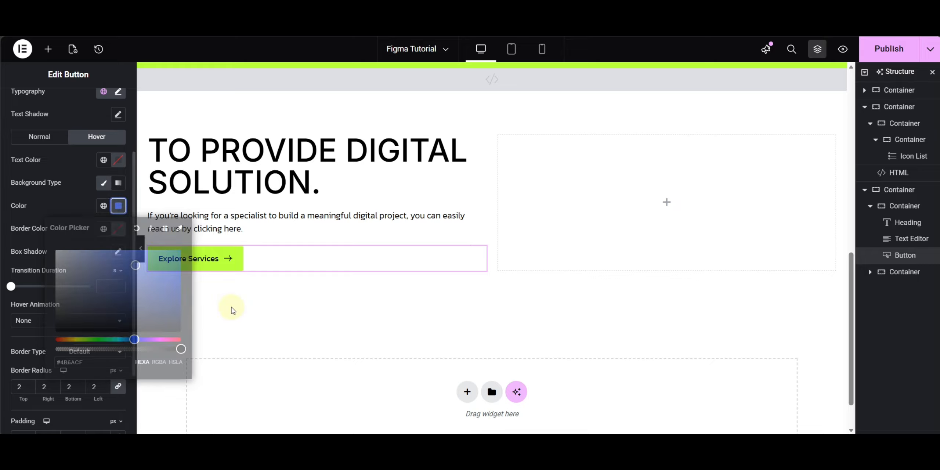
pyautogui.click(119, 206)
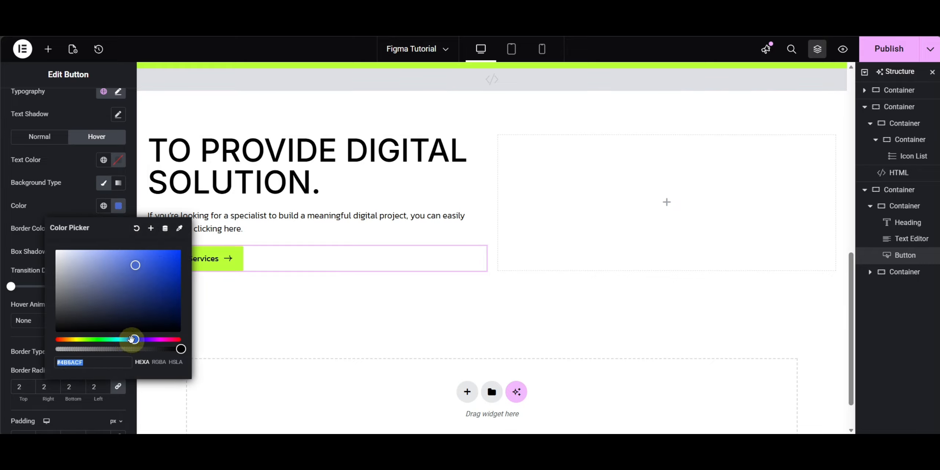
pyautogui.moveTo(132, 339); pyautogui.dragTo(126, 339)
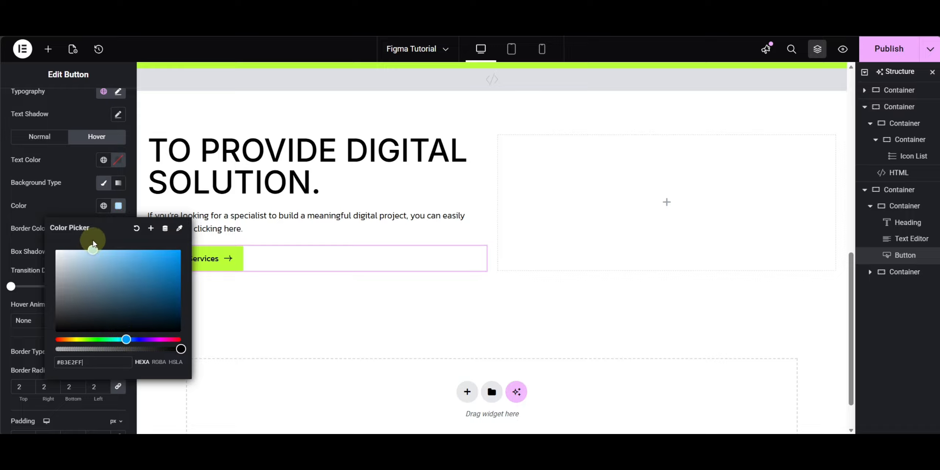
pyautogui.click(220, 322)
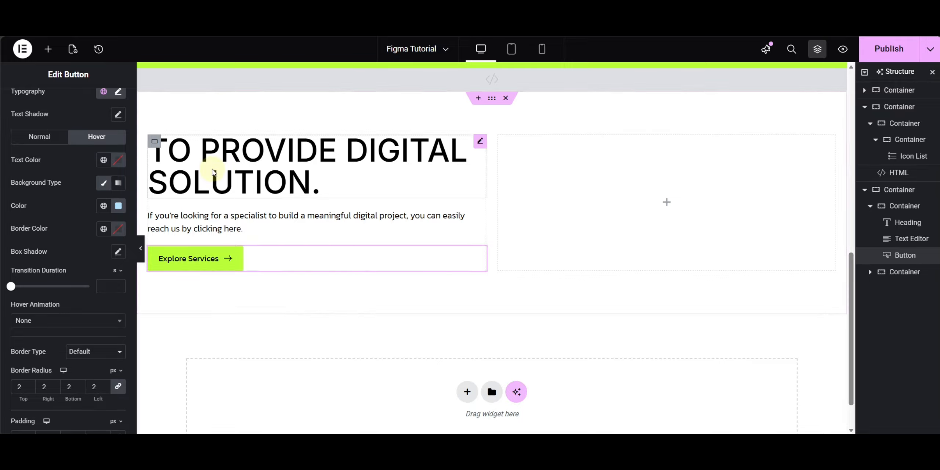
# - Set the width of the container holding the heading, paragraph and button to 50%
pyautogui.click(893, 206)
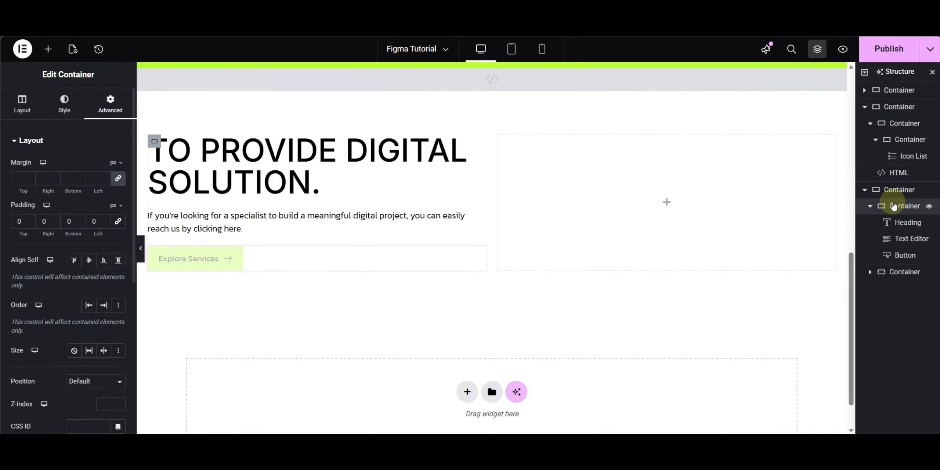
pyautogui.click(25, 102)
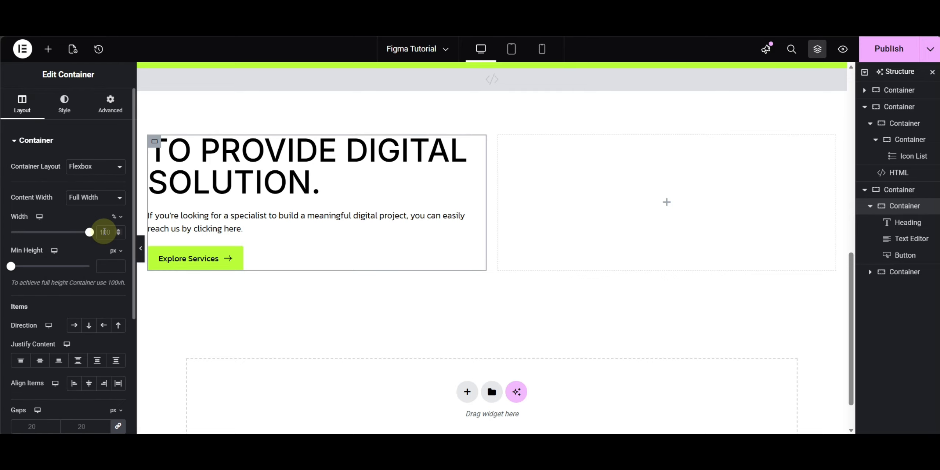
pyautogui.click(105, 231)
pyautogui.write('50')
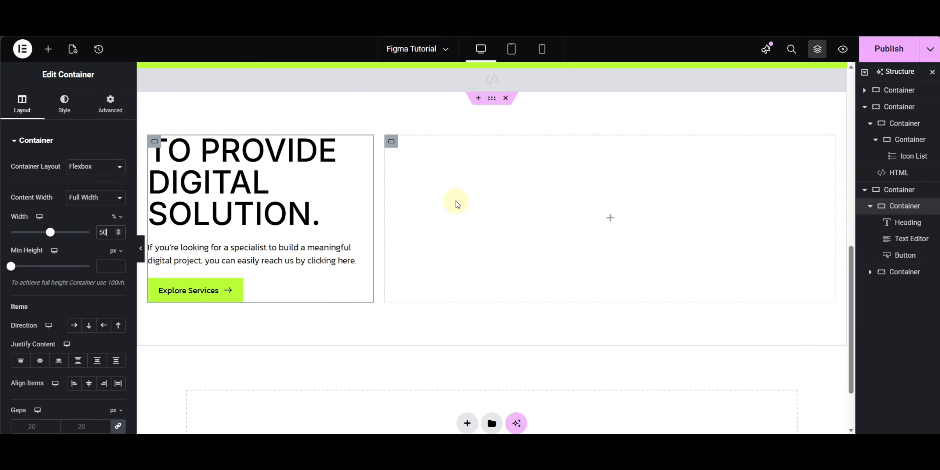
# - Check the services section in the Figma design and set the paragraph's text color to the global Text Grey #5C5C5C in Elementor
pyautogui.click(293, 19)
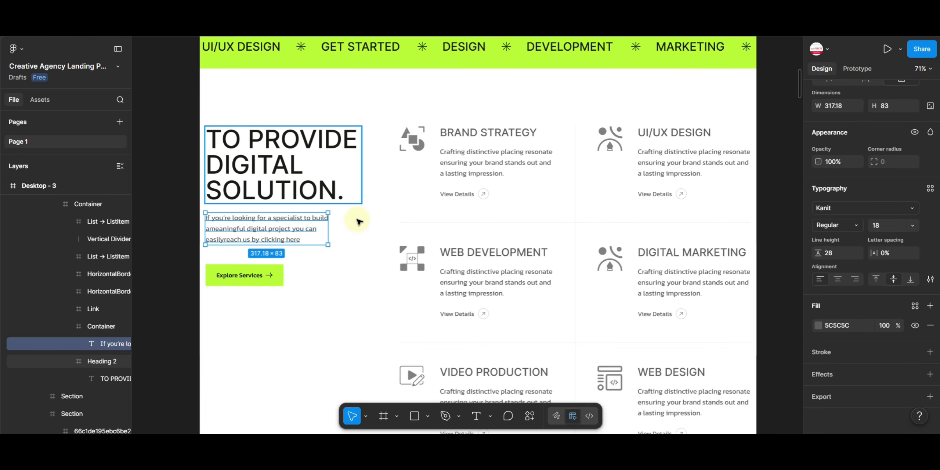
pyautogui.click(185, 170)
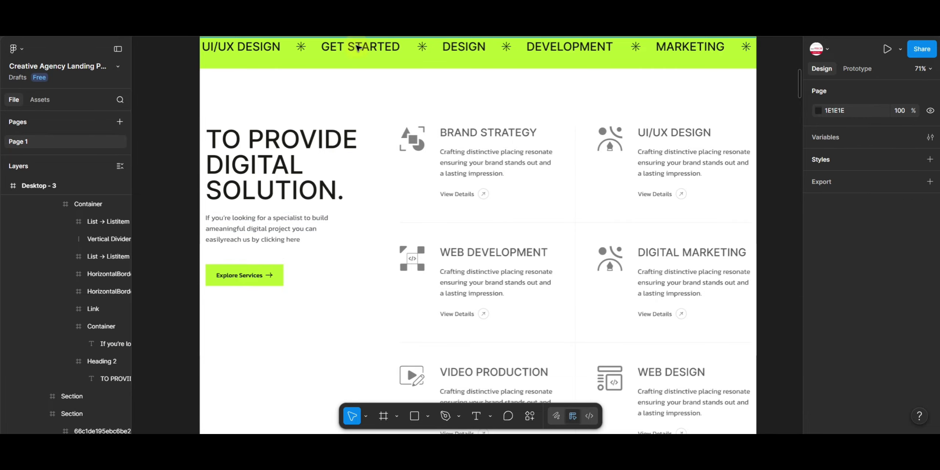
pyautogui.click(362, 18)
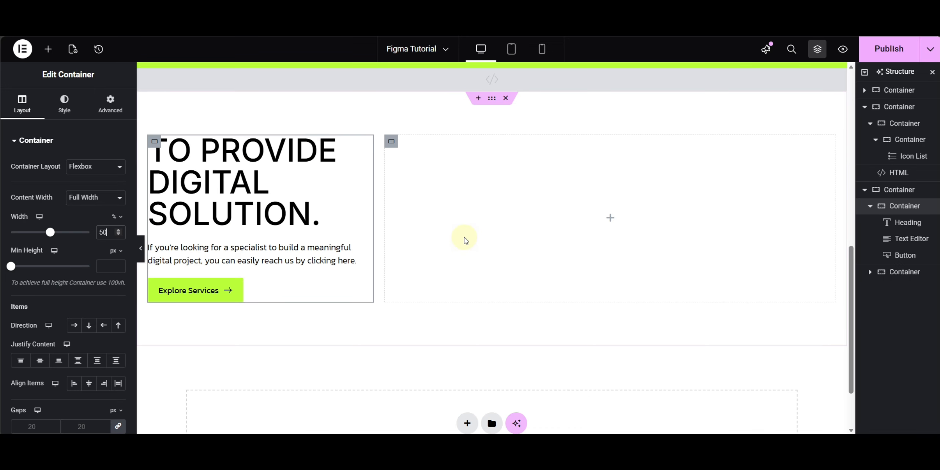
pyautogui.click(272, 258)
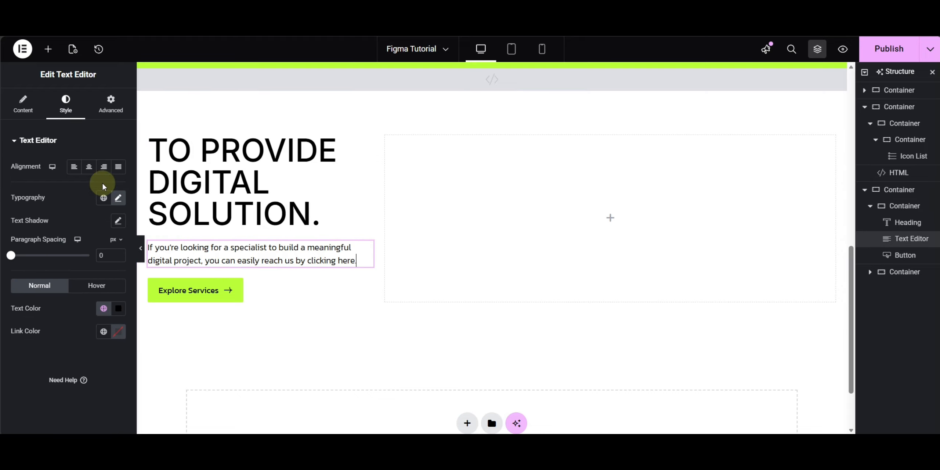
pyautogui.click(104, 309)
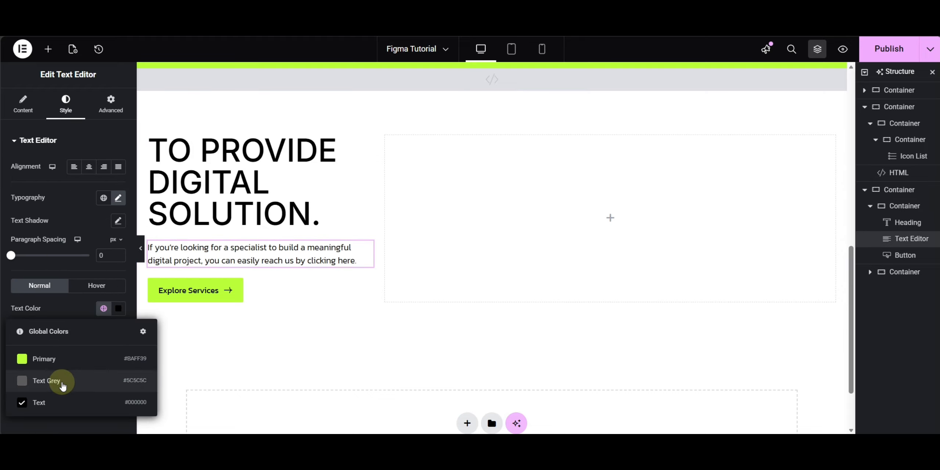
pyautogui.click(63, 385)
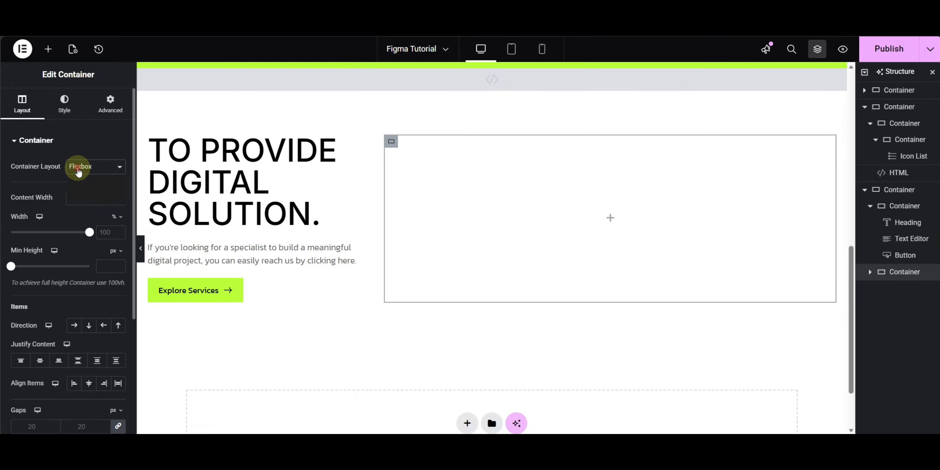
# - Change the empty container beside the heading column to a Grid layout with 2 columns and 1 row
pyautogui.click(78, 169)
pyautogui.click(81, 196)
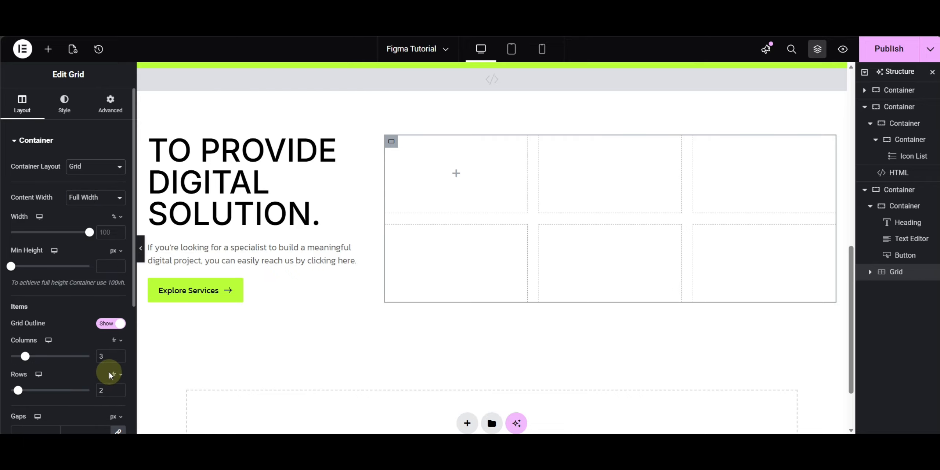
pyautogui.press('BackSpace')
pyautogui.write('2')
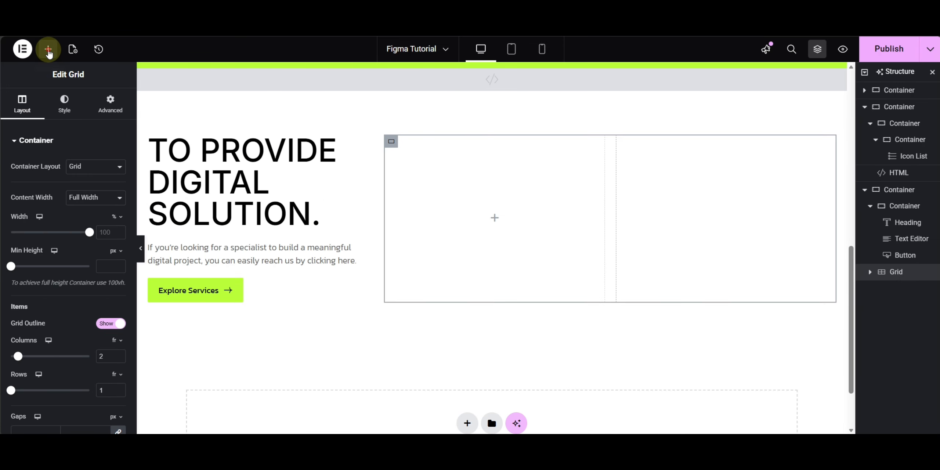
# - Add a Container element inside the grid's first cell
pyautogui.click(48, 51)
pyautogui.moveTo(36, 187); pyautogui.dragTo(479, 210)
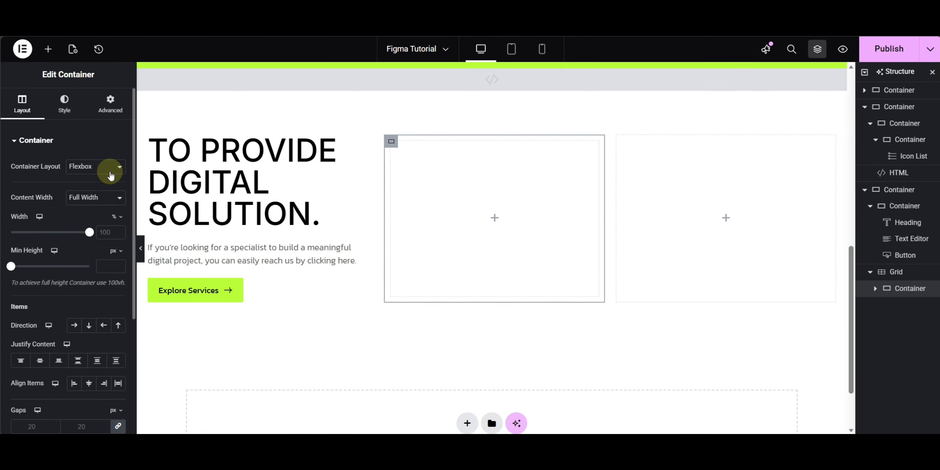
# - Set the direction of the container in the first grid cell to row and add an Image widget inside it
pyautogui.click(48, 49)
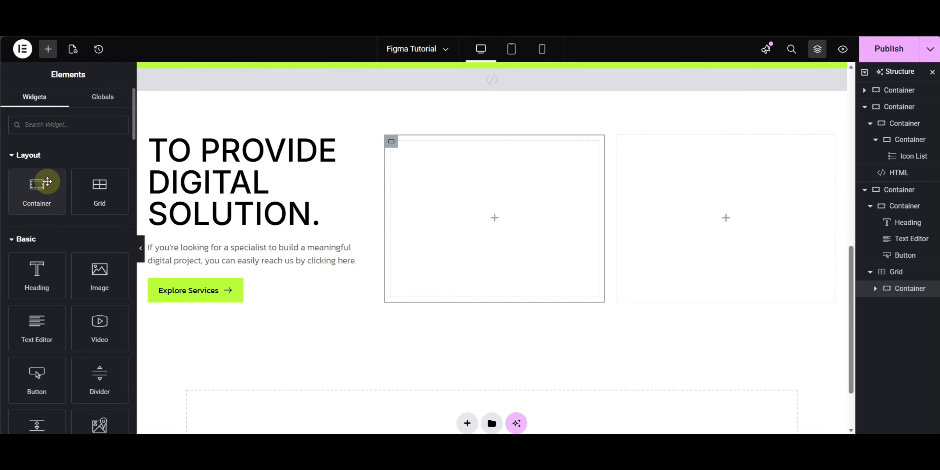
pyautogui.click(392, 145)
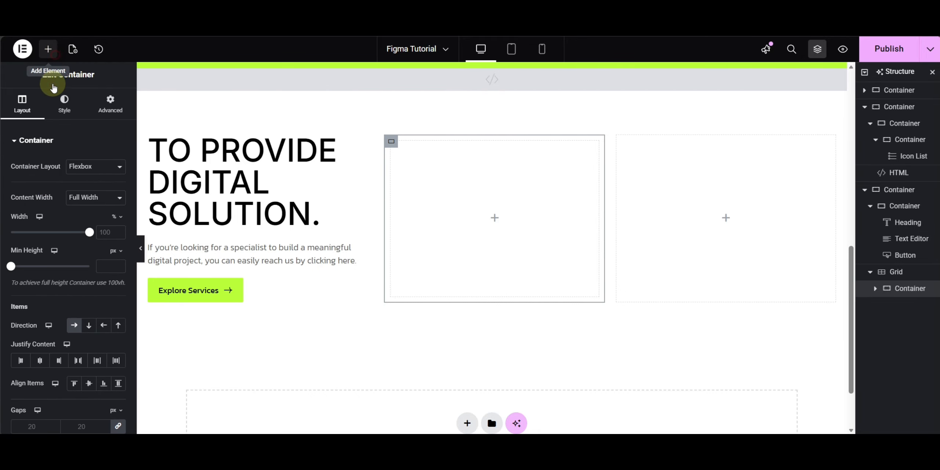
pyautogui.click(48, 49)
pyautogui.click(94, 293)
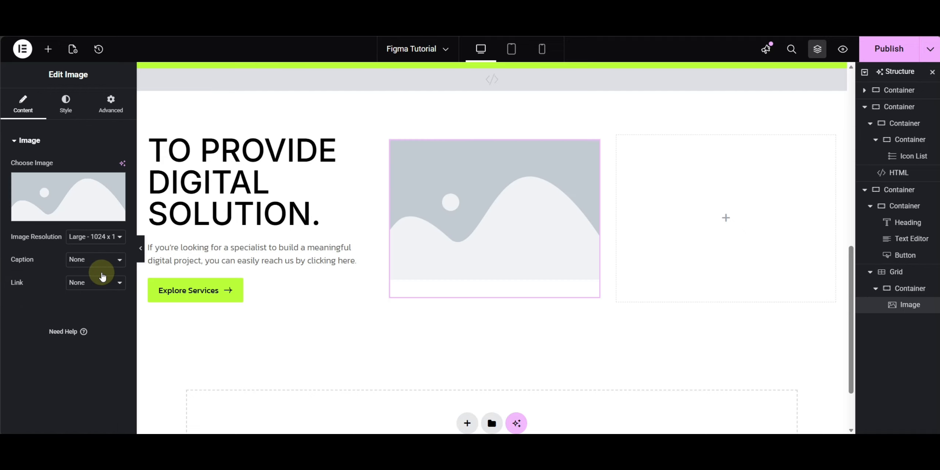
# - Use the grey geometric shapes icon from the media library as the widget's image
pyautogui.click(56, 190)
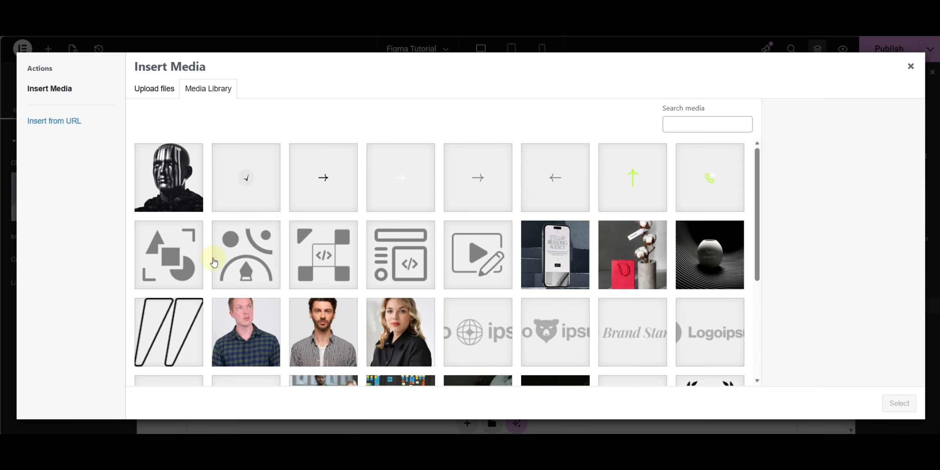
pyautogui.click(200, 255)
pyautogui.click(884, 408)
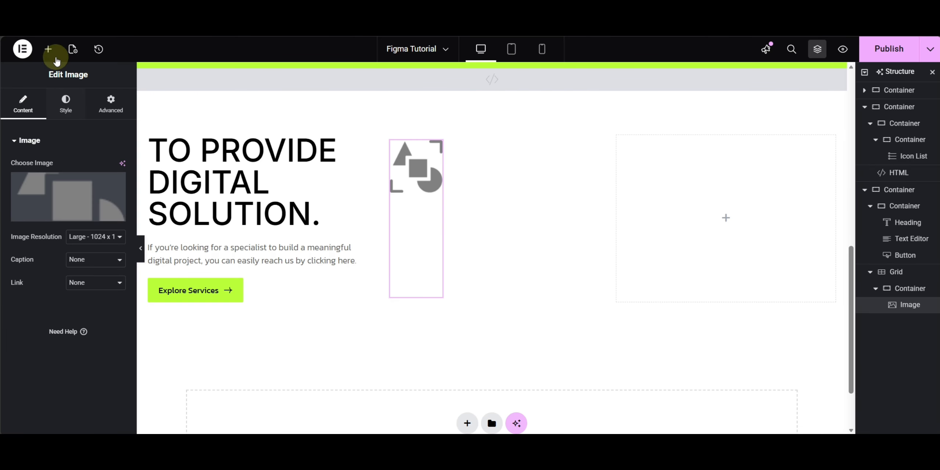
# - Add a Container beside the shapes icon and set its padding to 0 on all sides
pyautogui.click(50, 49)
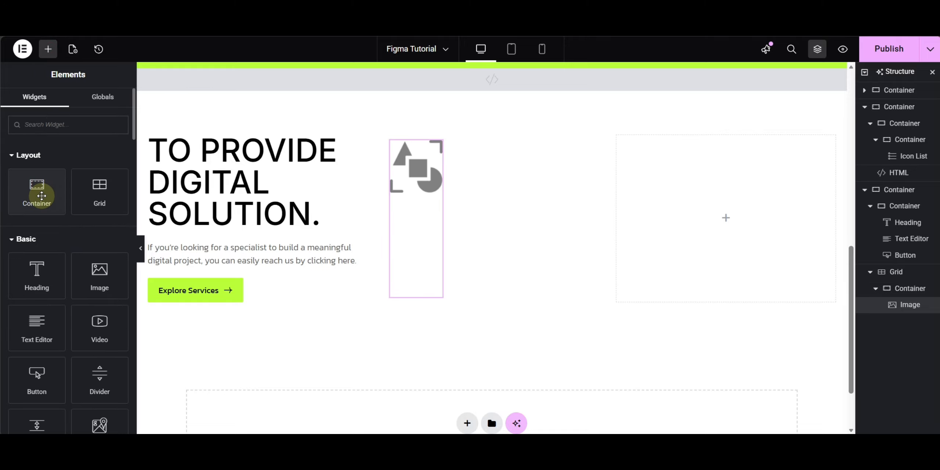
pyautogui.click(42, 196)
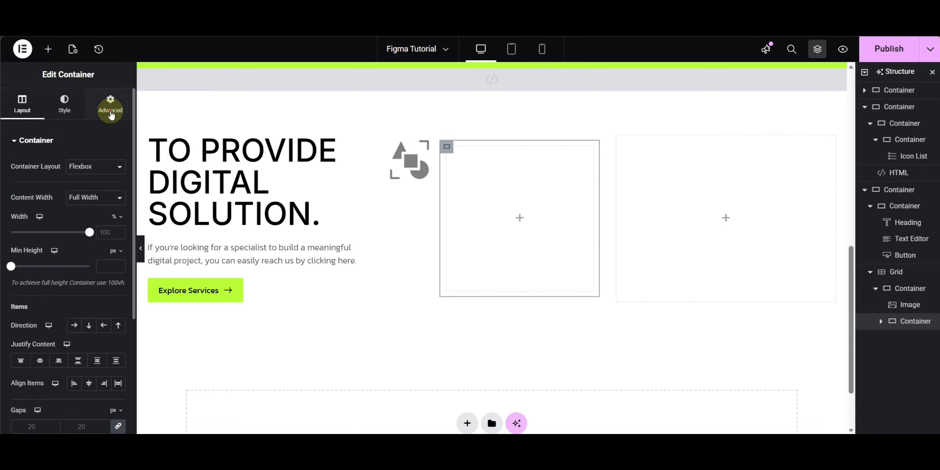
pyautogui.click(110, 104)
pyautogui.click(118, 222)
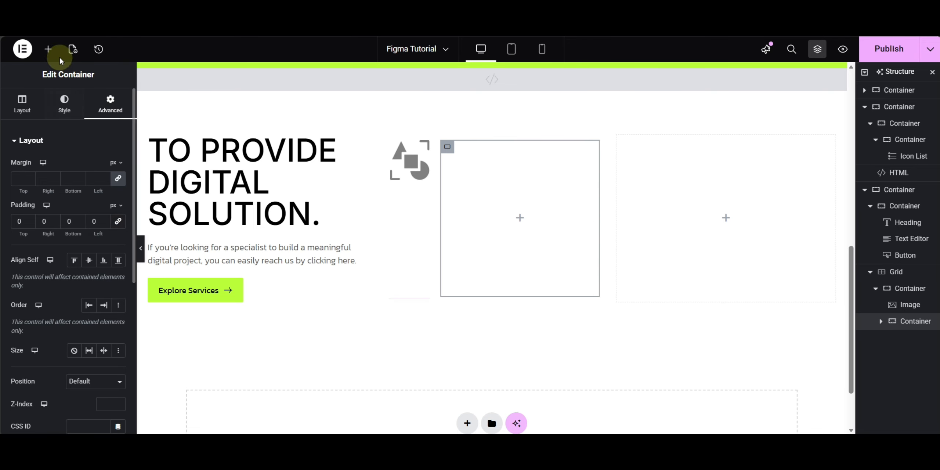
# - Add a Heading widget inside the container beside the icon and set its HTML tag to H3
pyautogui.click(52, 49)
pyautogui.click(51, 259)
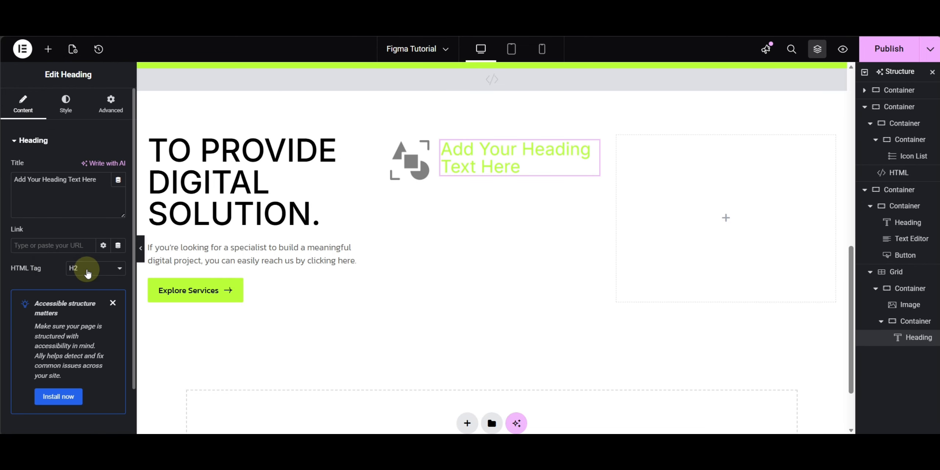
pyautogui.click(84, 269)
pyautogui.click(86, 314)
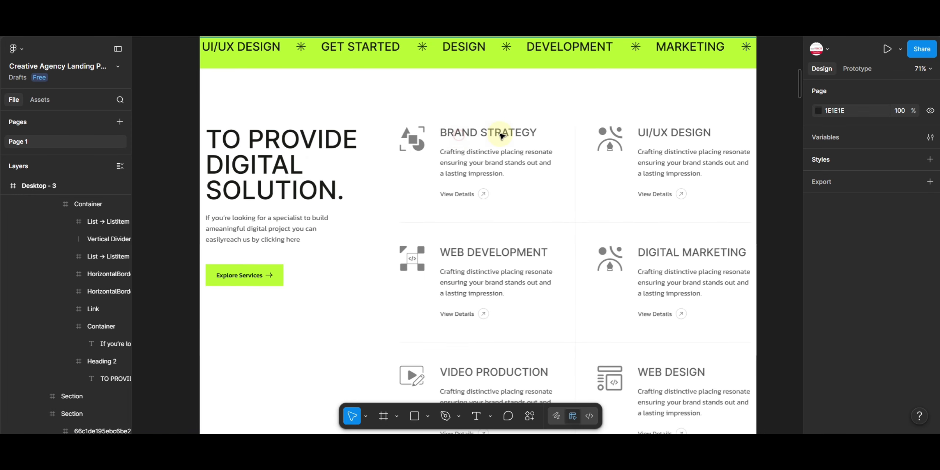
# - Check the first service title's text and typography in the Figma design, and set the Elementor heading's title to "Brand Strategy"
pyautogui.click(500, 135)
pyautogui.doubleClick(500, 135)
pyautogui.doubleClick(500, 135)
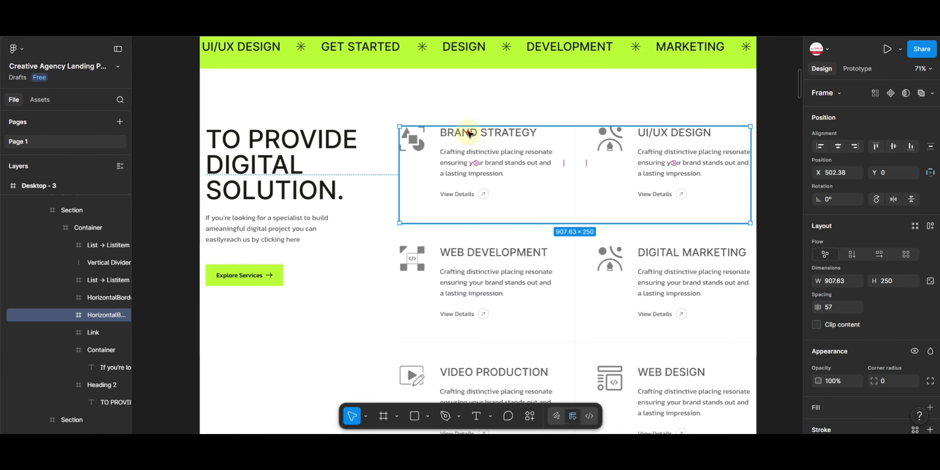
pyautogui.doubleClick(470, 135)
pyautogui.doubleClick(470, 134)
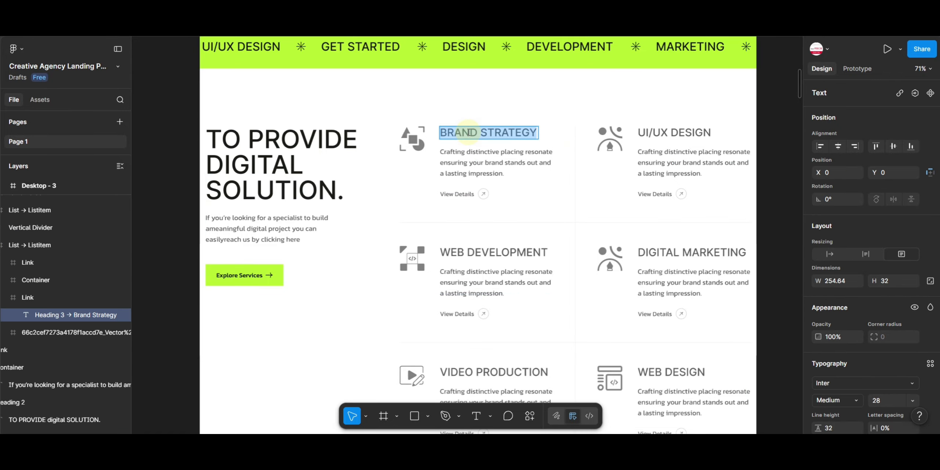
pyautogui.scroll(-3, 874, 290)
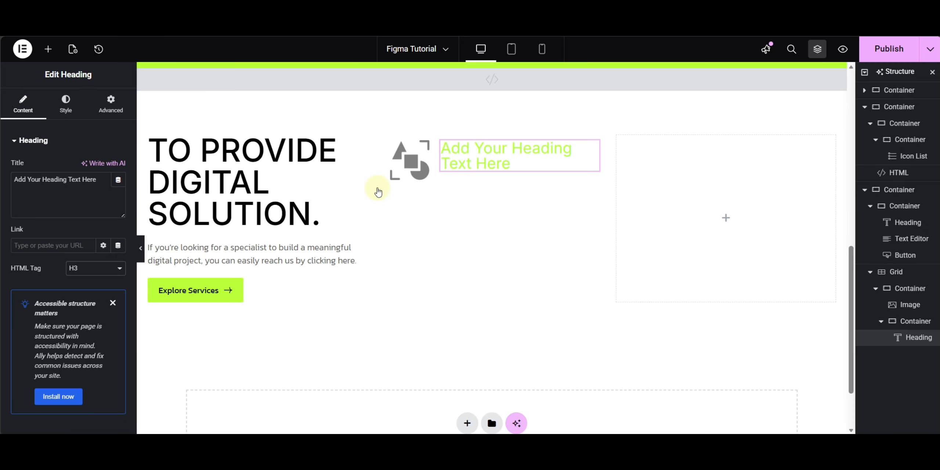
pyautogui.click(51, 194)
pyautogui.hotkey('ctrl', 'a')
pyautogui.write('Brand Strategy')
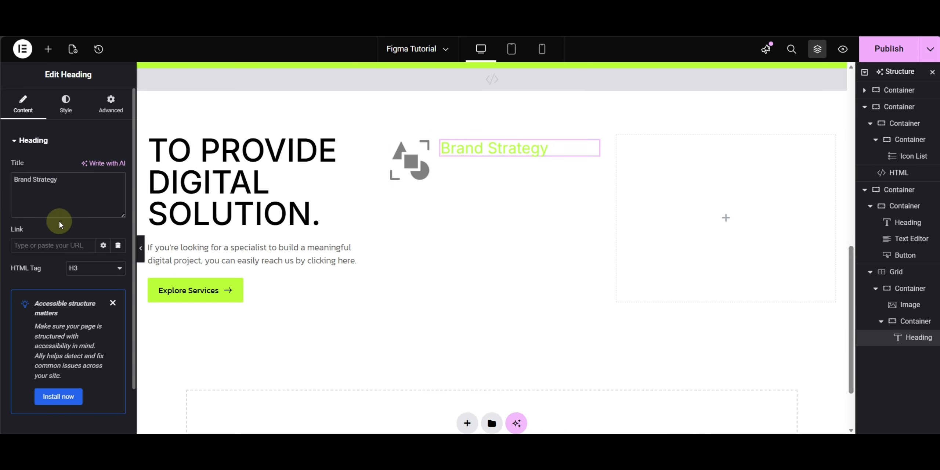
# - Set the Brand Strategy heading's text color to the global Text Grey
pyautogui.click(68, 103)
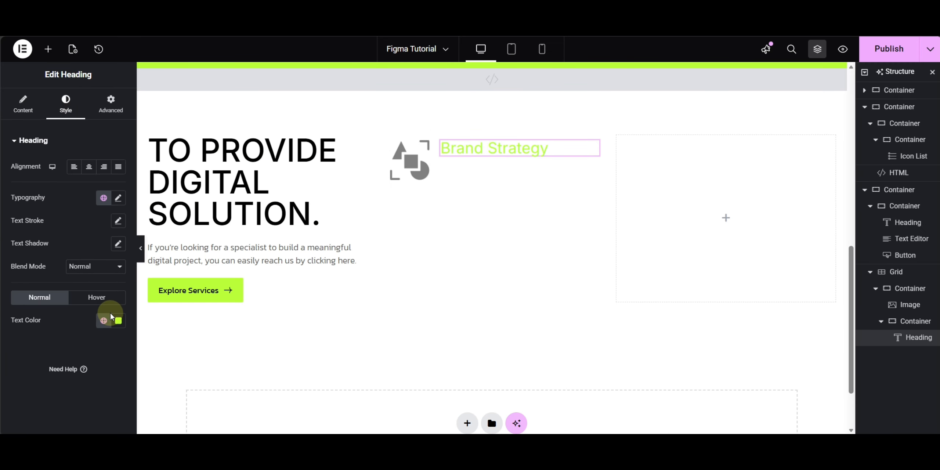
pyautogui.click(103, 320)
pyautogui.click(57, 395)
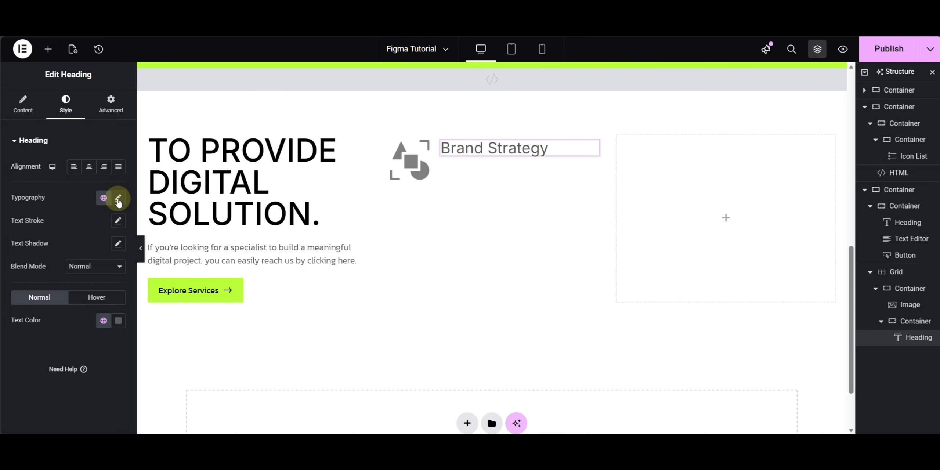
# - Set the Brand Strategy heading's typography to an Uppercase transform and a size of 24 px
pyautogui.click(118, 199)
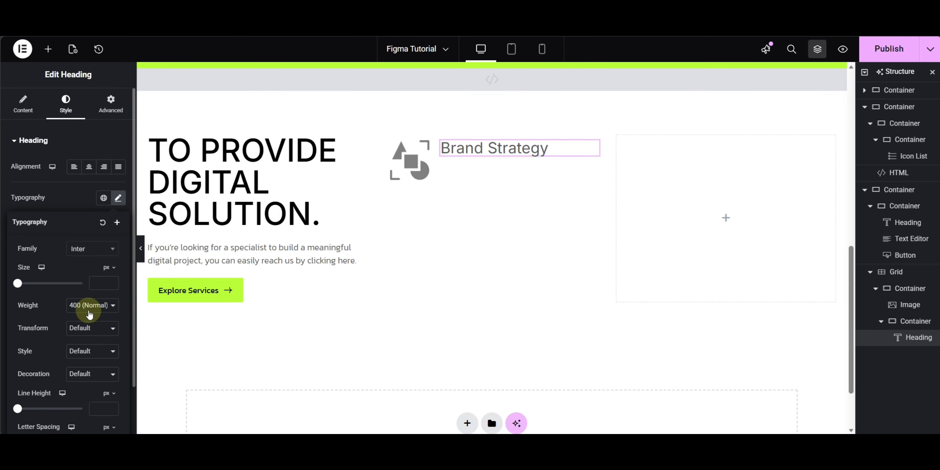
pyautogui.click(91, 311)
pyautogui.click(91, 311)
pyautogui.click(93, 332)
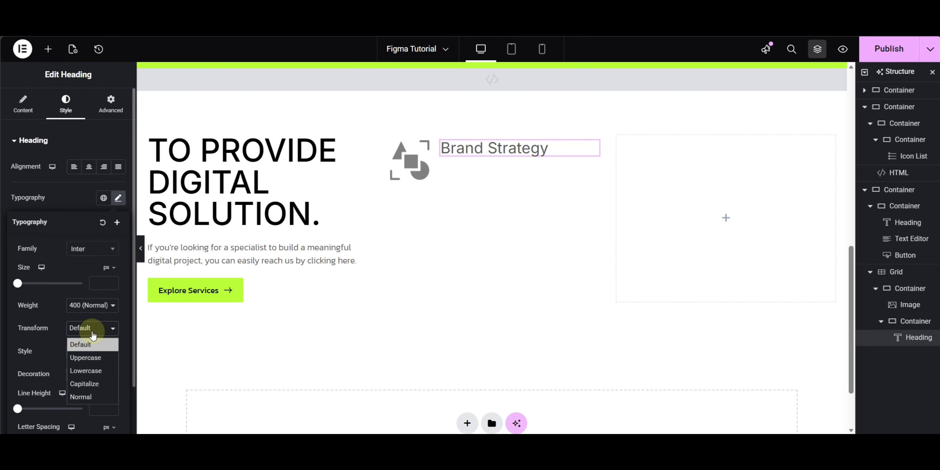
pyautogui.click(95, 359)
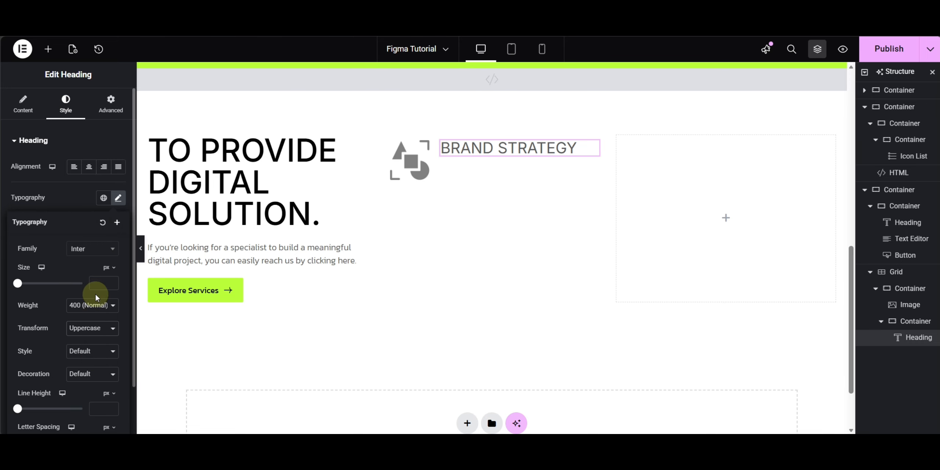
pyautogui.write('24')
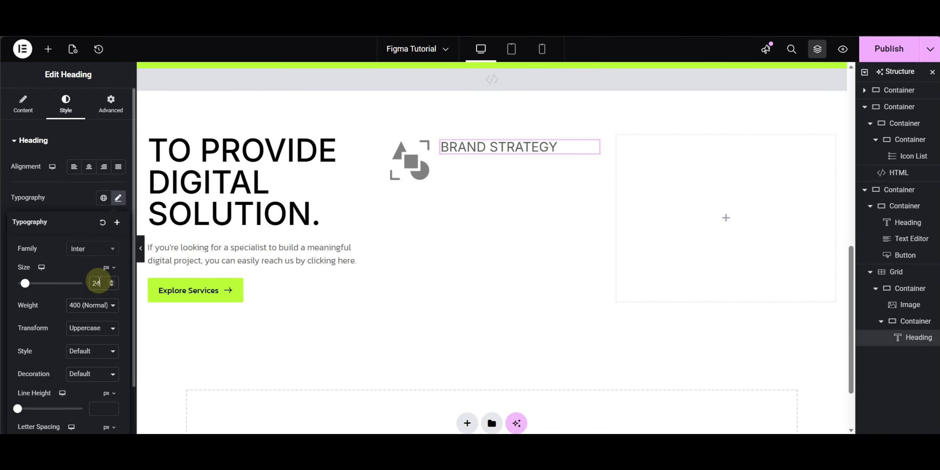
pyautogui.click(69, 194)
# - Copy the description text under BRAND STRATEGY from the Figma design and return to Elementor
pyautogui.hotkey('ctrl', 'Tab')
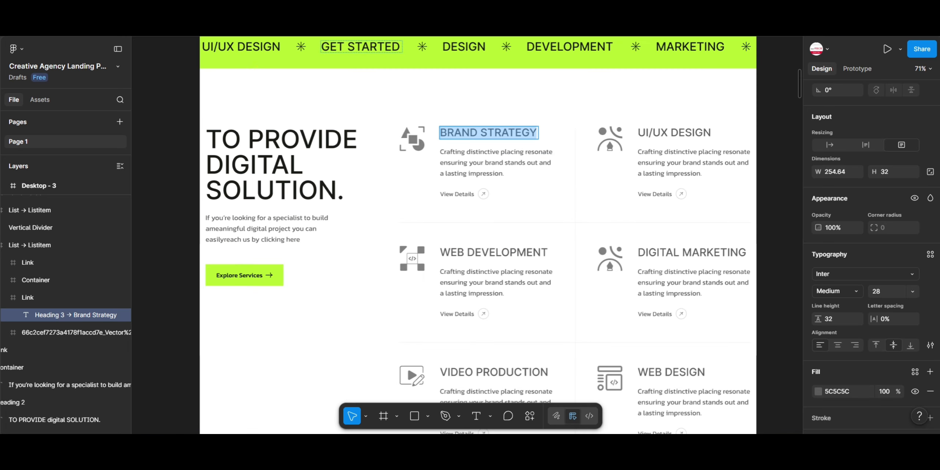
pyautogui.click(466, 156)
pyautogui.tripleClick(486, 166)
pyautogui.hotkey('ctrl', 'c')
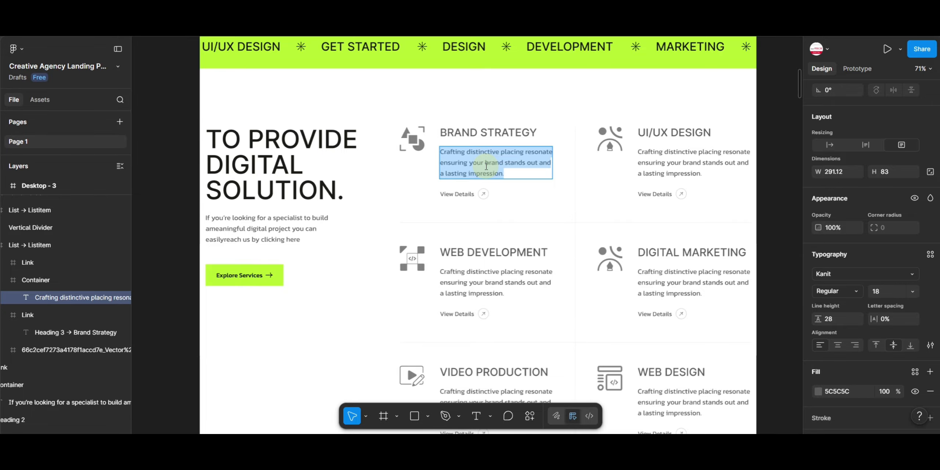
pyautogui.hotkey('ctrl', 'Tab')
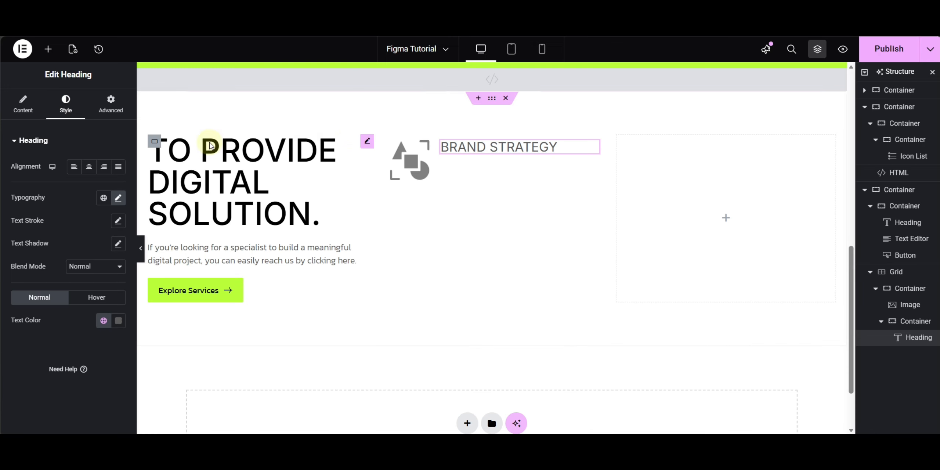
# - Duplicate the paragraph above the Explore Services button and move the copy beneath the Brand Strategy heading
pyautogui.click(47, 49)
pyautogui.moveTo(39, 316); pyautogui.dragTo(35, 328)
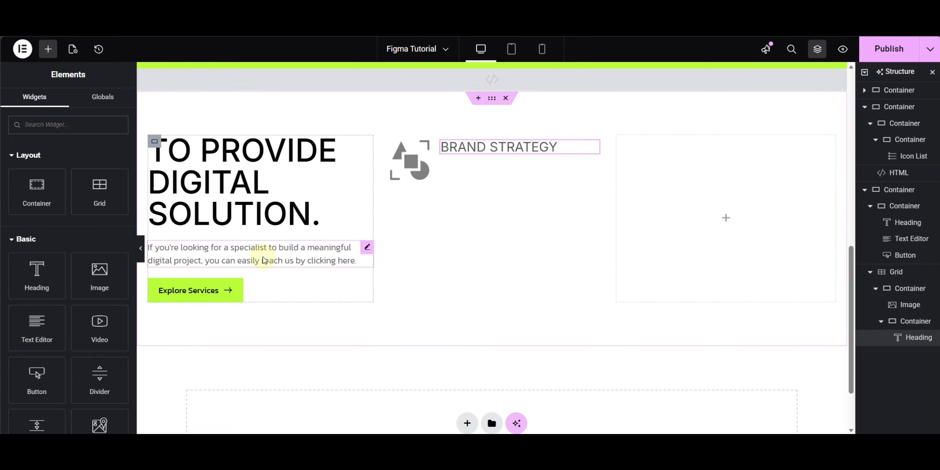
pyautogui.rightClick(263, 260)
pyautogui.click(279, 191)
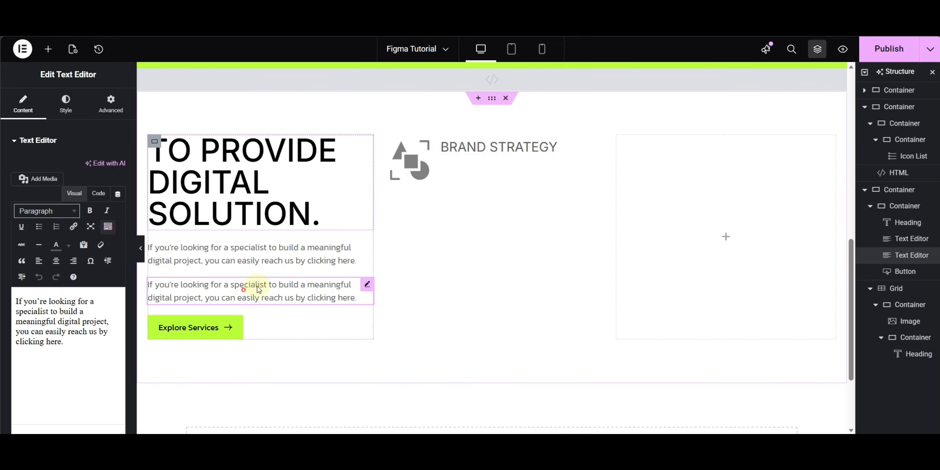
pyautogui.moveTo(259, 289); pyautogui.dragTo(496, 151)
# - Replace the moved paragraph's text with "Crafting distinctive placing resonate ensuring your brand stands out and a lasting impression."
pyautogui.click(55, 372)
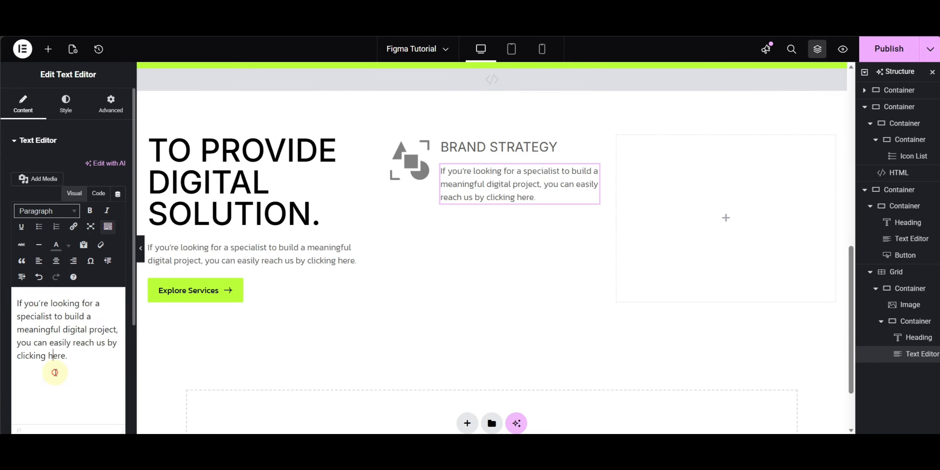
pyautogui.hotkey('ctrl', 'a')
pyautogui.hotkey('ctrl', 'v')
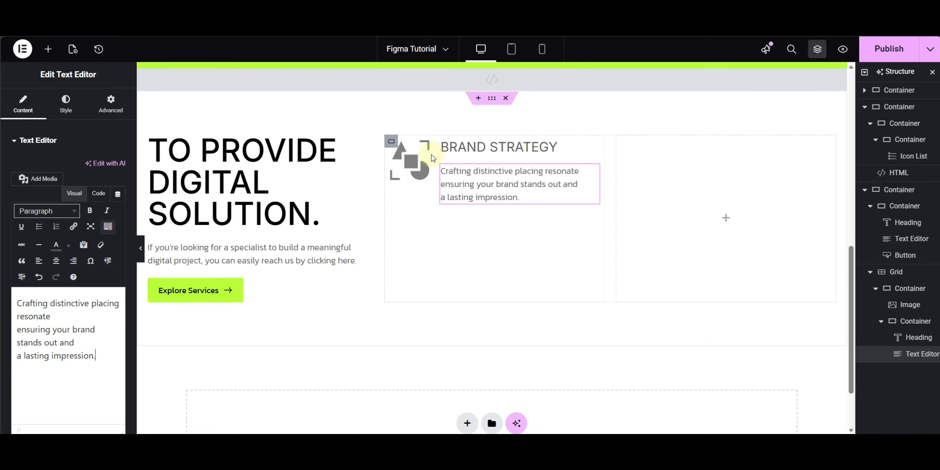
# - Give the shapes icon image a custom width of 20%
pyautogui.click(424, 147)
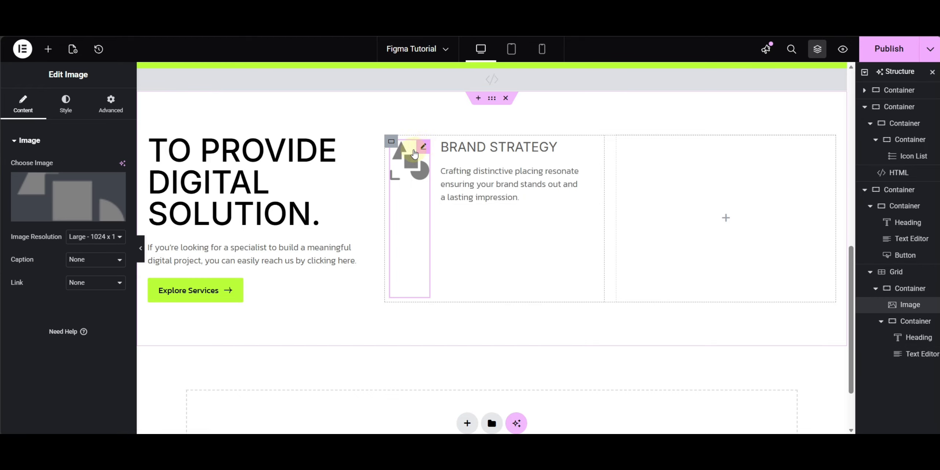
pyautogui.click(110, 98)
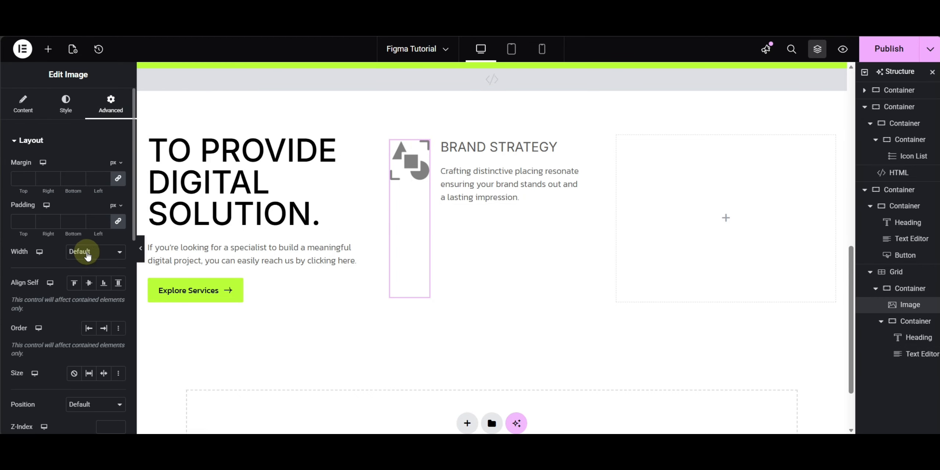
pyautogui.click(84, 252)
pyautogui.click(87, 309)
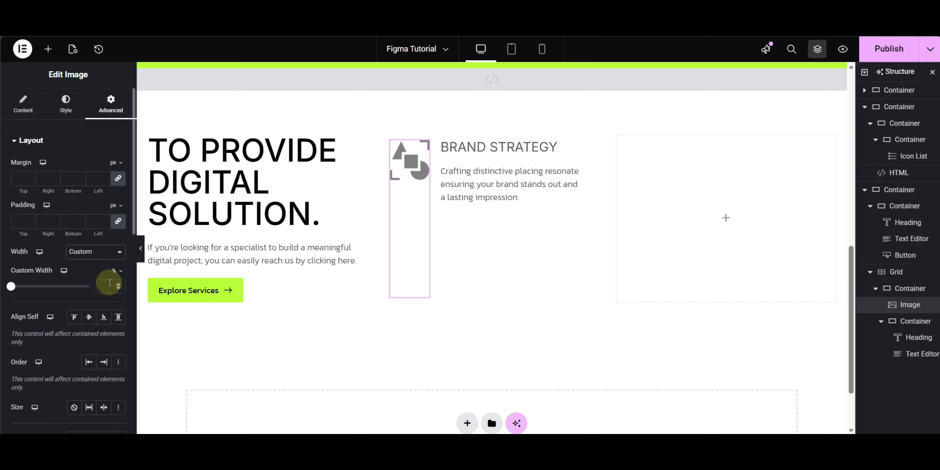
pyautogui.moveTo(10, 288); pyautogui.dragTo(27, 289)
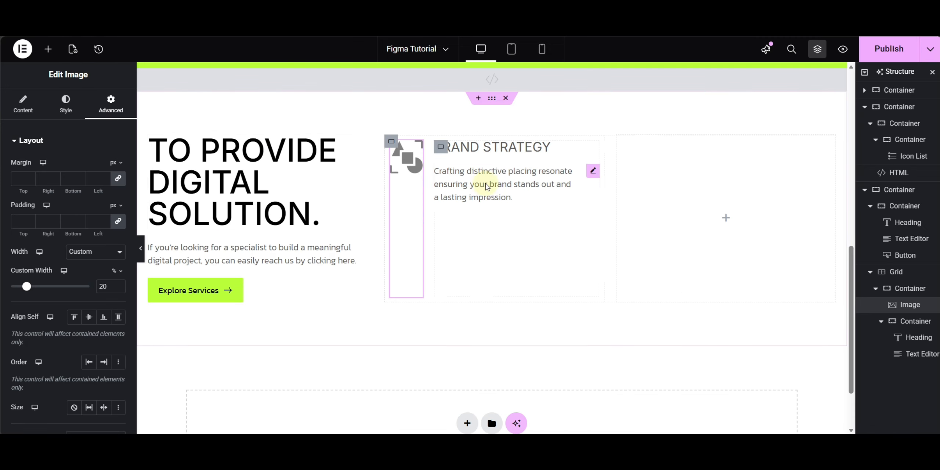
# - Add a Container below the Brand Strategy description and set its direction to row
pyautogui.click(486, 187)
pyautogui.click(48, 49)
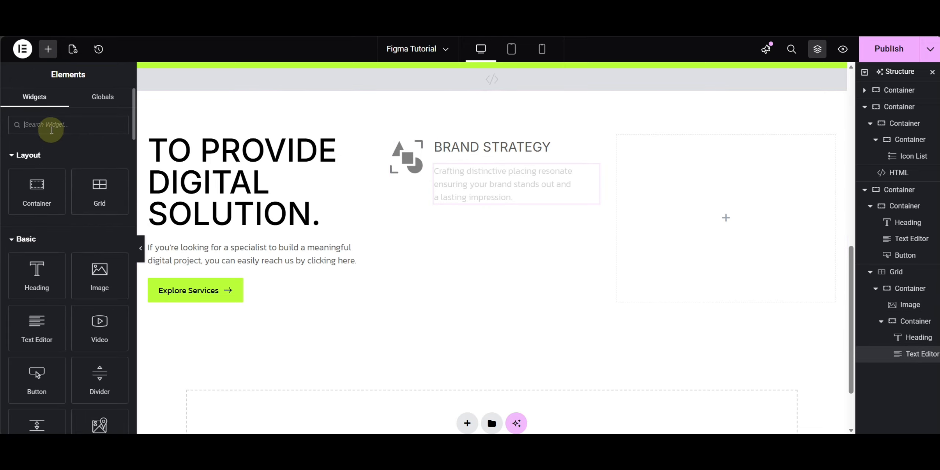
pyautogui.write('cont')
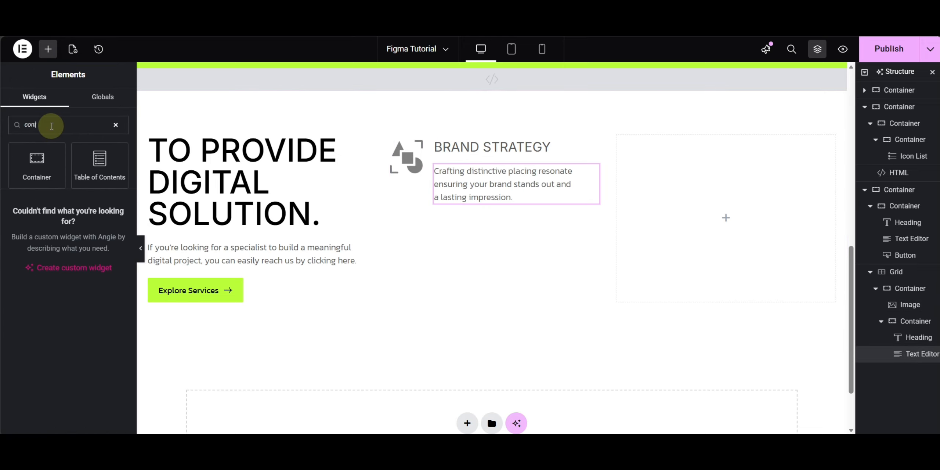
pyautogui.click(38, 172)
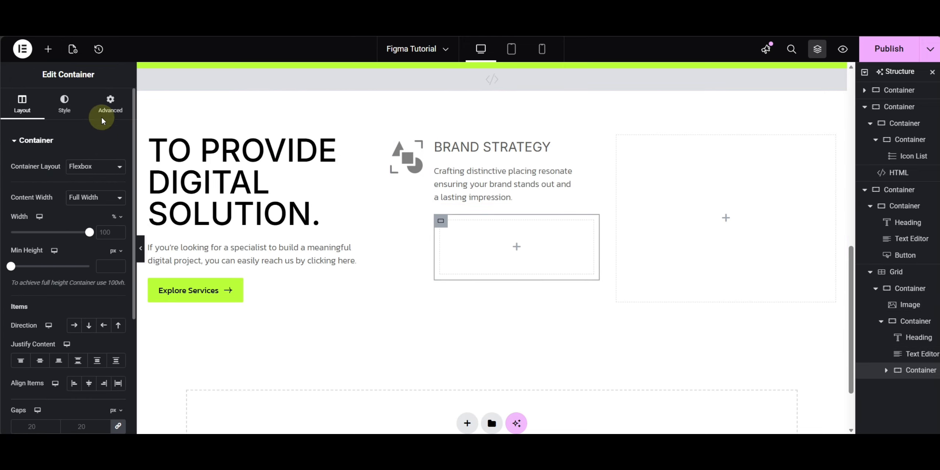
pyautogui.click(74, 326)
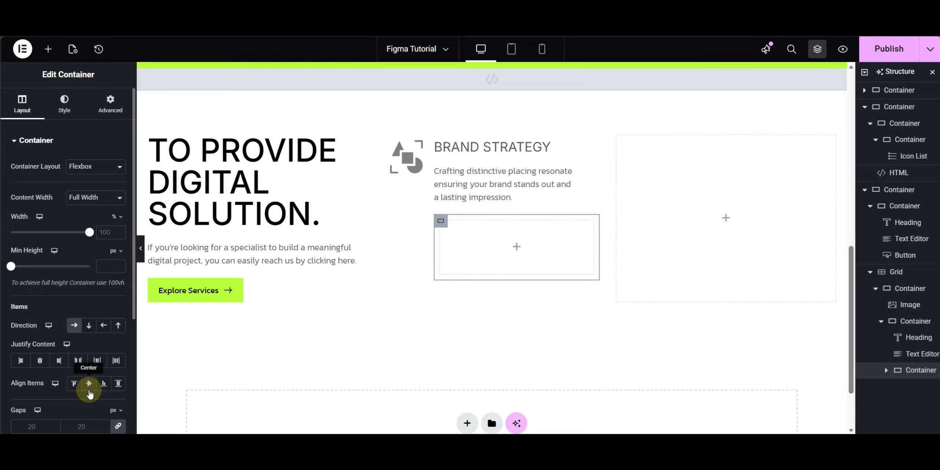
# - Center the new row container's items on the cross axis and set its padding to 0 on all sides
pyautogui.click(87, 385)
pyautogui.click(110, 104)
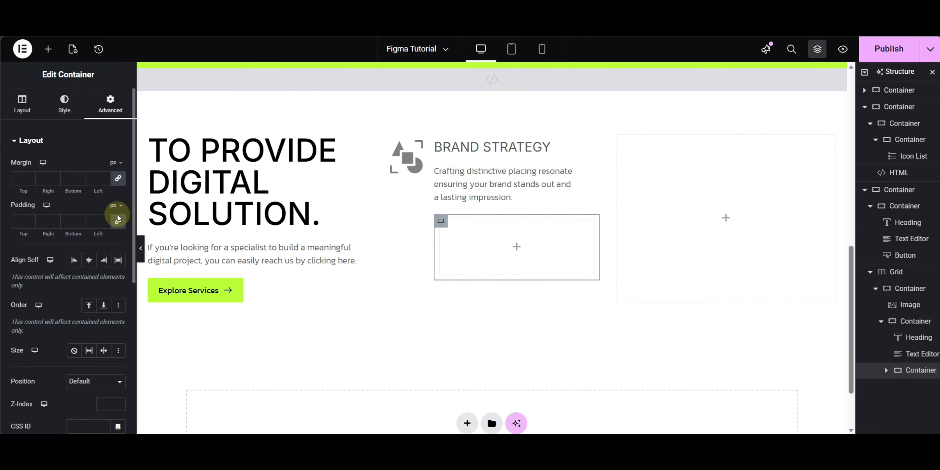
pyautogui.click(119, 221)
# - Add a Heading widget inside the row container and set its title to "View Details", matching the Figma design
pyautogui.click(47, 49)
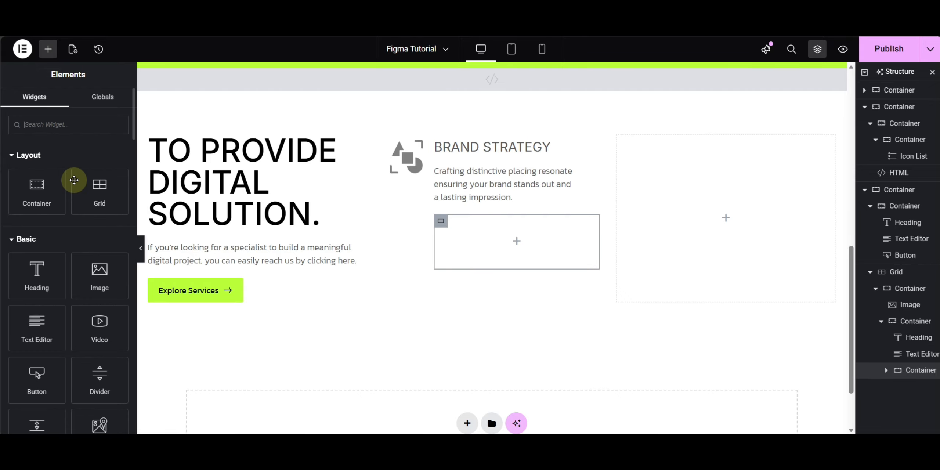
pyautogui.click(49, 280)
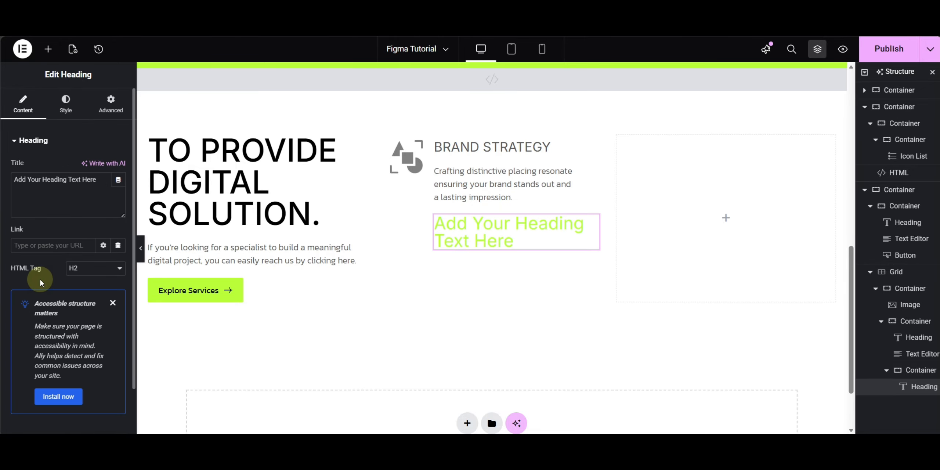
pyautogui.tripleClick(62, 204)
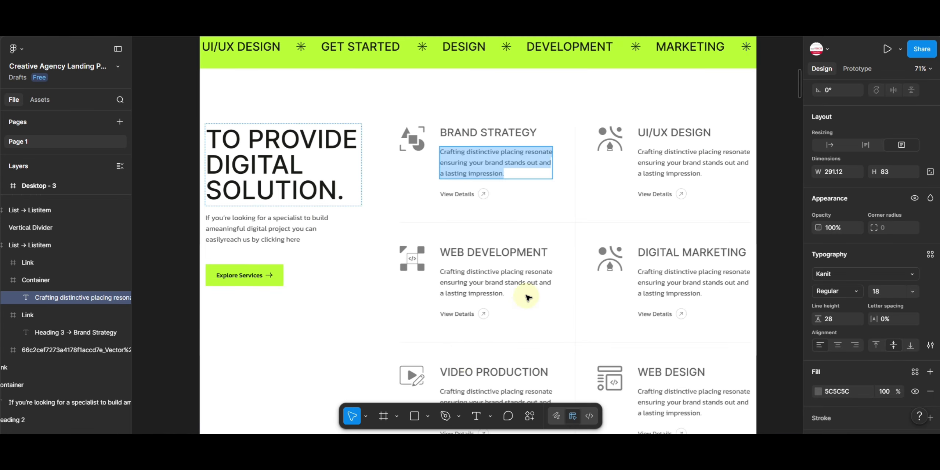
pyautogui.click(457, 194)
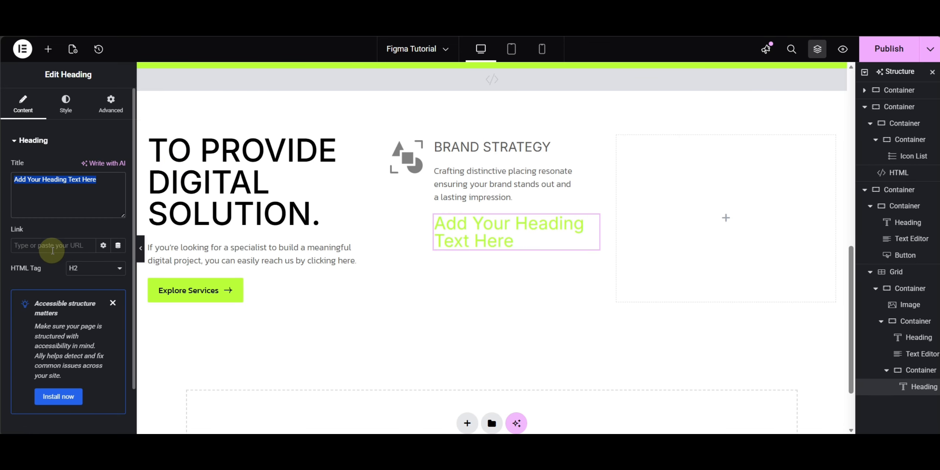
pyautogui.write('View Det')
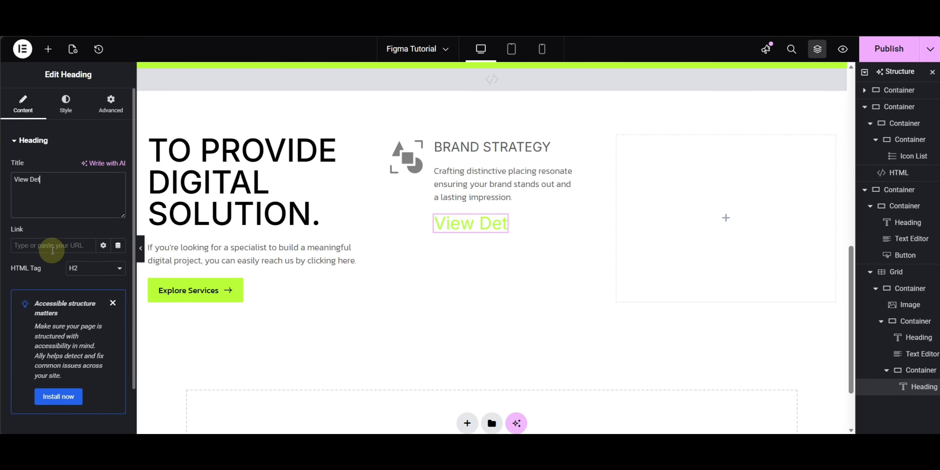
pyautogui.write('ails')
# - Set the View Details heading's HTML tag to div and its text color to the global dark grey
pyautogui.click(82, 268)
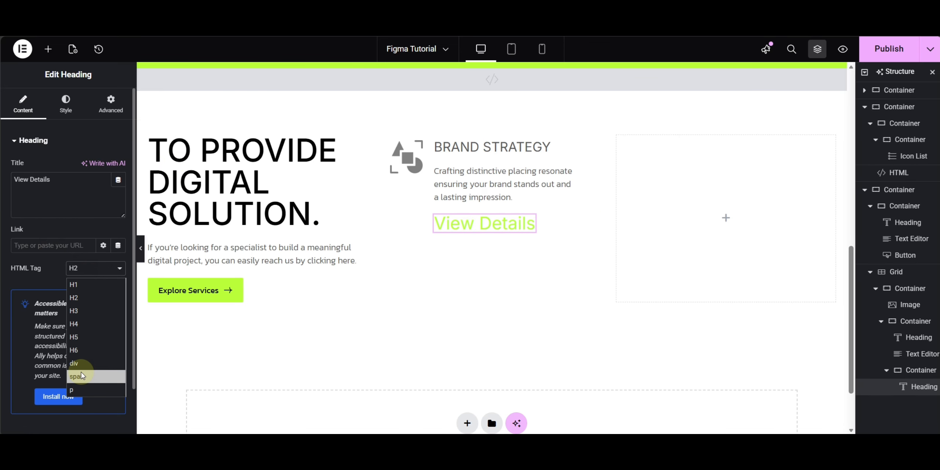
pyautogui.click(82, 364)
pyautogui.click(53, 116)
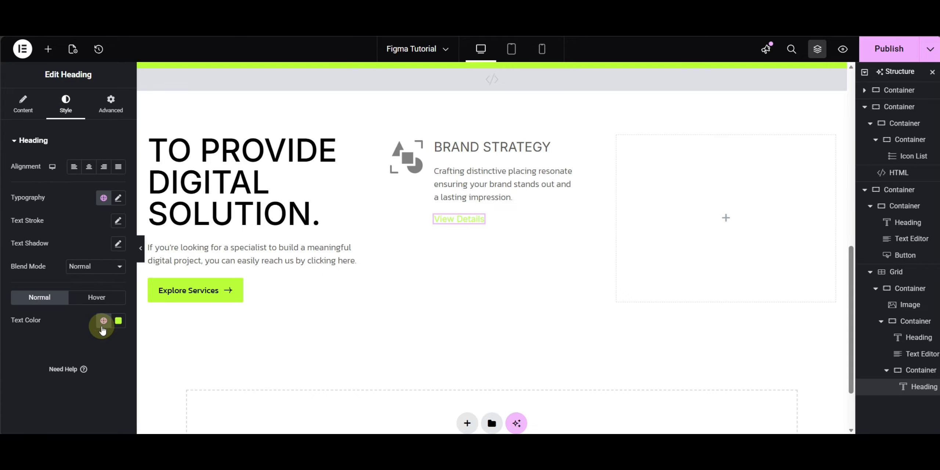
pyautogui.click(103, 321)
pyautogui.click(54, 393)
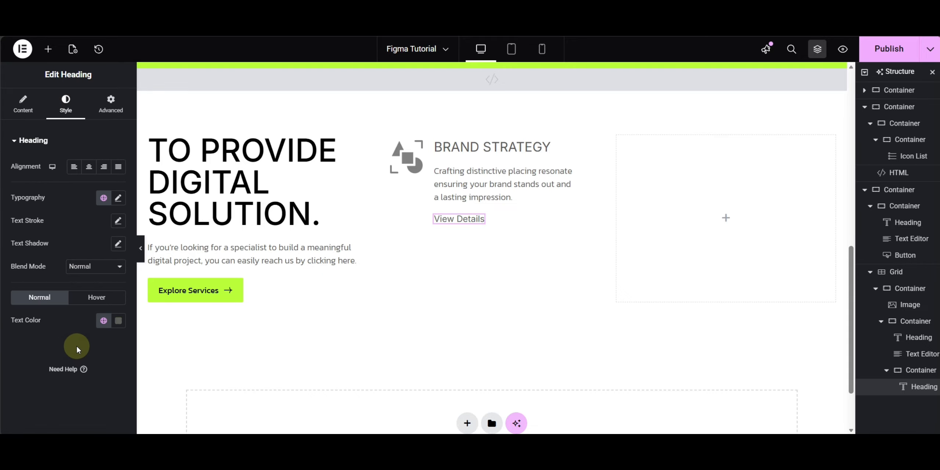
# - Add an Icon widget beside View Details and replace its graphic with the grey right arrow asset30.svg from the media library
pyautogui.click(48, 49)
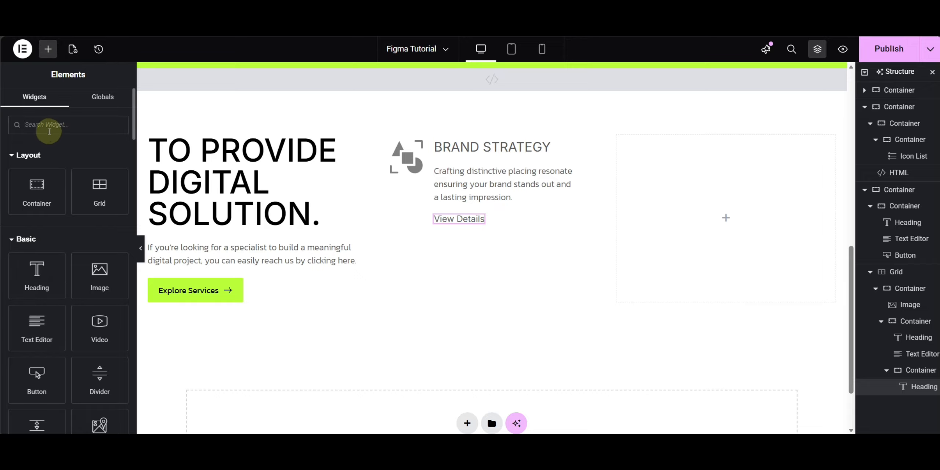
pyautogui.write('icon')
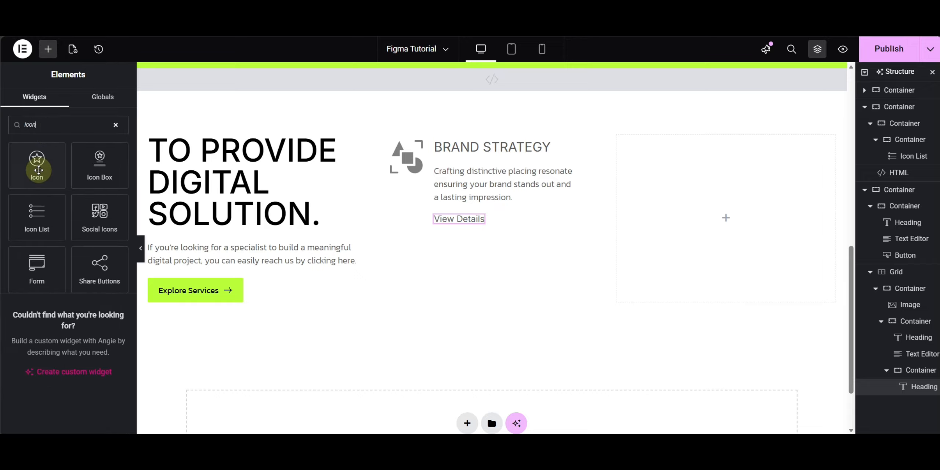
pyautogui.click(39, 175)
pyautogui.moveTo(39, 178)
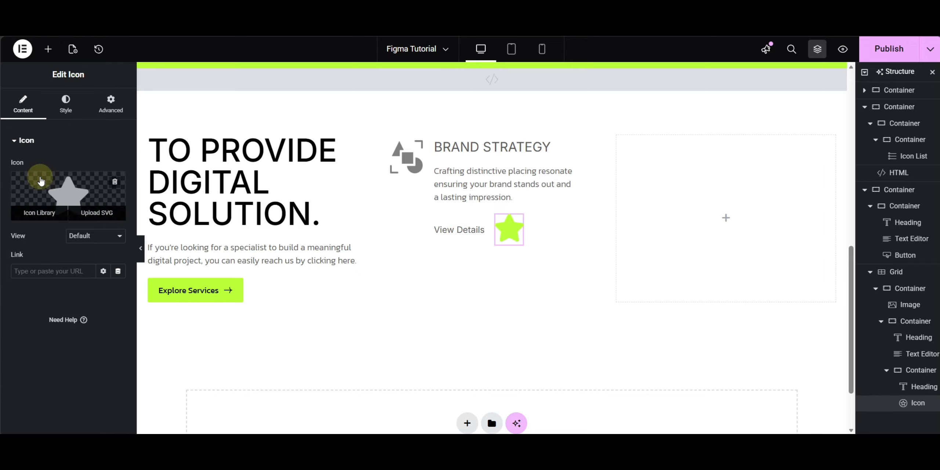
pyautogui.click(95, 218)
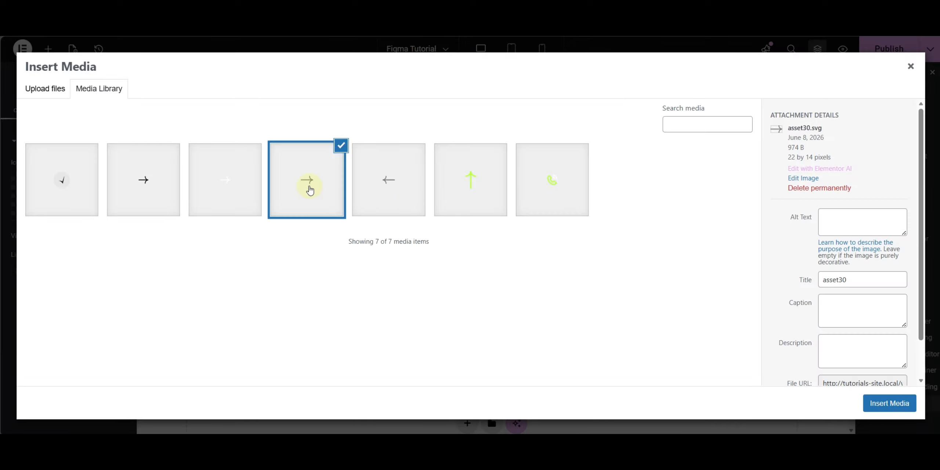
pyautogui.click(893, 404)
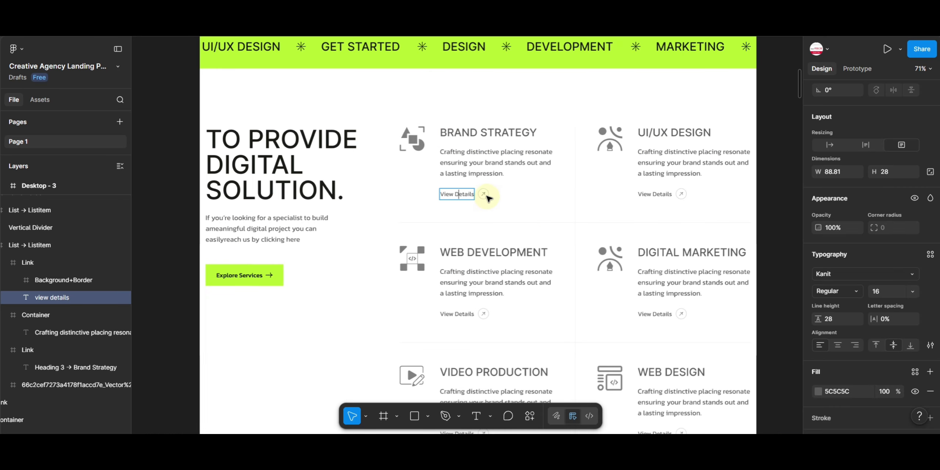
# - Set the arrow icon's view to Framed, as in the Figma design, and its size to 14 px
pyautogui.scroll(5, 488, 199)
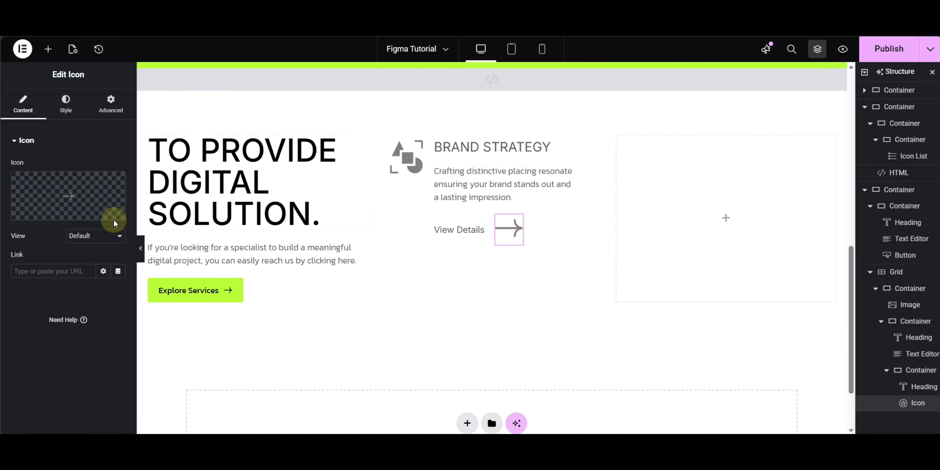
pyautogui.click(83, 238)
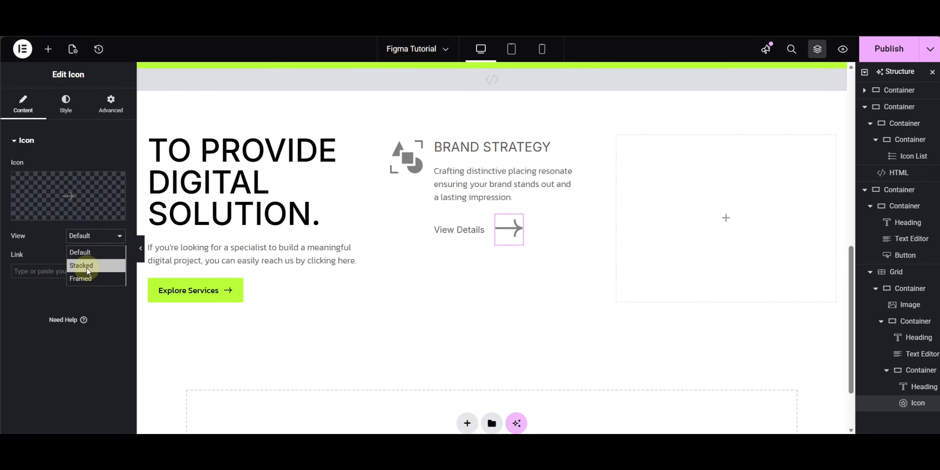
pyautogui.click(86, 278)
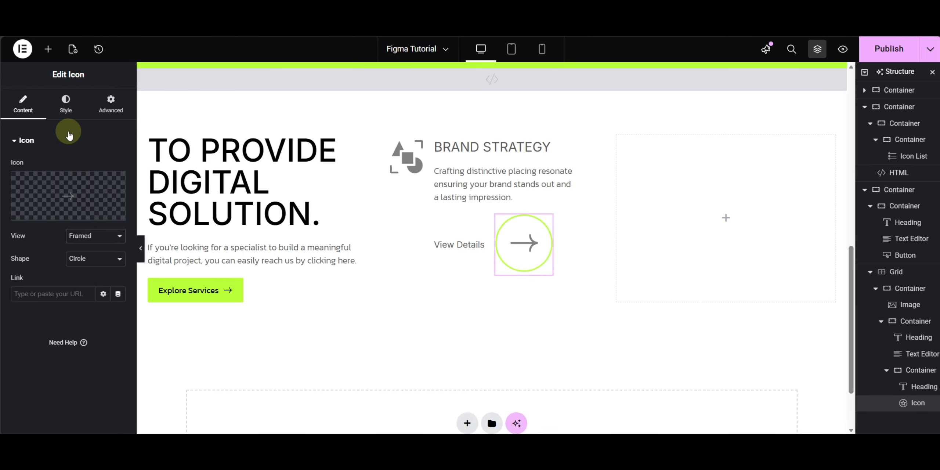
pyautogui.click(65, 103)
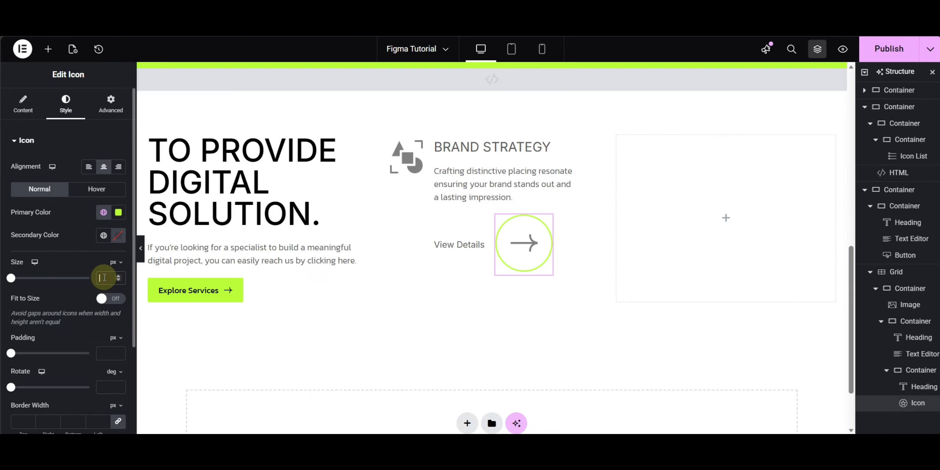
pyautogui.write('14')
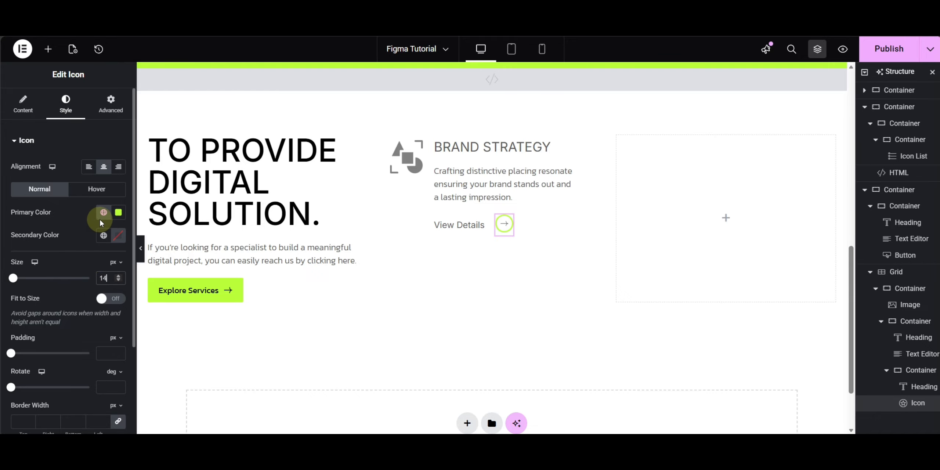
# - Set the framed arrow icon's primary color to the global dark grey and its border width to 1 px
pyautogui.click(103, 213)
pyautogui.click(61, 289)
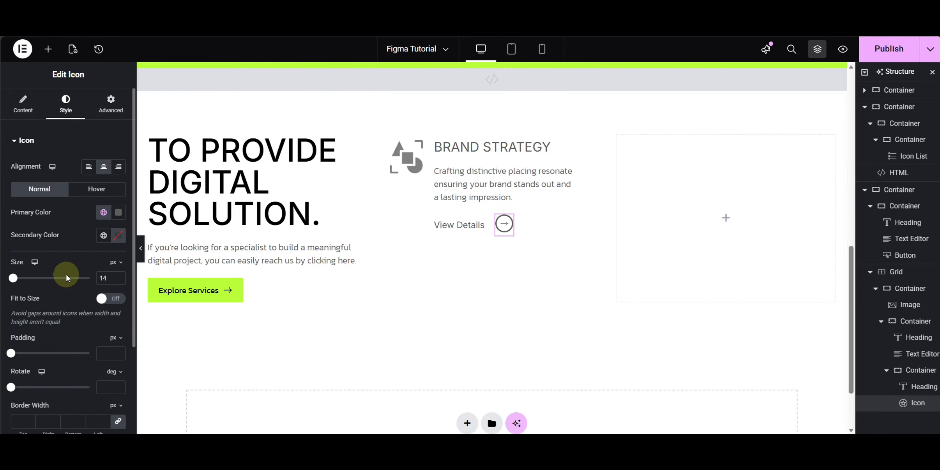
pyautogui.scroll(-3, 72, 262)
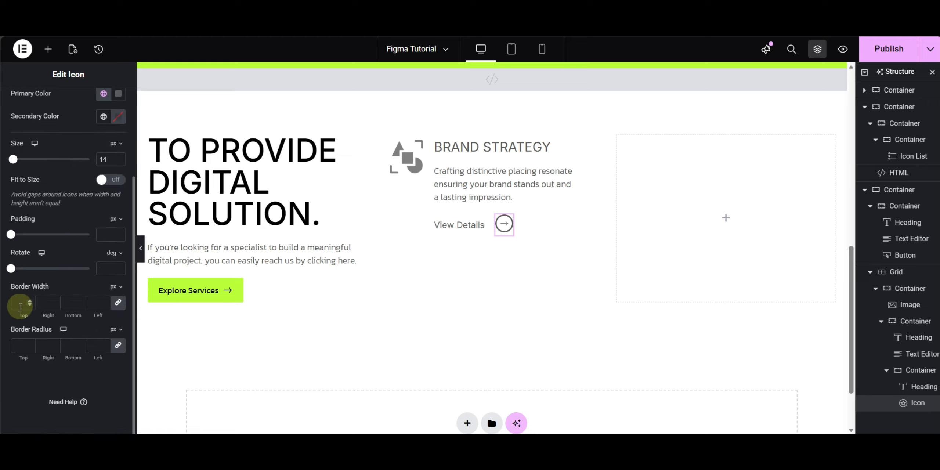
pyautogui.write('1')
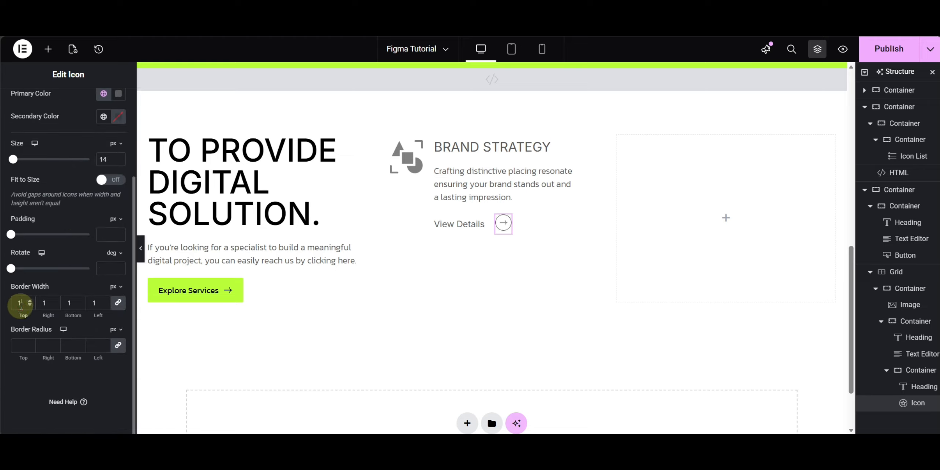
pyautogui.scroll(3, 65, 200)
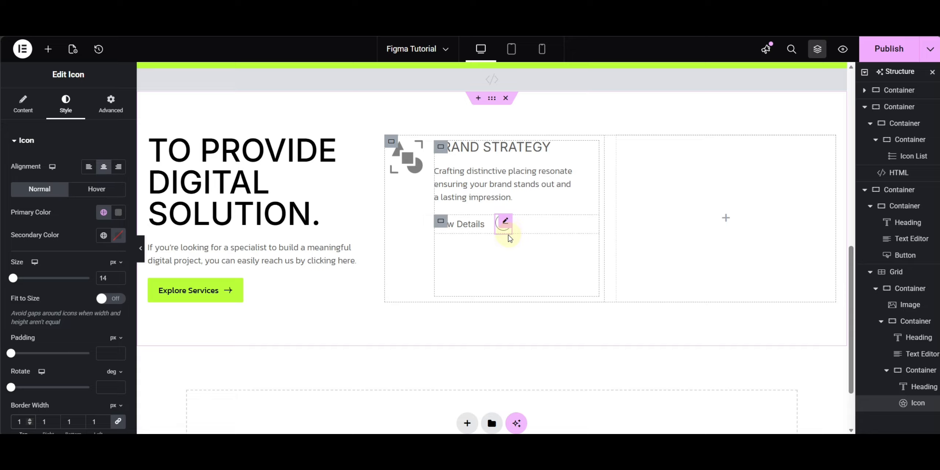
# - Add the custom CSS selector{line-height: 0;} to the arrow icon
pyautogui.click(108, 104)
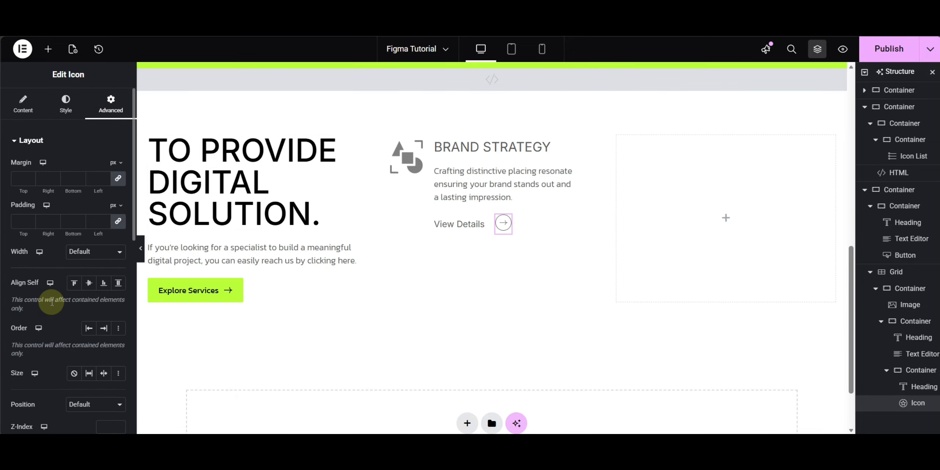
pyautogui.scroll(-5, 52, 303)
pyautogui.click(47, 364)
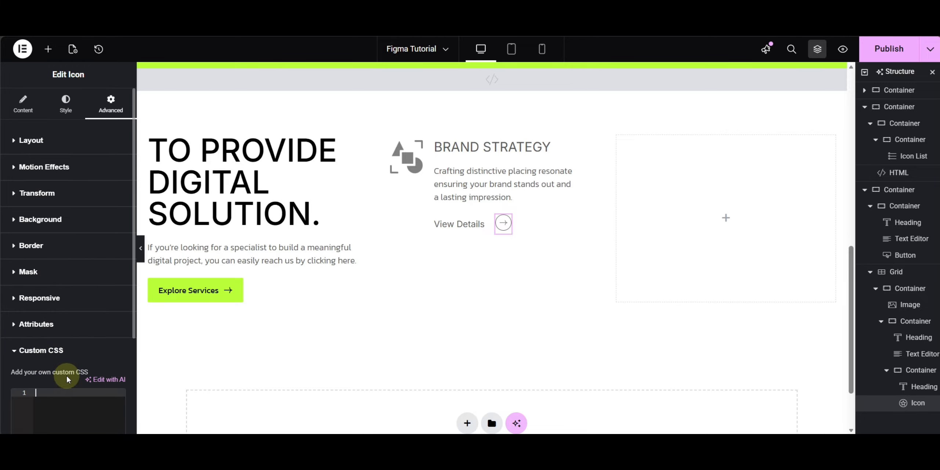
pyautogui.scroll(-4, 66, 378)
pyautogui.write('s')
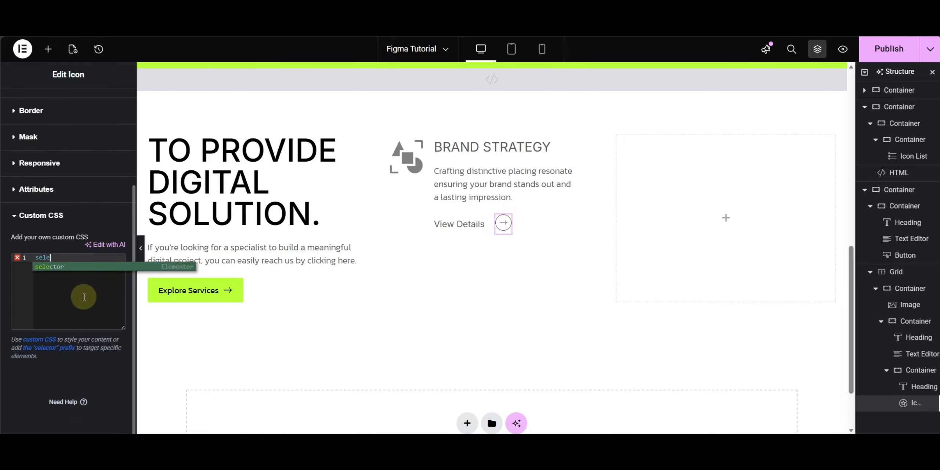
pyautogui.write('ele')
pyautogui.press('Return')
pyautogui.write('{lin')
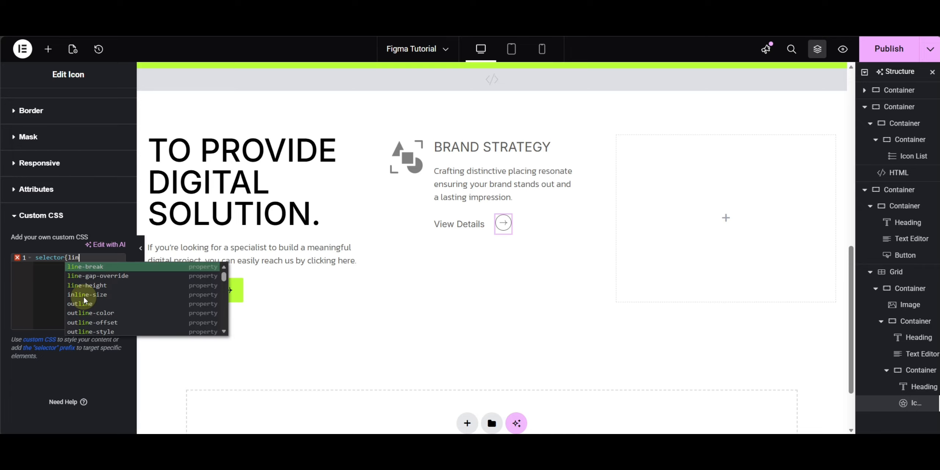
pyautogui.write('e-h')
pyautogui.press('Return')
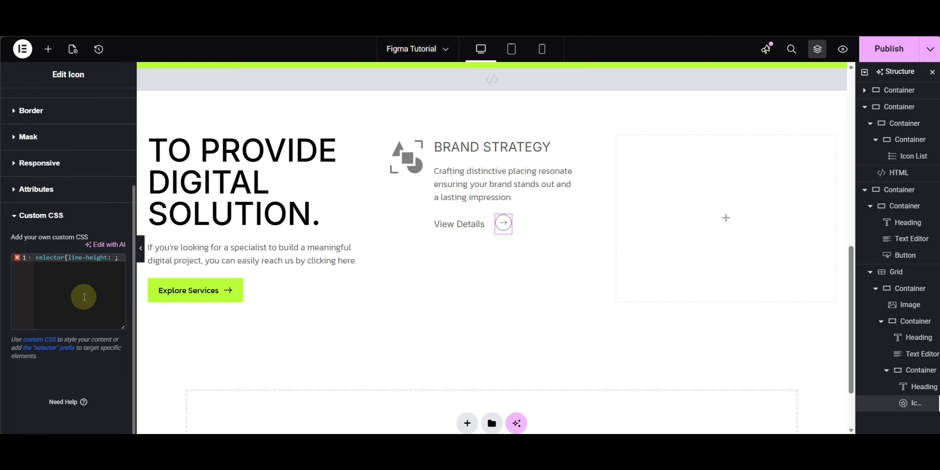
pyautogui.write('0;}')
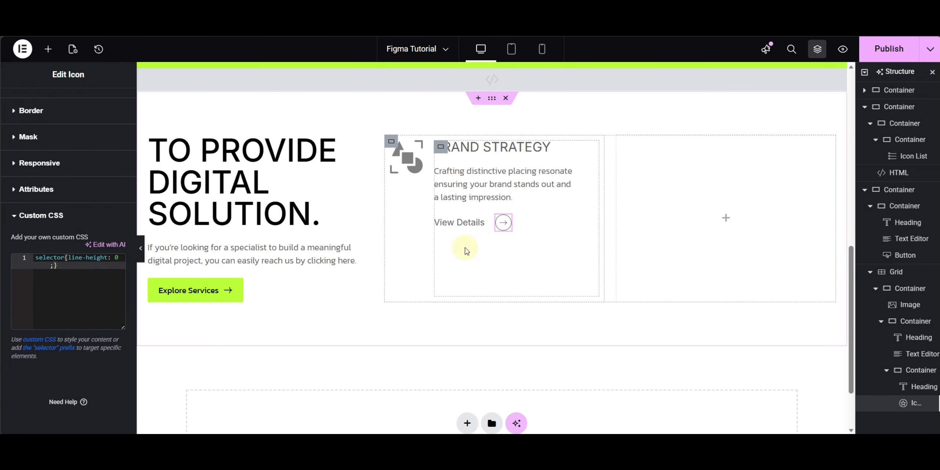
# - Set the View Details container's column and row gaps to 10 px and its custom width to fit-content
pyautogui.click(441, 221)
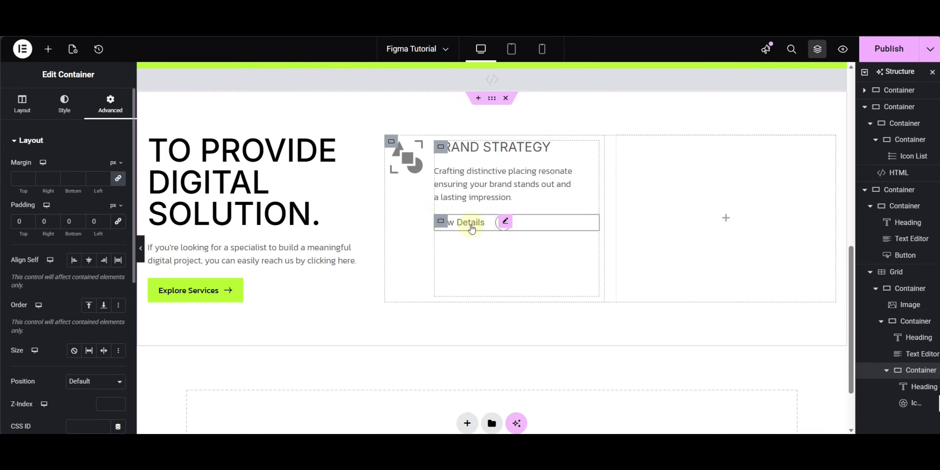
pyautogui.click(17, 105)
pyautogui.scroll(-5, 69, 281)
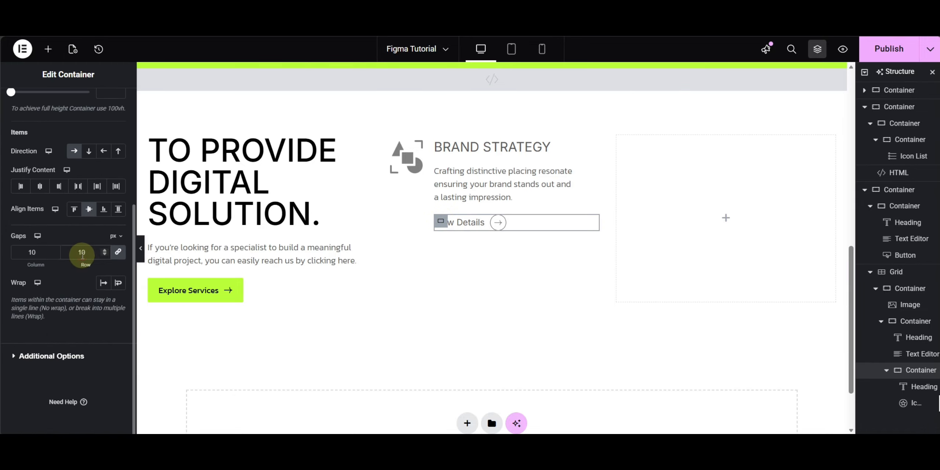
pyautogui.scroll(5, 80, 235)
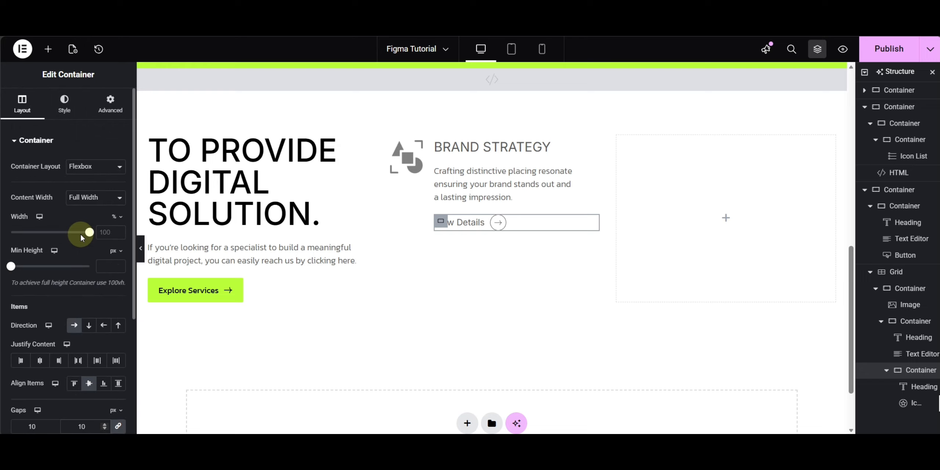
pyautogui.click(116, 217)
pyautogui.click(114, 297)
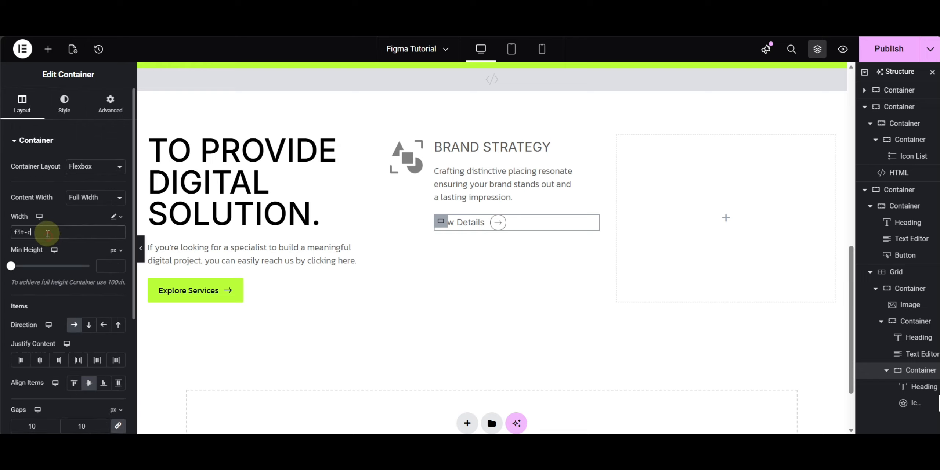
pyautogui.write('fit-content')
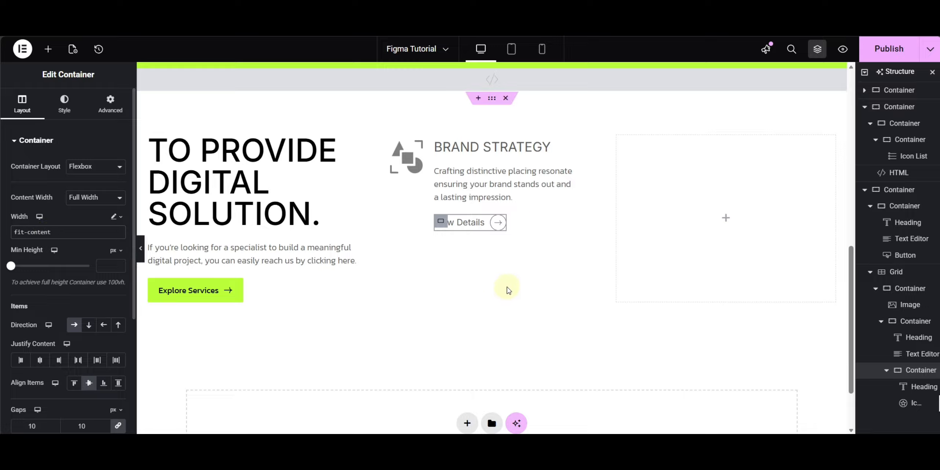
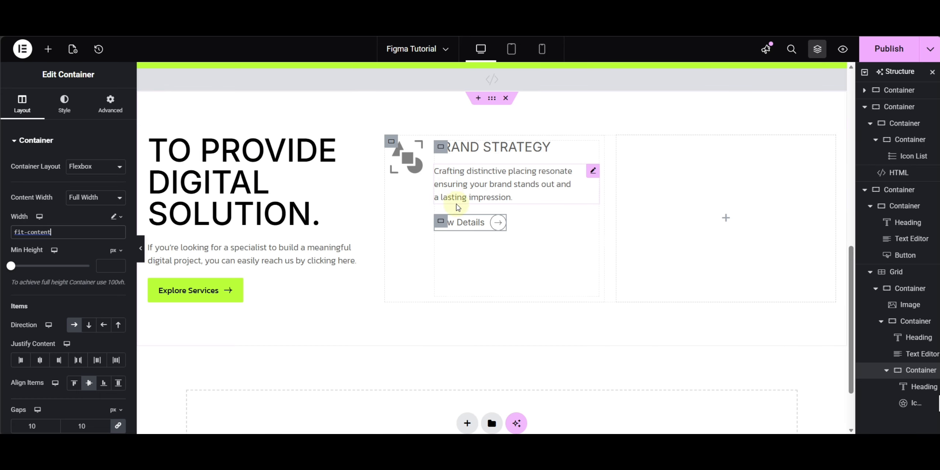
# - Set the font family of the View Details heading to Kanit
pyautogui.click(459, 222)
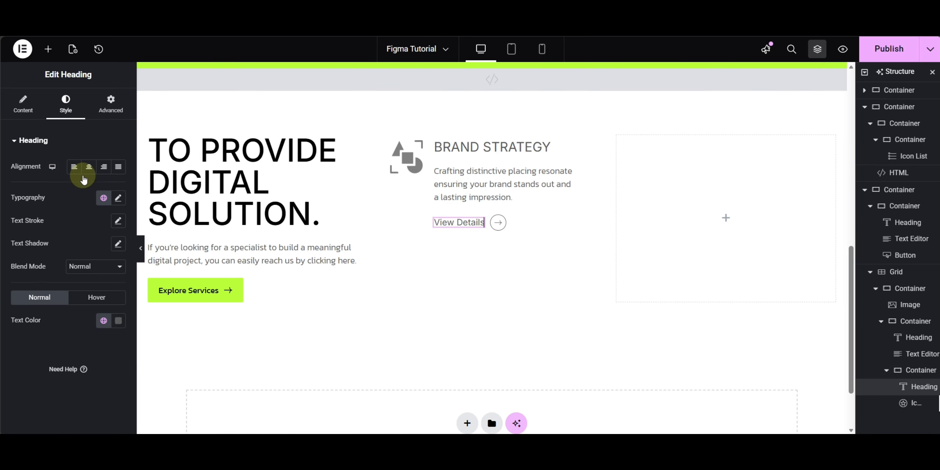
pyautogui.click(118, 198)
pyautogui.click(94, 249)
pyautogui.write('kanit')
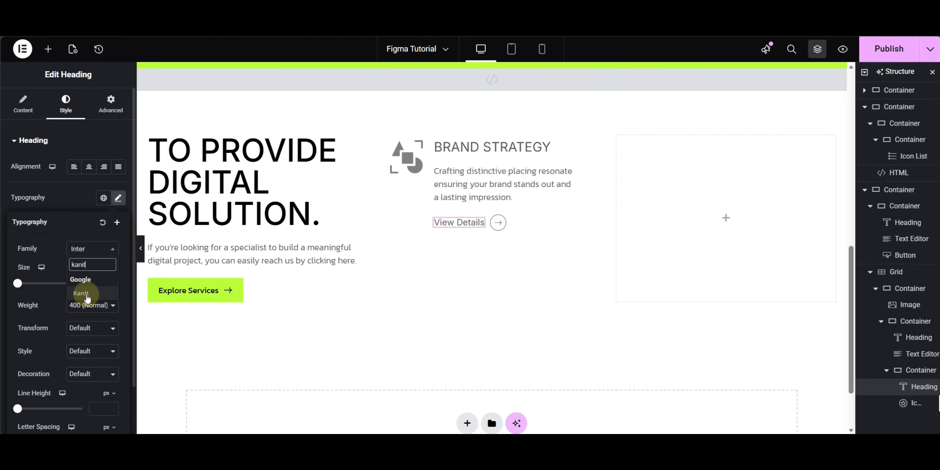
pyautogui.click(81, 293)
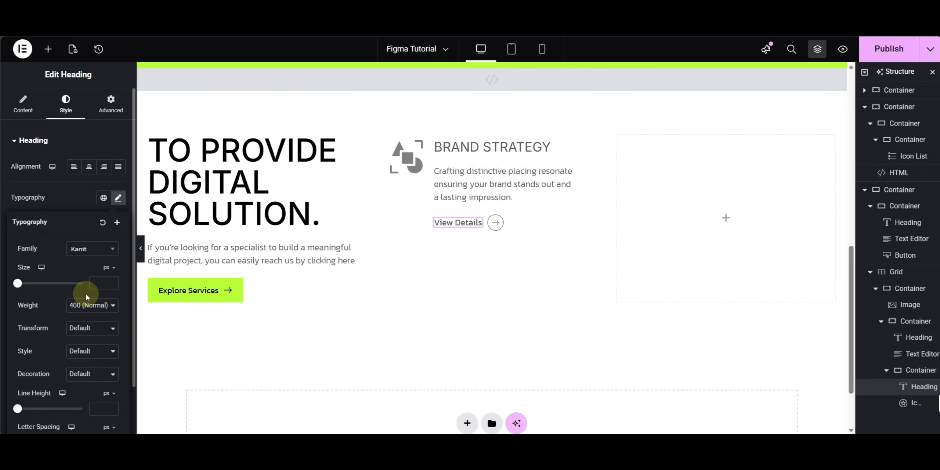
pyautogui.click(70, 197)
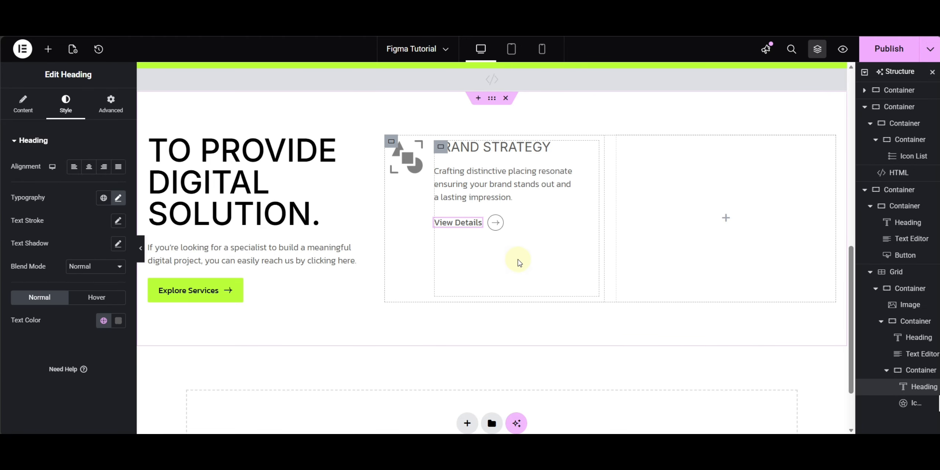
# - Make the View Details container a link by setting its HTML tag to a (link) and its URL to #
pyautogui.click(440, 221)
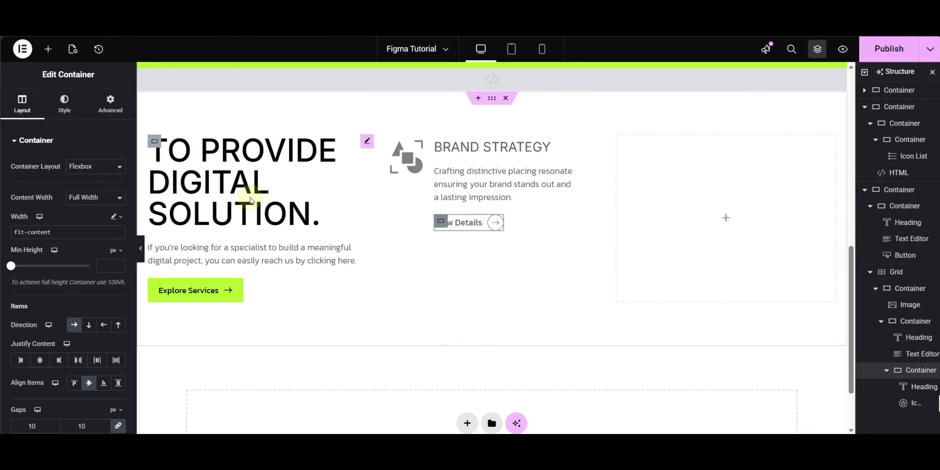
pyautogui.scroll(-5, 56, 279)
pyautogui.click(64, 360)
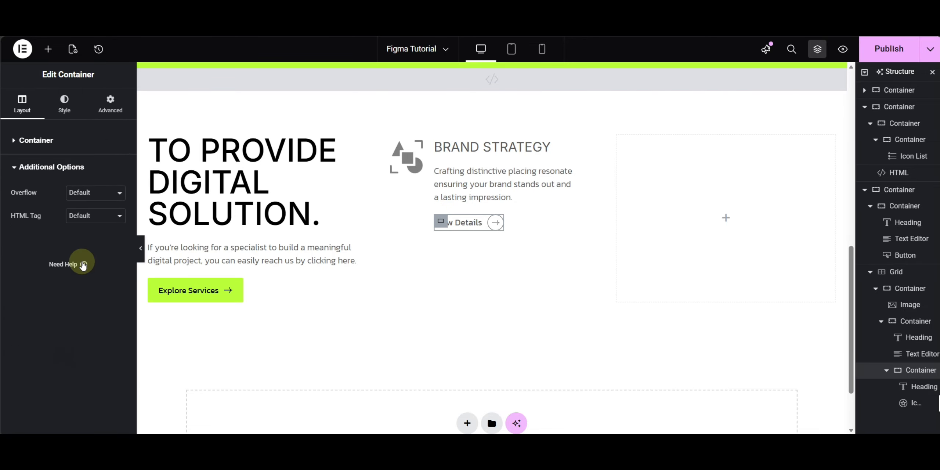
pyautogui.click(97, 214)
pyautogui.click(84, 350)
pyautogui.click(62, 305)
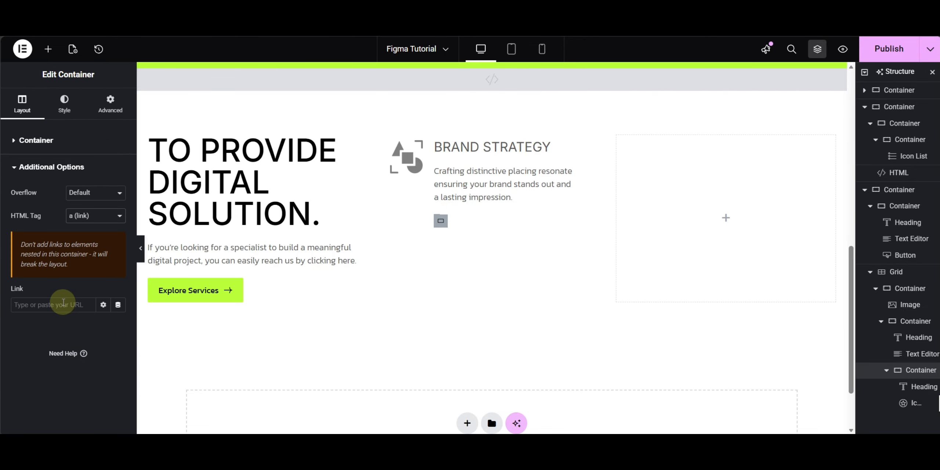
pyautogui.write('#')
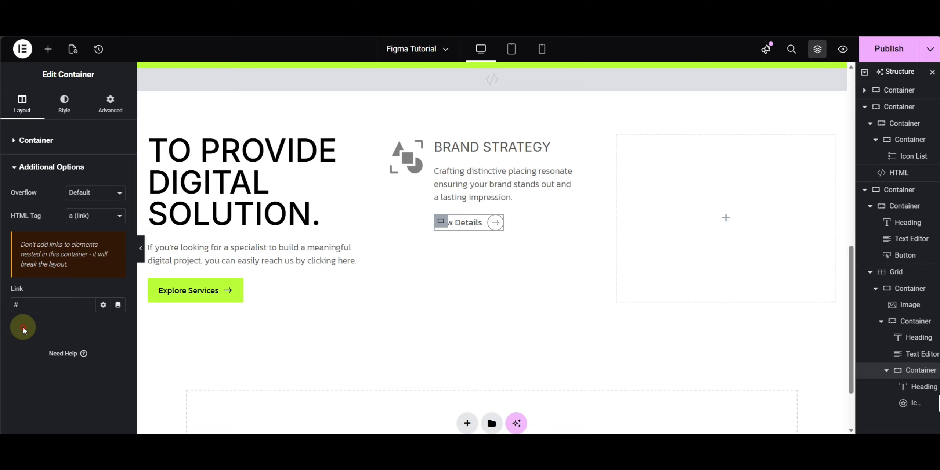
pyautogui.click(143, 247)
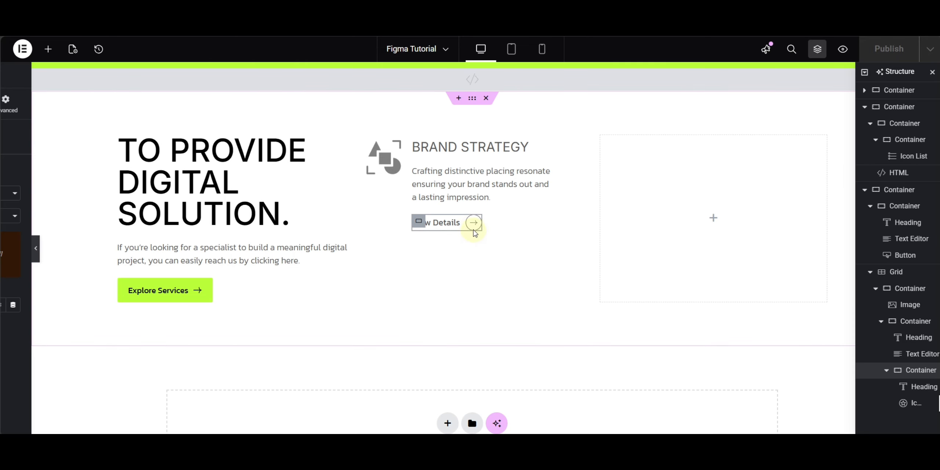
# - Rotate the framed arrow icon beside View Details by -40 degrees
pyautogui.click(498, 223)
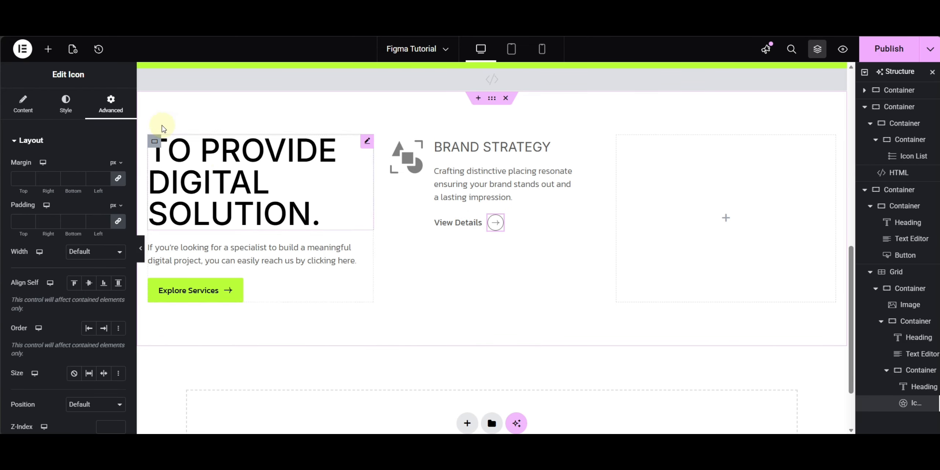
pyautogui.click(66, 104)
pyautogui.scroll(-3, 73, 277)
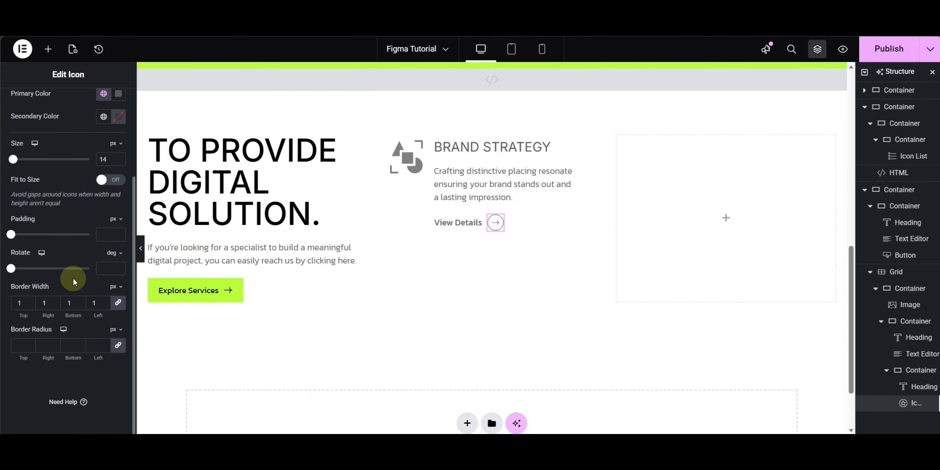
pyautogui.click(107, 269)
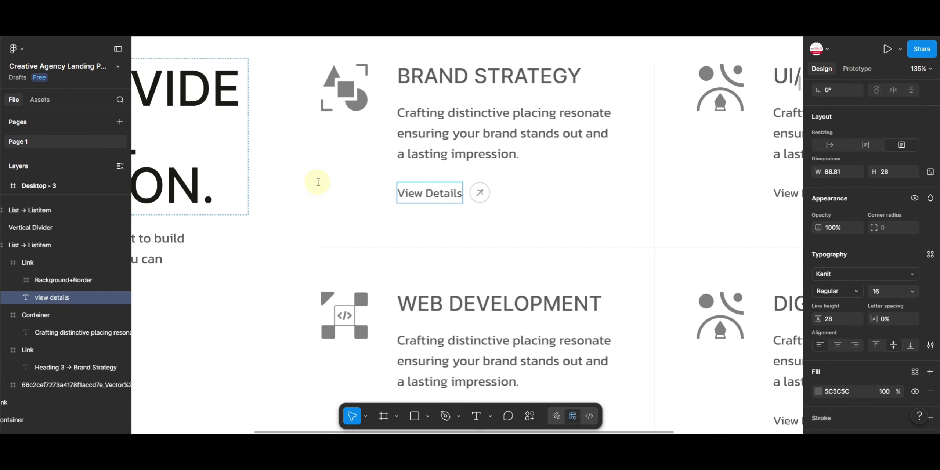
# - Switch to Figma, select the vertical divider between the Brand Strategy and UI/UX Design cards, and copy its fill color code
pyautogui.doubleClick(433, 194)
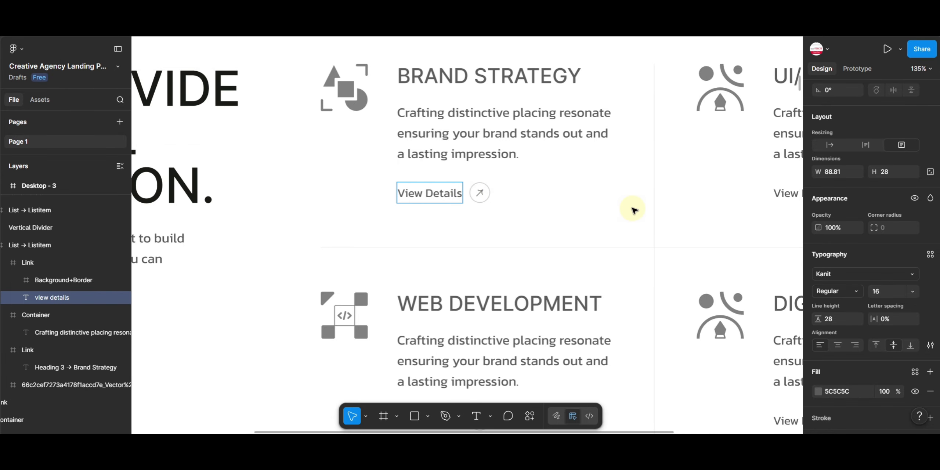
pyautogui.scroll(-5, 631, 210)
pyautogui.moveTo(663, 201); pyautogui.dragTo(582, 218)
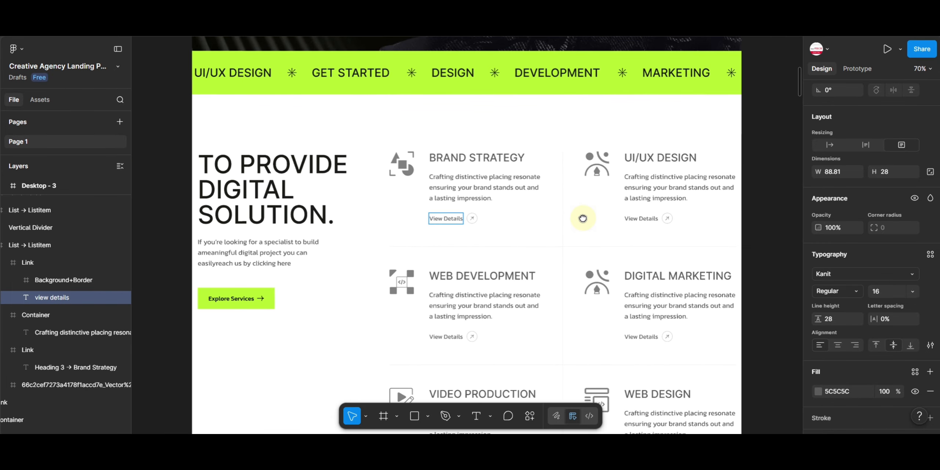
pyautogui.scroll(3, 527, 192)
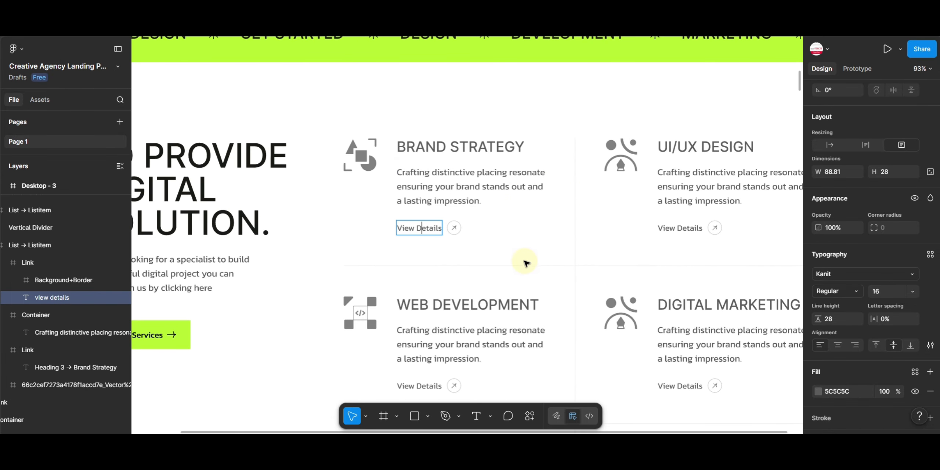
pyautogui.press('Escape')
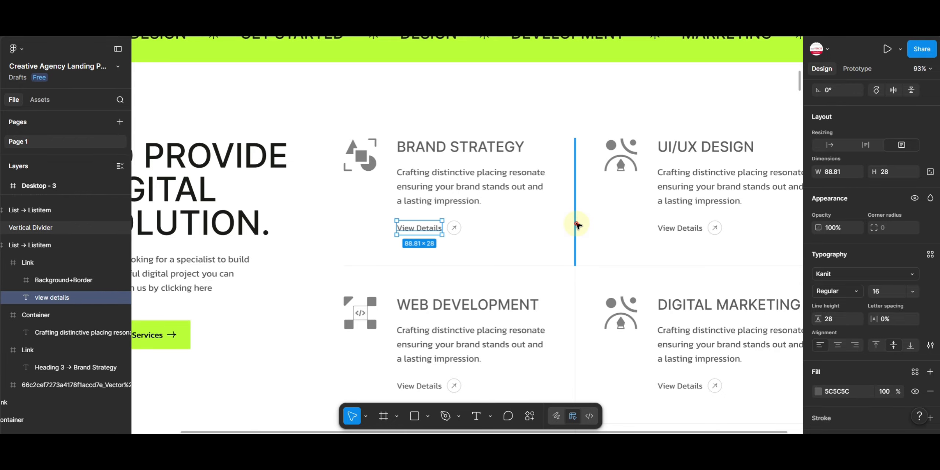
pyautogui.doubleClick(576, 224)
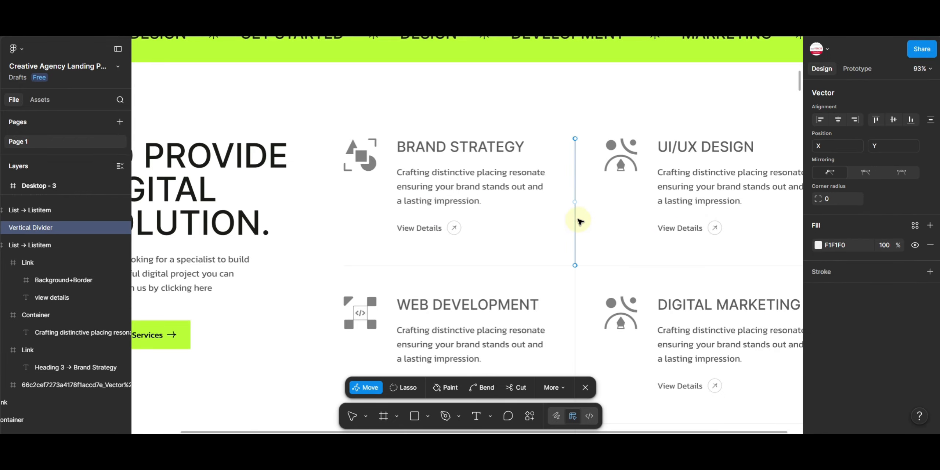
pyautogui.click(837, 247)
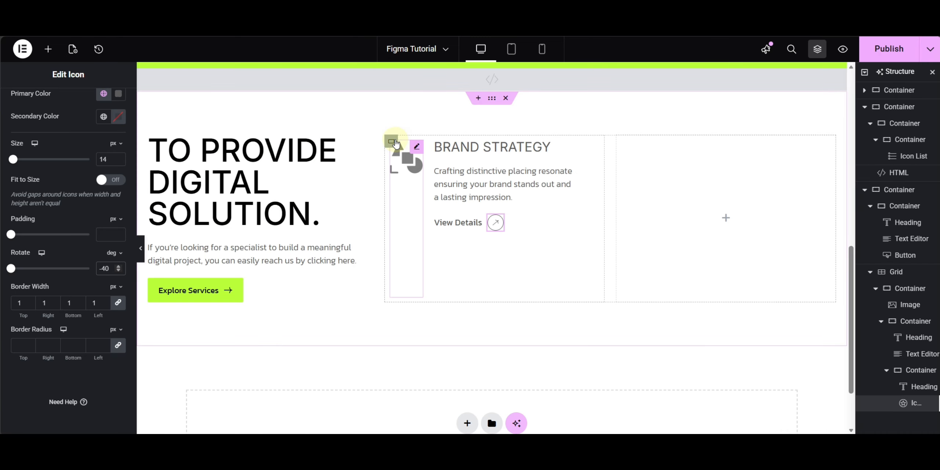
# - Back in Elementor, give the Brand Strategy card container a solid border, 1 px wide on the right and bottom and 0 elsewhere
pyautogui.click(391, 142)
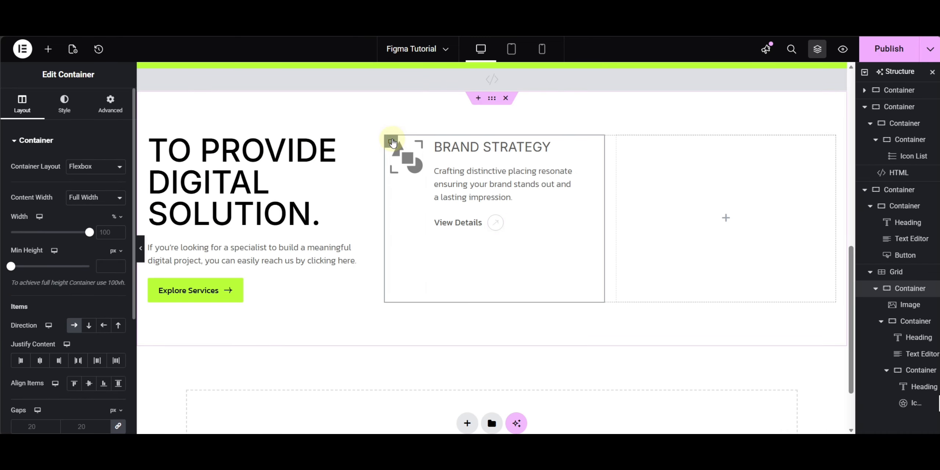
pyautogui.click(59, 107)
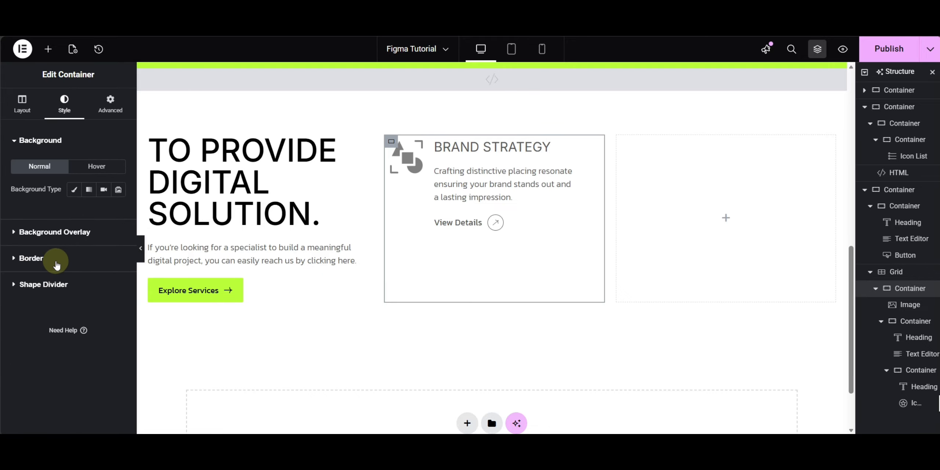
pyautogui.click(32, 193)
pyautogui.click(95, 241)
pyautogui.click(85, 279)
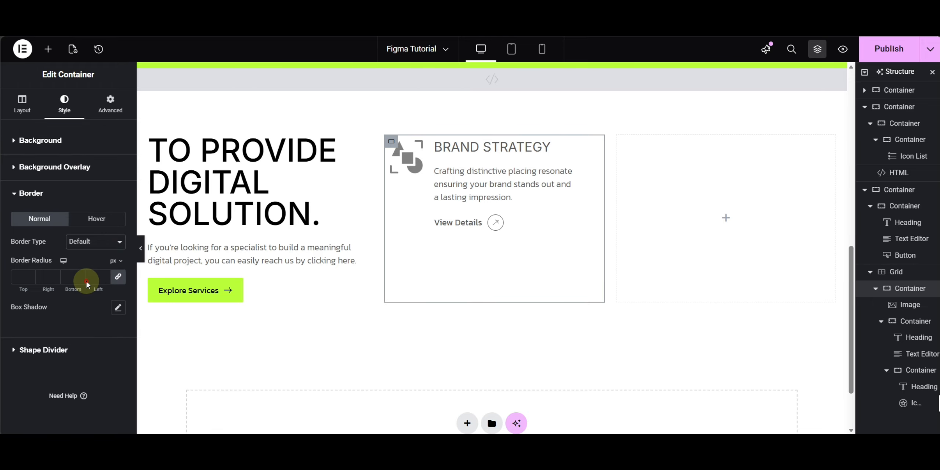
pyautogui.click(118, 278)
pyautogui.write('1')
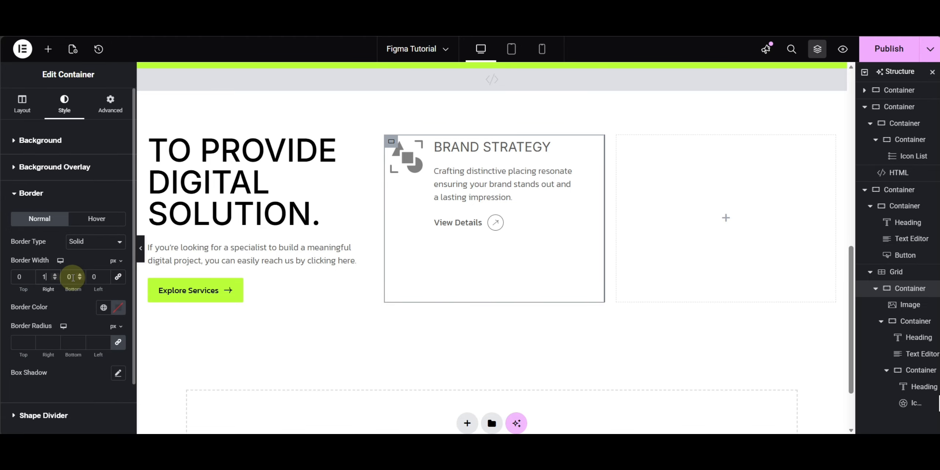
pyautogui.click(71, 277)
pyautogui.write('1')
# - Set the card container's border color to the copied #F1F1F0 and preview the section at full width
pyautogui.click(118, 307)
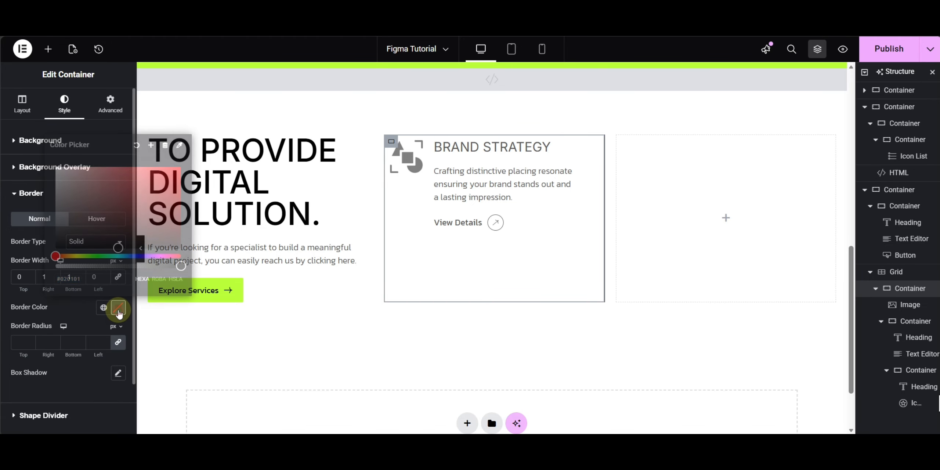
pyautogui.click(97, 280)
pyautogui.hotkey('ctrl', 'v')
pyautogui.click(71, 300)
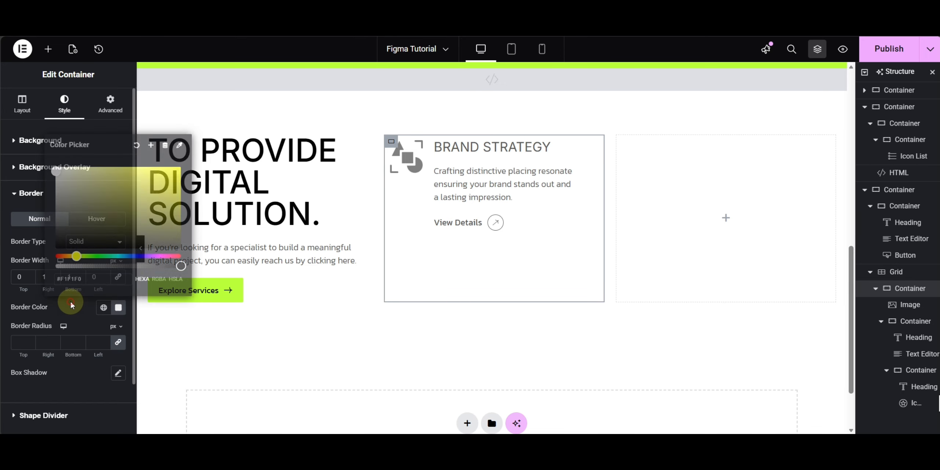
pyautogui.click(141, 249)
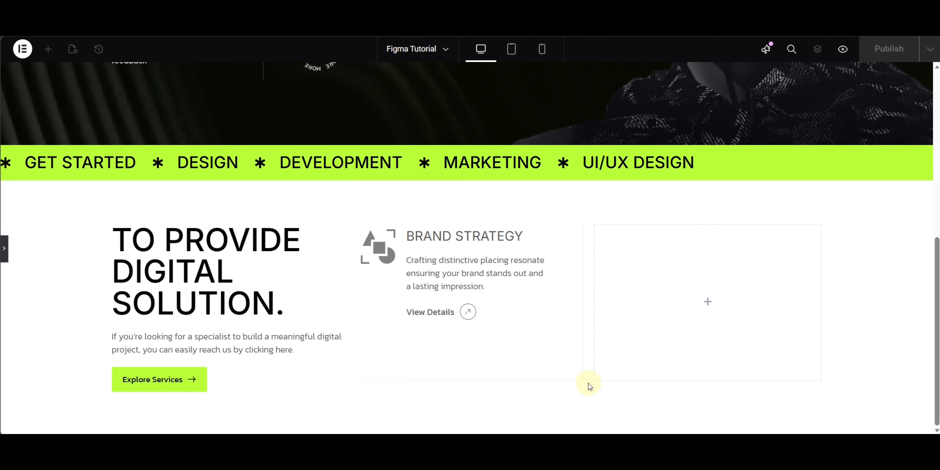
pyautogui.click(4, 248)
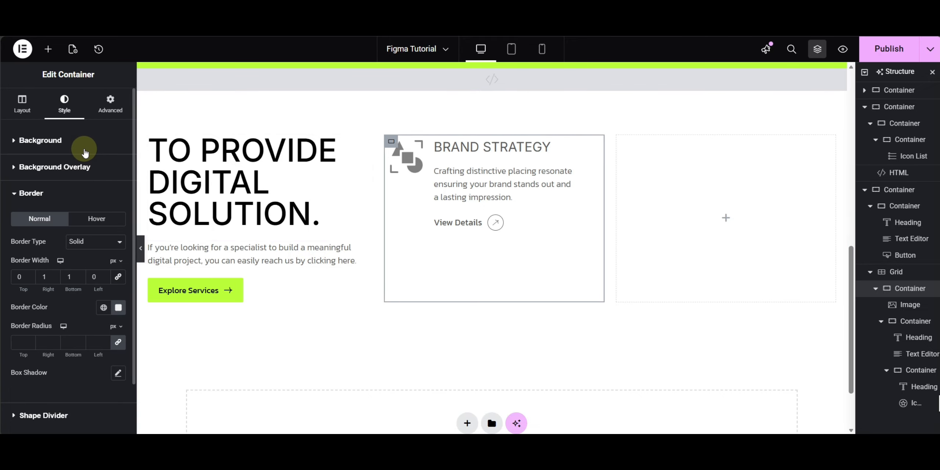
# - Set the card container's padding to 30 px on the right and bottom and 0 on the top and left, consulting the Figma design
pyautogui.click(111, 106)
pyautogui.click(117, 221)
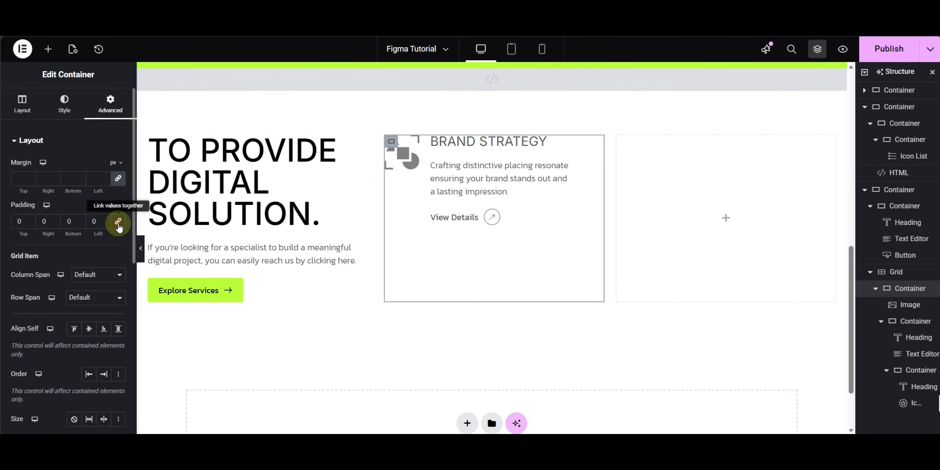
pyautogui.click(42, 222)
pyautogui.write('3')
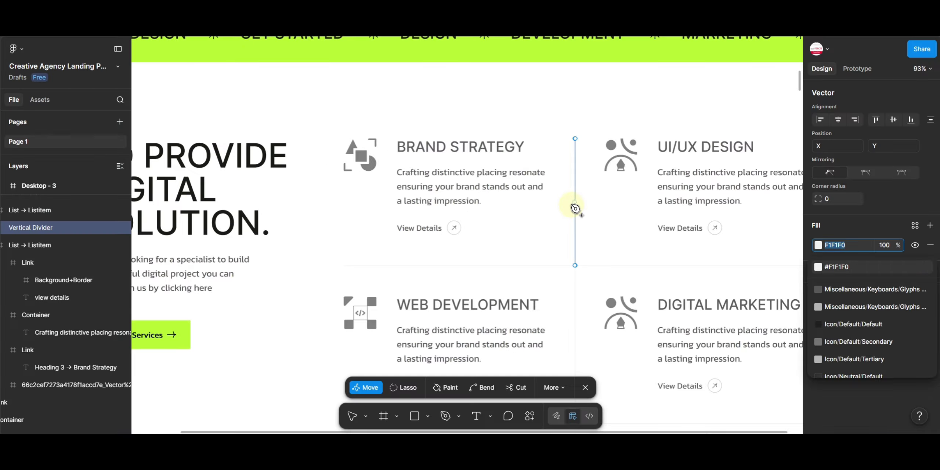
pyautogui.moveTo(635, 220); pyautogui.dragTo(558, 223)
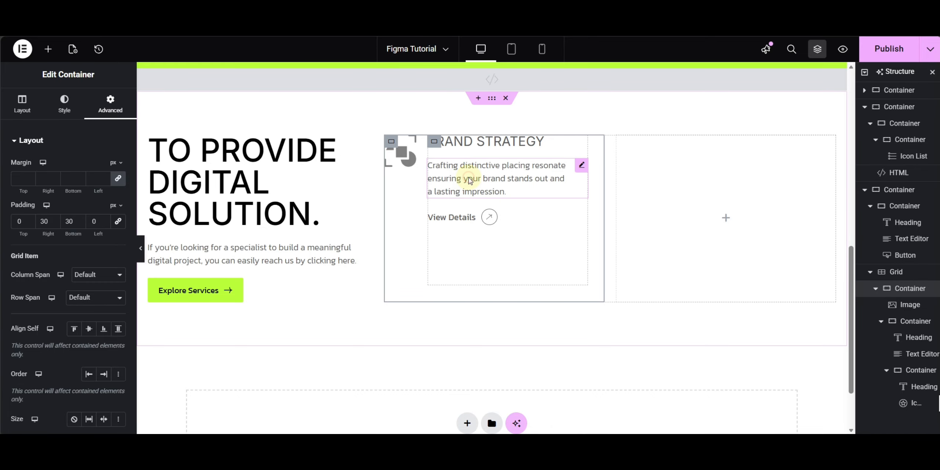
# - In Elementor, set the font weight of the Brand Strategy description text to 400 (Normal)
pyautogui.click(469, 177)
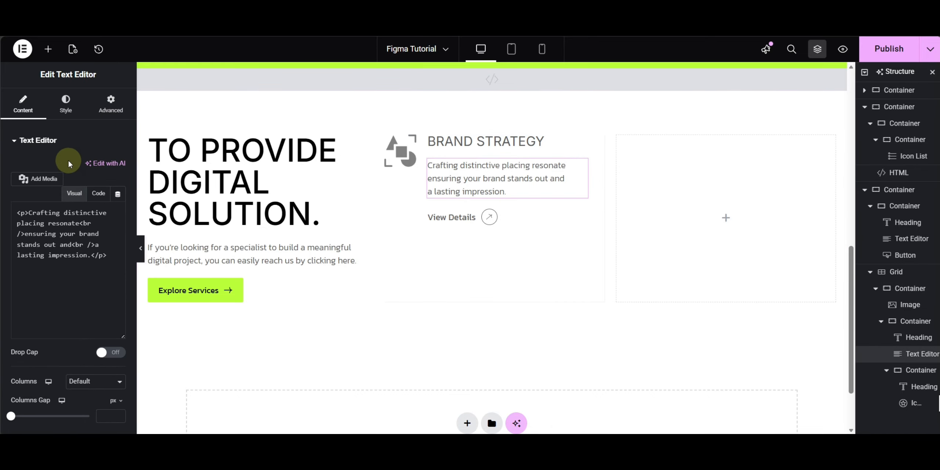
pyautogui.click(66, 103)
pyautogui.click(118, 198)
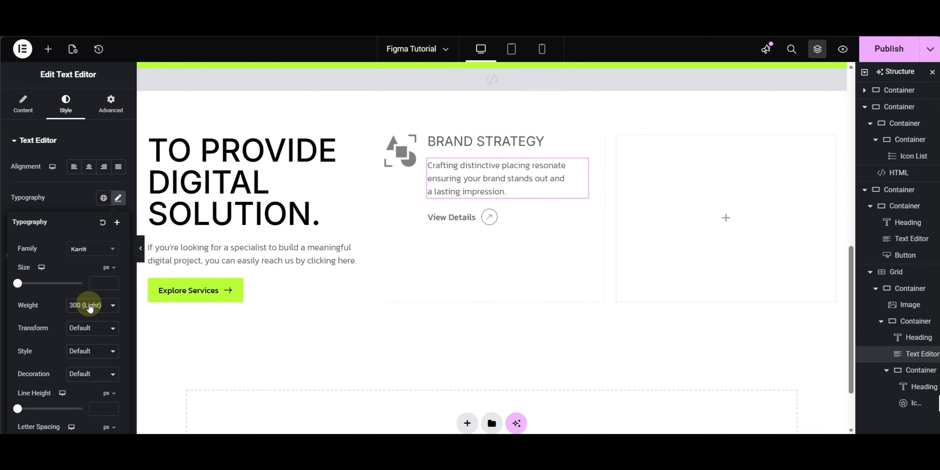
pyautogui.click(89, 306)
pyautogui.click(94, 190)
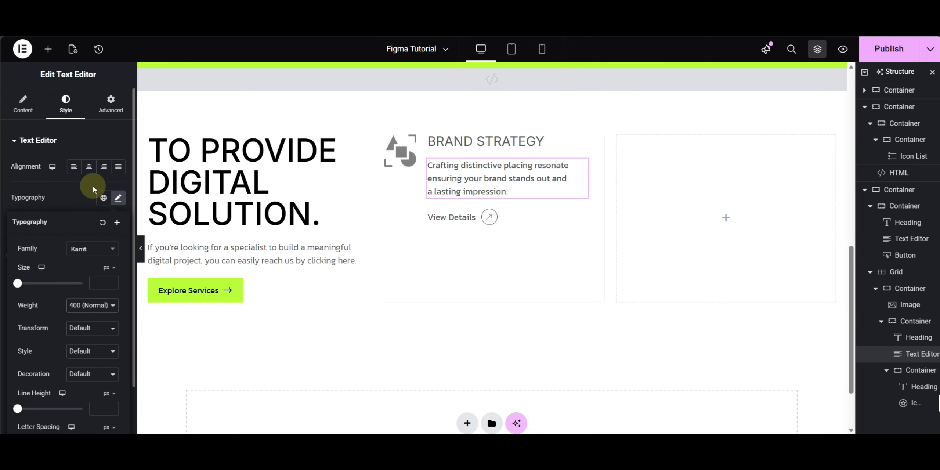
pyautogui.click(65, 190)
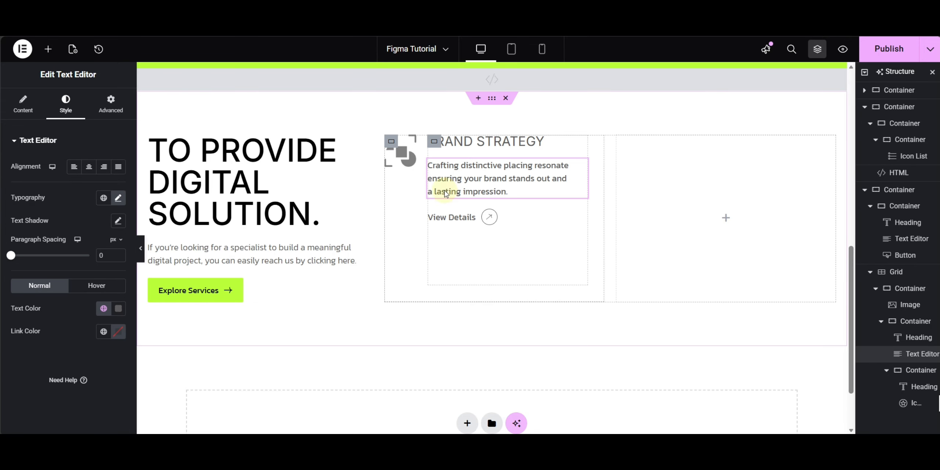
# - Duplicate the Brand Strategy card container into the empty second grid cell
pyautogui.click(390, 145)
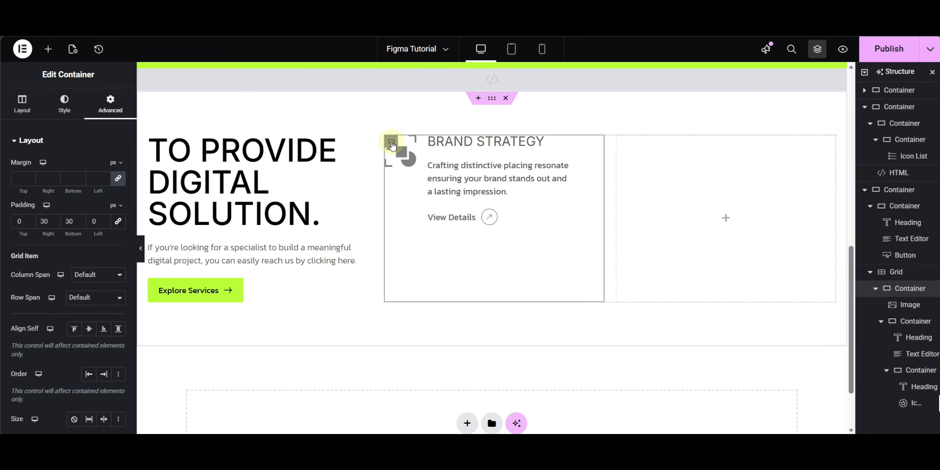
pyautogui.rightClick(392, 145)
pyautogui.click(400, 149)
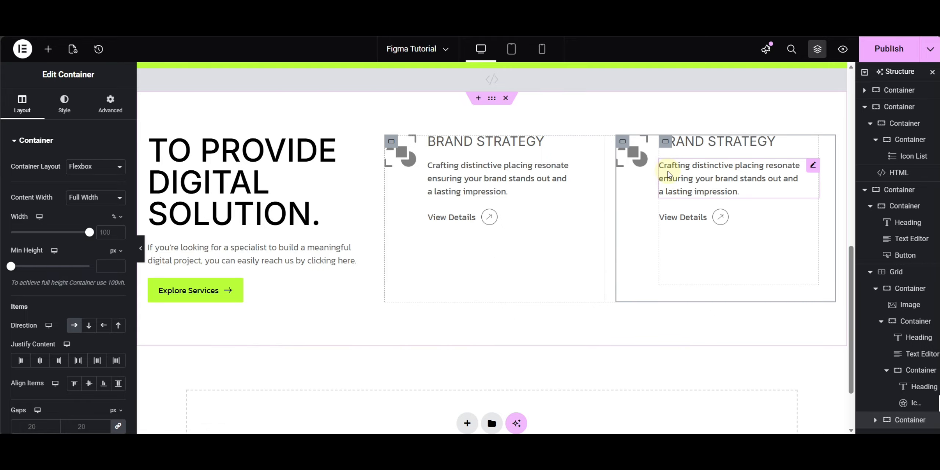
# - Duplicate the Brand Strategy card four more times so six cards fill a two-column, three-row services grid
pyautogui.hotkey('ctrl', 'd')
pyautogui.hotkey('ctrl', 'd')
pyautogui.hotkey('ctrl', 'd')
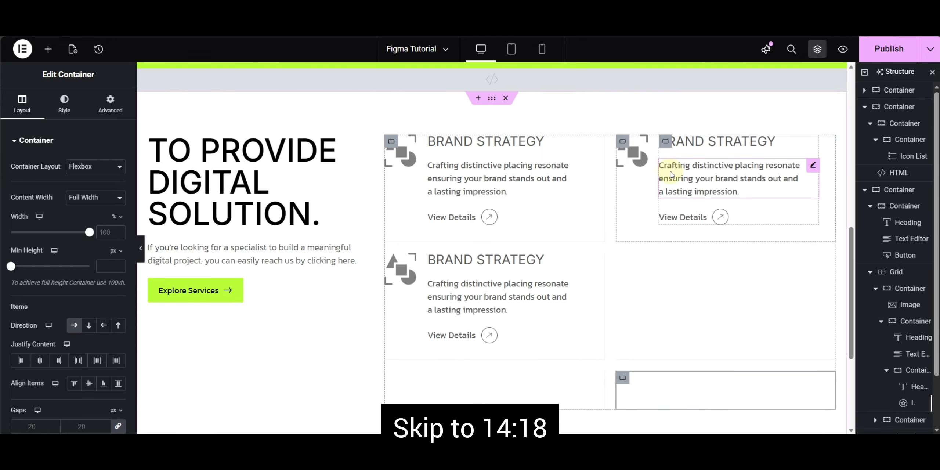
pyautogui.scroll(-5, 647, 274)
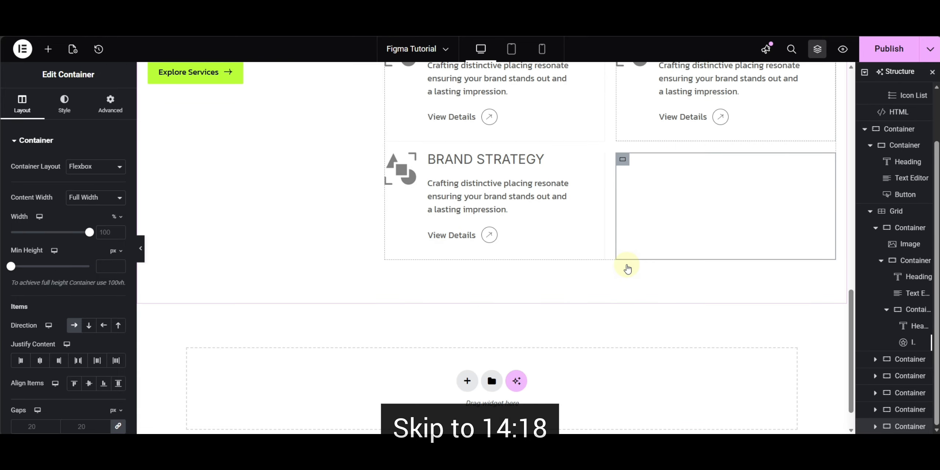
pyautogui.scroll(5, 625, 266)
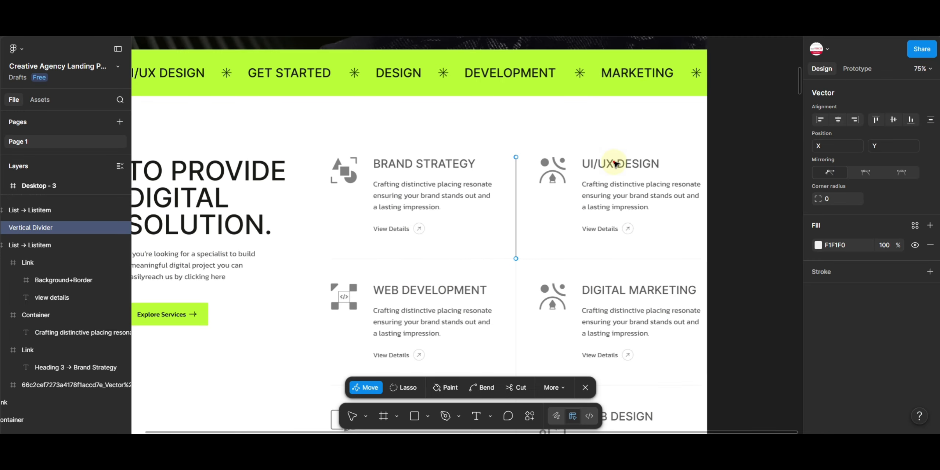
# - Copy the second card's title from the Figma design and set the matching Elementor card's heading to "UI/UX Design"
pyautogui.click(616, 164)
pyautogui.doubleClick(619, 165)
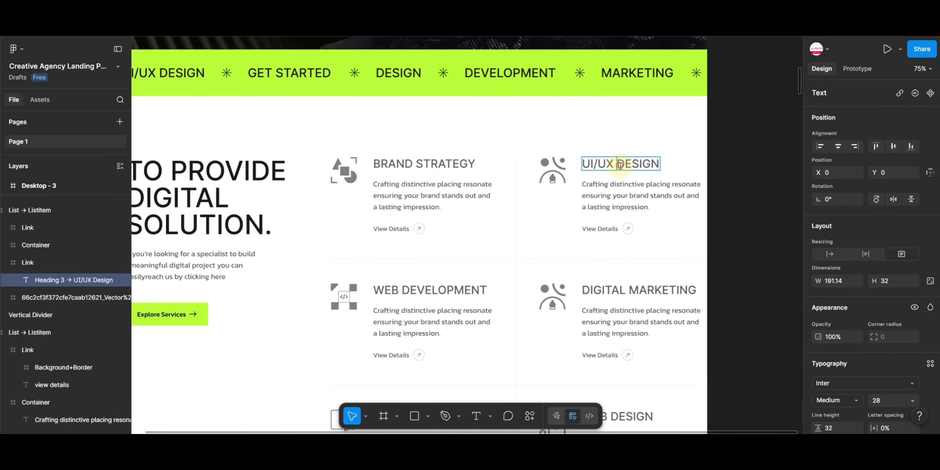
pyautogui.hotkey('ctrl', 'a')
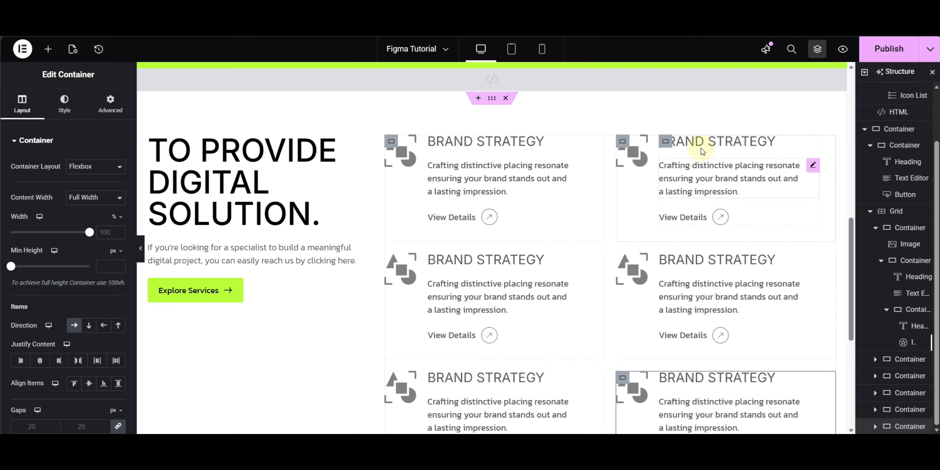
pyautogui.click(705, 141)
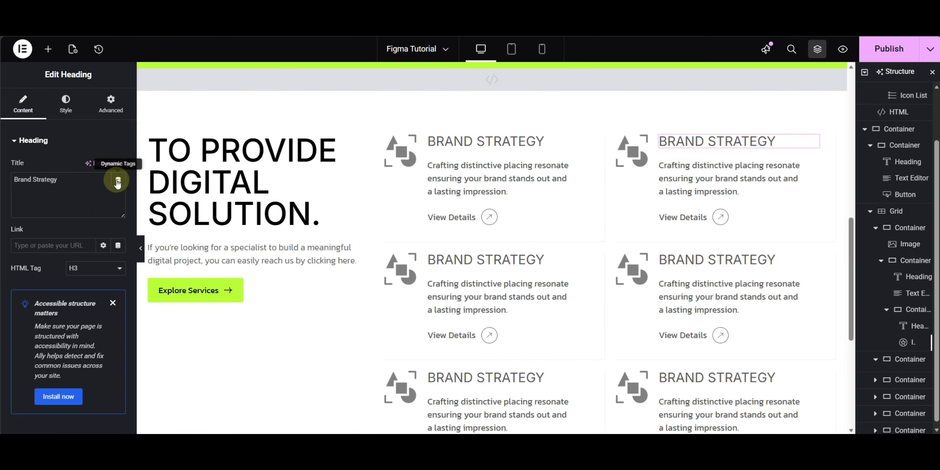
pyautogui.click(67, 197)
pyautogui.hotkey('ctrl', 'a')
pyautogui.write('UI/UX Design')
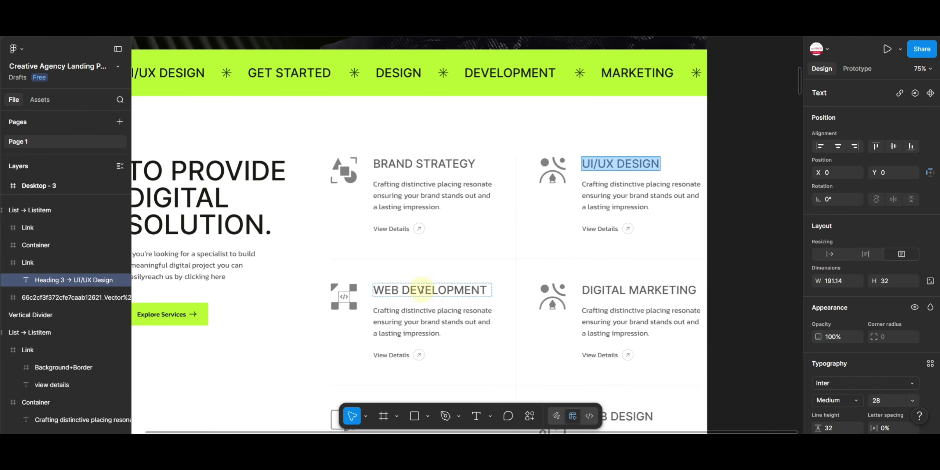
# - Take the third service title from Figma and set the second row's first card heading to "Web Development" in Elementor
pyautogui.doubleClick(422, 290)
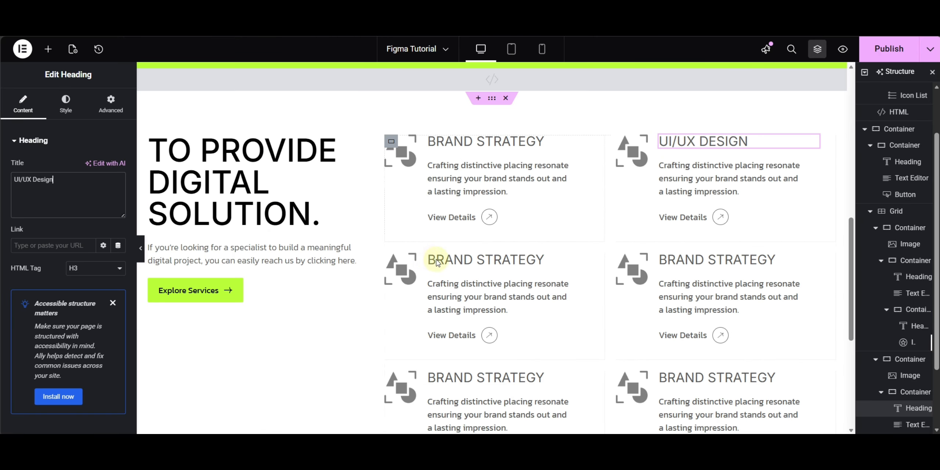
pyautogui.click(492, 260)
pyautogui.click(65, 198)
pyautogui.hotkey('ctrl', 'a')
pyautogui.write('Web Development')
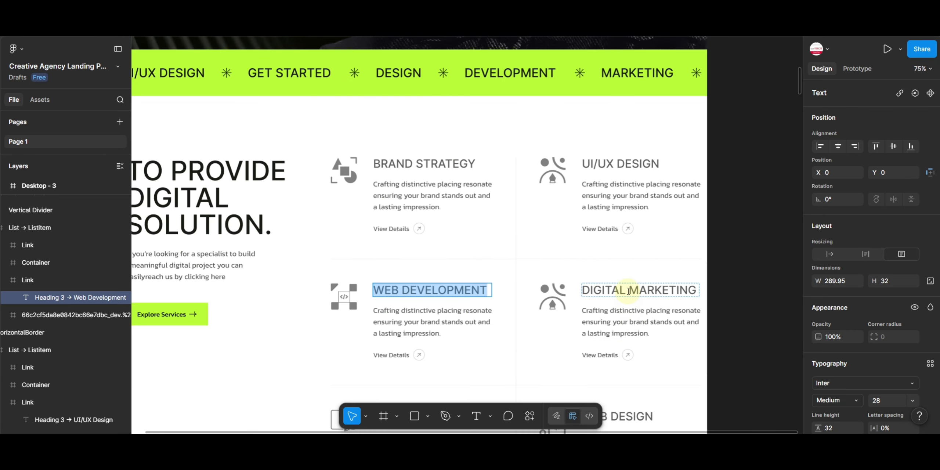
# - Take the fourth service title from Figma and set the second row's second card heading to "Digital Marketing" in Elementor
pyautogui.doubleClick(629, 291)
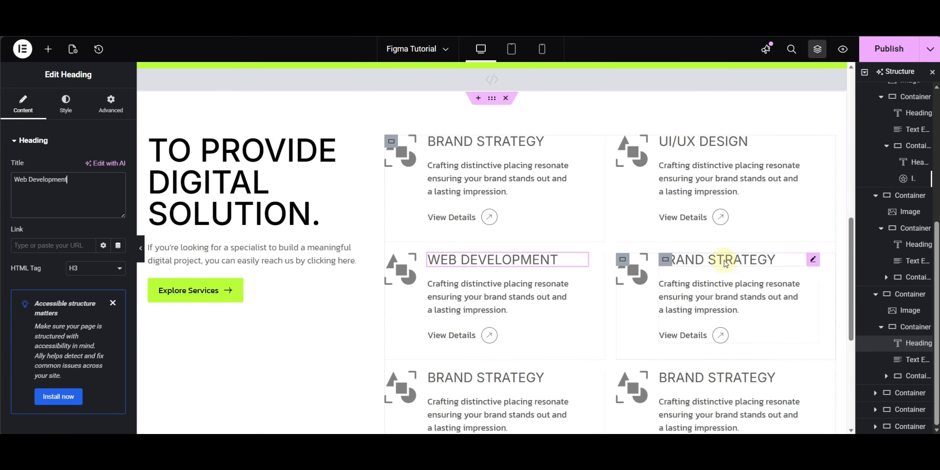
pyautogui.click(723, 260)
pyautogui.click(37, 199)
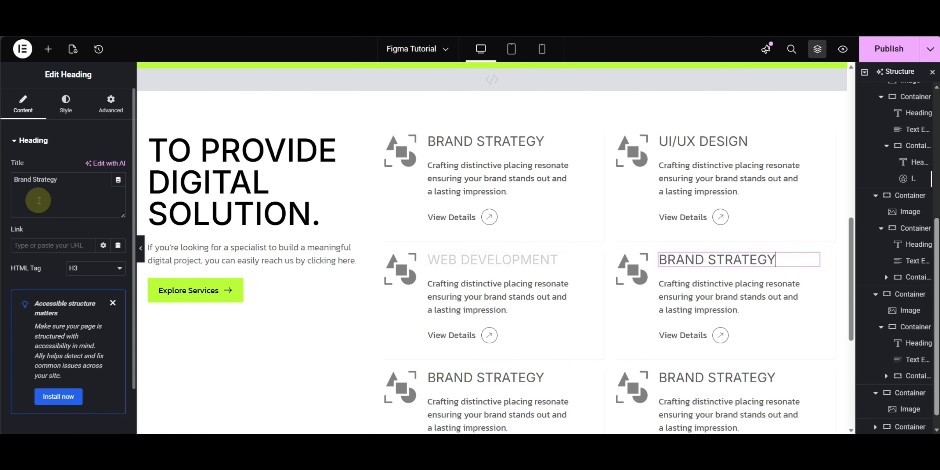
pyautogui.hotkey('ctrl', 'a')
pyautogui.write('Digital Marketing')
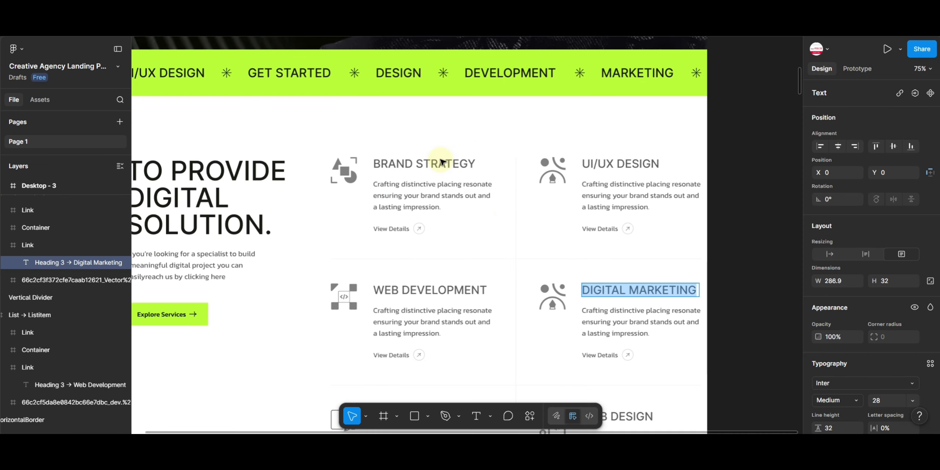
# - Take the fifth service title from Figma and set the third row's first card heading to "Video Production" in Elementor
pyautogui.scroll(-3, 441, 162)
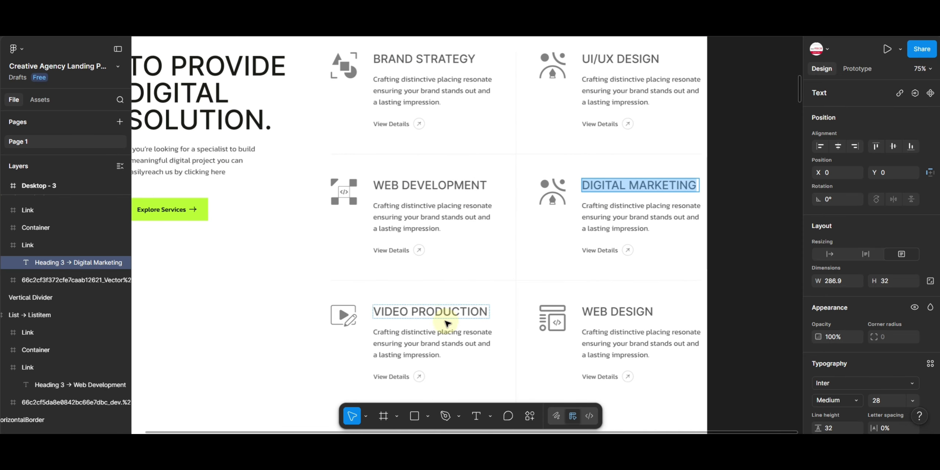
pyautogui.doubleClick(439, 313)
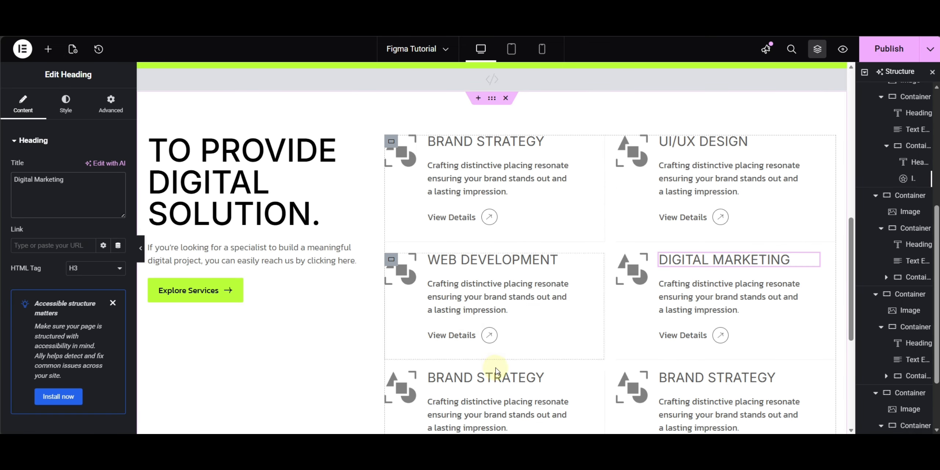
pyautogui.click(491, 377)
pyautogui.click(79, 195)
pyautogui.hotkey('ctrl', 'a')
pyautogui.write('Video Production')
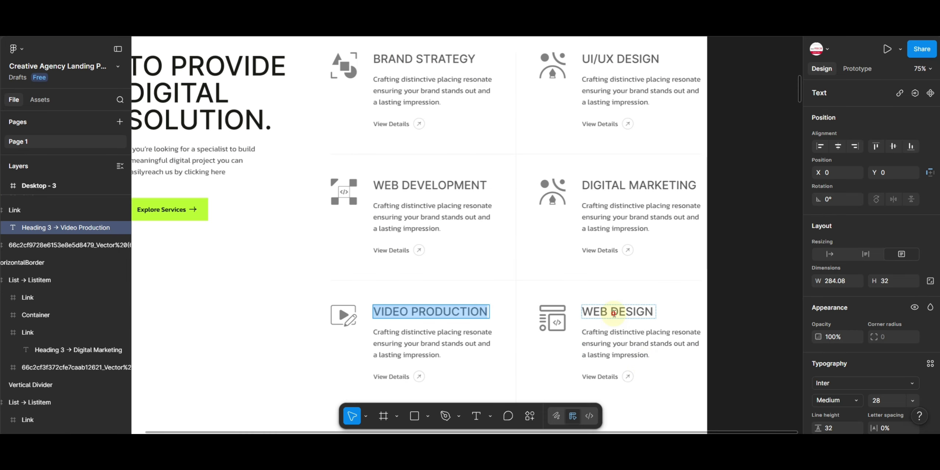
# - Take the last service title from Figma and set the third row's second card heading to "Web Design" in Elementor
pyautogui.doubleClick(613, 313)
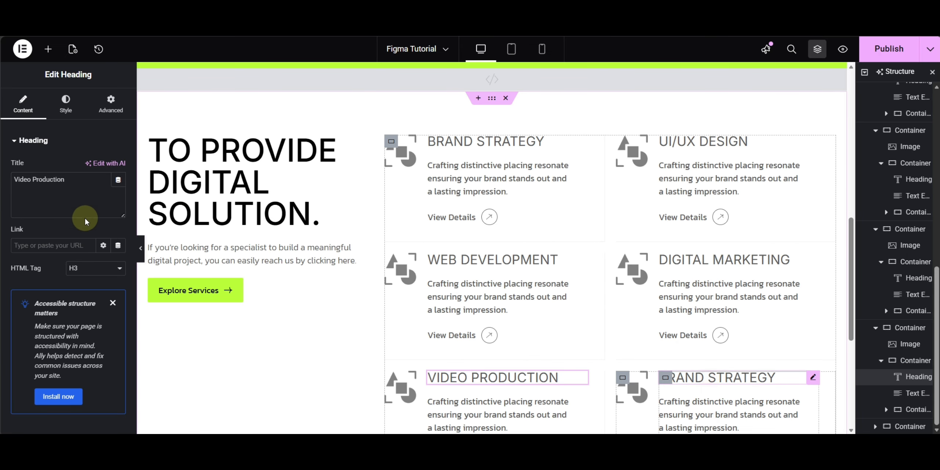
pyautogui.click(59, 191)
pyautogui.hotkey('ctrl', 'a')
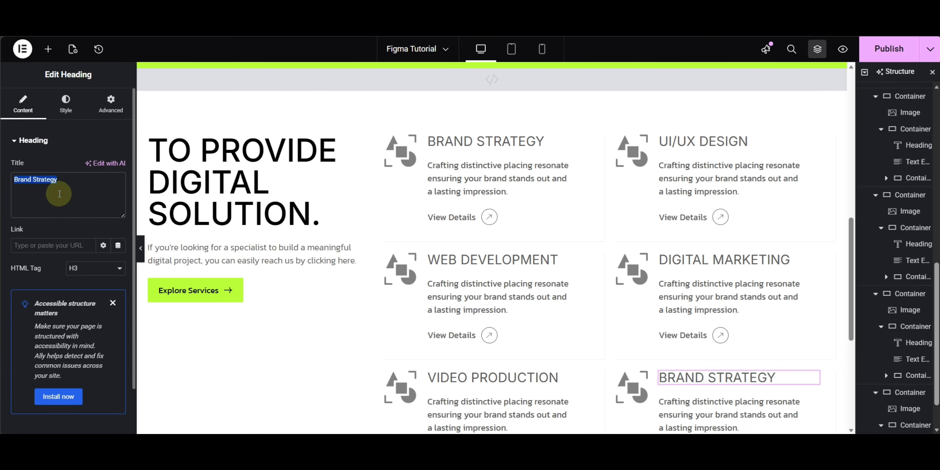
pyautogui.write('Web Design')
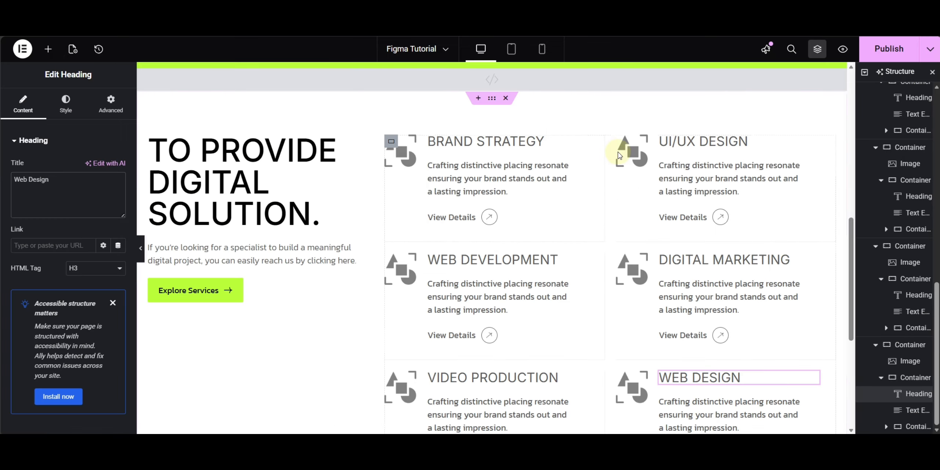
# - Replace the UI/UX Design card's icon with the pen-nib image asset3.png from the media library
pyautogui.click(625, 151)
pyautogui.click(59, 140)
pyautogui.click(250, 257)
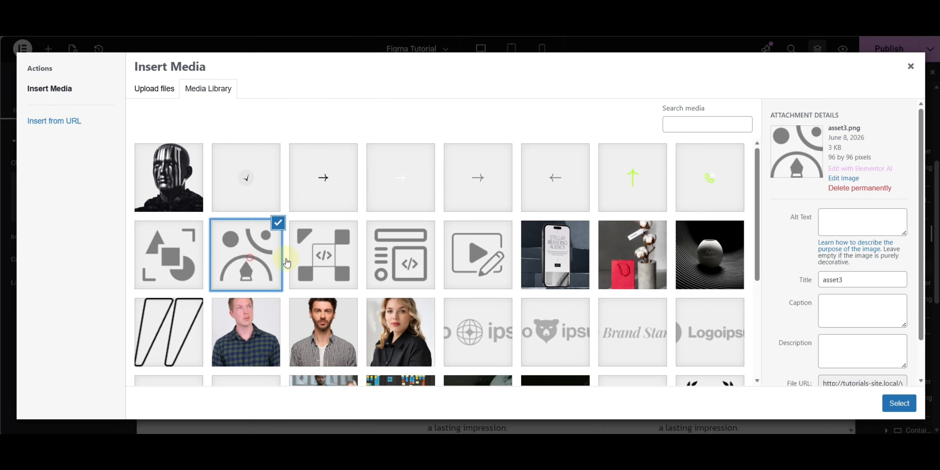
pyautogui.click(899, 403)
# - Replace the Web Development card's icon with the media library image of a code symbol framed by corner squares
pyautogui.click(409, 272)
pyautogui.click(57, 193)
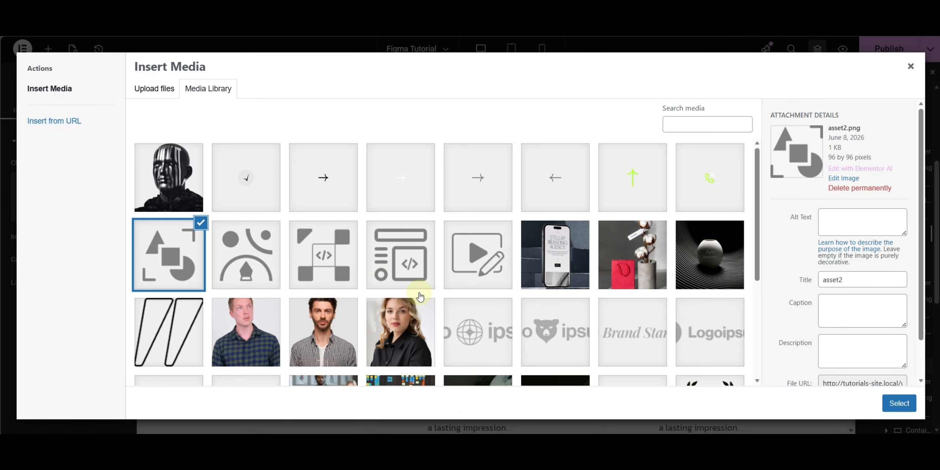
pyautogui.click(324, 255)
pyautogui.click(899, 403)
# - Replace the Video Production card's icon with the play-and-pencil image from the media library
pyautogui.click(401, 385)
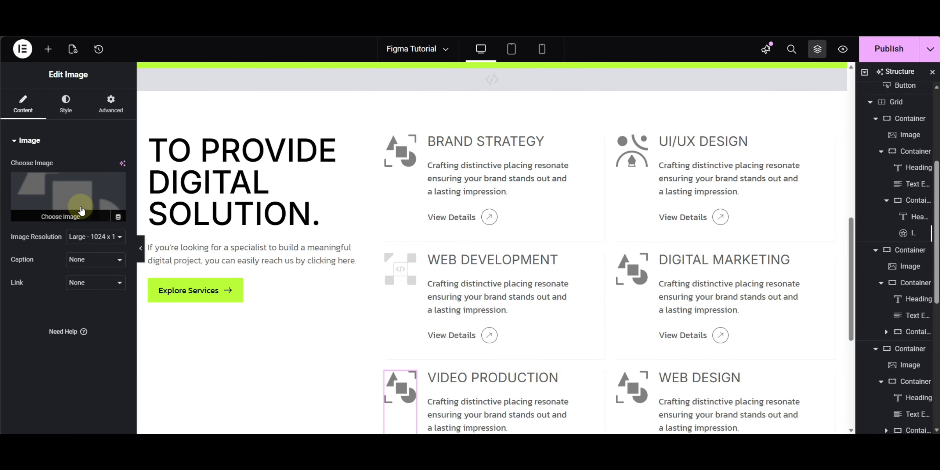
pyautogui.click(82, 211)
pyautogui.click(481, 261)
pyautogui.click(899, 401)
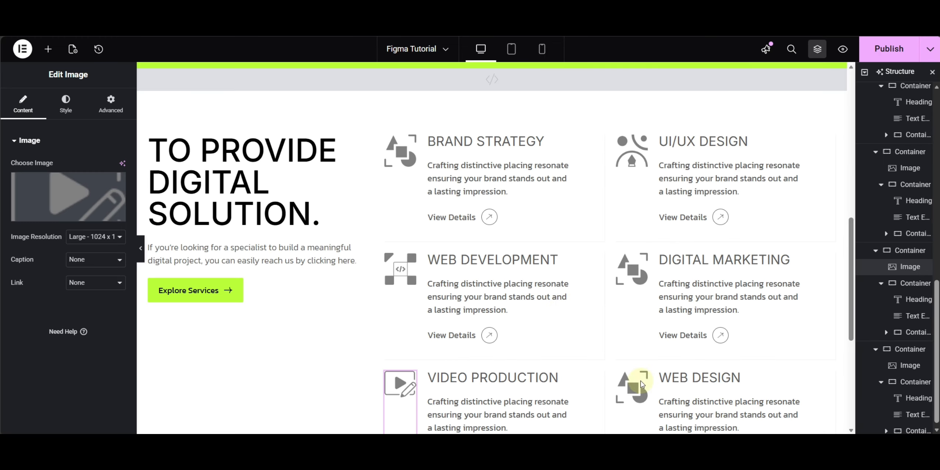
# - Replace the Web Design card's icon with the page-layout code image from the media library
pyautogui.click(631, 385)
pyautogui.click(68, 197)
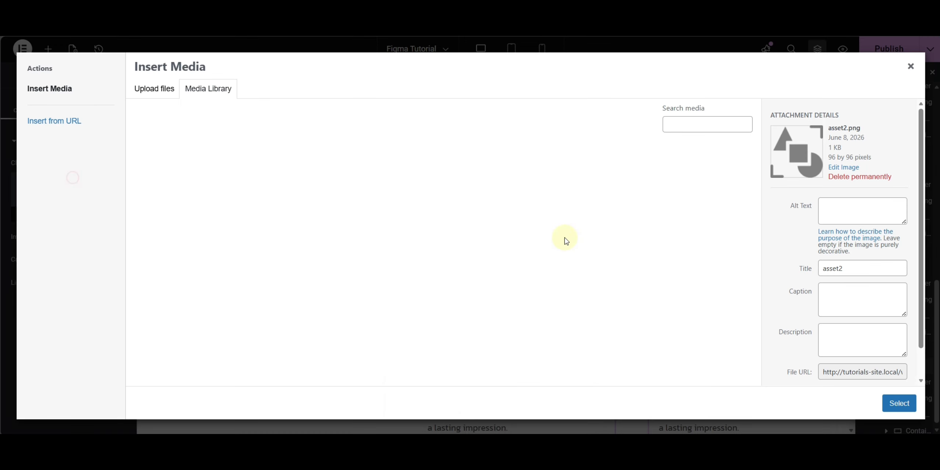
pyautogui.click(402, 253)
pyautogui.click(900, 403)
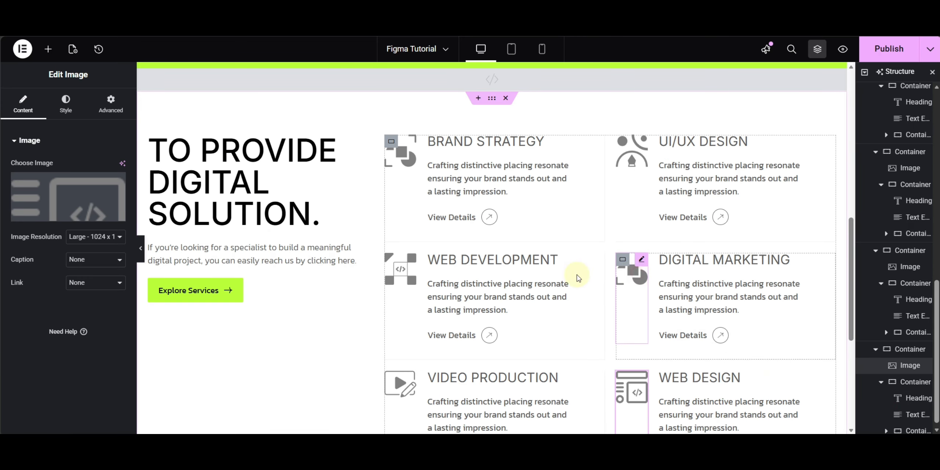
# - Replace the Digital Marketing card's icon with the same pen-nib image used on the UI/UX Design card
pyautogui.click(632, 271)
pyautogui.click(68, 197)
pyautogui.click(248, 252)
pyautogui.click(898, 401)
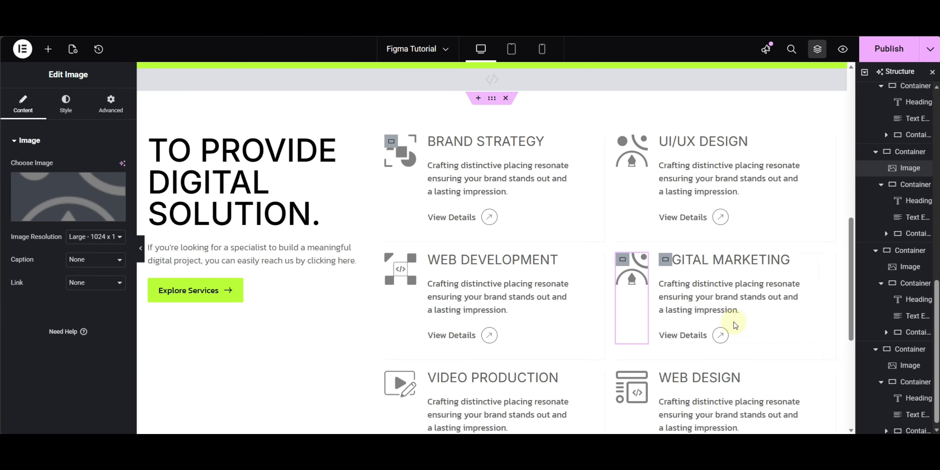
# - Review the finished services grid, check the Brand Strategy card container's spacing settings, and locate the parent Grid in the page structure
pyautogui.scroll(-5, 579, 258)
pyautogui.scroll(1, 663, 280)
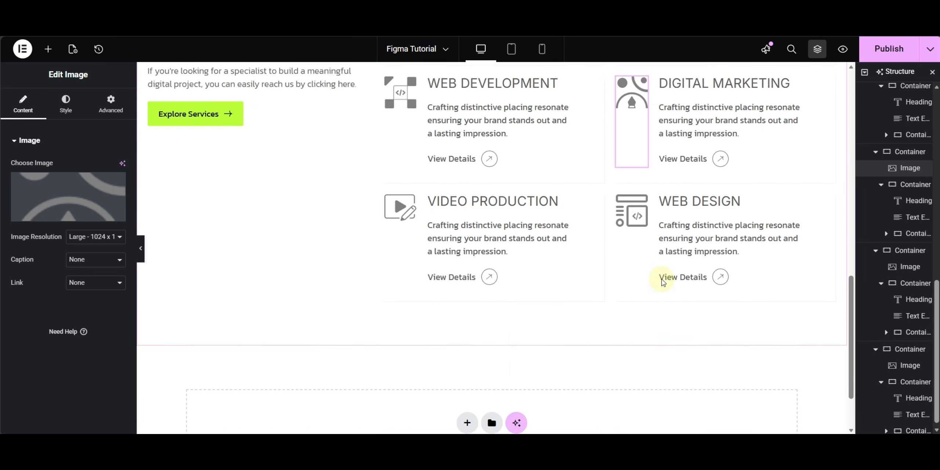
pyautogui.scroll(6, 662, 279)
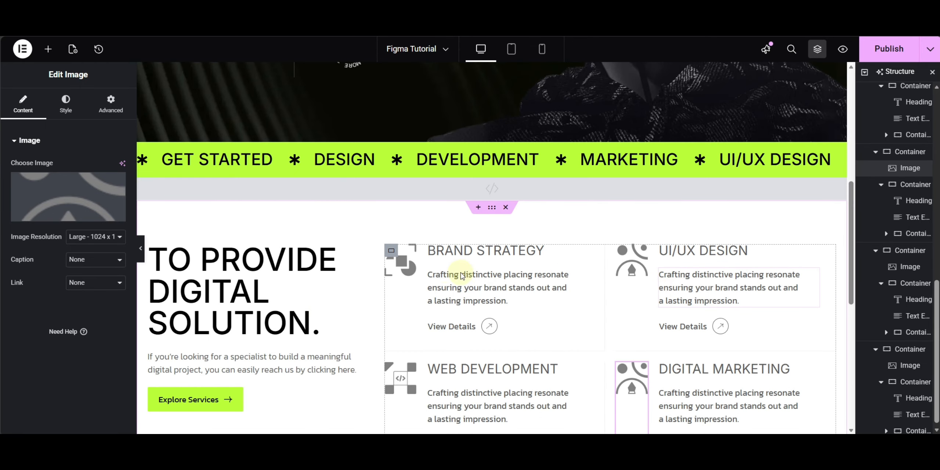
pyautogui.click(392, 250)
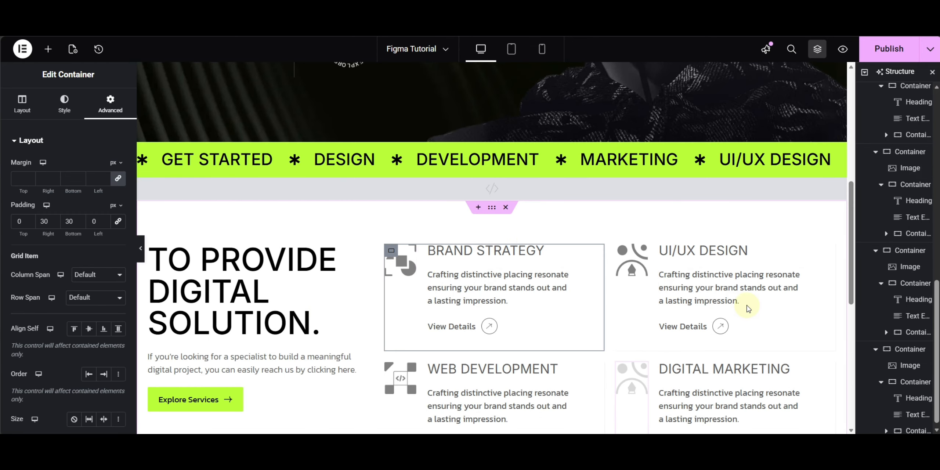
pyautogui.scroll(5, 882, 253)
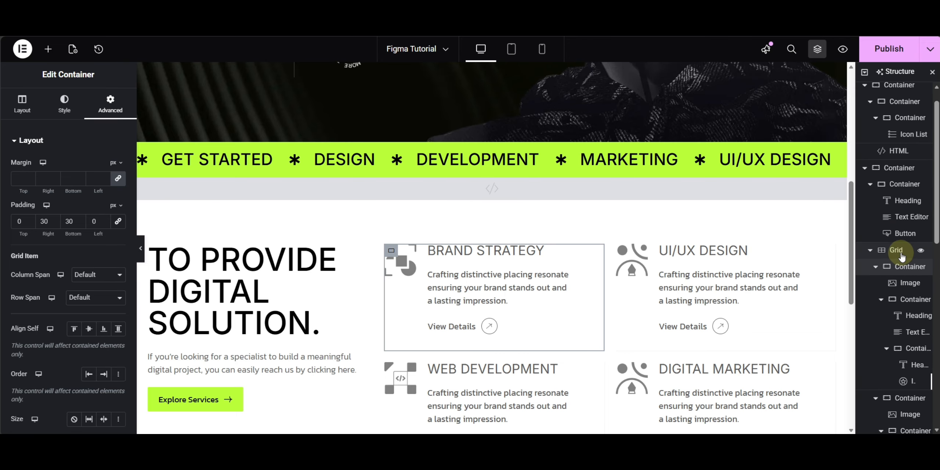
# - Set the column and row gaps of the services grid to 0 px
pyautogui.click(896, 250)
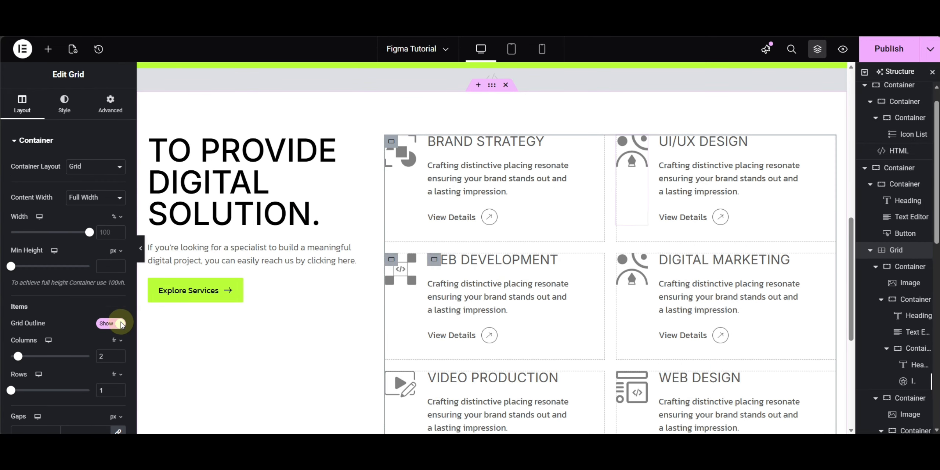
pyautogui.scroll(-5, 84, 392)
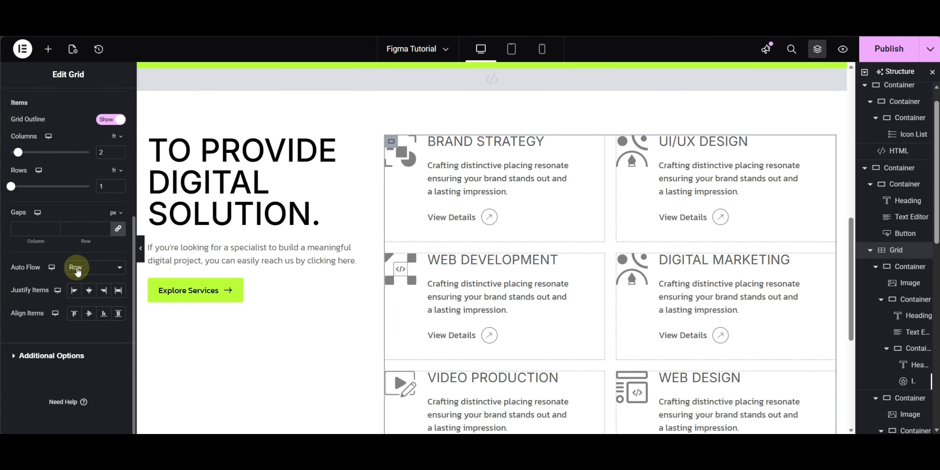
pyautogui.write('0')
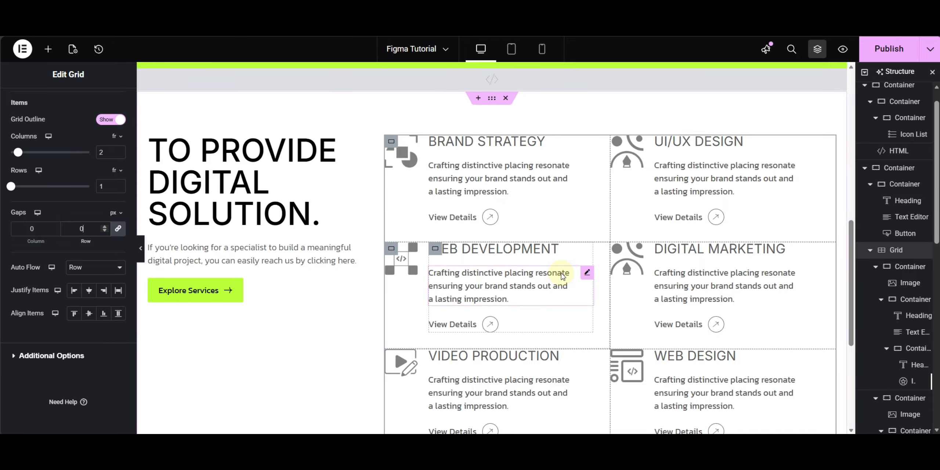
# - Set the UI/UX Design card container's right padding to 0 px and left padding to 30 px
pyautogui.click(618, 141)
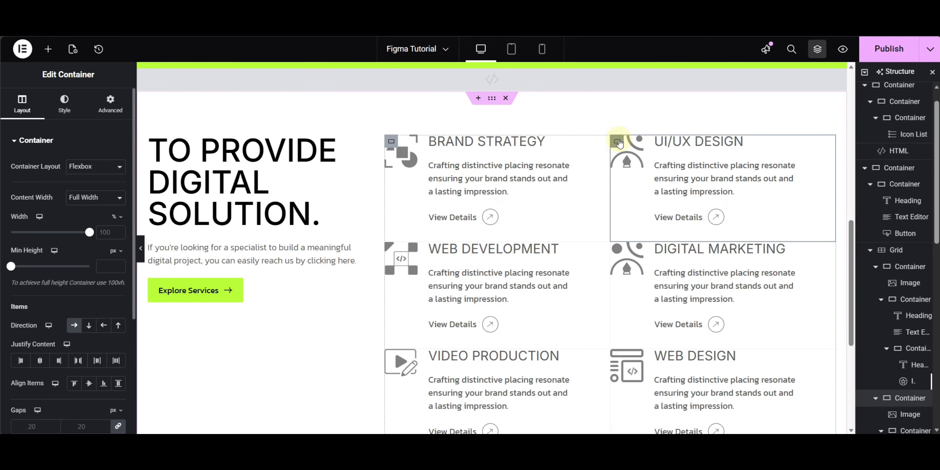
pyautogui.click(101, 108)
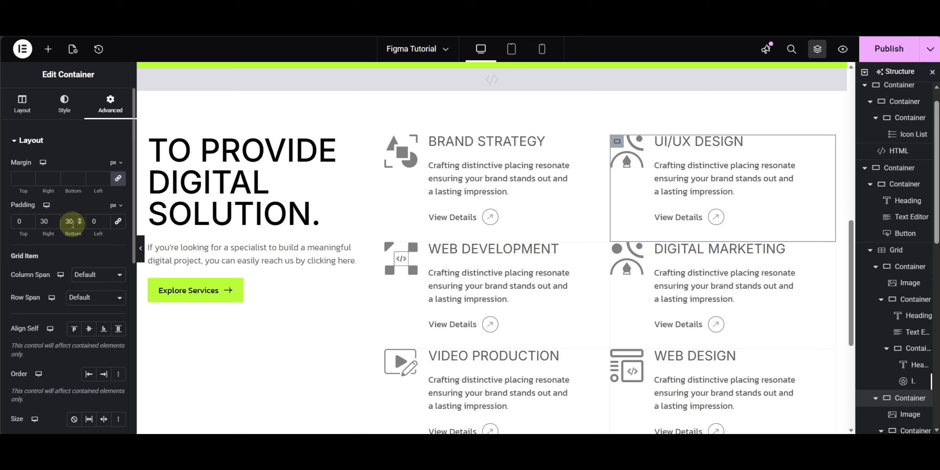
pyautogui.doubleClick(44, 221)
pyautogui.write('0')
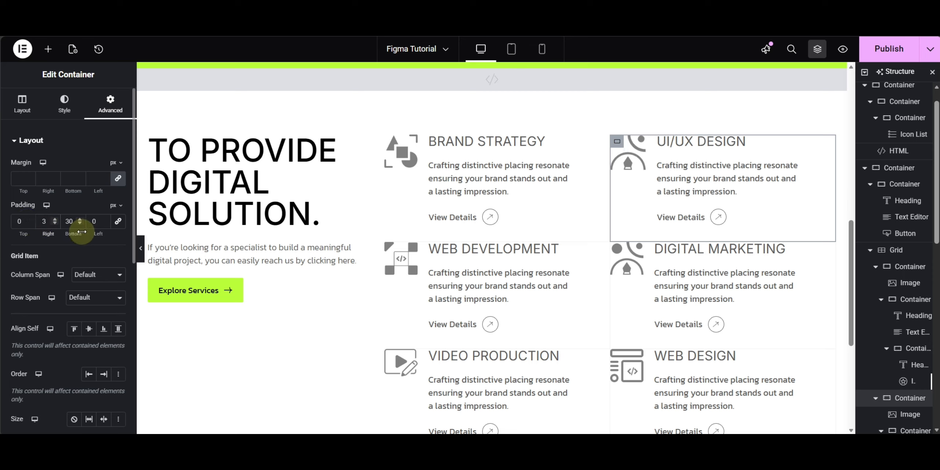
pyautogui.write('30')
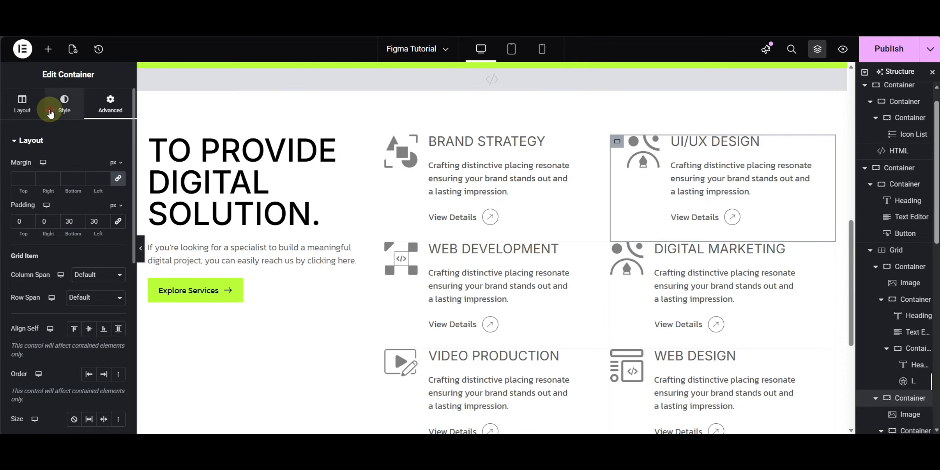
# - Set the UI/UX Design card's right border width to 0 px and preview the section without the editing panels
pyautogui.click(64, 104)
pyautogui.click(53, 259)
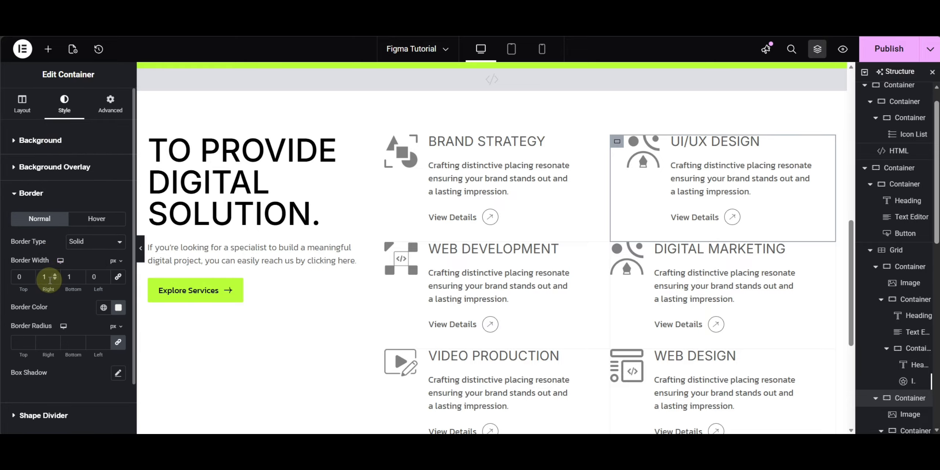
pyautogui.press('BackSpace')
pyautogui.write('0')
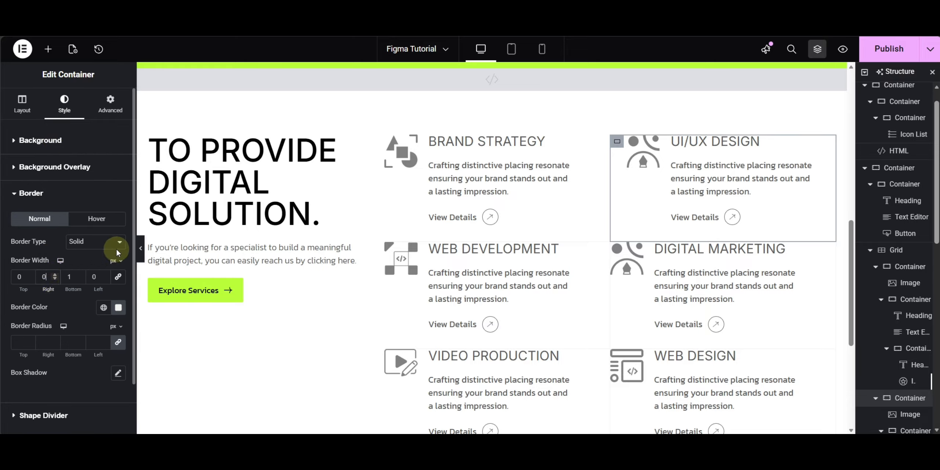
pyautogui.click(141, 249)
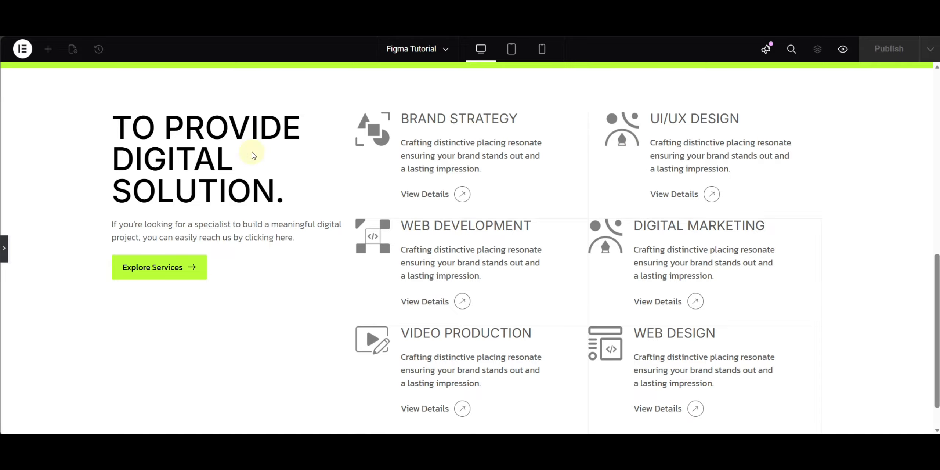
pyautogui.click(4, 248)
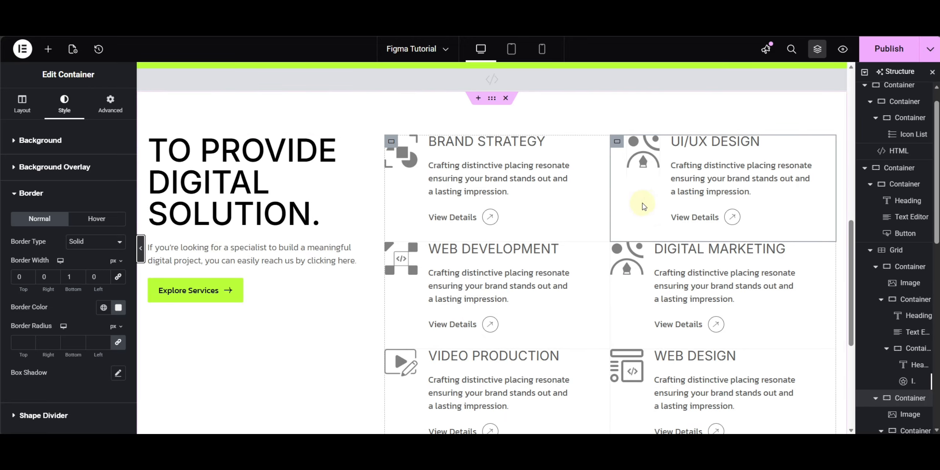
# - Set the Web Development card container's top padding to 30 px and open its border settings
pyautogui.click(391, 250)
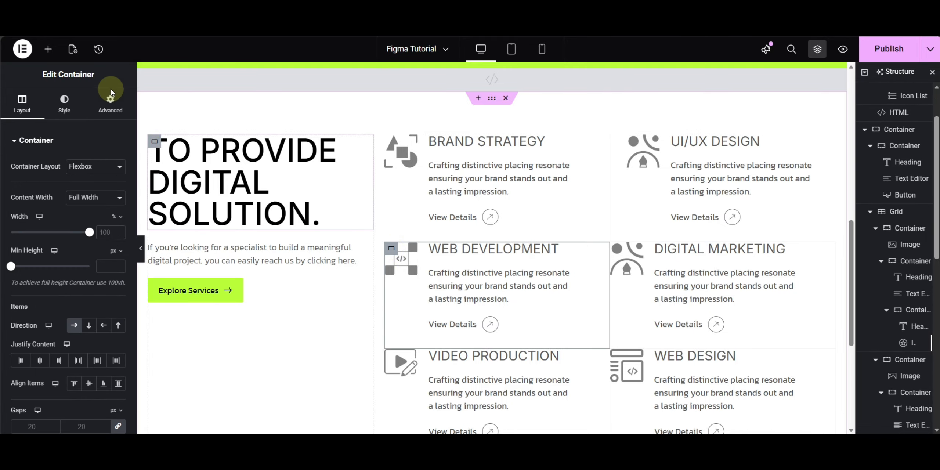
pyautogui.click(110, 104)
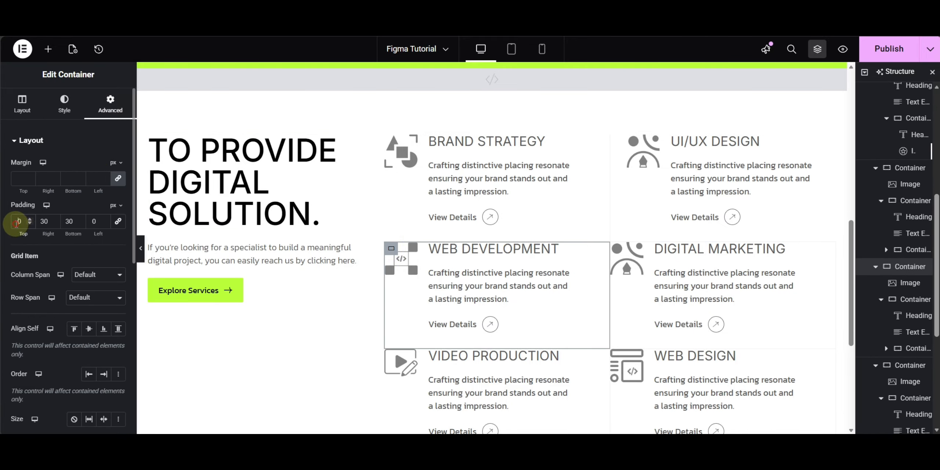
pyautogui.write('3')
pyautogui.click(64, 102)
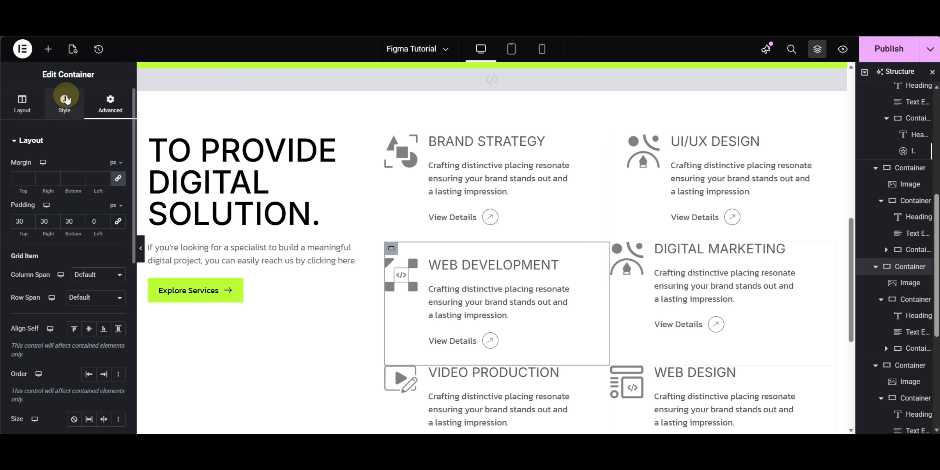
pyautogui.click(58, 259)
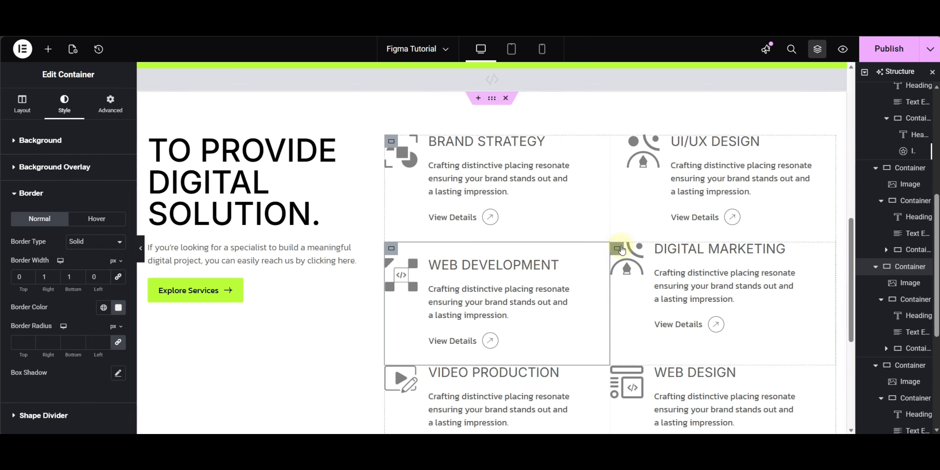
# - Set the Digital Marketing card's padding to 30 px top, 0 px right and 30 px left, and its right border width to 0 px
pyautogui.click(618, 249)
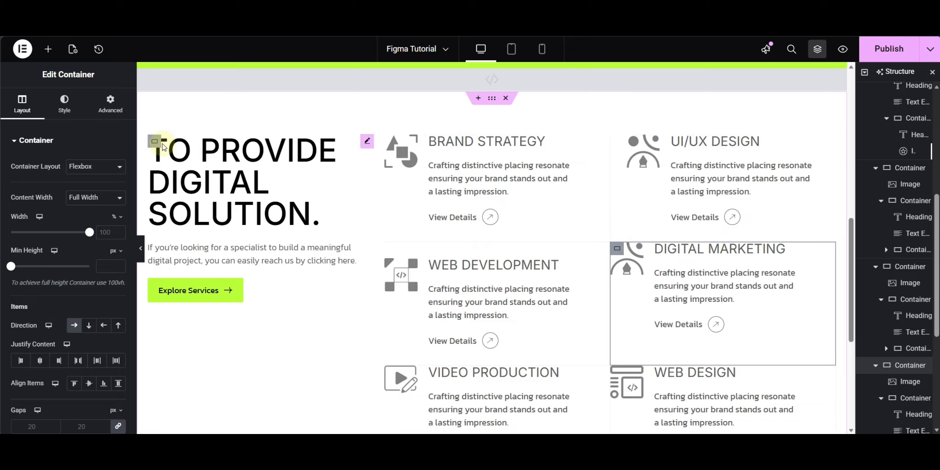
pyautogui.click(110, 102)
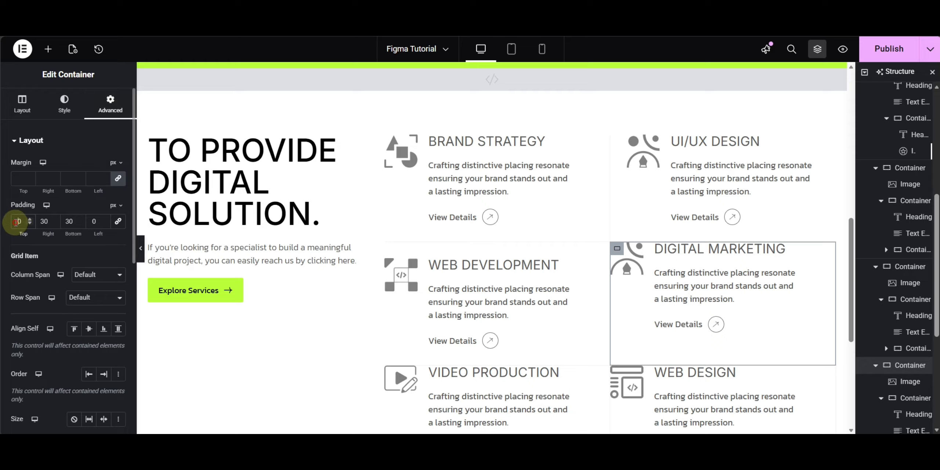
pyautogui.write('3')
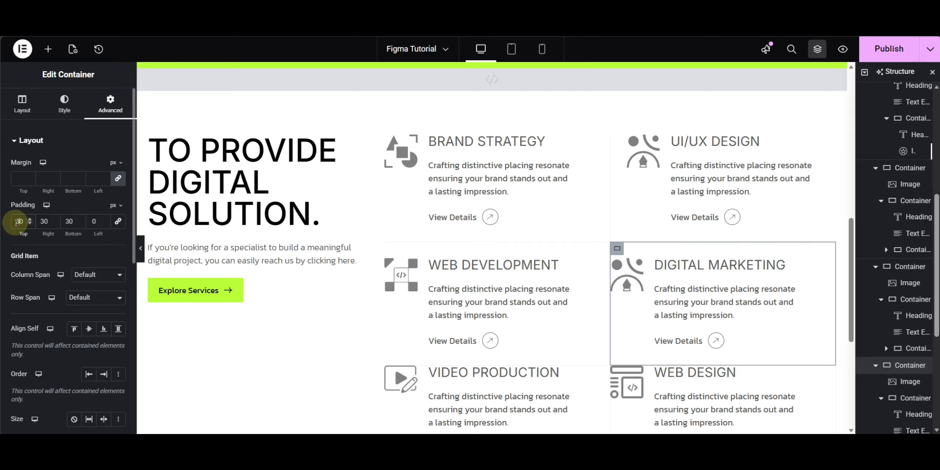
pyautogui.click(88, 221)
pyautogui.write('3')
pyautogui.press('BackSpace')
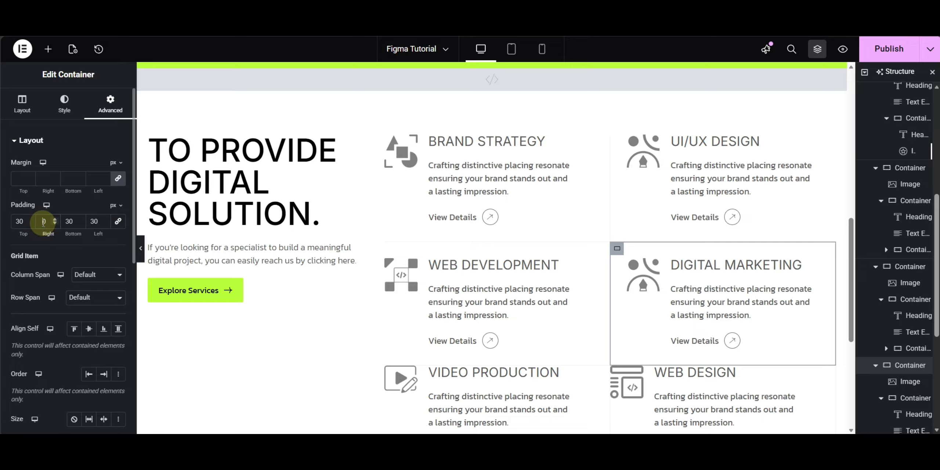
pyautogui.click(64, 105)
pyautogui.click(53, 259)
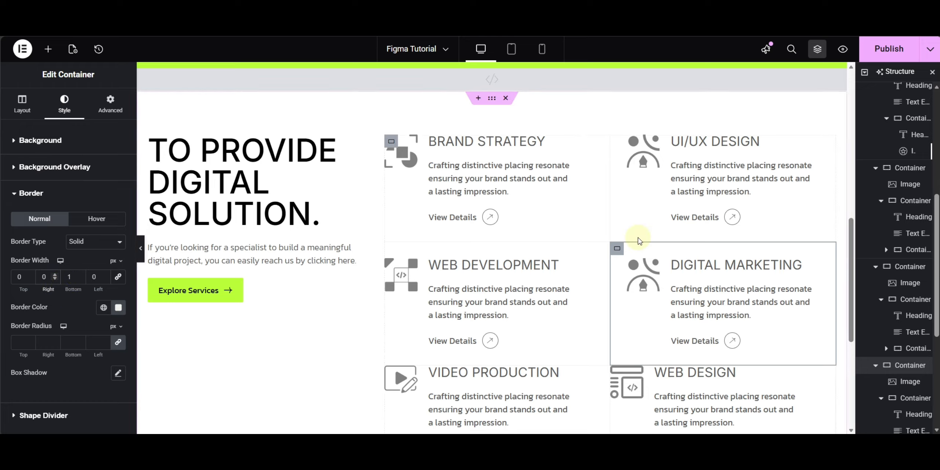
# - Set the Video Production card's padding to 30 px top and 0 px bottom, and its bottom border width to 0 px
pyautogui.scroll(-3, 463, 257)
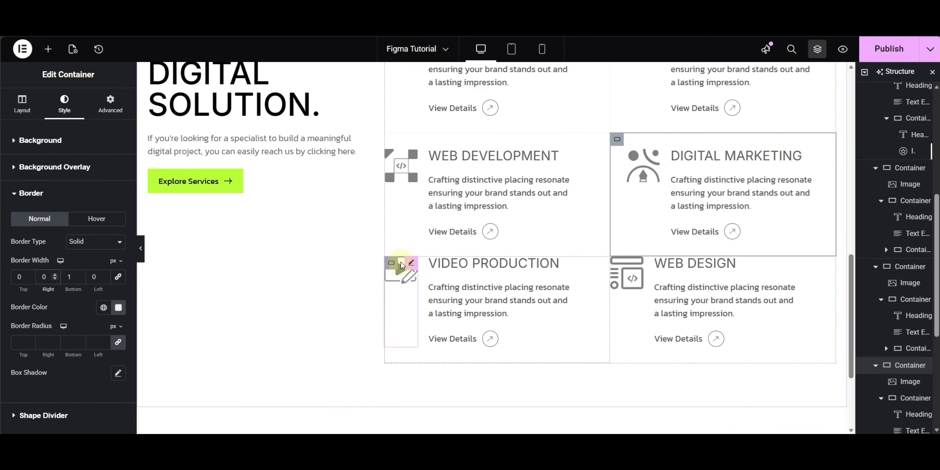
pyautogui.click(391, 264)
pyautogui.click(110, 102)
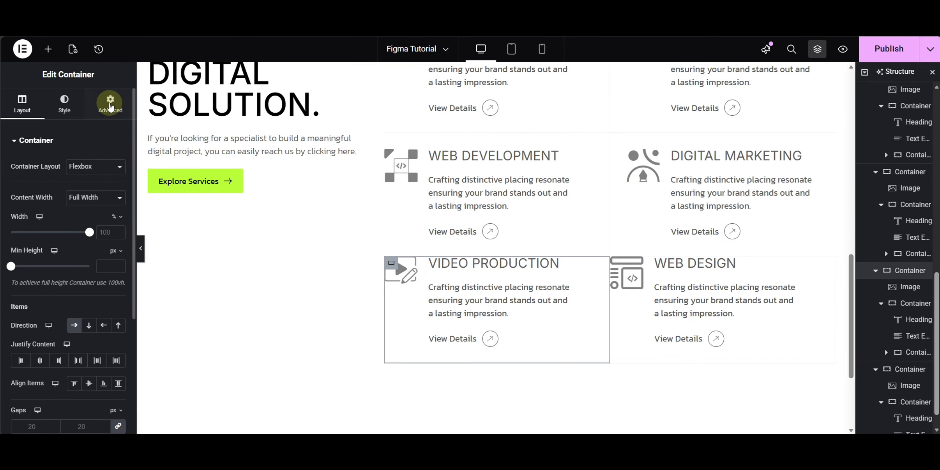
pyautogui.click(72, 220)
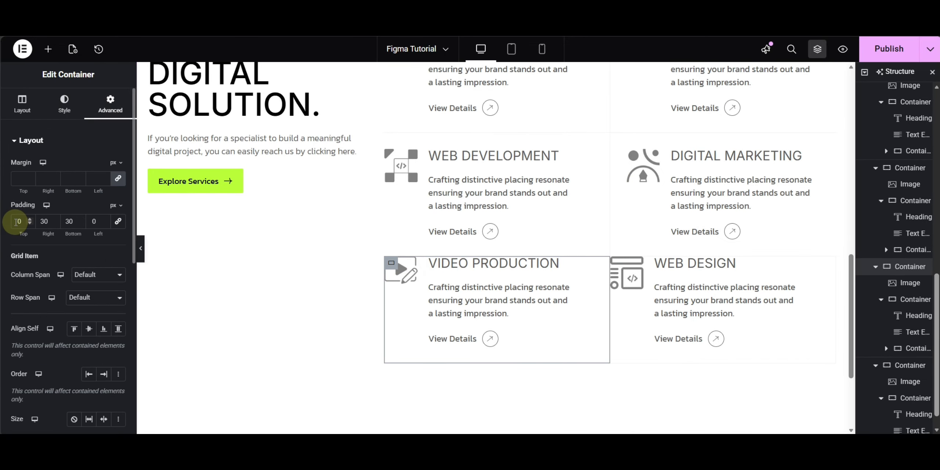
pyautogui.write('3')
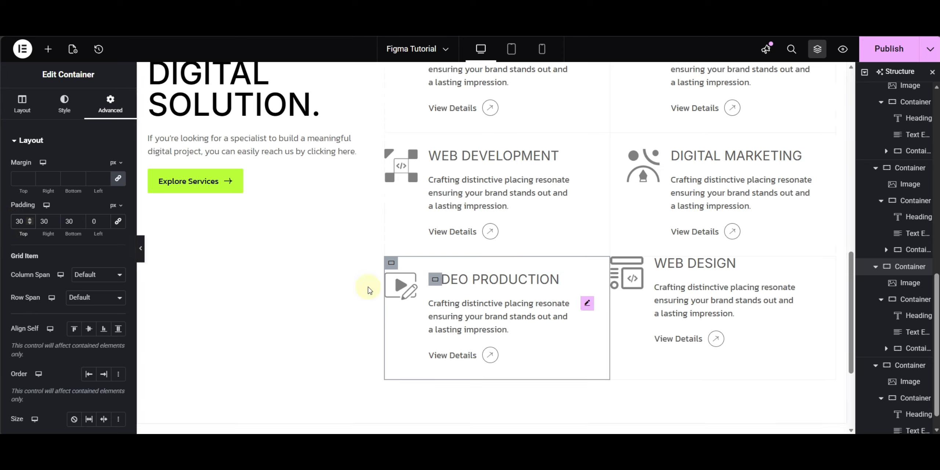
pyautogui.click(70, 221)
pyautogui.press('BackSpace')
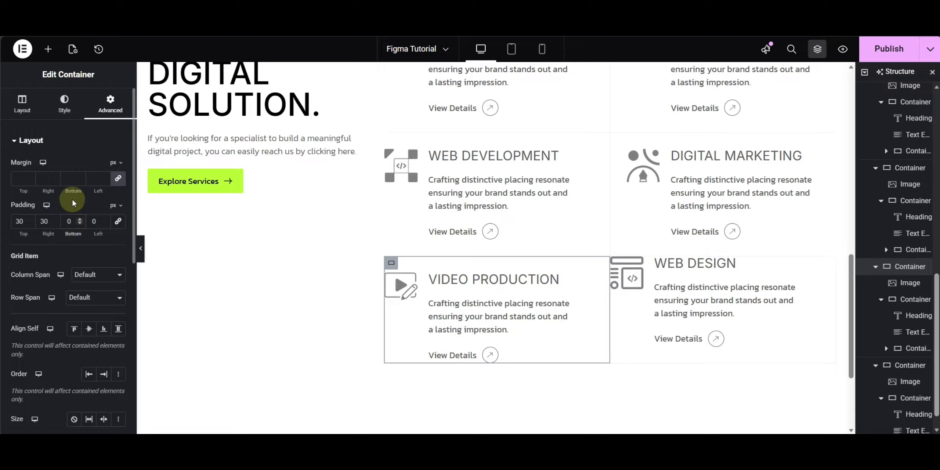
pyautogui.click(67, 113)
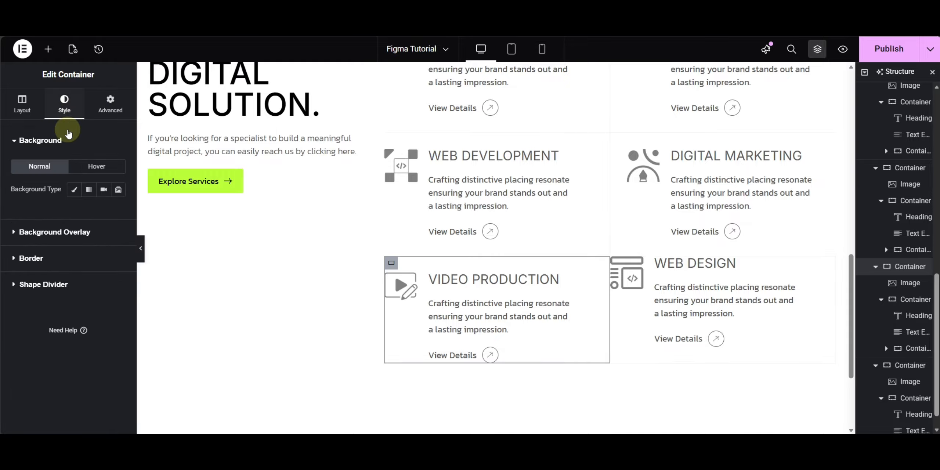
pyautogui.click(56, 261)
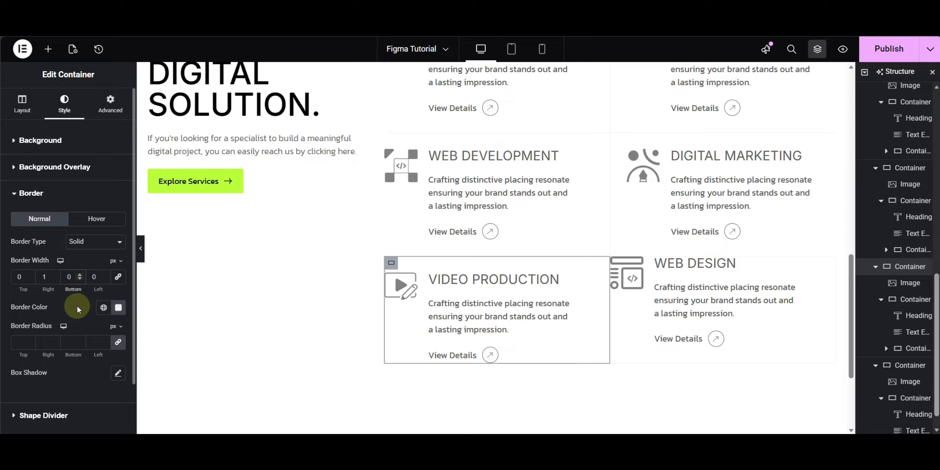
# - Set the Web Design card container's padding to 30 px top, 0 px right, 0 px bottom and 30 px left
pyautogui.click(619, 267)
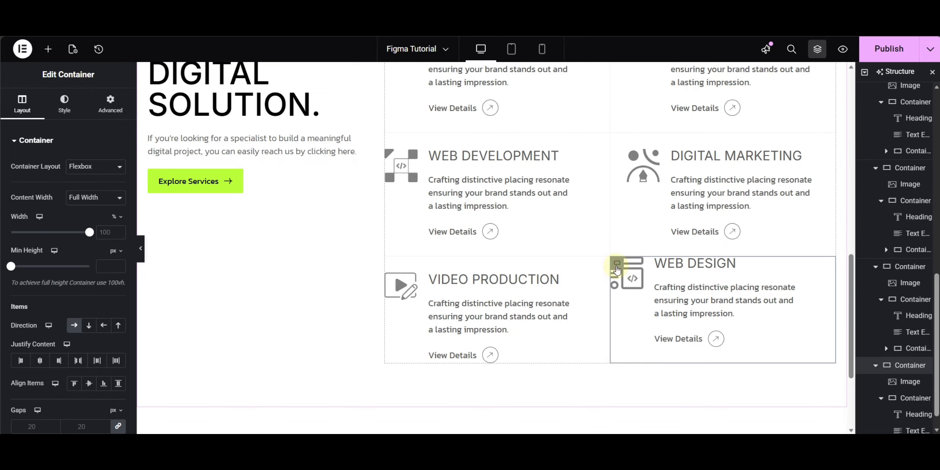
pyautogui.click(110, 104)
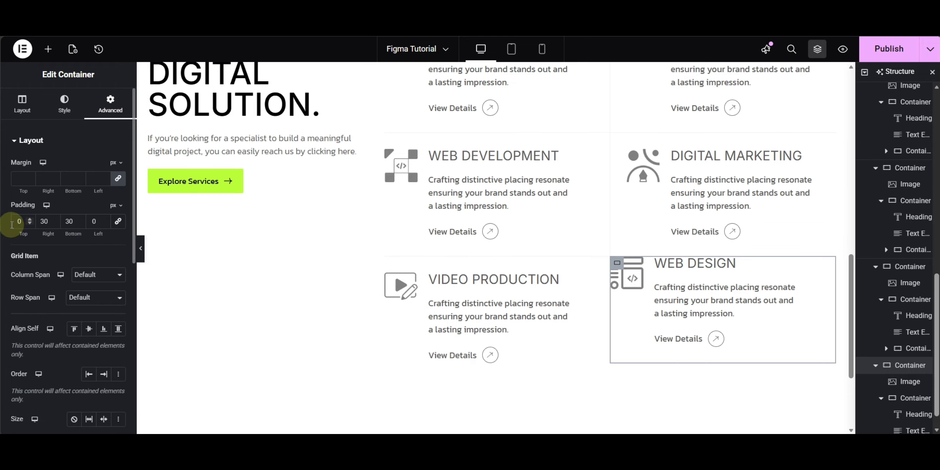
pyautogui.write('3')
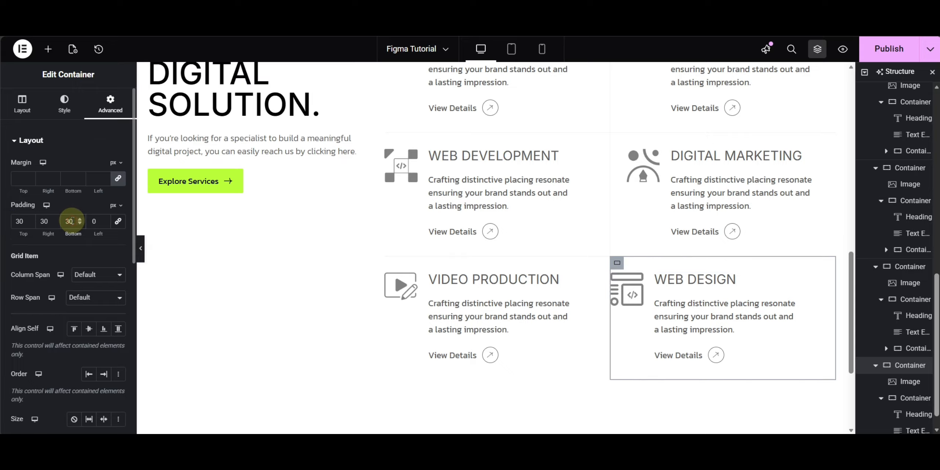
pyautogui.doubleClick(71, 220)
pyautogui.write('0')
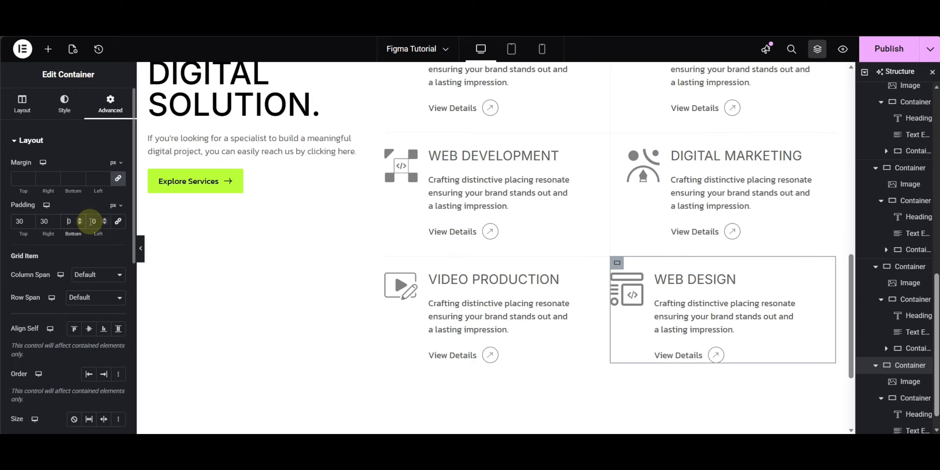
pyautogui.write('3')
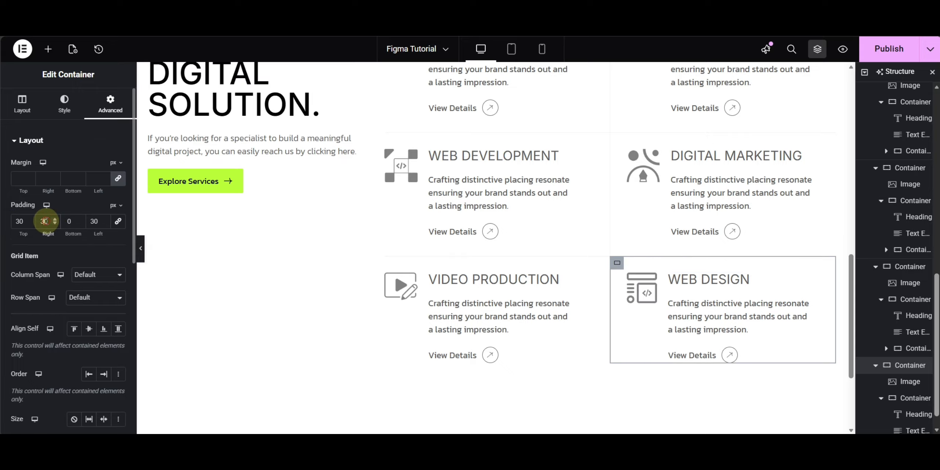
pyautogui.doubleClick(45, 221)
pyautogui.write('0')
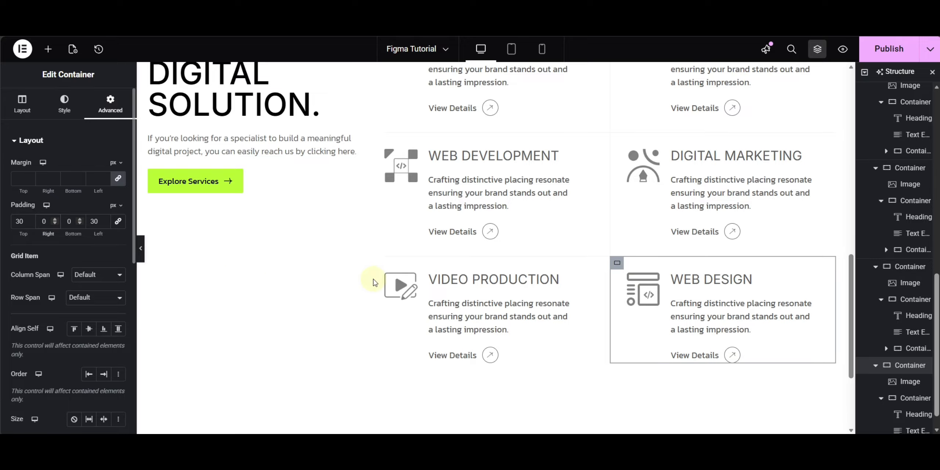
# - Remove the Web Design card's border by setting its border type to None
pyautogui.click(64, 104)
pyautogui.click(31, 258)
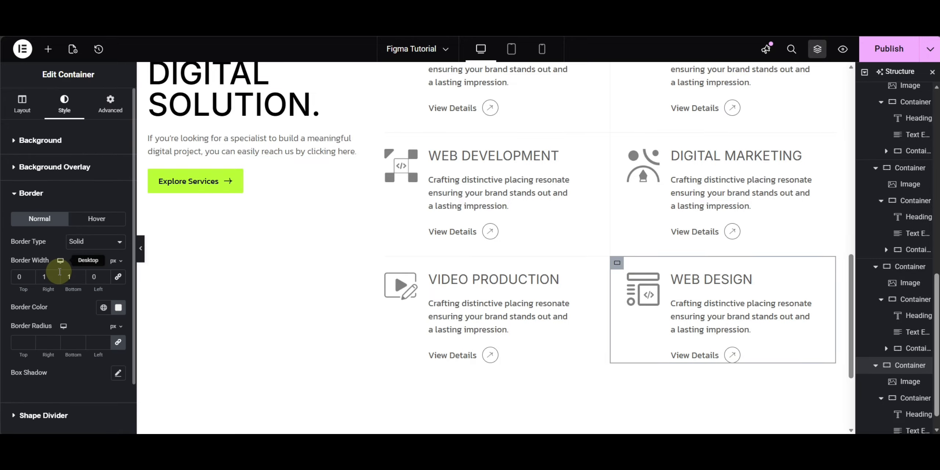
pyautogui.click(100, 245)
pyautogui.click(84, 274)
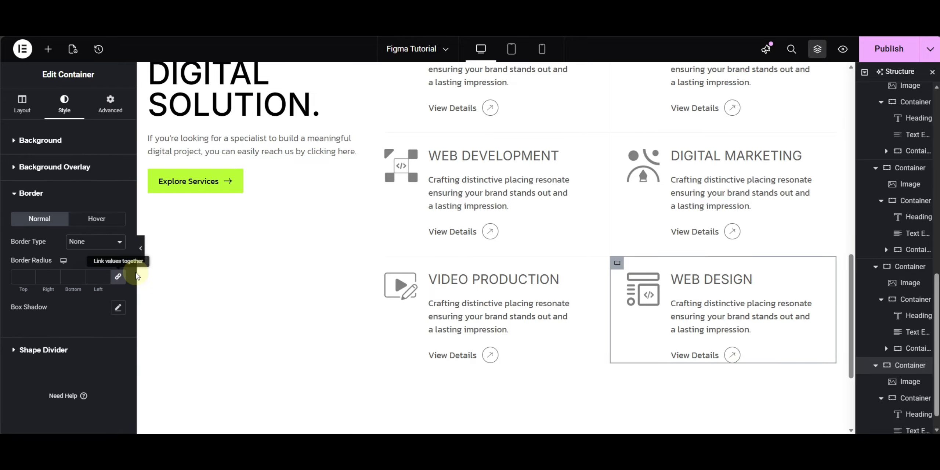
# - Set the services section's outer container gaps to 60 px for both column and row
pyautogui.click(141, 247)
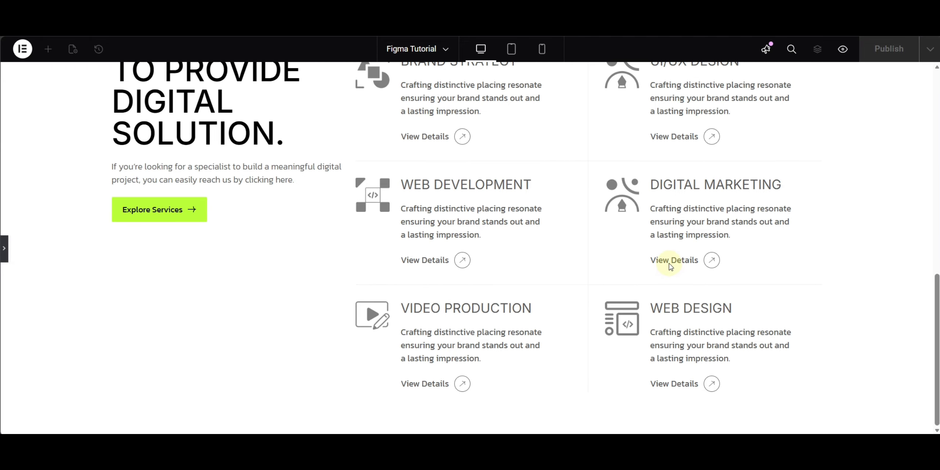
pyautogui.scroll(5, 671, 266)
pyautogui.click(5, 244)
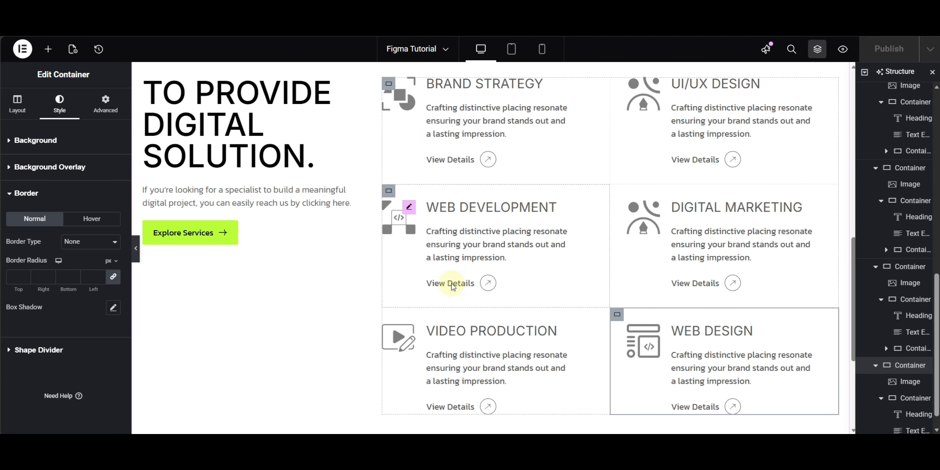
pyautogui.scroll(3, 452, 287)
pyautogui.click(492, 149)
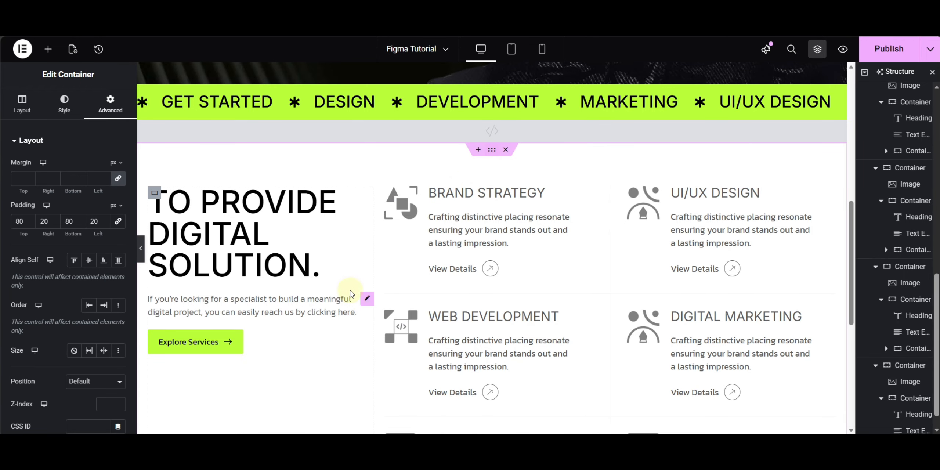
pyautogui.click(28, 105)
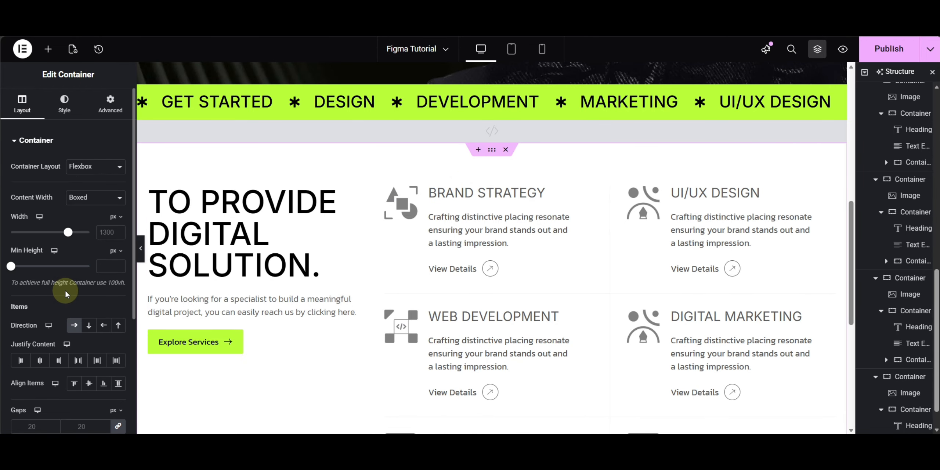
pyautogui.scroll(-5, 71, 292)
pyautogui.click(86, 251)
pyautogui.write('60')
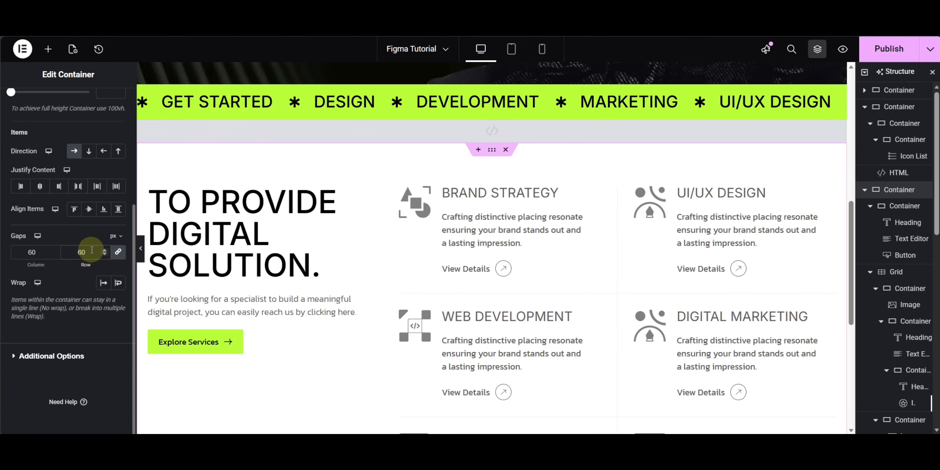
pyautogui.scroll(-7, 682, 237)
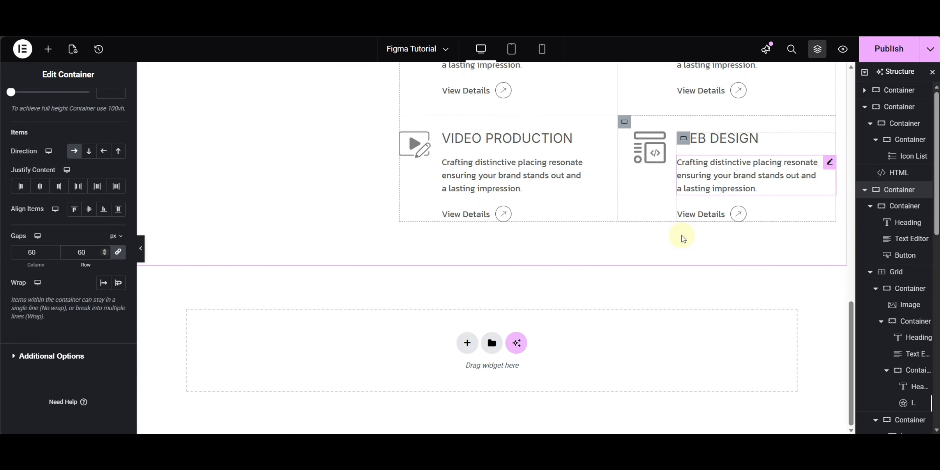
pyautogui.scroll(5, 682, 238)
# - Switch to the Figma design and examine the projects section that follows the services cards
pyautogui.hotkey('alt', 'Tab')
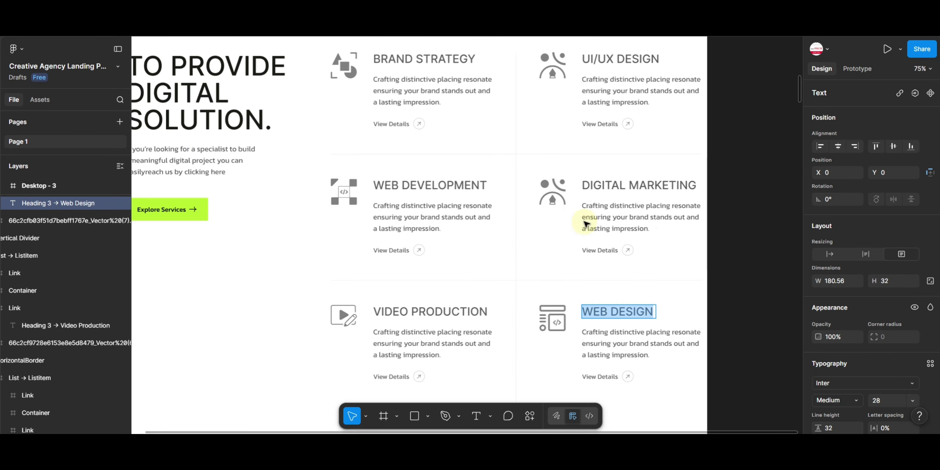
pyautogui.moveTo(378, 209); pyautogui.dragTo(450, 241)
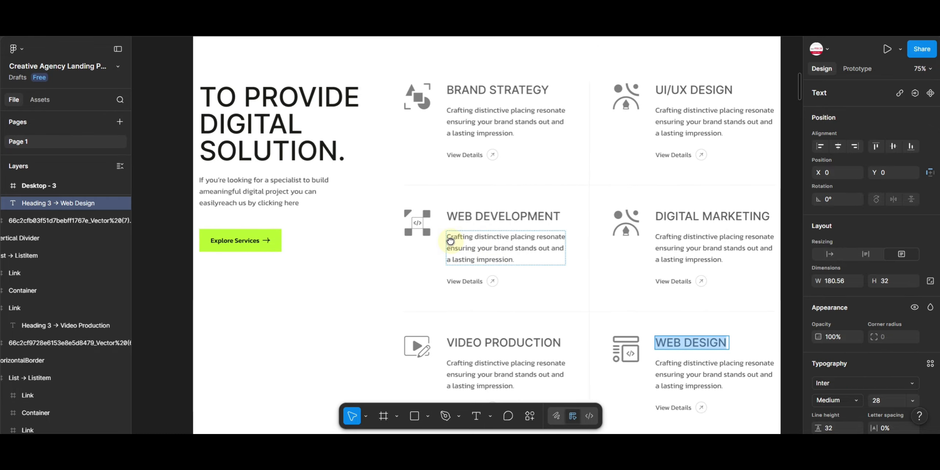
pyautogui.scroll(-6, 594, 224)
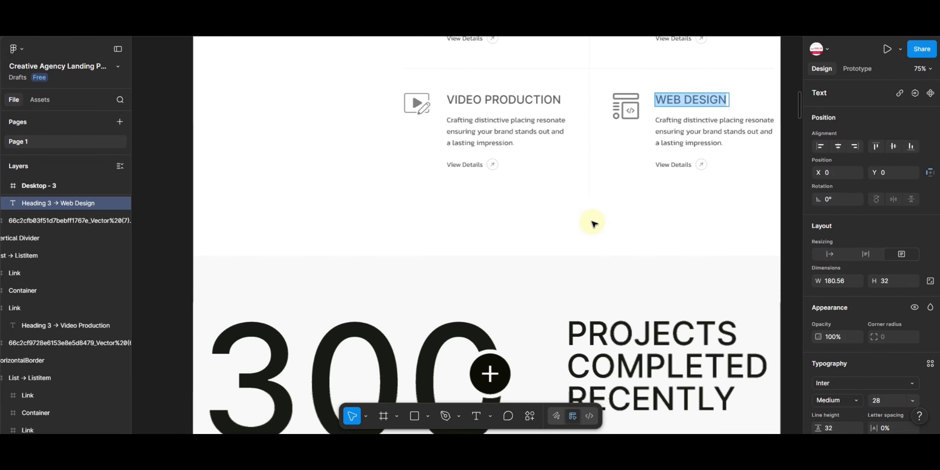
pyautogui.scroll(-4, 592, 222)
pyautogui.scroll(-5, 593, 222)
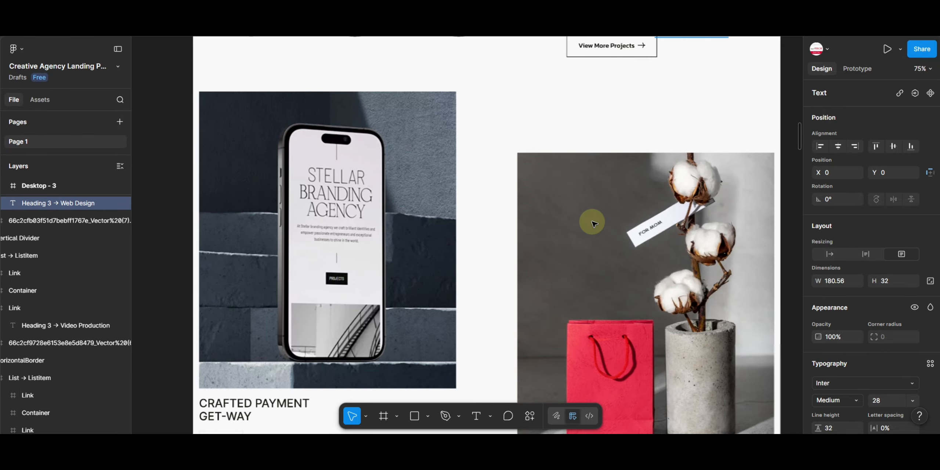
pyautogui.scroll(3, 593, 220)
pyautogui.scroll(3, 593, 229)
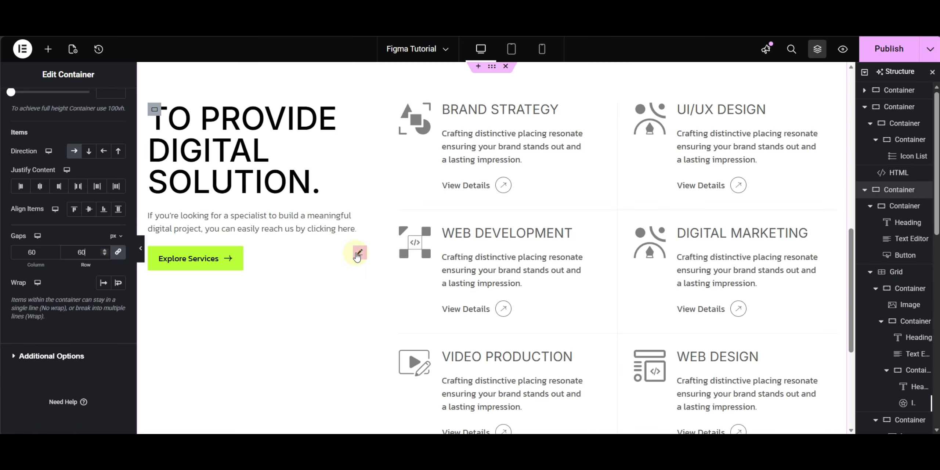
# - Back in Elementor, add a new single Flexbox container with row direction below the services section
pyautogui.scroll(-5, 513, 279)
pyautogui.click(466, 337)
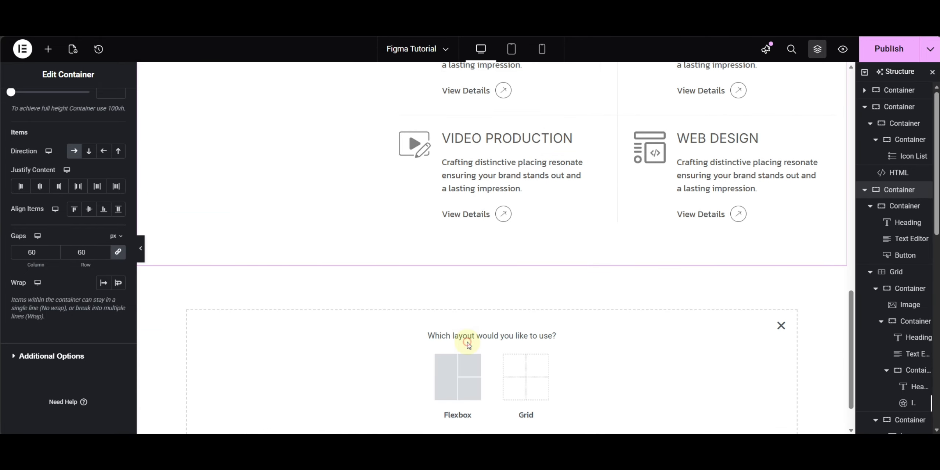
pyautogui.click(451, 372)
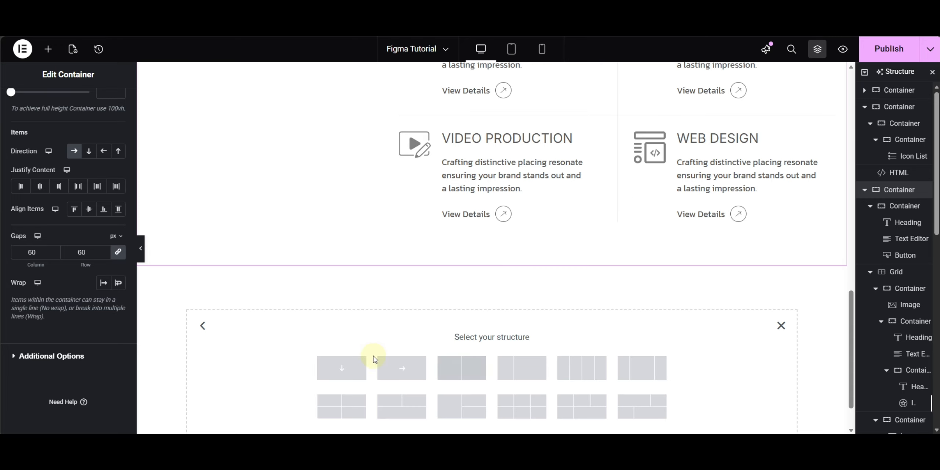
pyautogui.click(407, 366)
# - Set the new container's padding to 80 px top and bottom and 20 px right and left
pyautogui.click(109, 104)
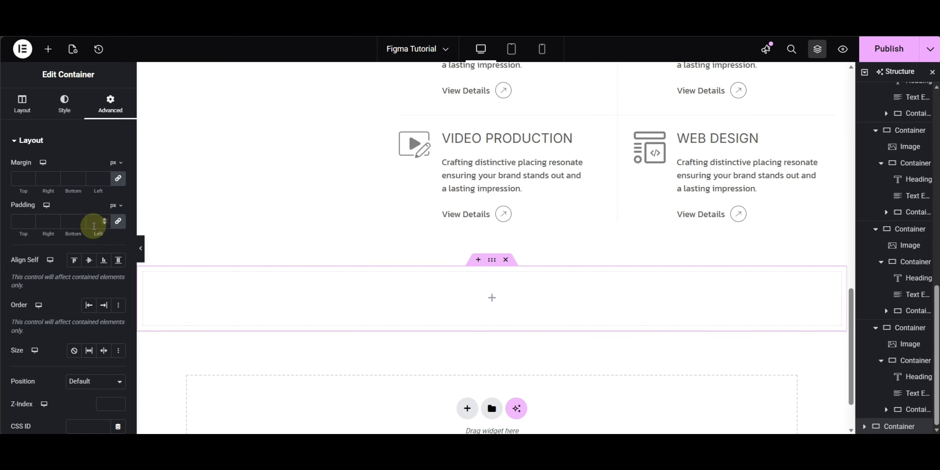
pyautogui.click(118, 221)
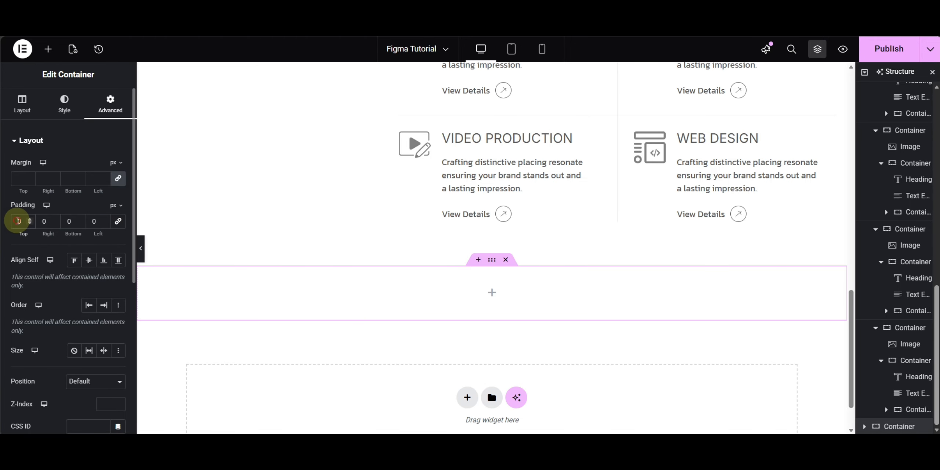
pyautogui.write('8')
pyautogui.click(41, 225)
pyautogui.write('2')
pyautogui.click(66, 225)
pyautogui.write('8')
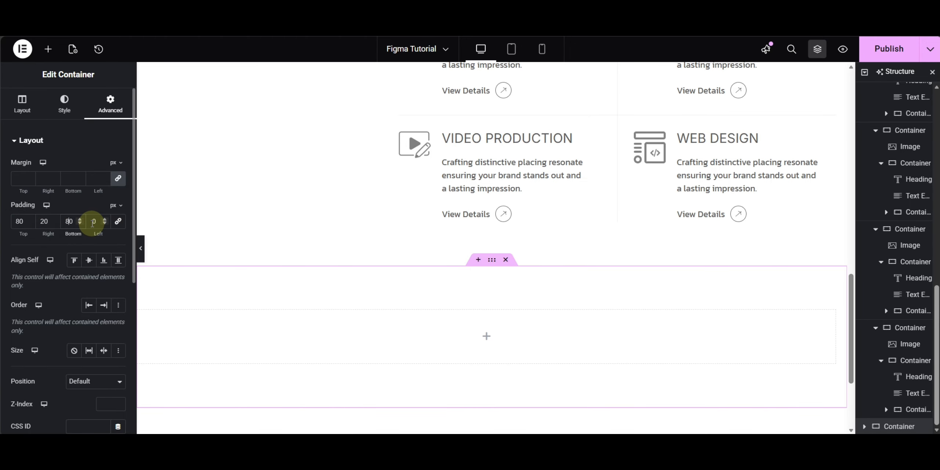
pyautogui.click(171, 242)
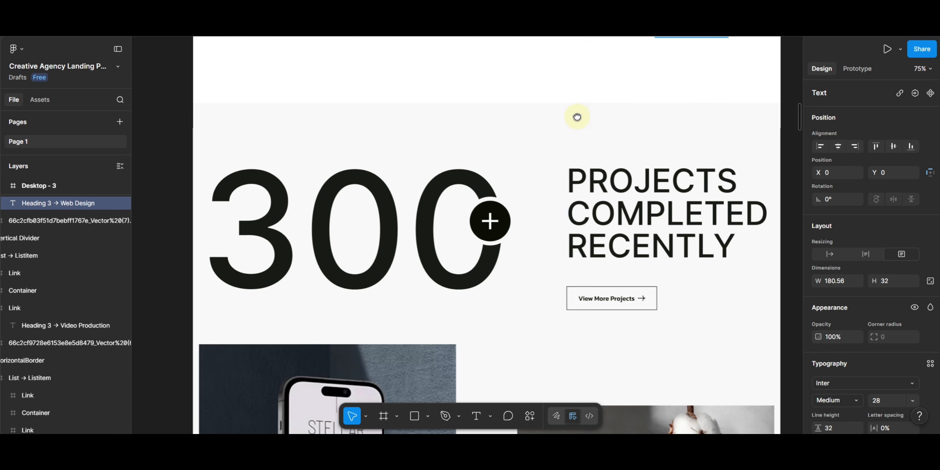
# - In Figma, select the projects section frame and copy its fill color code
pyautogui.hscroll(2, 514, 115)
pyautogui.click(401, 143)
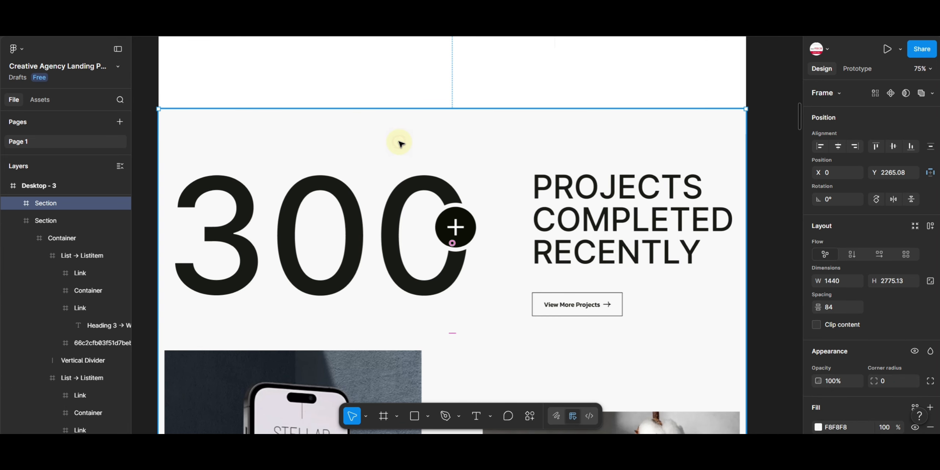
pyautogui.scroll(-3, 882, 323)
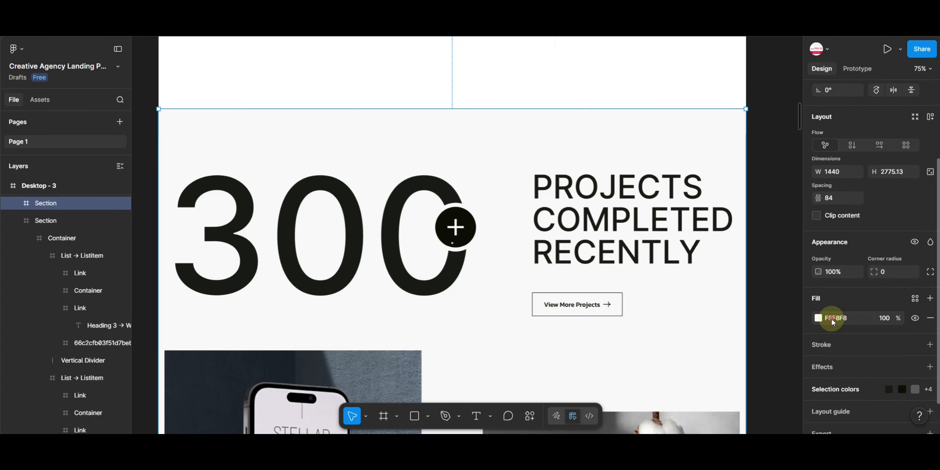
pyautogui.click(833, 320)
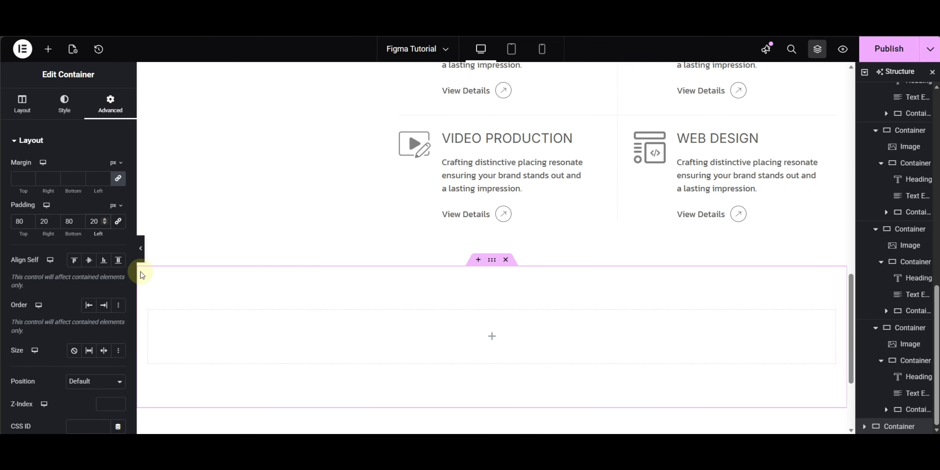
# - Back in Elementor, give the new container a classic background with the color F8F8F8
pyautogui.click(65, 105)
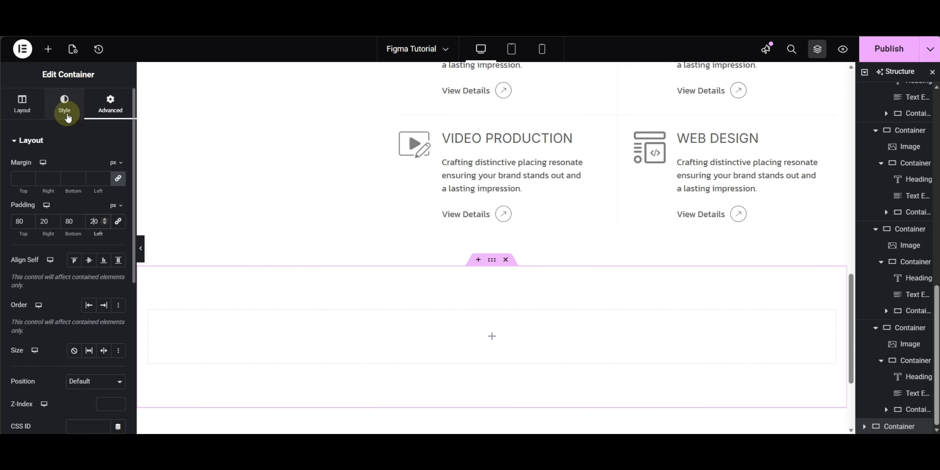
pyautogui.click(74, 192)
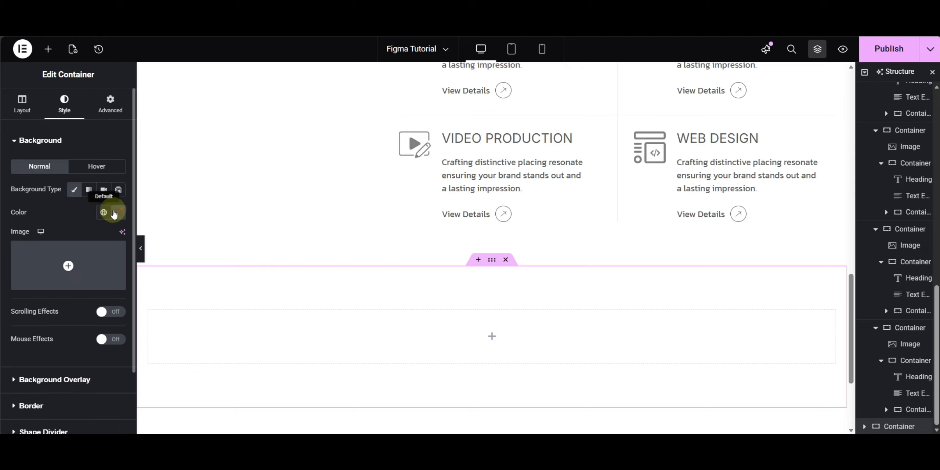
pyautogui.click(117, 213)
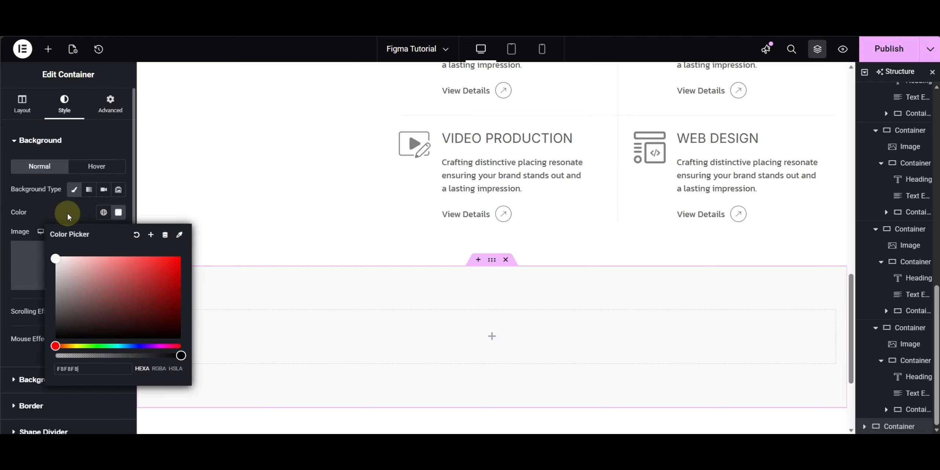
pyautogui.click(437, 244)
pyautogui.scroll(-3, 523, 250)
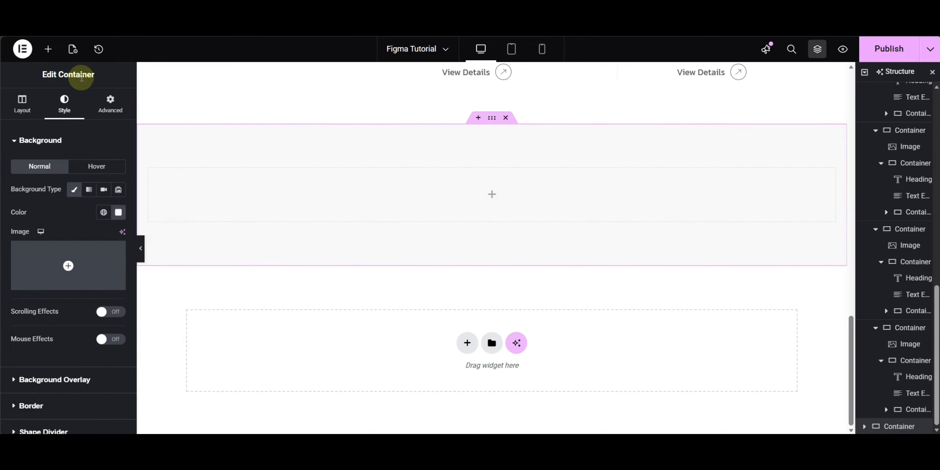
# - Add an inner container with 0 px padding to the grey section and duplicate it to form two columns
pyautogui.click(47, 49)
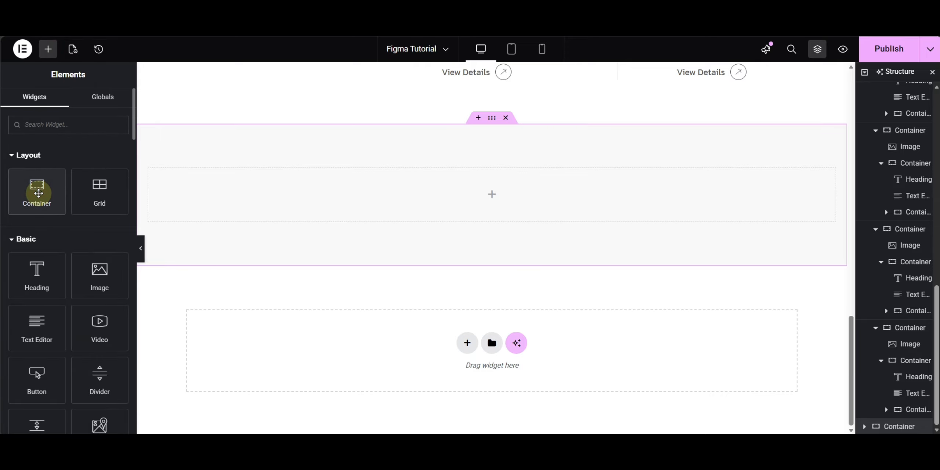
pyautogui.click(39, 193)
pyautogui.click(110, 102)
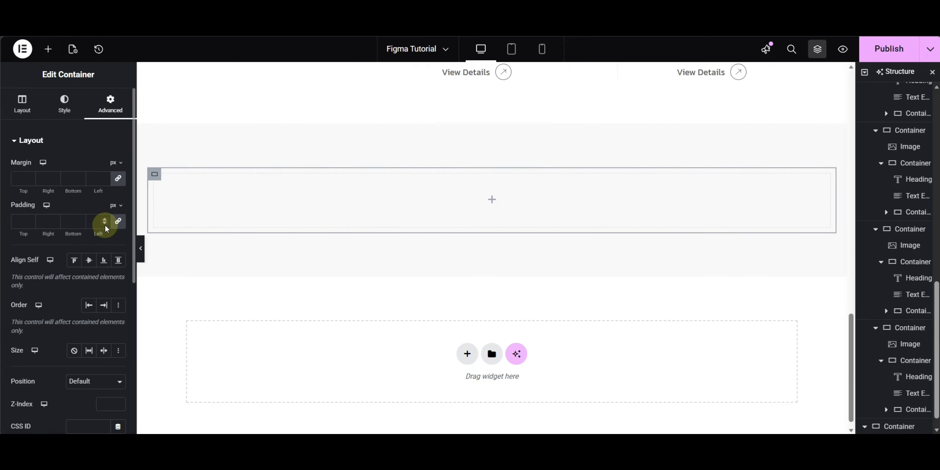
pyautogui.click(105, 223)
pyautogui.rightClick(343, 194)
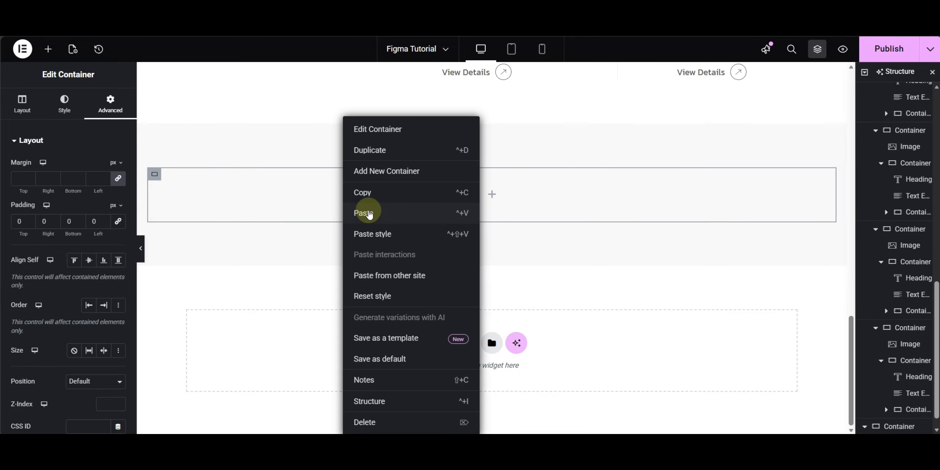
pyautogui.click(365, 151)
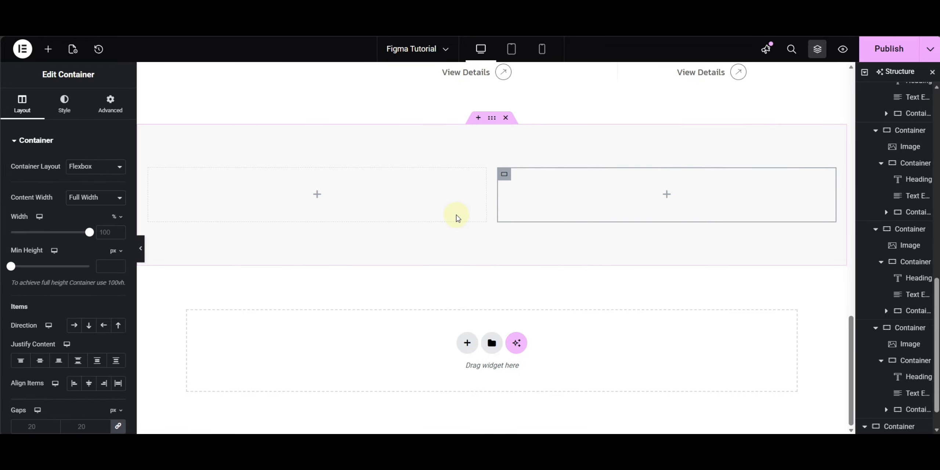
# - Find the Counter widget and place it in the first column of the grey section
pyautogui.click(48, 48)
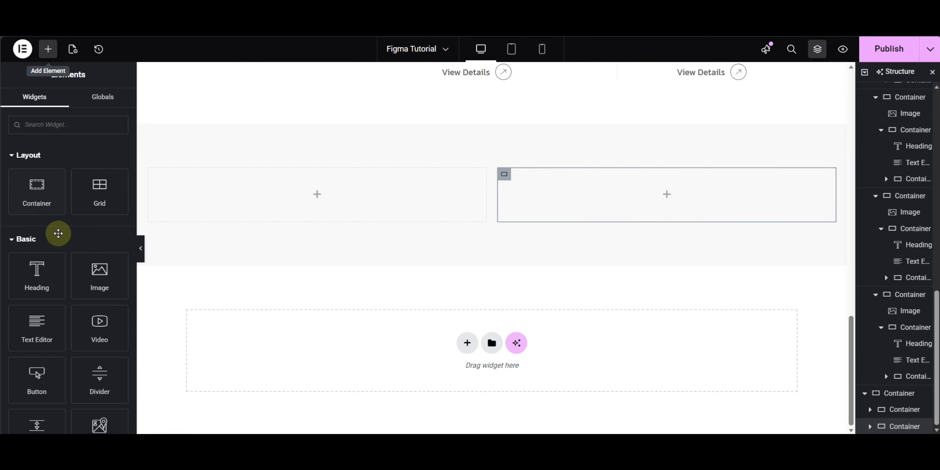
pyautogui.write('coun')
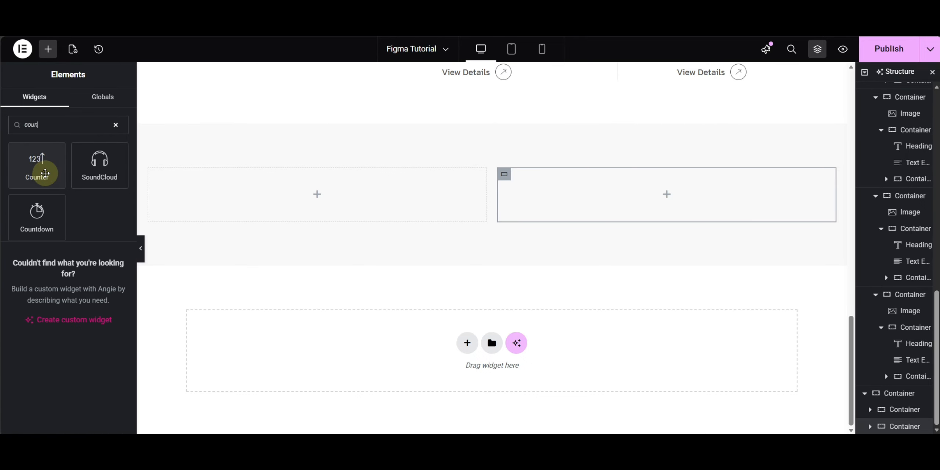
pyautogui.moveTo(45, 172); pyautogui.dragTo(328, 205)
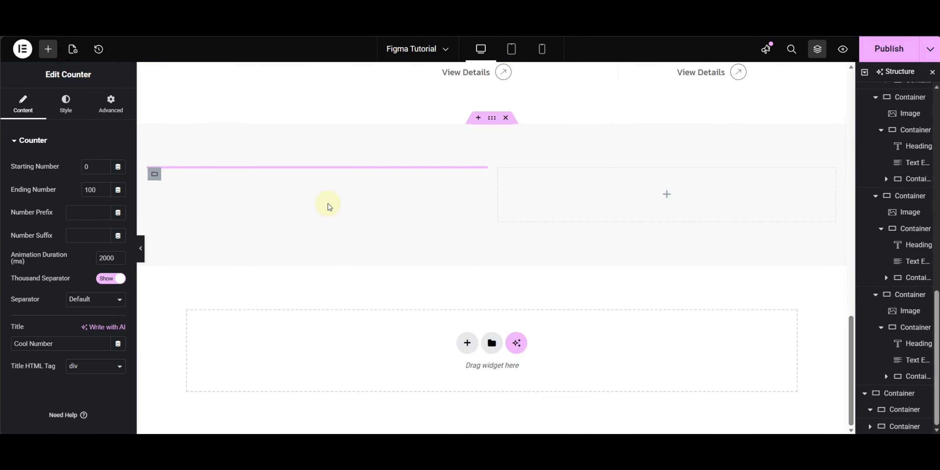
# - Clear the counter's title and set its ending number to 300
pyautogui.tripleClick(59, 344)
pyautogui.press('BackSpace')
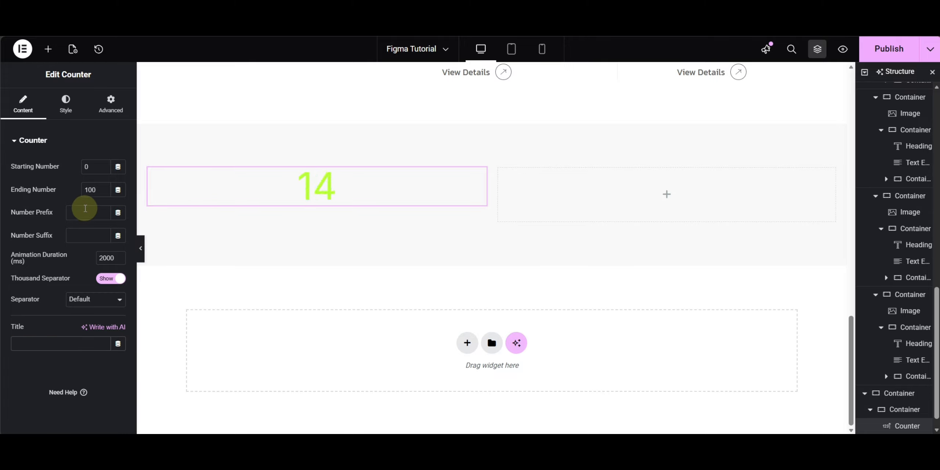
pyautogui.doubleClick(92, 190)
pyautogui.write('300')
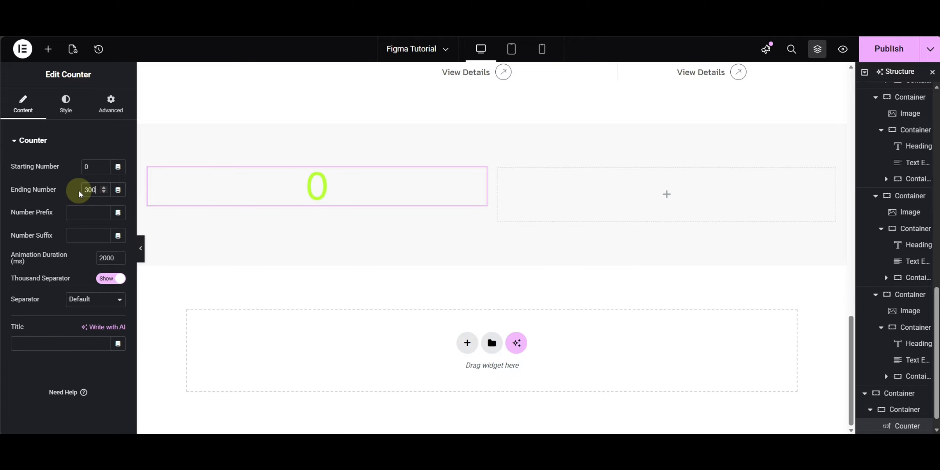
# - Set the counter number's text color to the global Text color
pyautogui.click(68, 105)
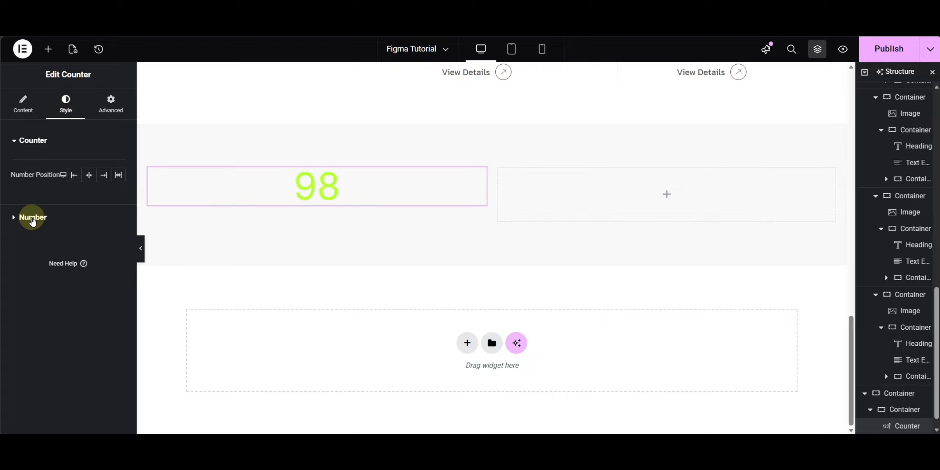
pyautogui.click(32, 217)
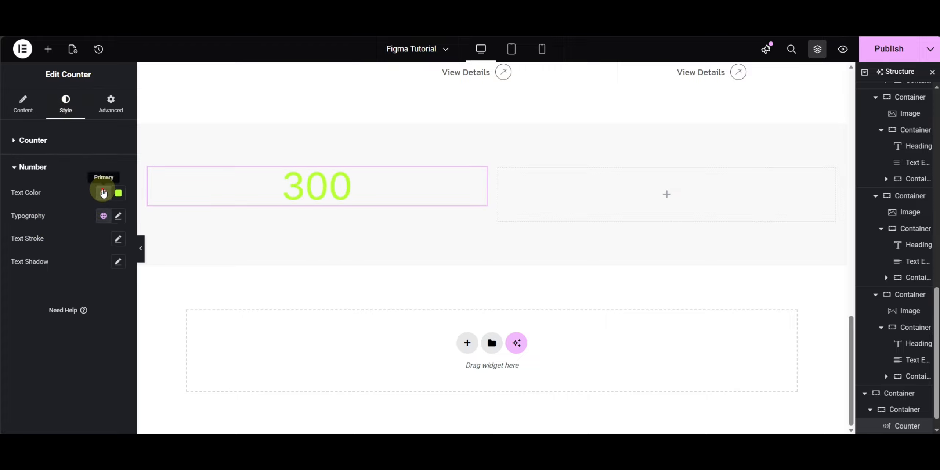
pyautogui.click(104, 193)
pyautogui.click(38, 289)
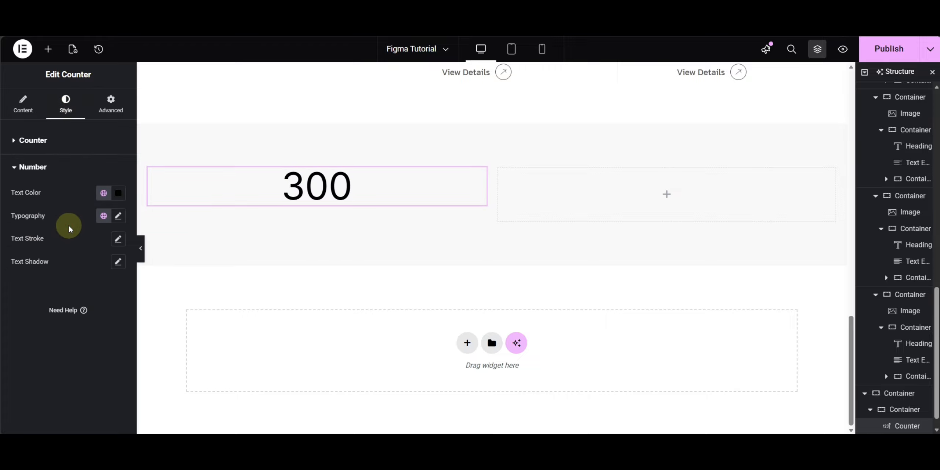
# - Set the counter number's typography to size 300 px and weight 500 (Medium)
pyautogui.click(118, 217)
pyautogui.click(102, 301)
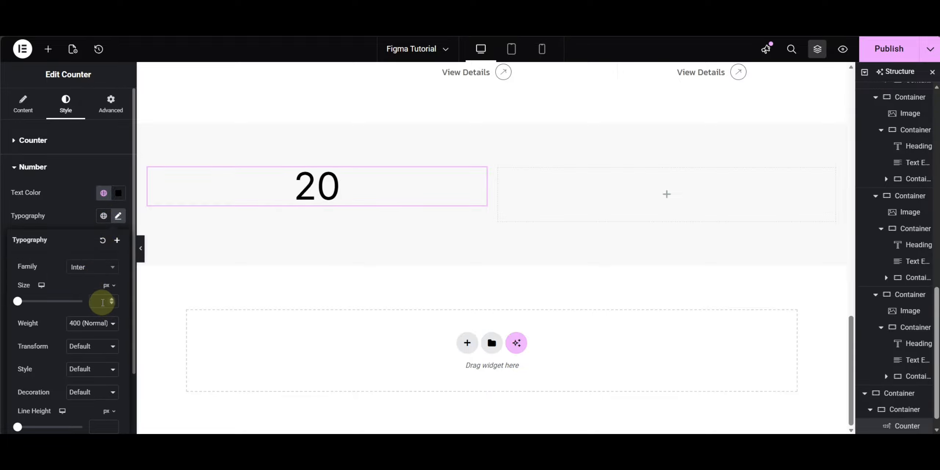
pyautogui.write('300')
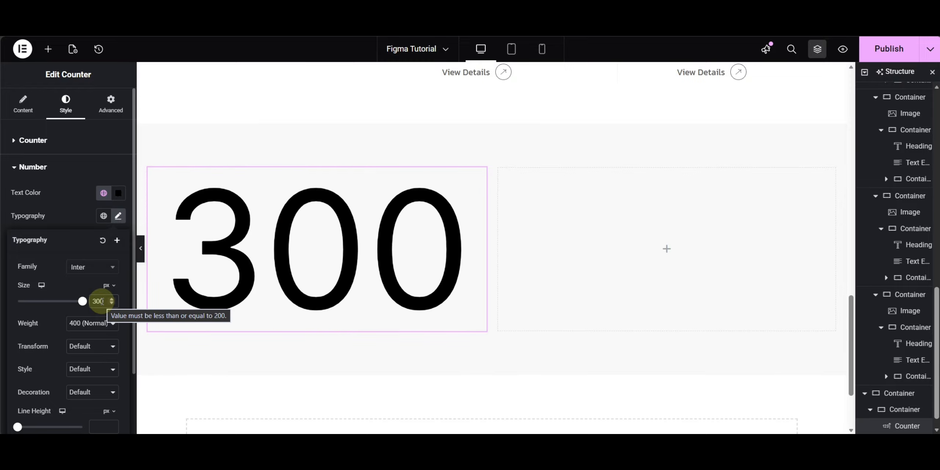
pyautogui.click(92, 324)
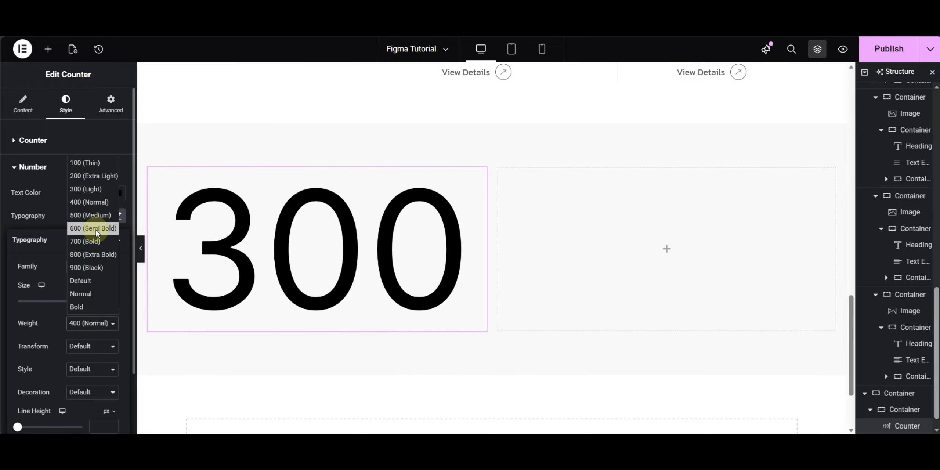
pyautogui.click(97, 219)
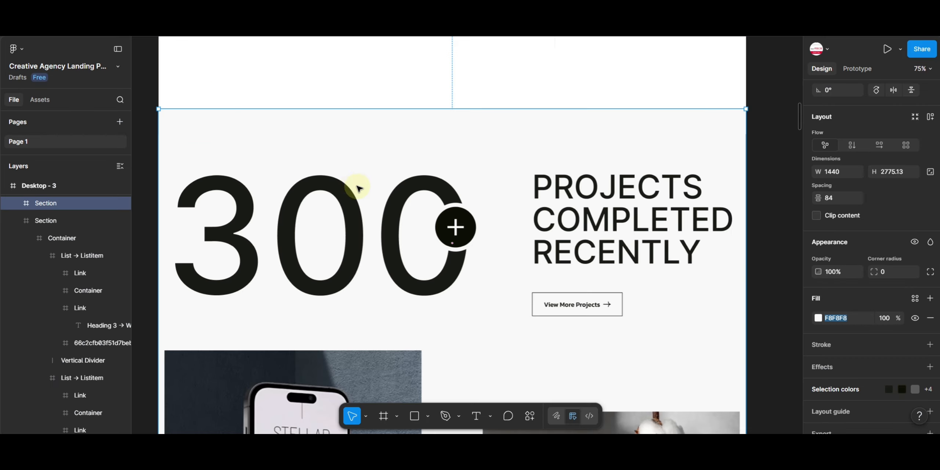
# - Switch to Figma and inspect the typography of the 300 heading in the projects section
pyautogui.click(331, 231)
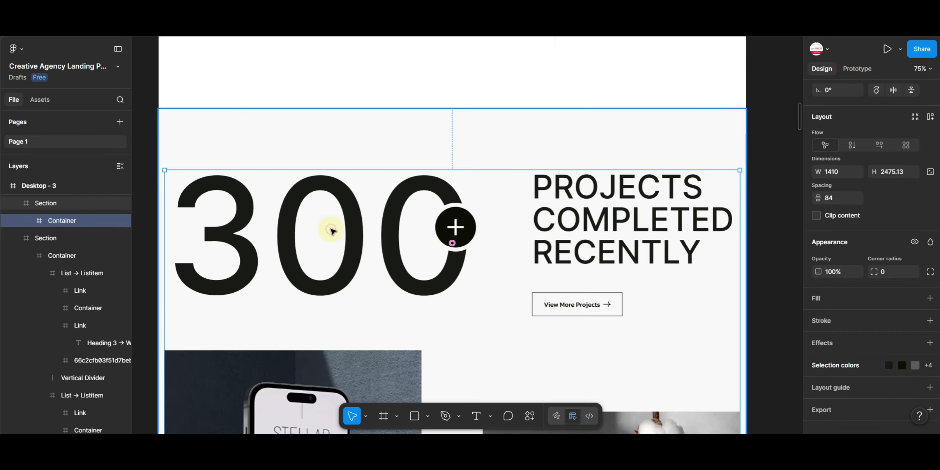
pyautogui.doubleClick(332, 230)
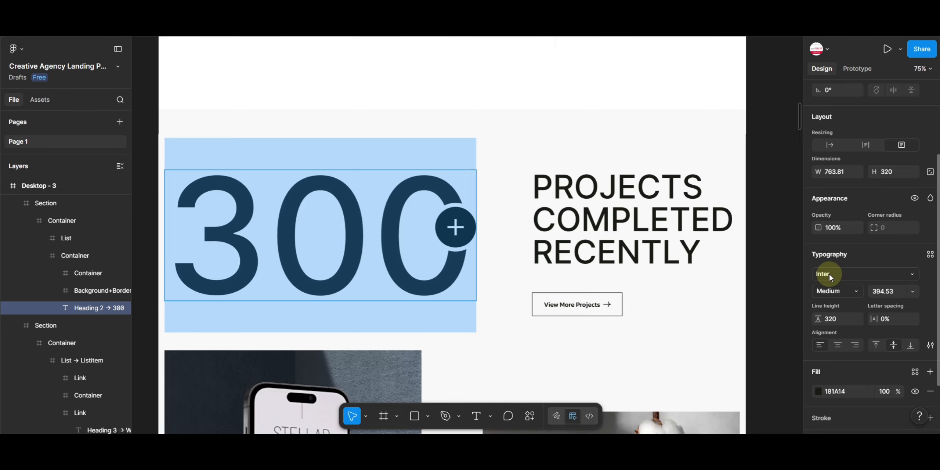
pyautogui.press('Escape')
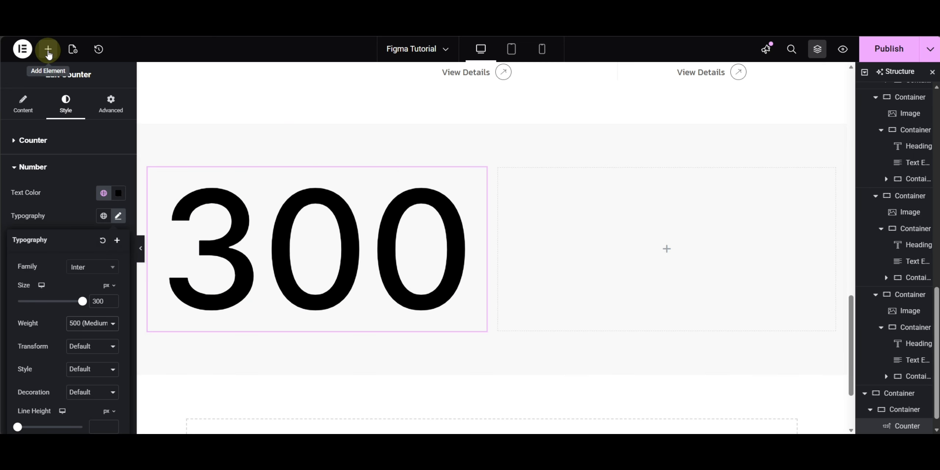
# - Back in Elementor, find the Icon widget and add it below the 300 counter
pyautogui.click(48, 52)
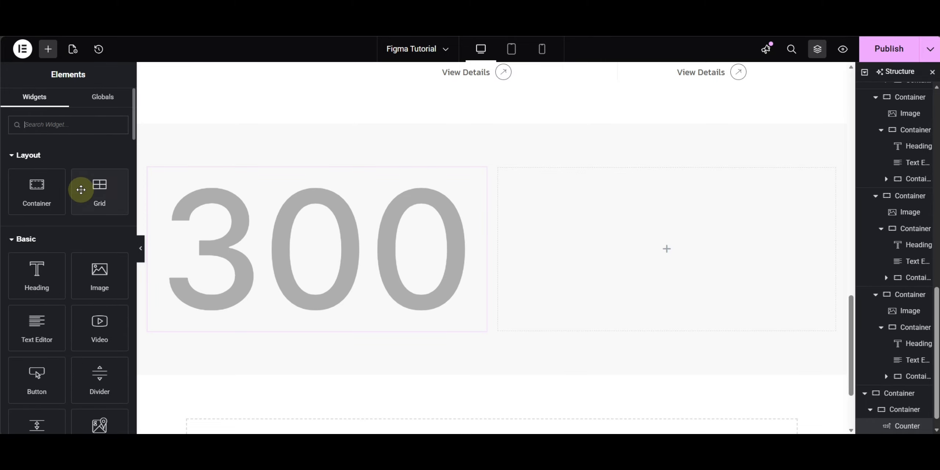
pyautogui.write('icon')
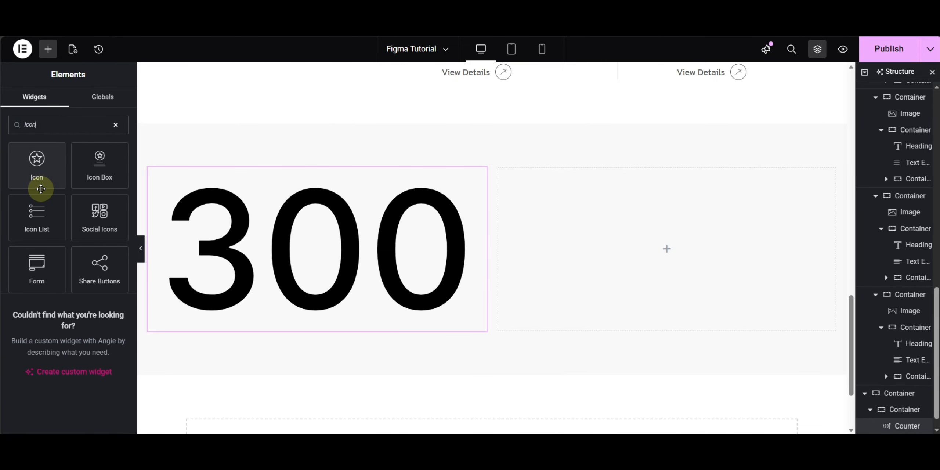
pyautogui.click(41, 189)
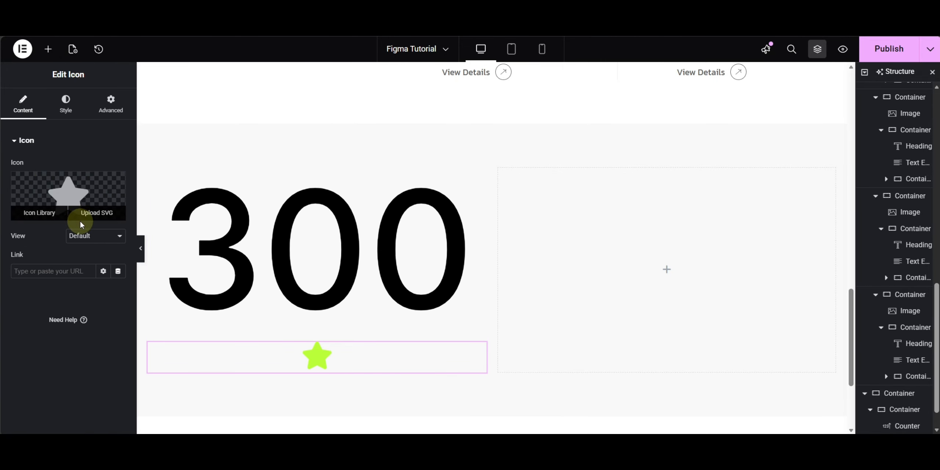
# - Search the icon library for "plus" and replace the star with the Plus icon
pyautogui.click(80, 191)
pyautogui.click(482, 92)
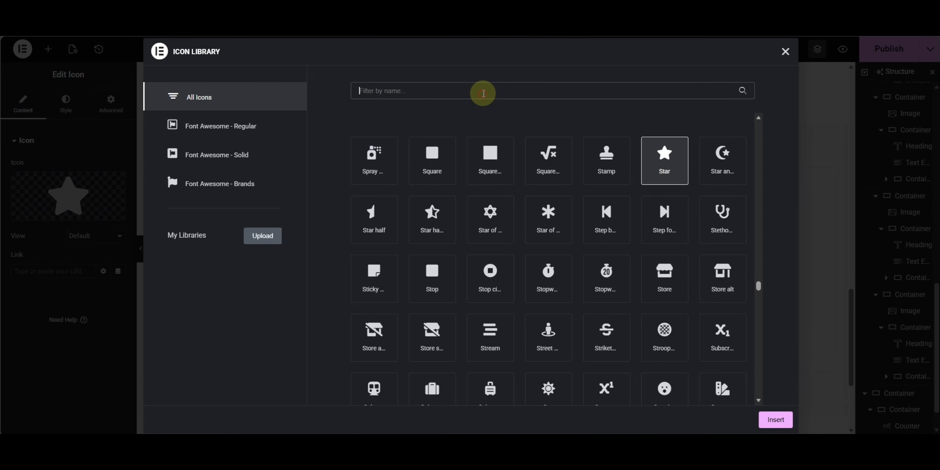
pyautogui.write('plus')
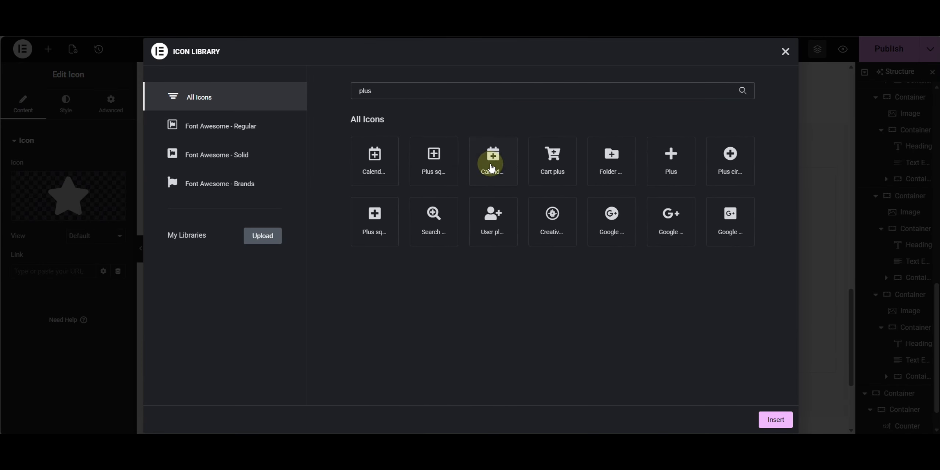
pyautogui.click(666, 176)
pyautogui.click(775, 419)
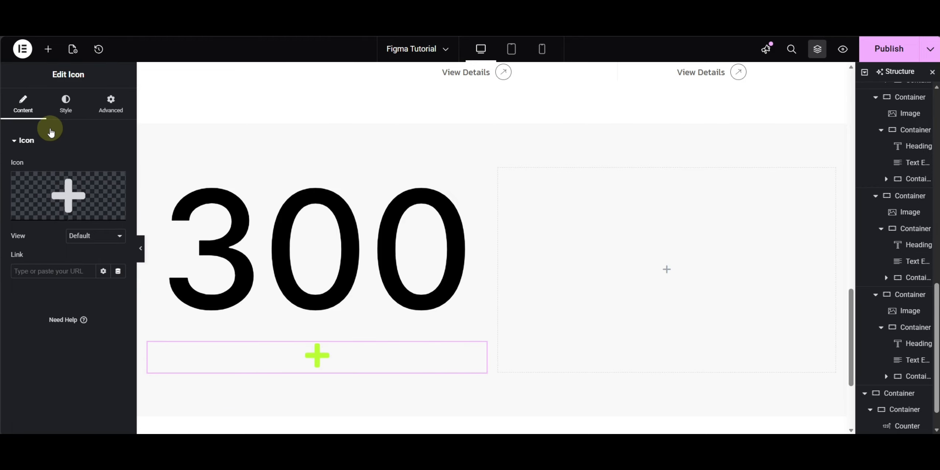
# - Set the plus icon's view to Stacked and its primary color to the global Text color
pyautogui.click(69, 114)
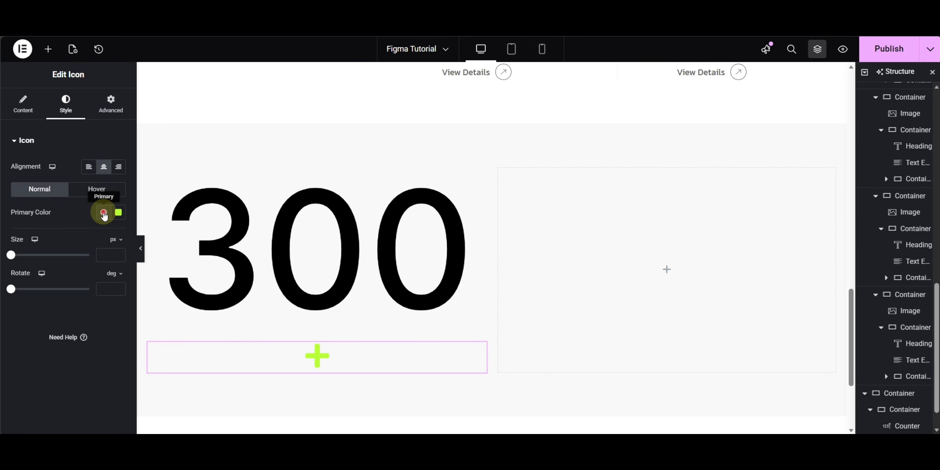
pyautogui.click(103, 213)
pyautogui.click(23, 106)
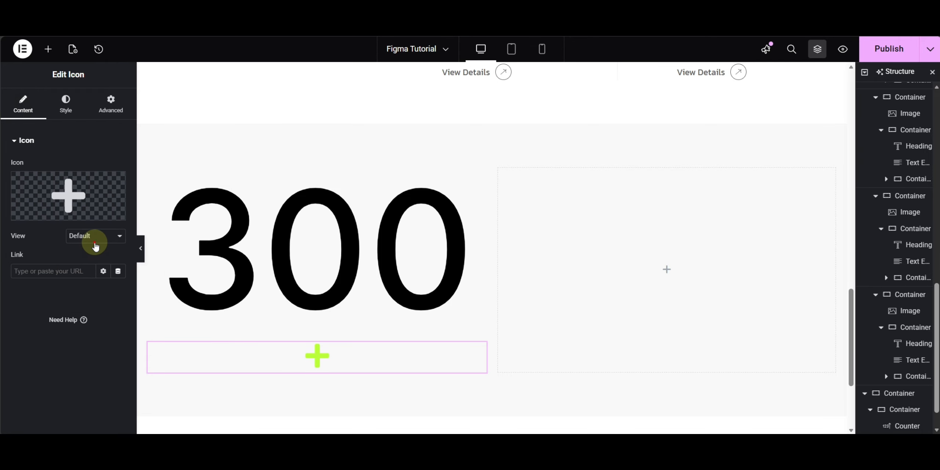
pyautogui.click(93, 265)
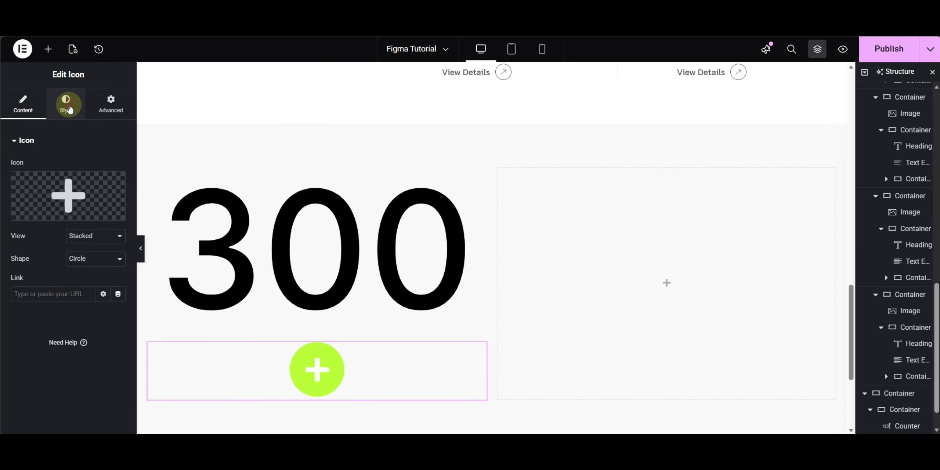
pyautogui.click(68, 103)
pyautogui.click(104, 212)
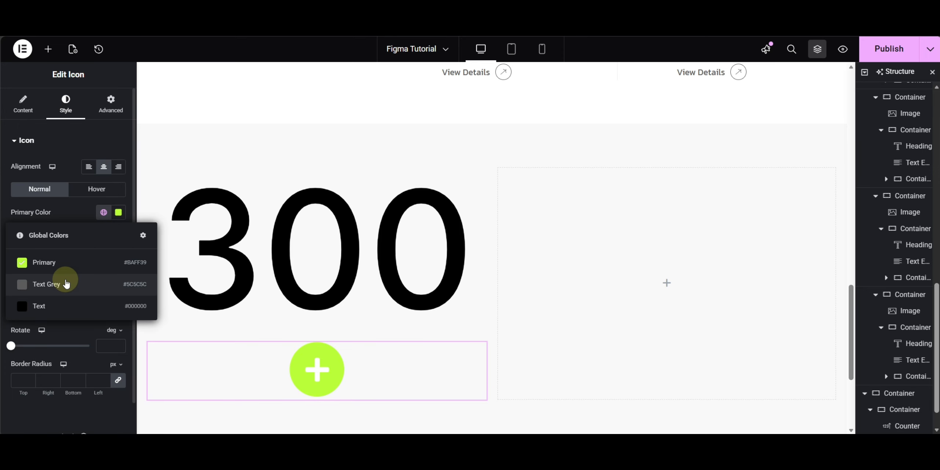
pyautogui.click(45, 304)
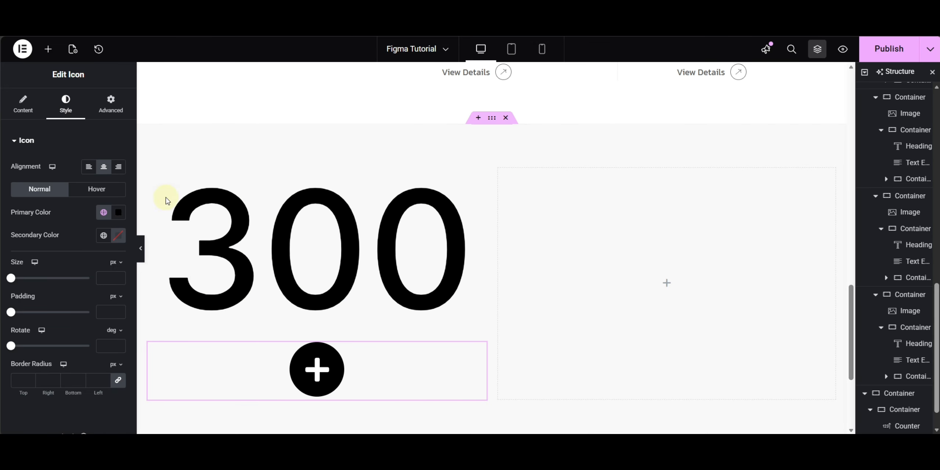
# - Give the plus icon an Absolute position with right horizontal orientation
pyautogui.scroll(-1, 78, 224)
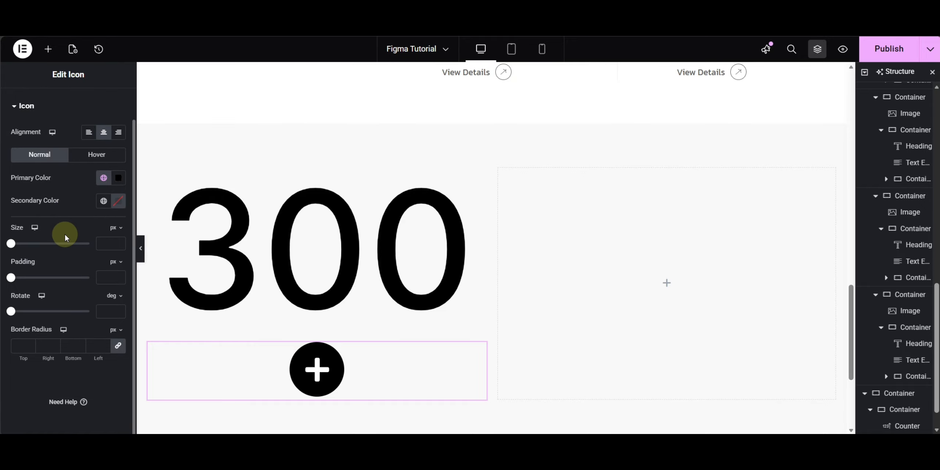
pyautogui.scroll(1, 69, 227)
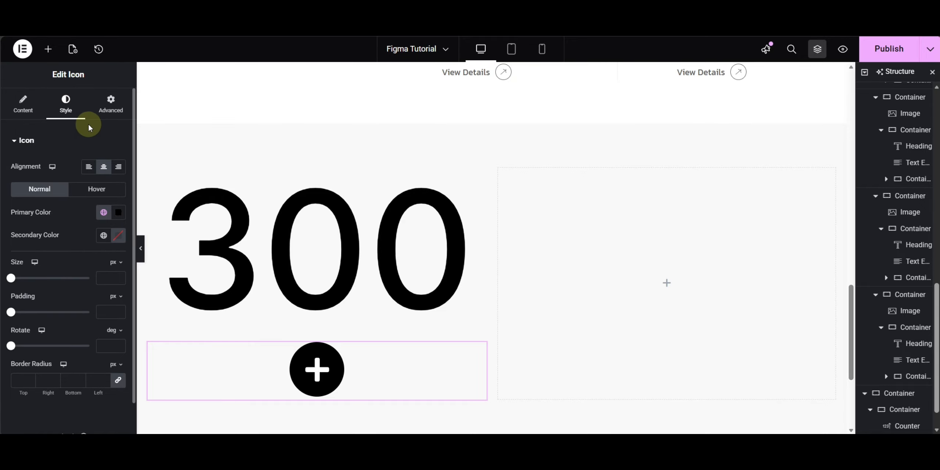
pyautogui.click(105, 110)
pyautogui.scroll(-6, 52, 294)
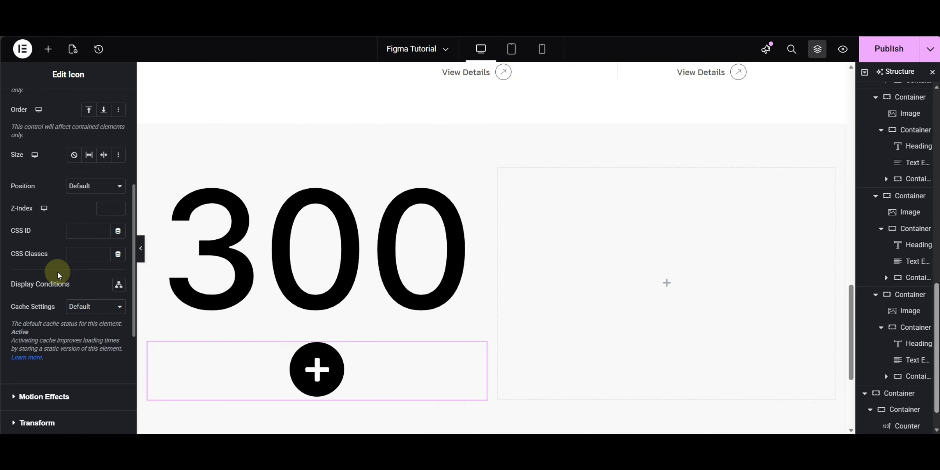
pyautogui.click(87, 186)
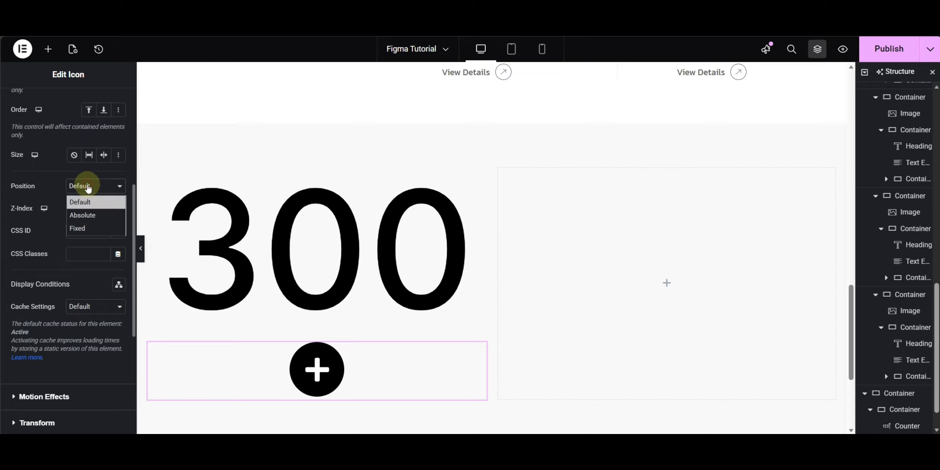
pyautogui.click(86, 215)
pyautogui.click(119, 288)
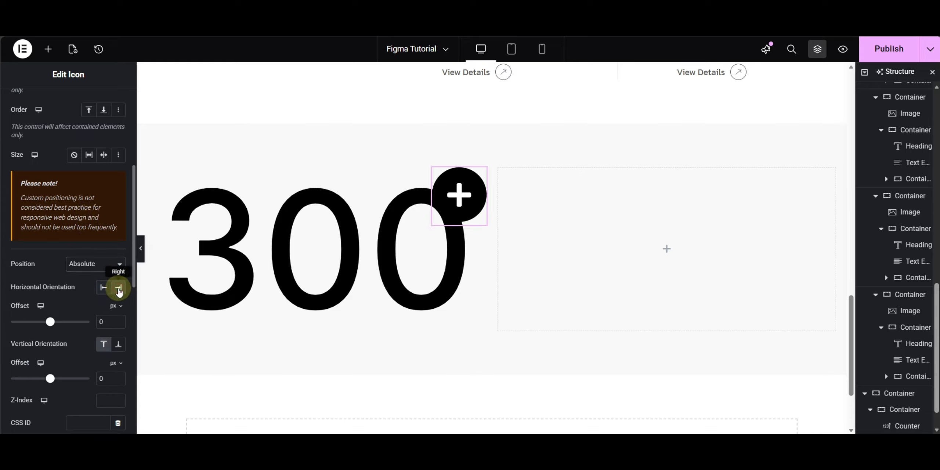
# - Set the plus icon's horizontal offset to 48 px and its vertical offset to 30%
pyautogui.click(100, 321)
pyautogui.write('5')
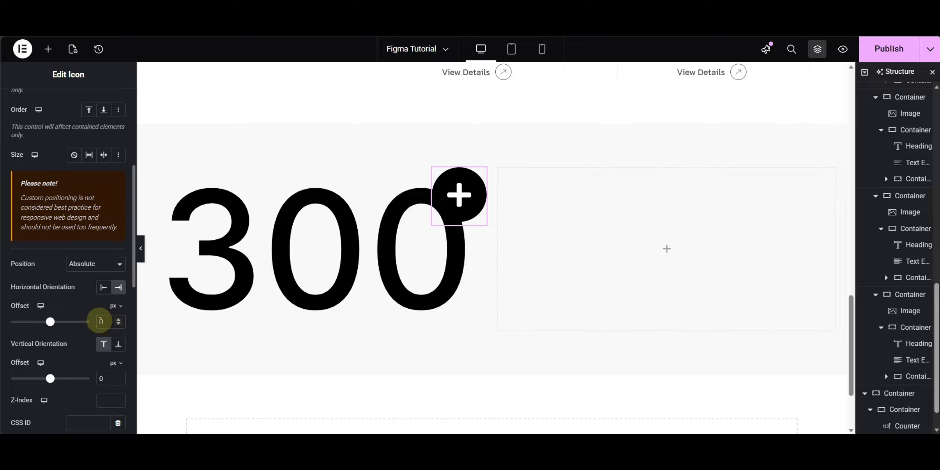
pyautogui.write('0')
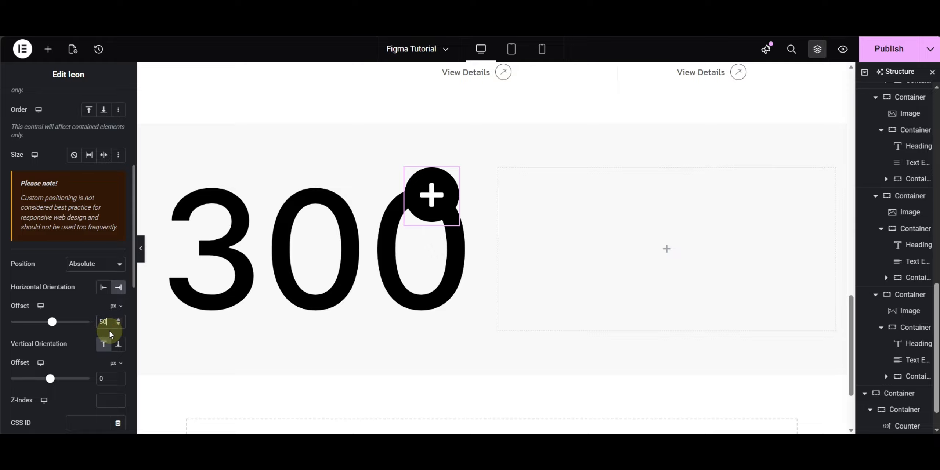
pyautogui.press('Down')
pyautogui.press('Down')
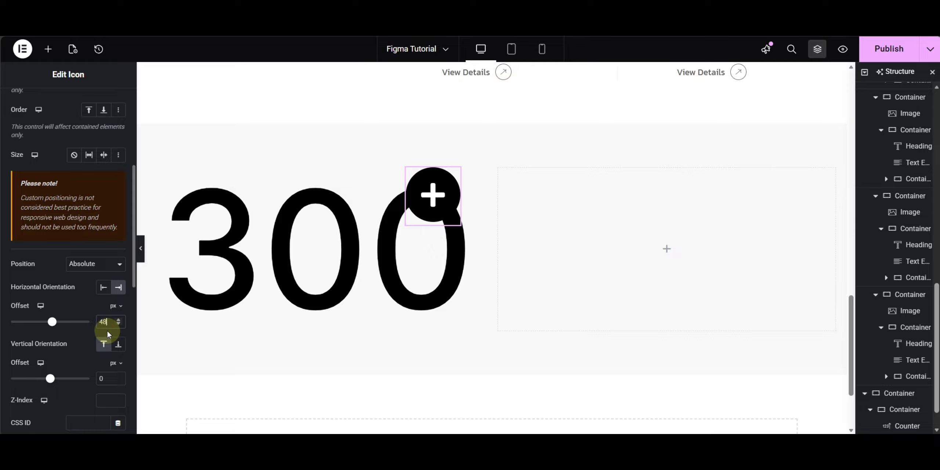
pyautogui.click(115, 371)
pyautogui.write('3')
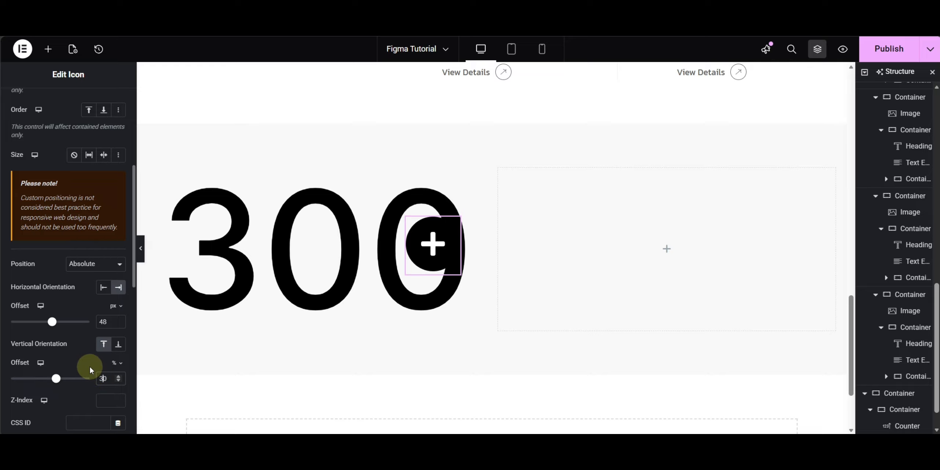
# - Set the plus icon's size to 20 px and its padding to 12 px
pyautogui.scroll(6, 78, 202)
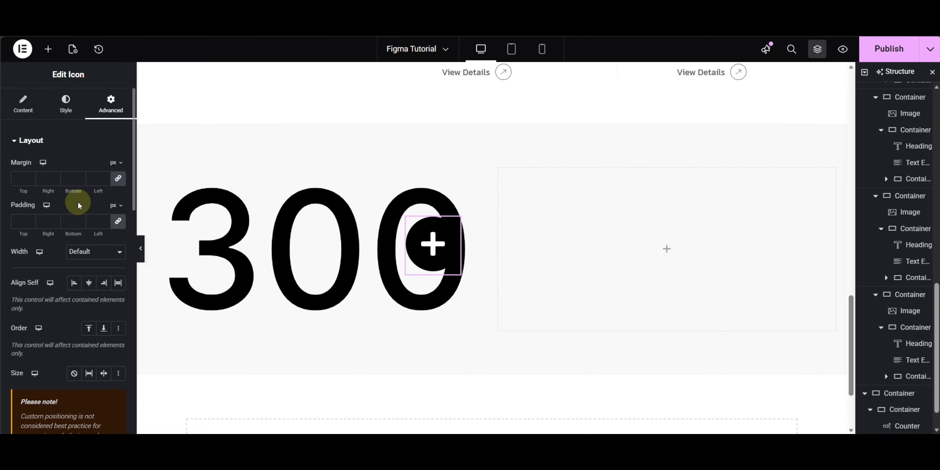
pyautogui.click(78, 106)
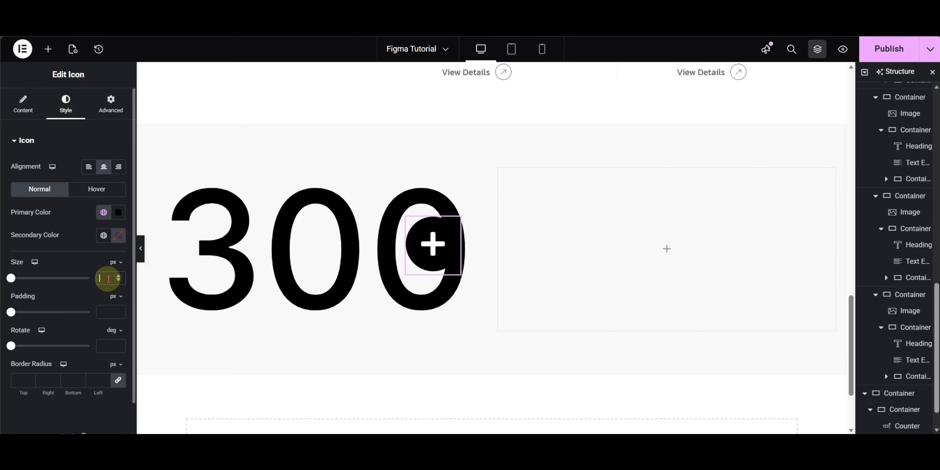
pyautogui.write('20')
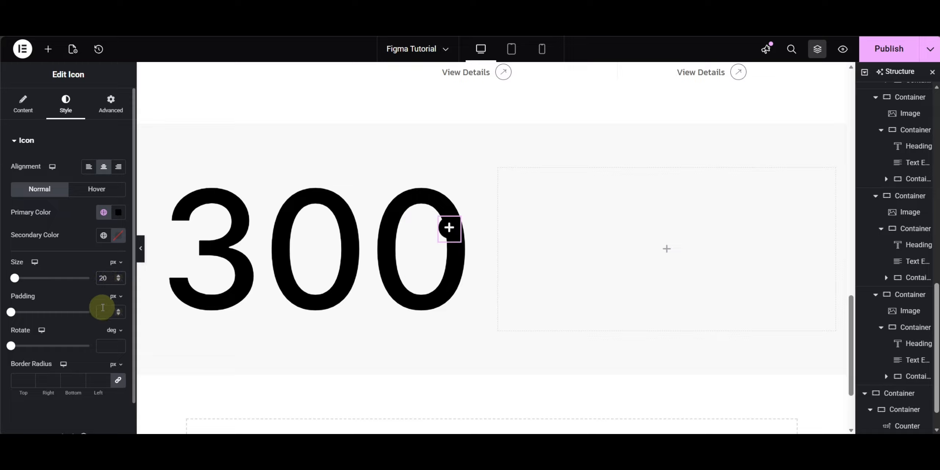
pyautogui.click(117, 299)
pyautogui.click(101, 309)
pyautogui.write('12')
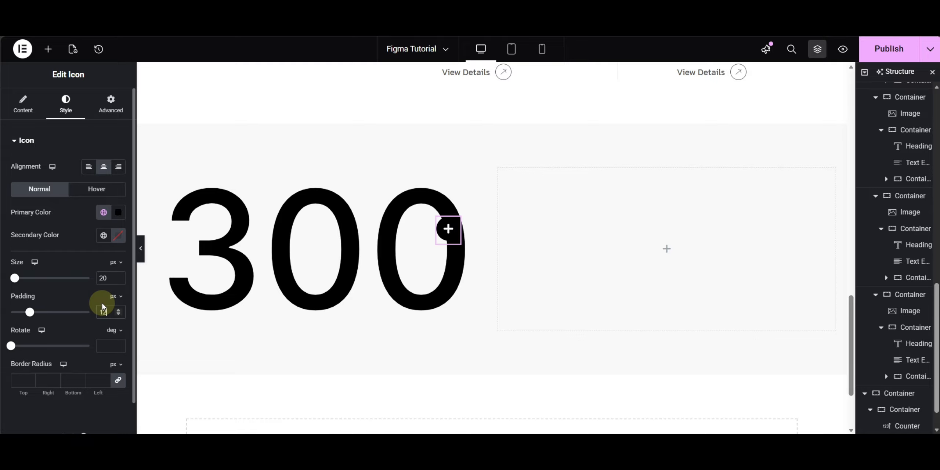
# - Give the plus icon a solid #FFFFFF border 5 px wide with a 50 px border radius
pyautogui.click(108, 101)
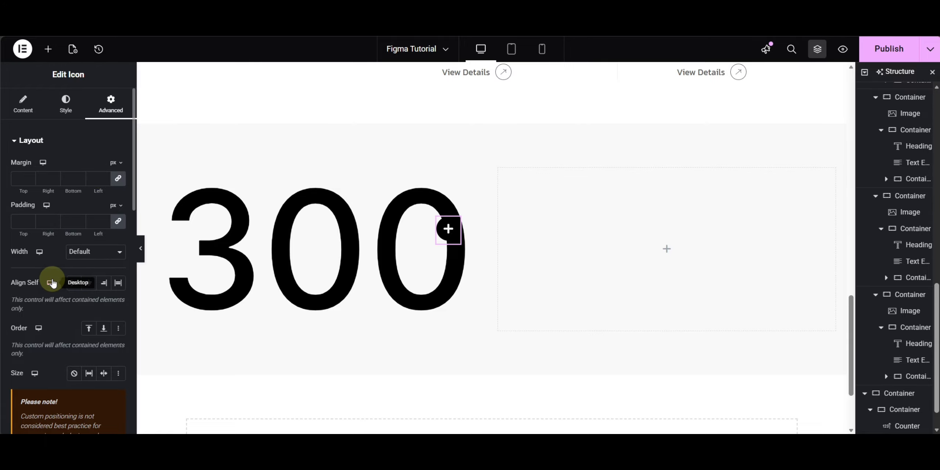
pyautogui.scroll(-10, 48, 276)
pyautogui.click(41, 250)
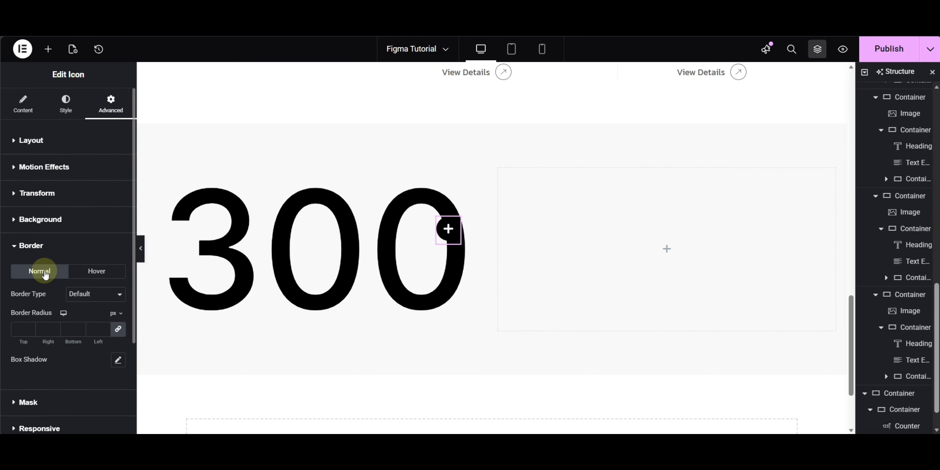
pyautogui.click(79, 294)
pyautogui.click(80, 338)
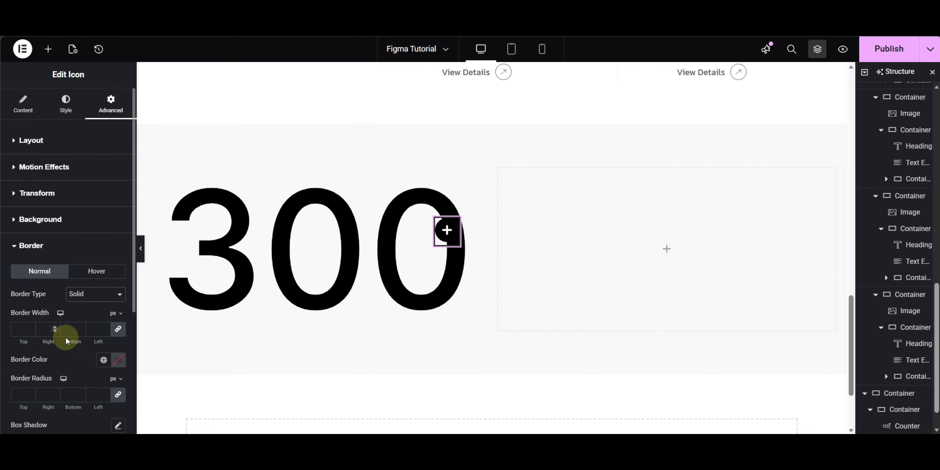
pyautogui.click(117, 360)
pyautogui.moveTo(85, 269); pyautogui.dragTo(59, 217)
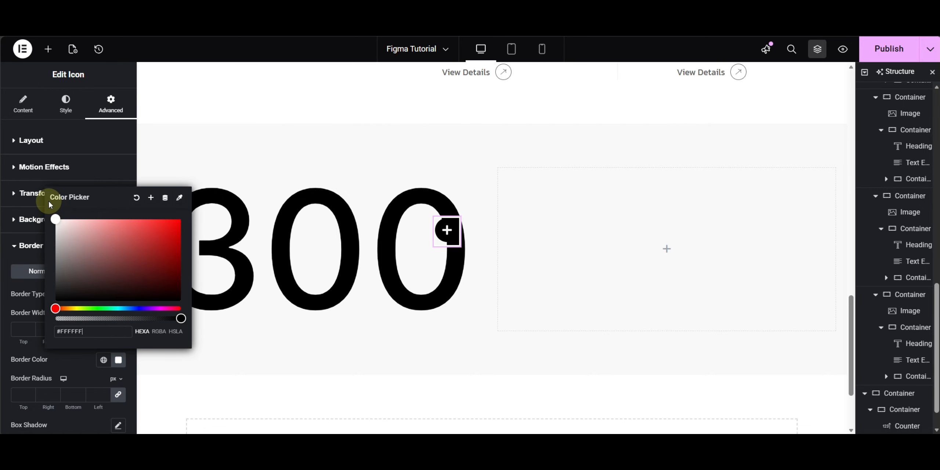
pyautogui.click(20, 328)
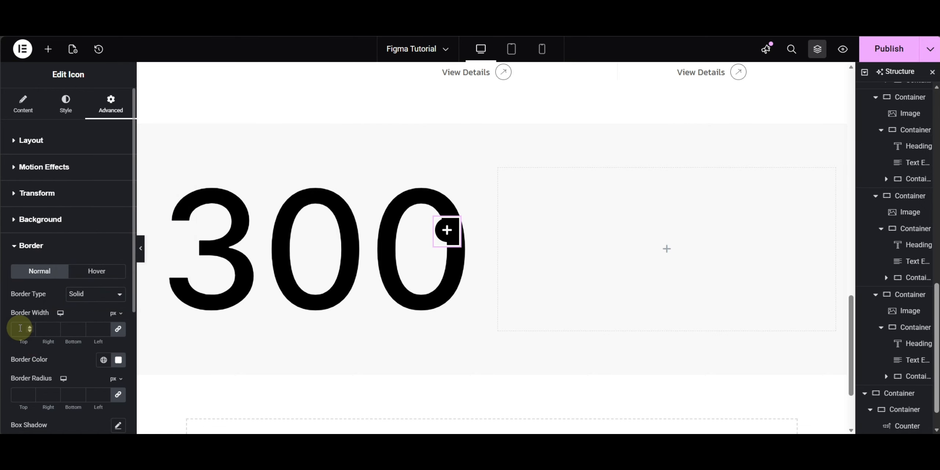
pyautogui.write('5')
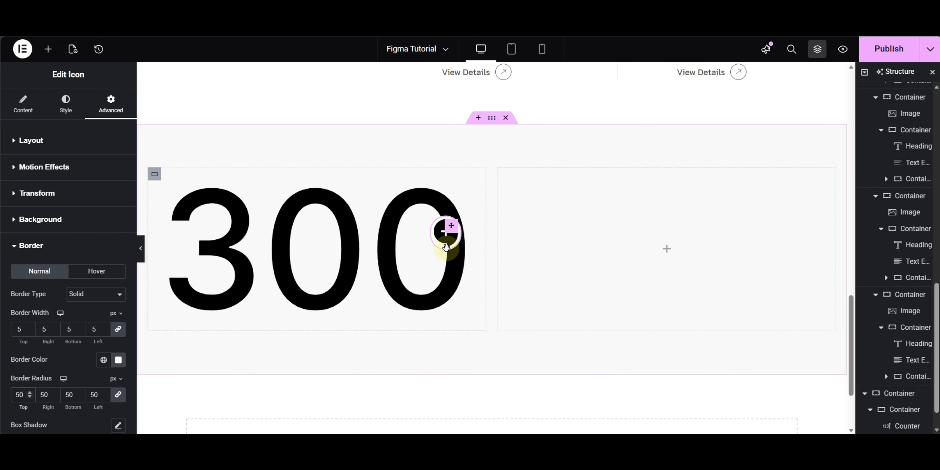
# - Add the custom CSS selector{line-height: 0;} to the plus icon and preview the section without the editing panels
pyautogui.scroll(-5, 92, 323)
pyautogui.scroll(4, 66, 345)
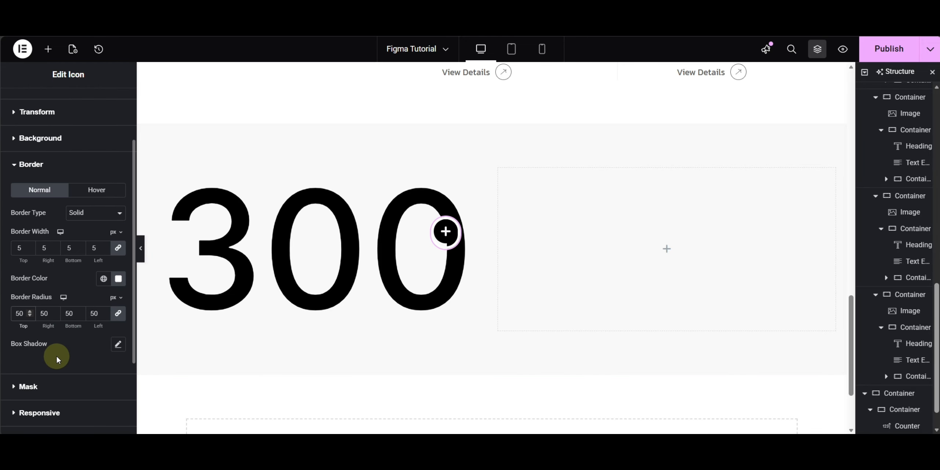
pyautogui.scroll(-3, 57, 358)
pyautogui.click(55, 358)
pyautogui.scroll(-3, 59, 349)
pyautogui.click(59, 290)
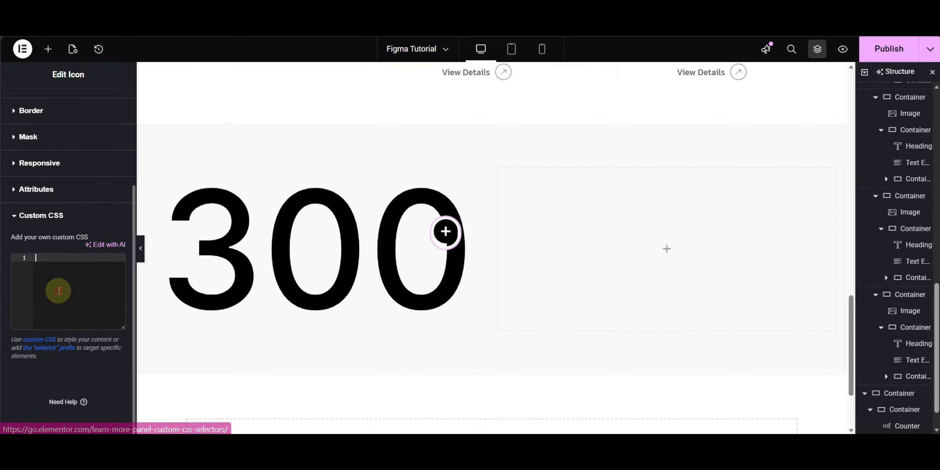
pyautogui.write('sele')
pyautogui.press('Return')
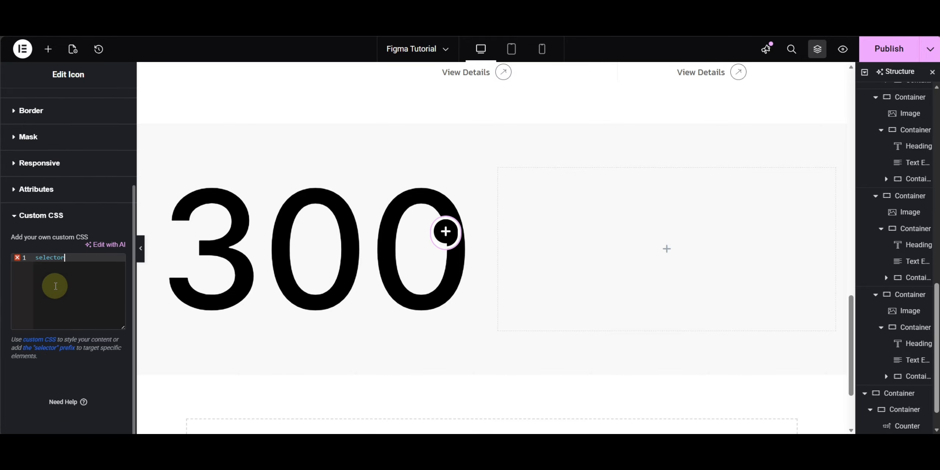
pyautogui.write('{line-')
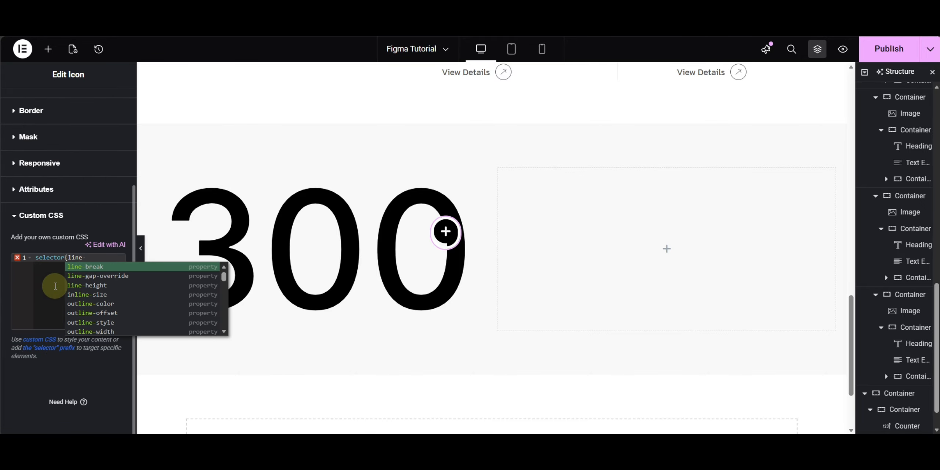
pyautogui.write('h')
pyautogui.press('Return')
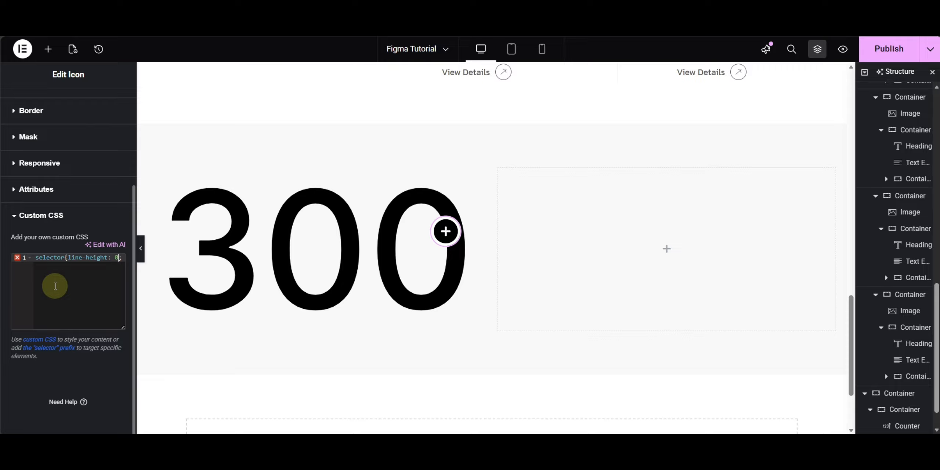
pyautogui.write('0;}')
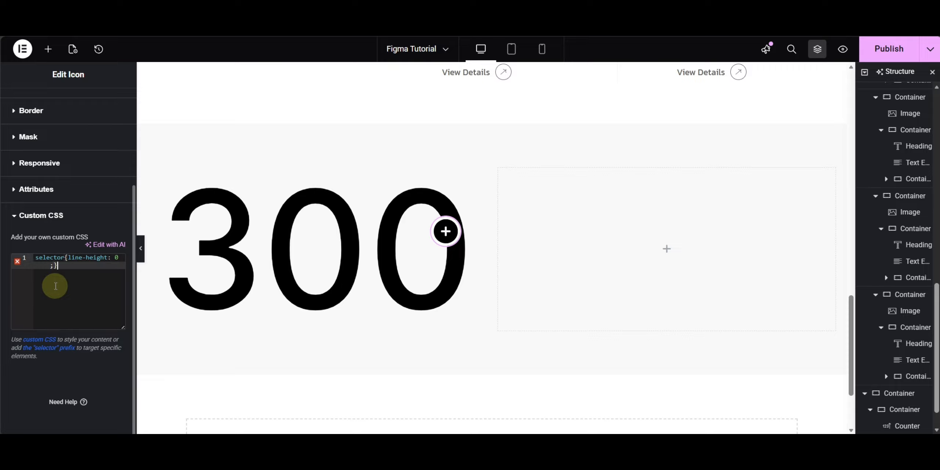
pyautogui.click(144, 248)
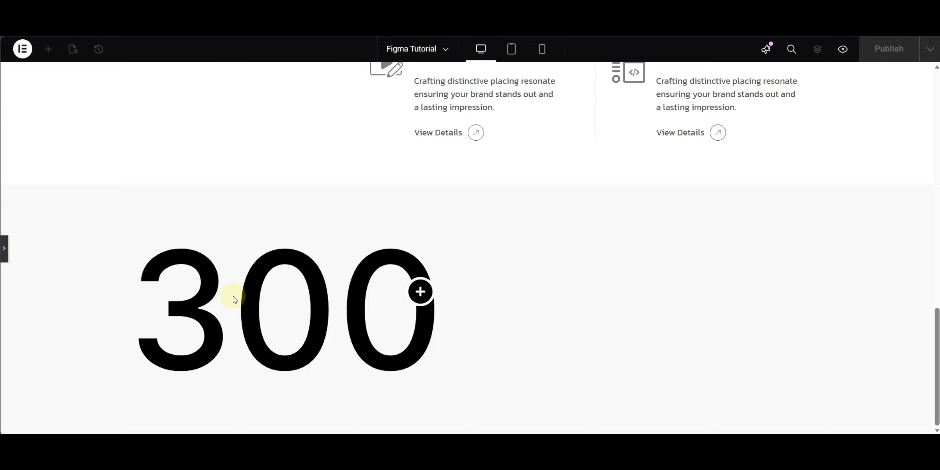
pyautogui.click(5, 246)
# - Switch to Figma and copy the full text of the "Projects completed recently" heading beside the 300 number
pyautogui.click(194, 260)
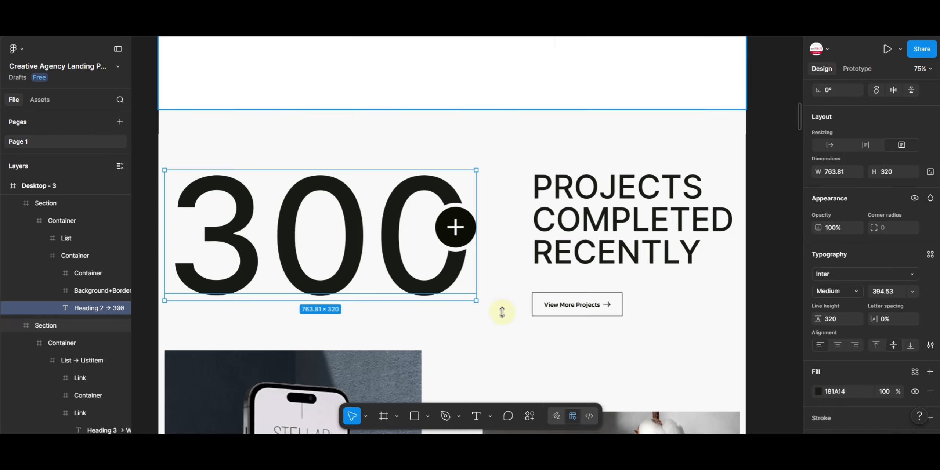
pyautogui.click(620, 220)
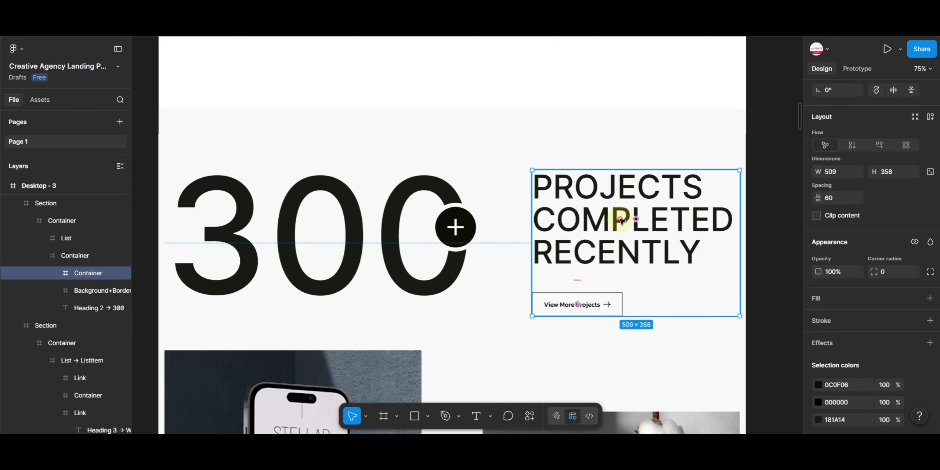
pyautogui.click(621, 221)
pyautogui.click(621, 220)
pyautogui.doubleClick(620, 219)
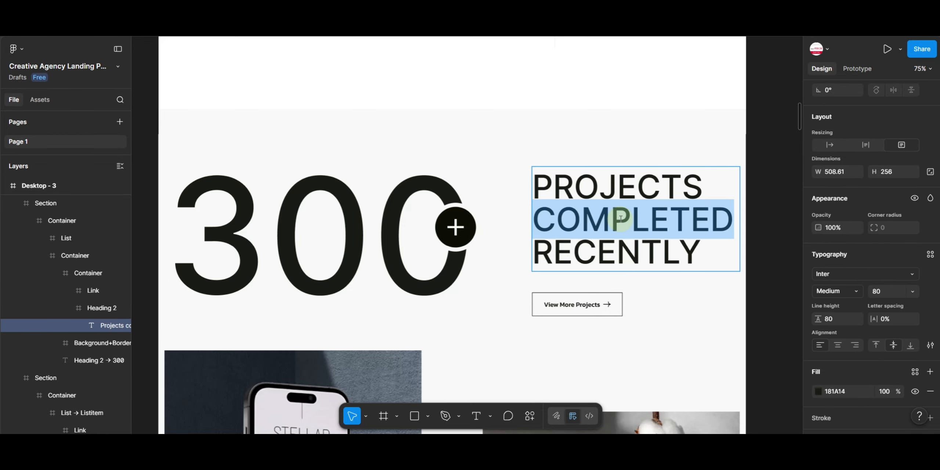
pyautogui.click(621, 219)
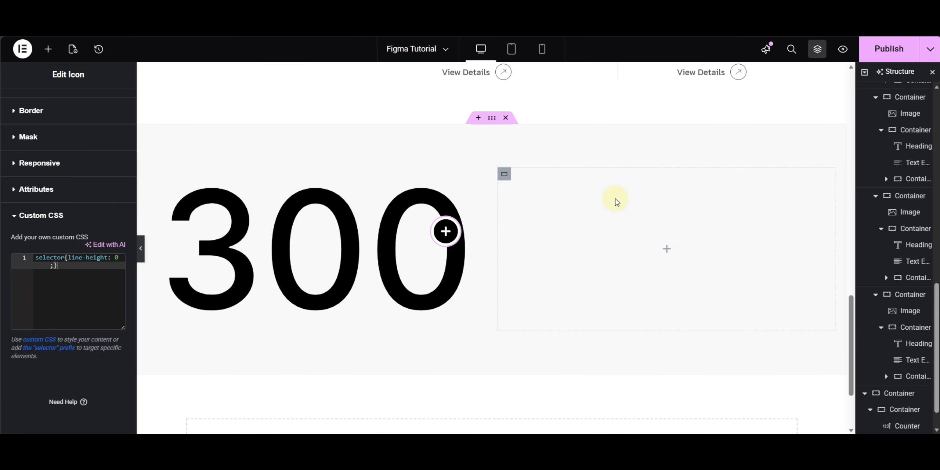
# - Switch to Elementor and add a Heading in the empty container beside the counter, reading "Projects completed recently" on a single line
pyautogui.click(48, 49)
pyautogui.moveTo(33, 276); pyautogui.dragTo(637, 244)
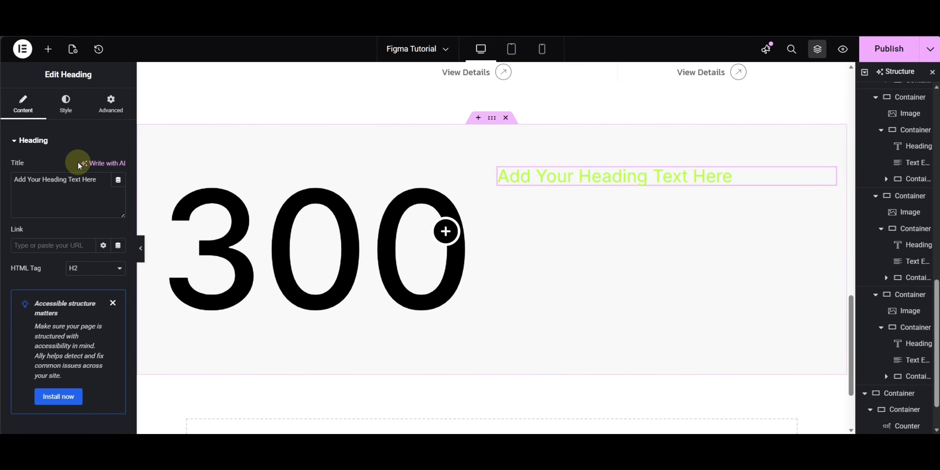
pyautogui.click(63, 181)
pyautogui.hotkey('ctrl', 'a')
pyautogui.write('Projects completed recently')
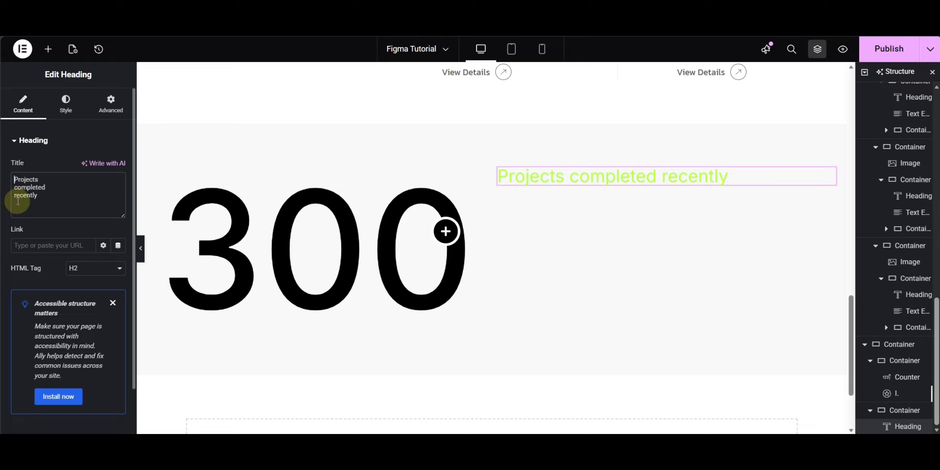
pyautogui.press('BackSpace')
pyautogui.press('BackSpace')
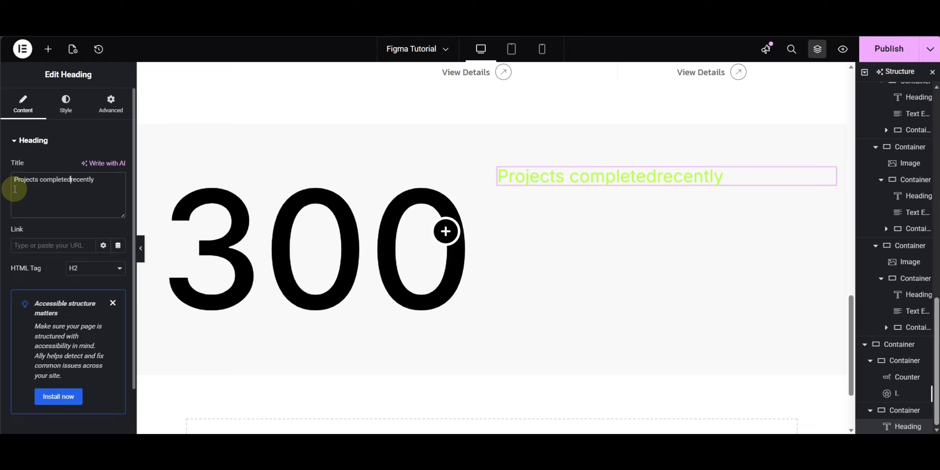
# - Set the projects heading's HTML tag to p and its text color to the global Text color
pyautogui.click(74, 268)
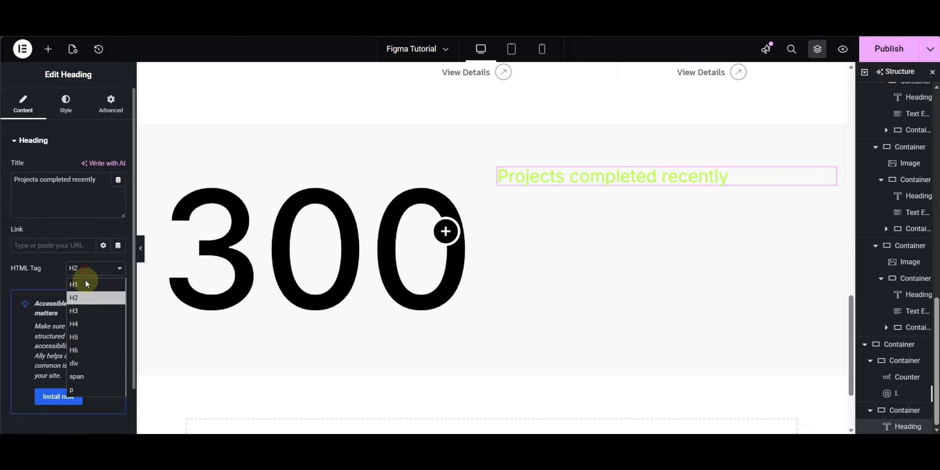
pyautogui.click(85, 390)
pyautogui.click(66, 108)
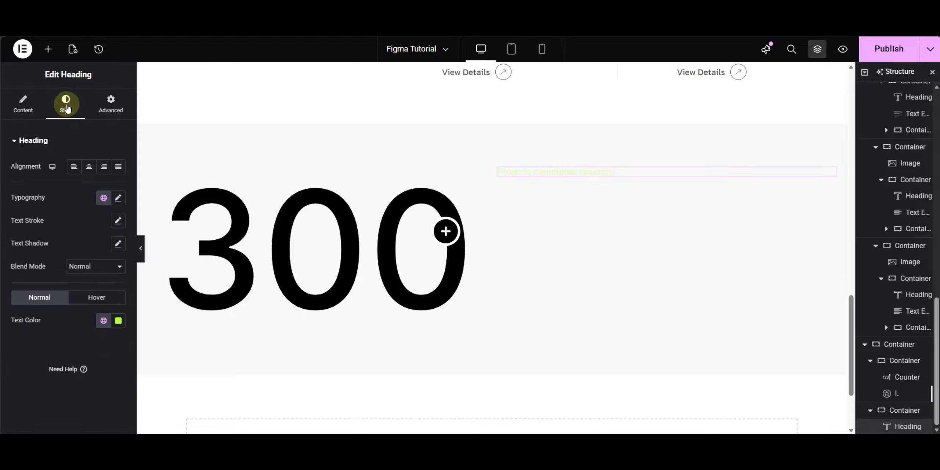
pyautogui.click(103, 321)
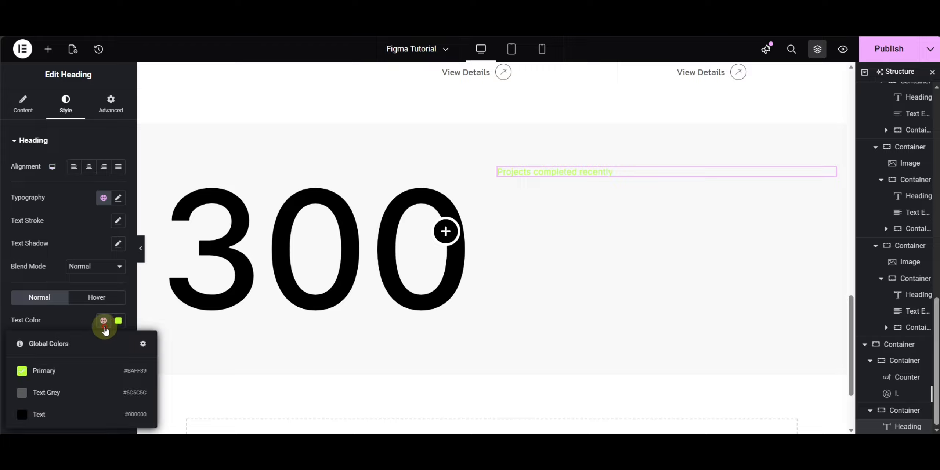
pyautogui.click(67, 411)
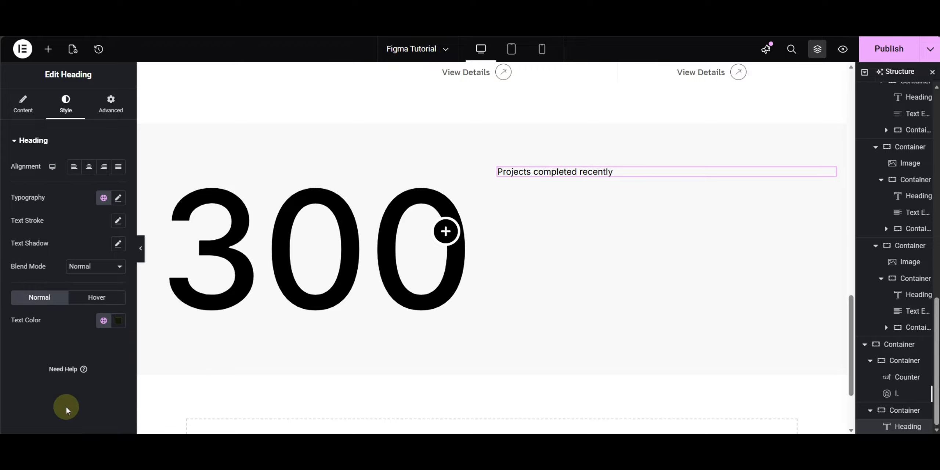
# - Set the projects heading's typography to size 58 px, weight 500 (Medium) and Uppercase transform
pyautogui.click(118, 198)
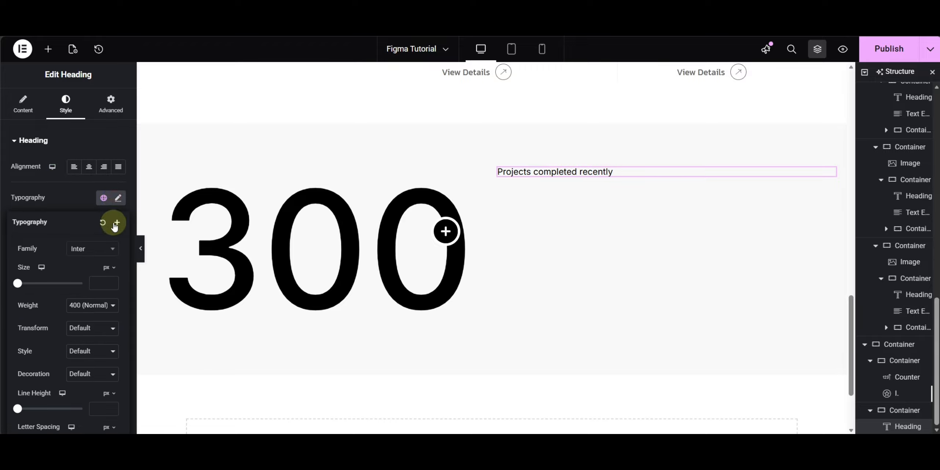
pyautogui.click(96, 284)
pyautogui.write('58')
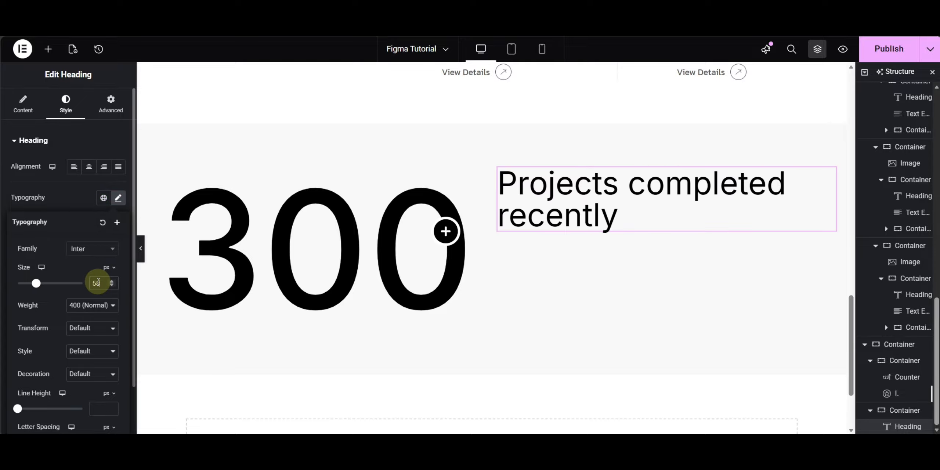
pyautogui.click(95, 307)
pyautogui.click(80, 202)
pyautogui.click(84, 329)
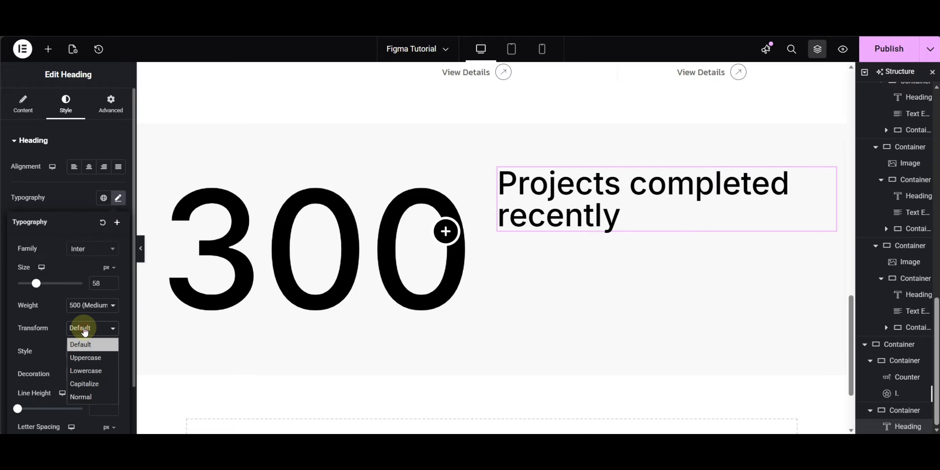
pyautogui.click(89, 358)
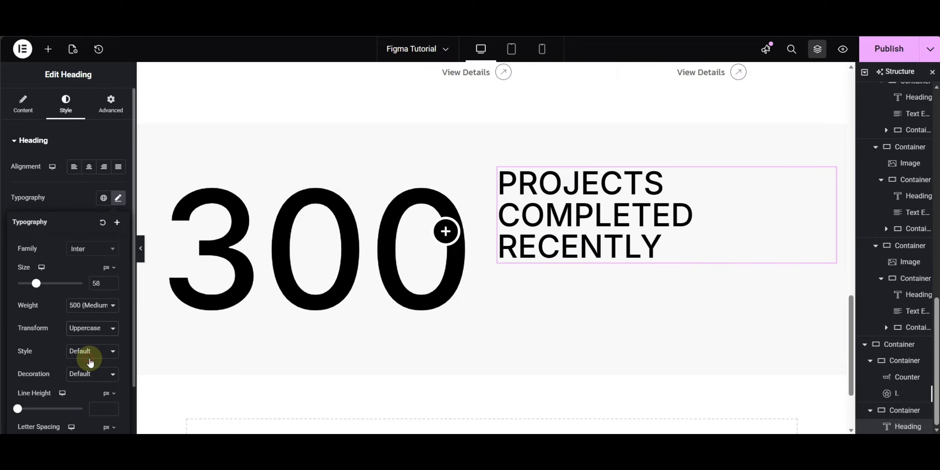
pyautogui.click(72, 197)
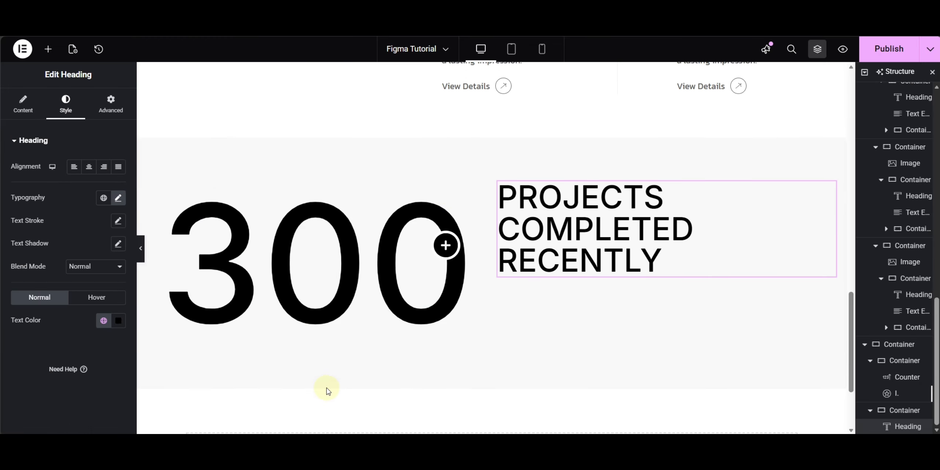
# - Copy the Explore Services button from the services section and paste it below the projects heading
pyautogui.scroll(5, 328, 391)
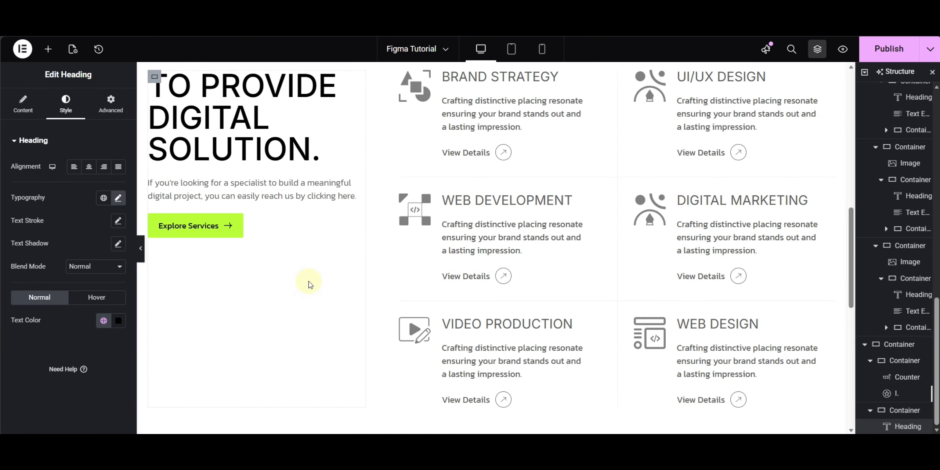
pyautogui.rightClick(245, 220)
pyautogui.click(251, 213)
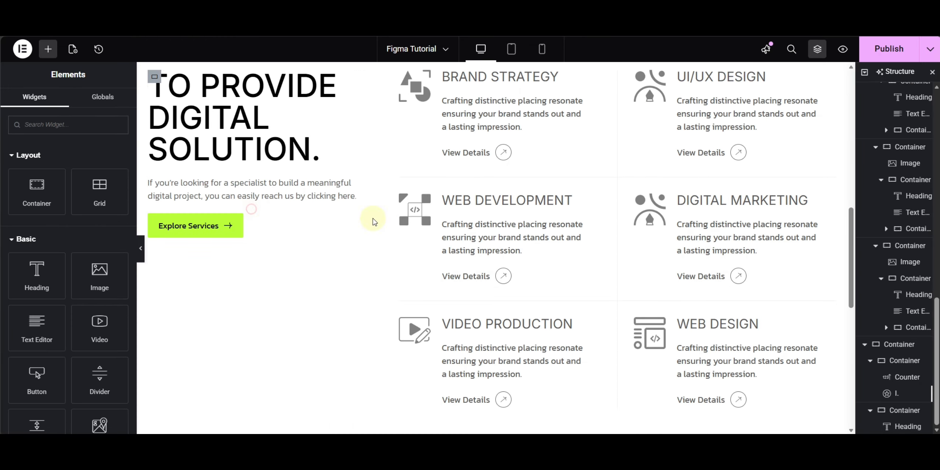
pyautogui.scroll(-10, 615, 258)
pyautogui.scroll(4, 598, 195)
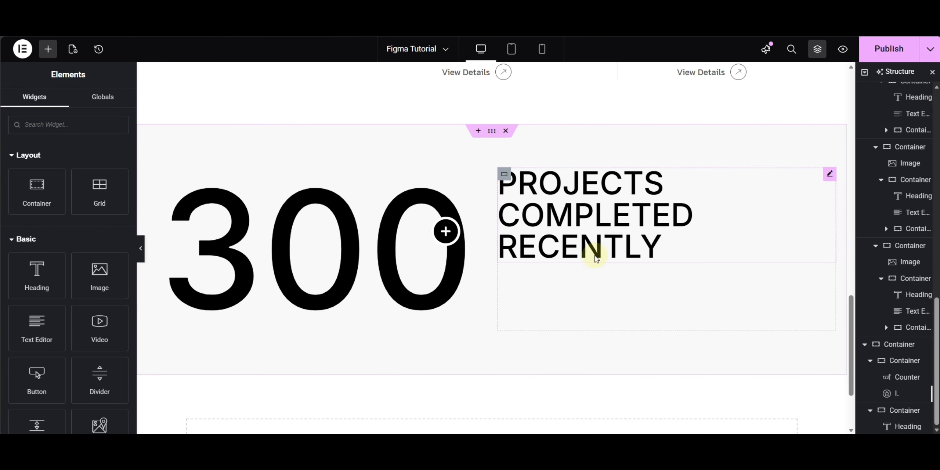
pyautogui.rightClick(591, 282)
pyautogui.click(626, 213)
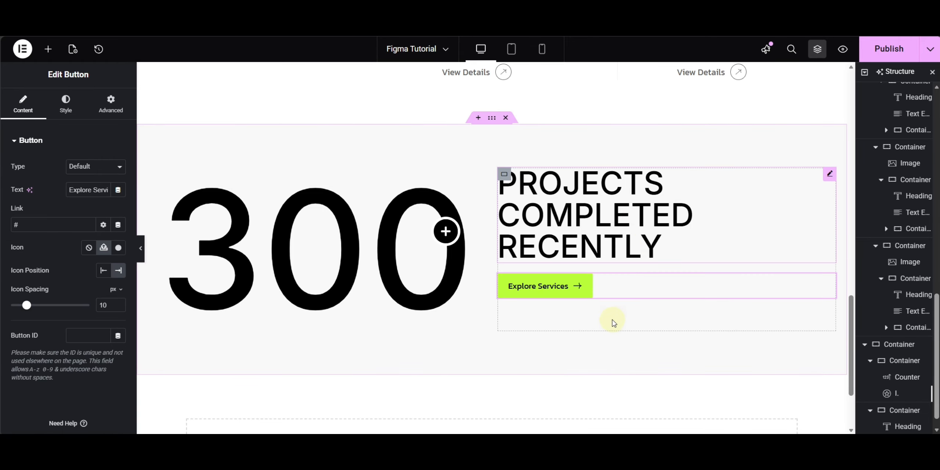
# - Check the button's label in the Figma design, then set the pasted button's text in Elementor to "View More Projects"
pyautogui.click(265, 22)
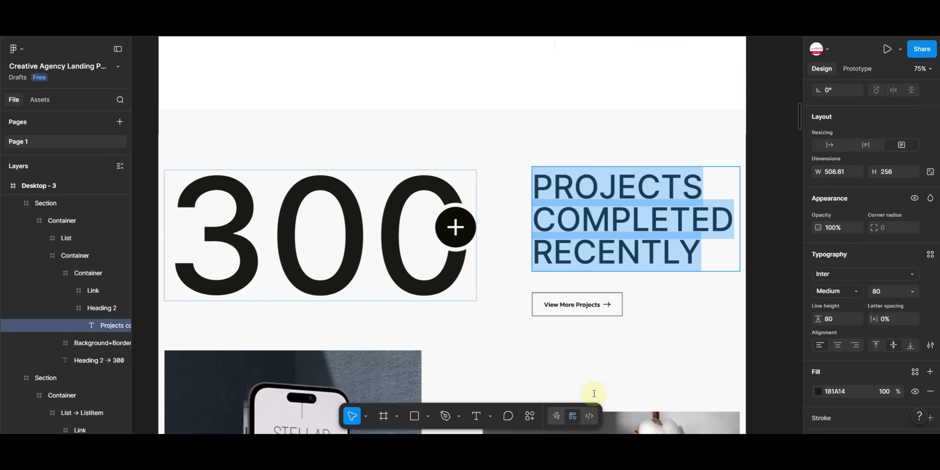
pyautogui.click(162, 22)
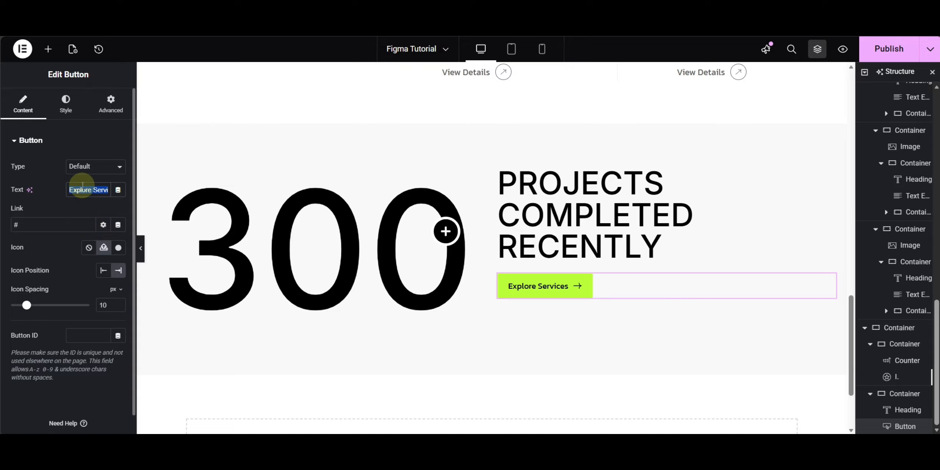
pyautogui.write('v')
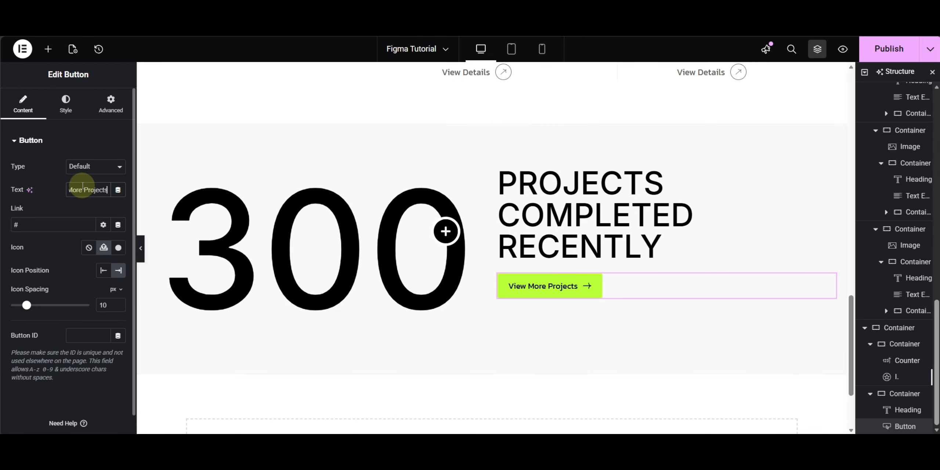
# - Make the View More Projects button's normal background color fully transparent
pyautogui.click(66, 103)
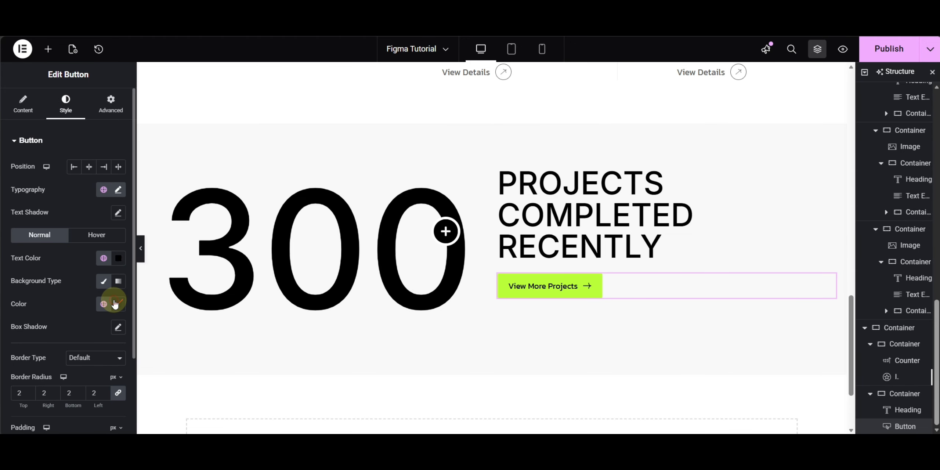
pyautogui.click(115, 304)
pyautogui.click(115, 302)
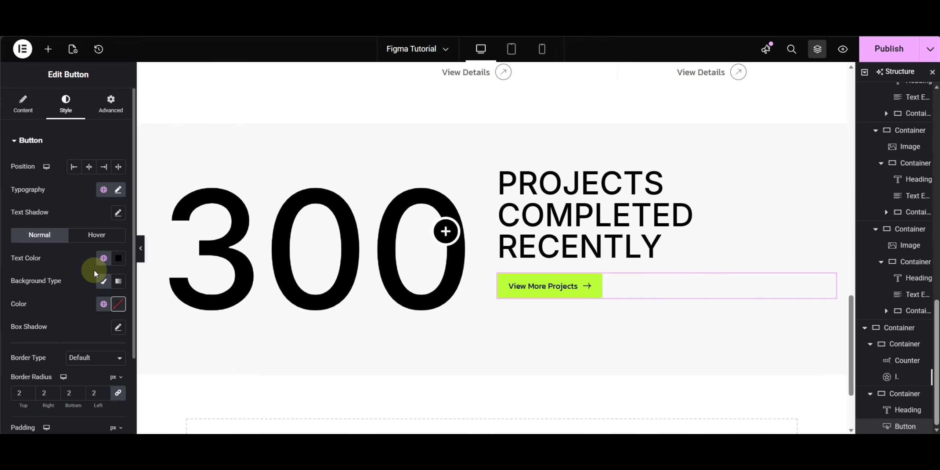
pyautogui.click(118, 311)
pyautogui.moveTo(83, 263); pyautogui.dragTo(46, 264)
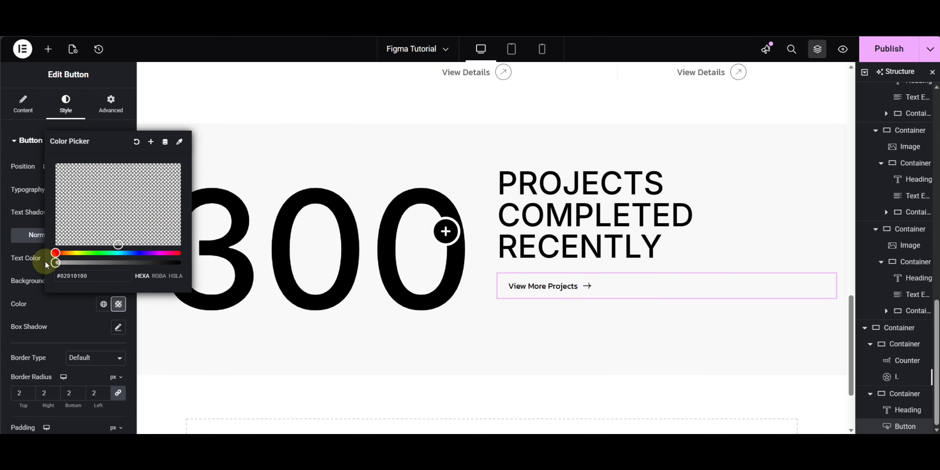
pyautogui.click(32, 254)
# - Give the View More Projects button a Solid border 1 px wide on all sides in the global Text color
pyautogui.scroll(-3, 56, 292)
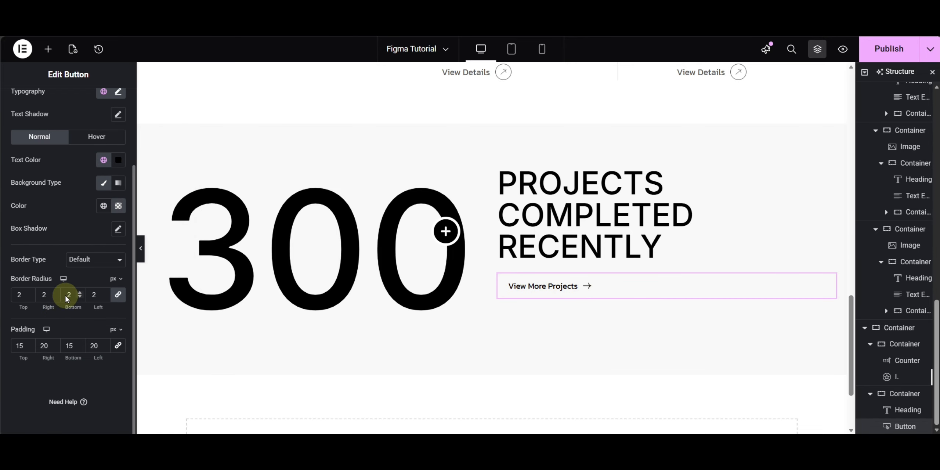
pyautogui.click(86, 260)
pyautogui.click(84, 301)
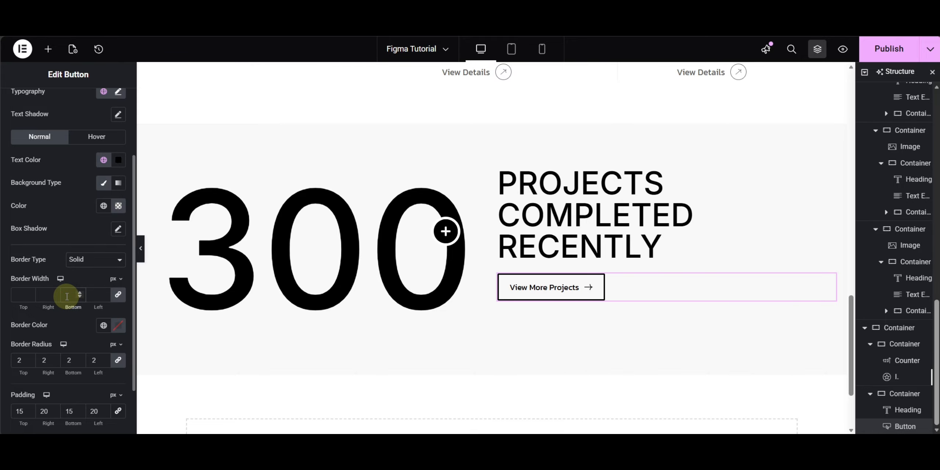
pyautogui.click(67, 297)
pyautogui.write('1')
pyautogui.click(103, 325)
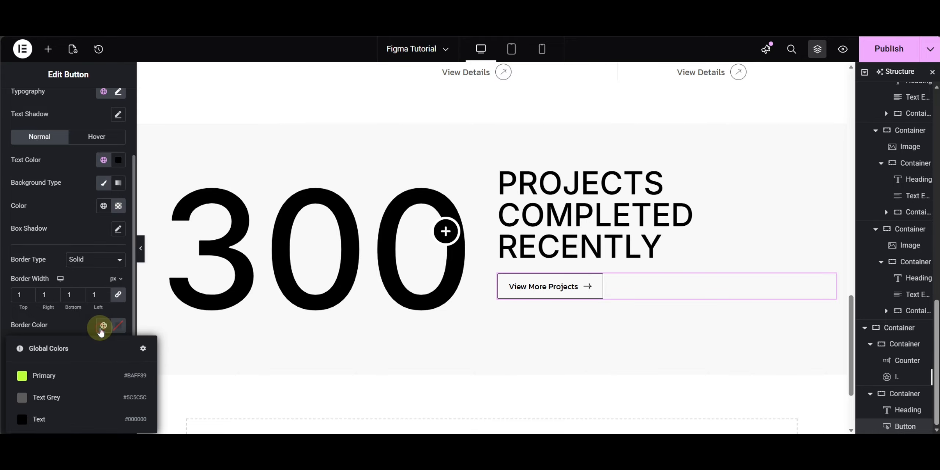
pyautogui.click(45, 415)
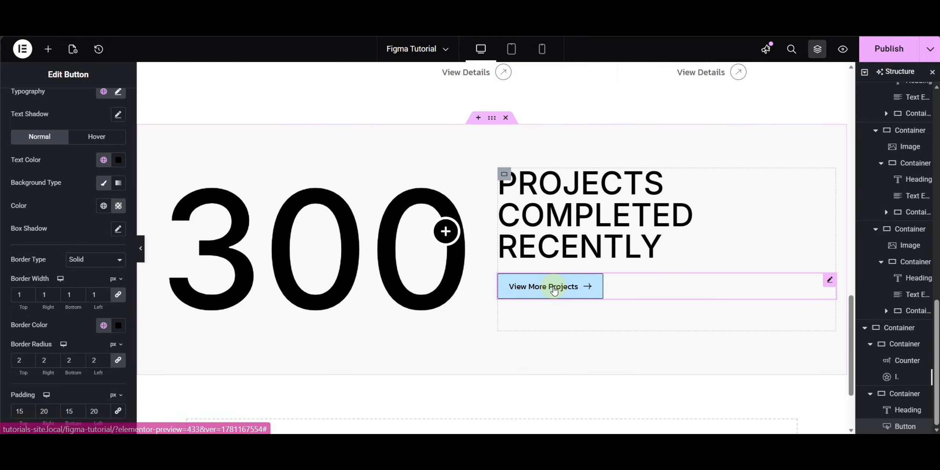
# - Set the View More Projects button's hover background color to the global Primary color
pyautogui.click(97, 138)
pyautogui.click(103, 207)
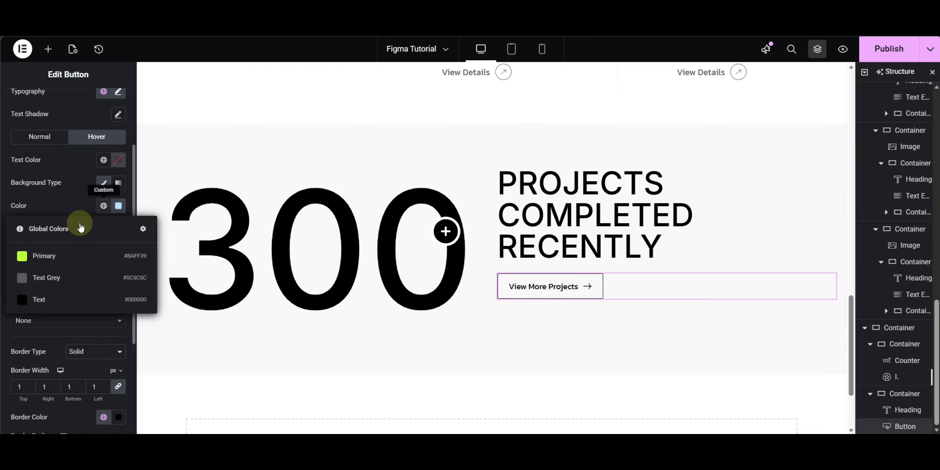
pyautogui.click(43, 263)
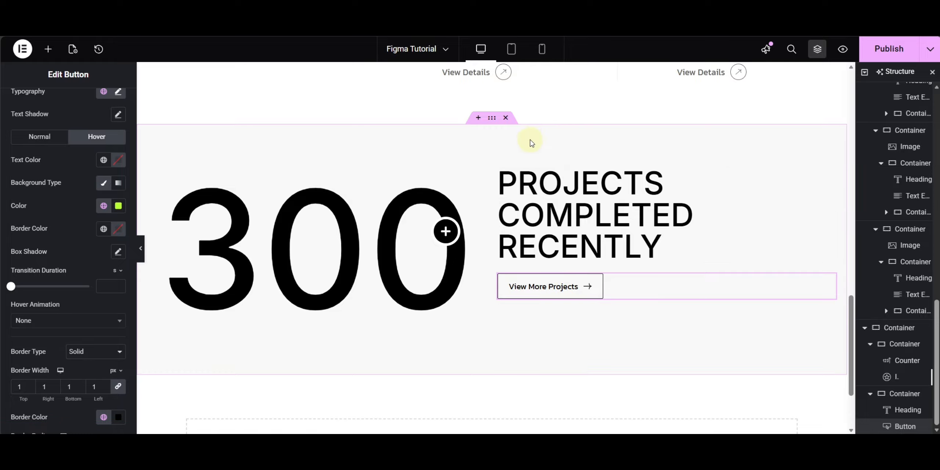
# - Set the gaps of the container holding the projects heading and button to 40 px
pyautogui.click(503, 174)
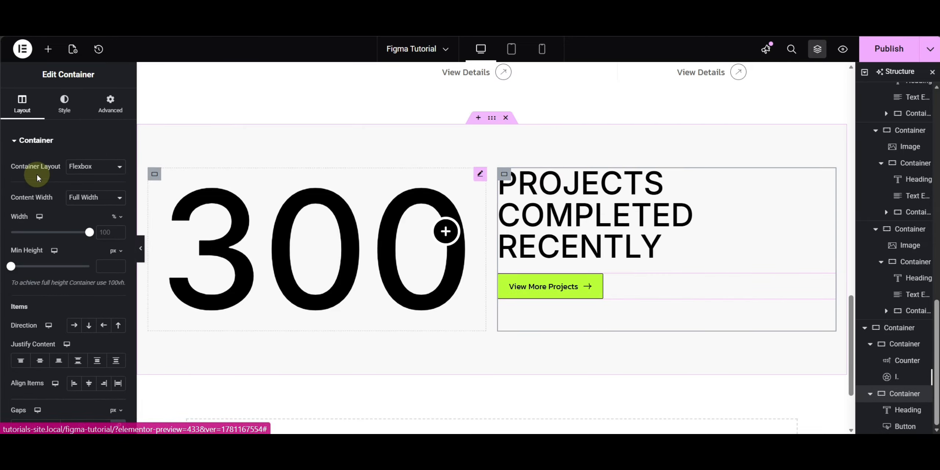
pyautogui.click(80, 426)
pyautogui.write('40')
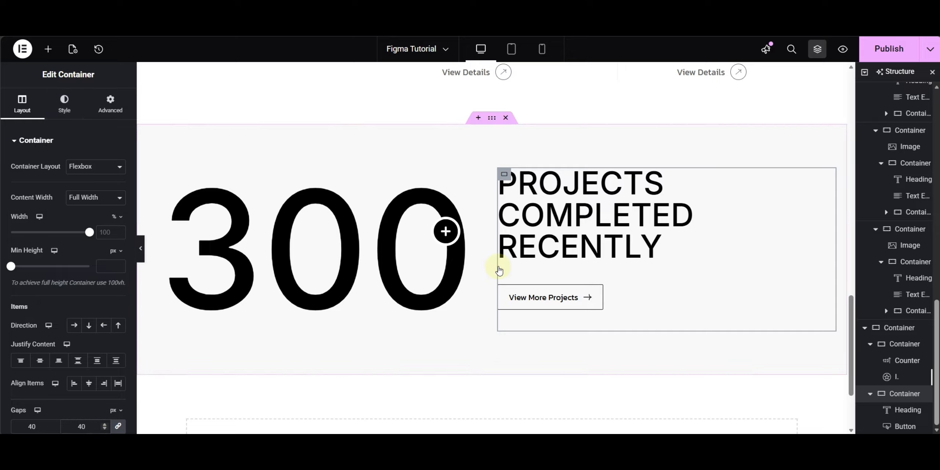
# - Set the gaps of the grey projects section's outer container to 120 px and preview the layout at full width
pyautogui.click(492, 120)
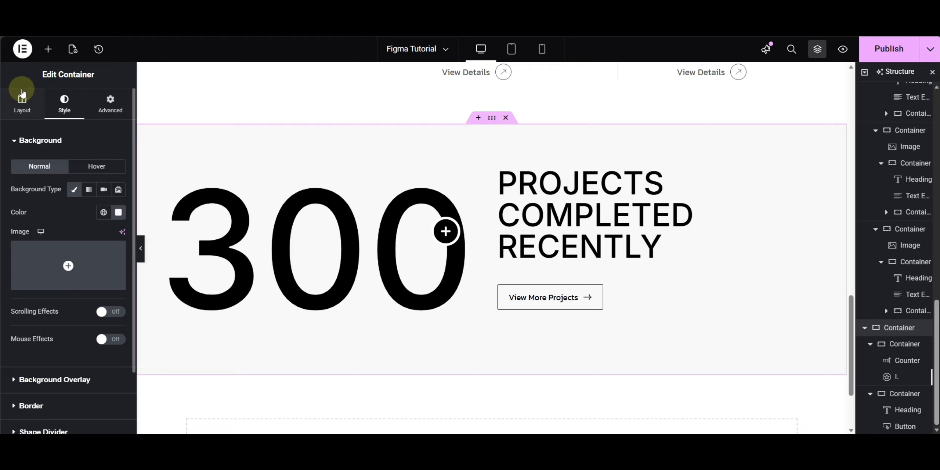
pyautogui.click(22, 106)
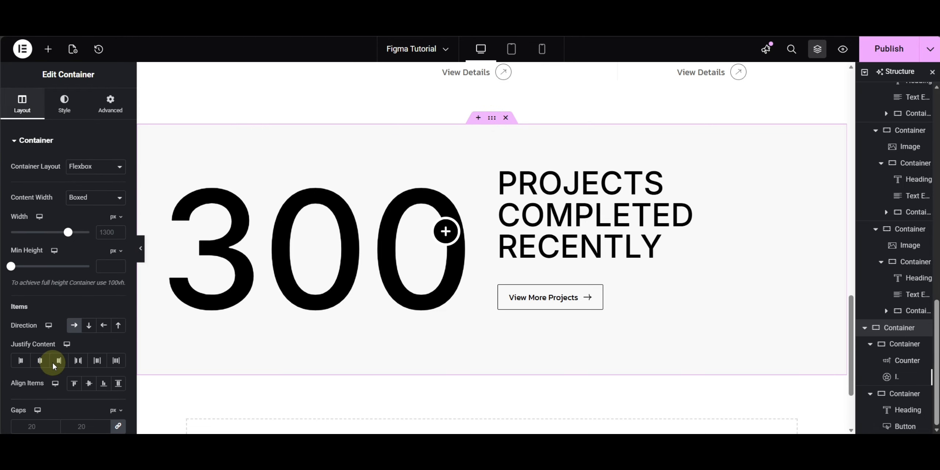
pyautogui.click(78, 425)
pyautogui.write('120')
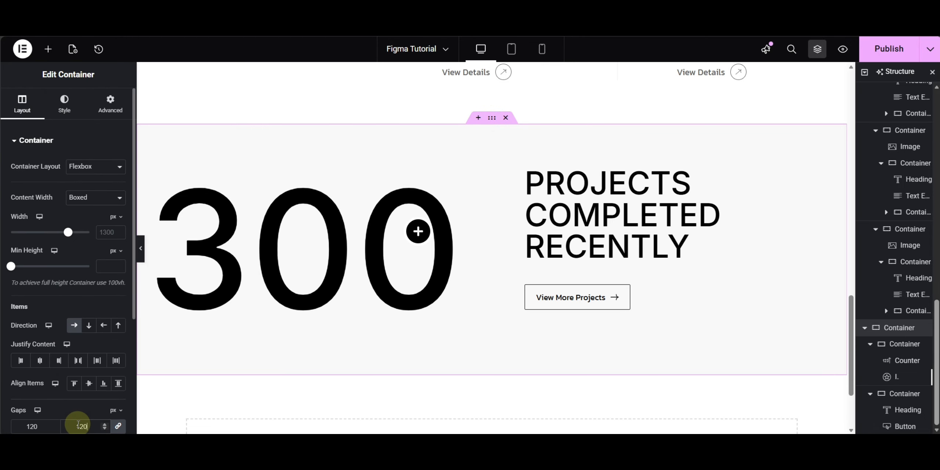
pyautogui.click(142, 248)
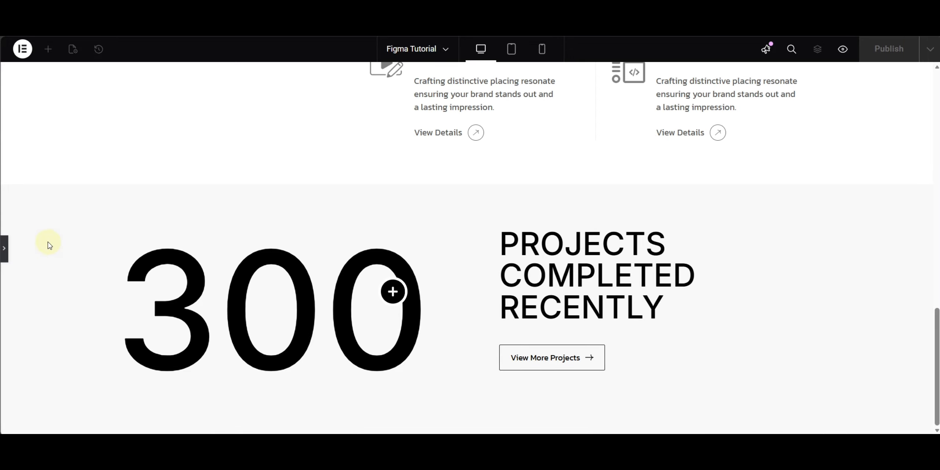
pyautogui.hotkey('ctrl', 'p')
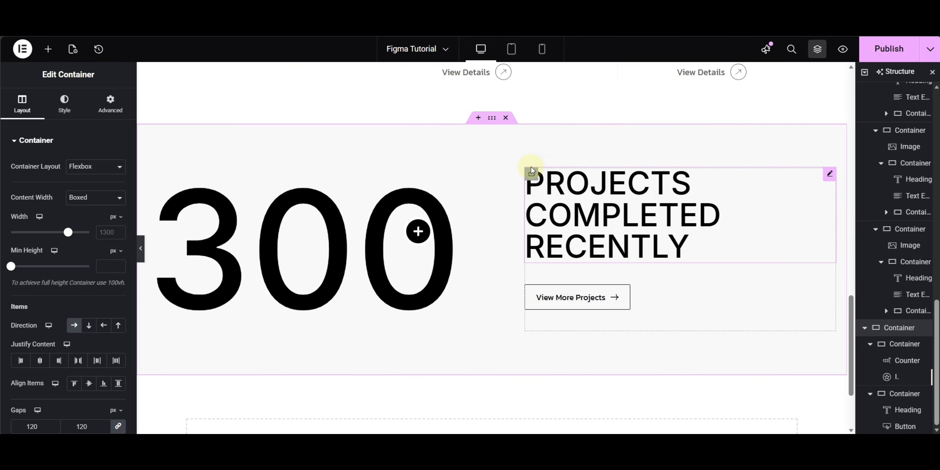
# - Set the width of the container holding the projects heading and button to 80% and preview the section
pyautogui.click(530, 172)
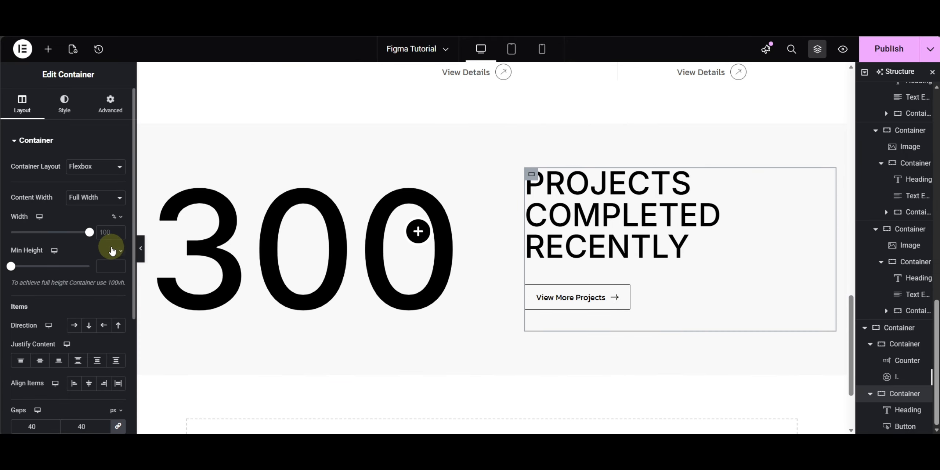
pyautogui.write('80')
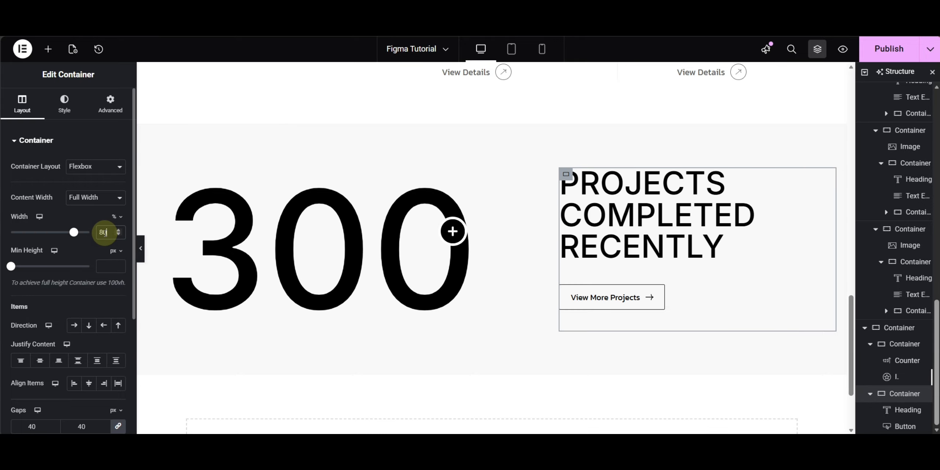
pyautogui.click(140, 249)
pyautogui.click(141, 248)
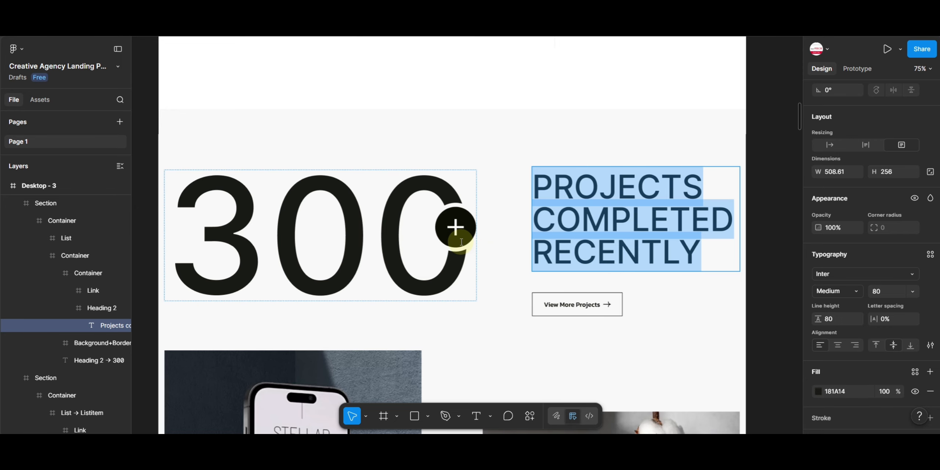
# - Examine the plus icon's size in the Figma design and the layout of the project cards below the 300 counter
pyautogui.scroll(-2, 461, 242)
pyautogui.press('Escape')
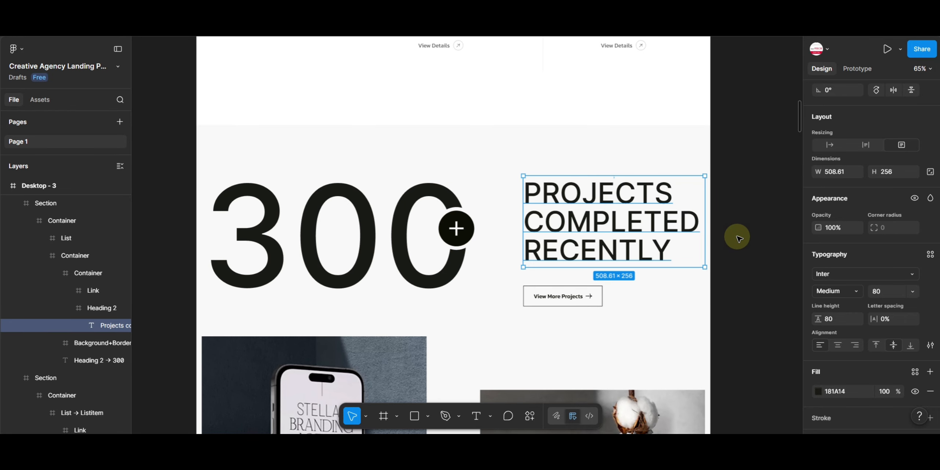
pyautogui.click(738, 238)
pyautogui.scroll(-5, 739, 248)
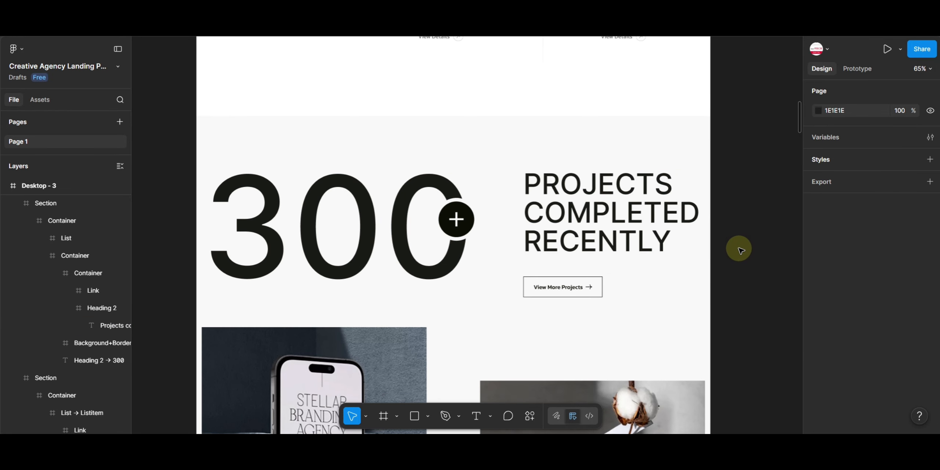
pyautogui.scroll(-1, 766, 174)
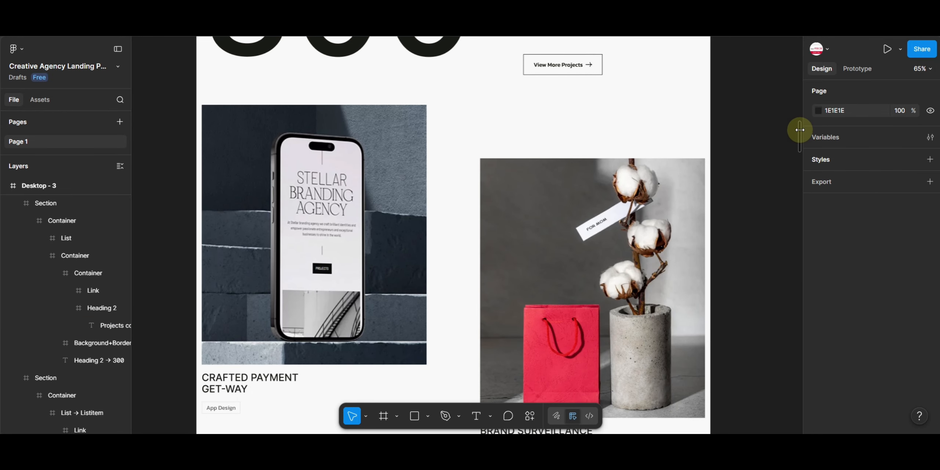
pyautogui.moveTo(754, 141); pyautogui.dragTo(747, 191)
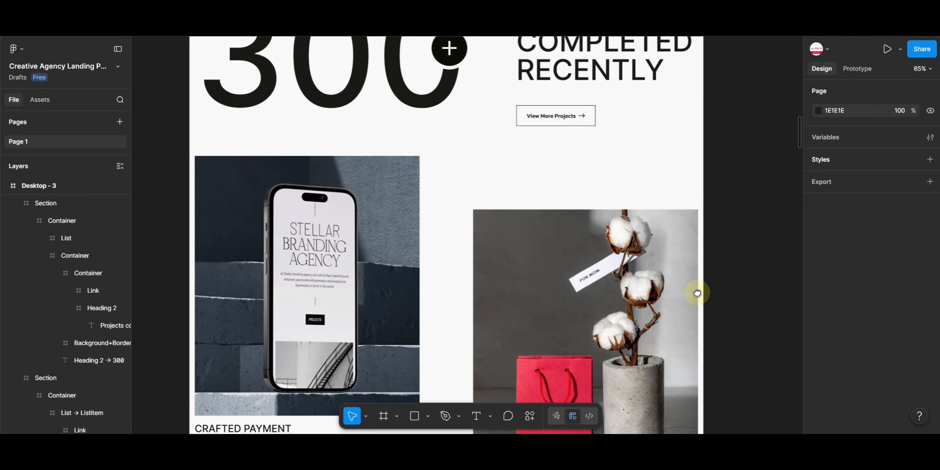
pyautogui.moveTo(696, 293); pyautogui.dragTo(724, 64)
pyautogui.scroll(6, 768, 248)
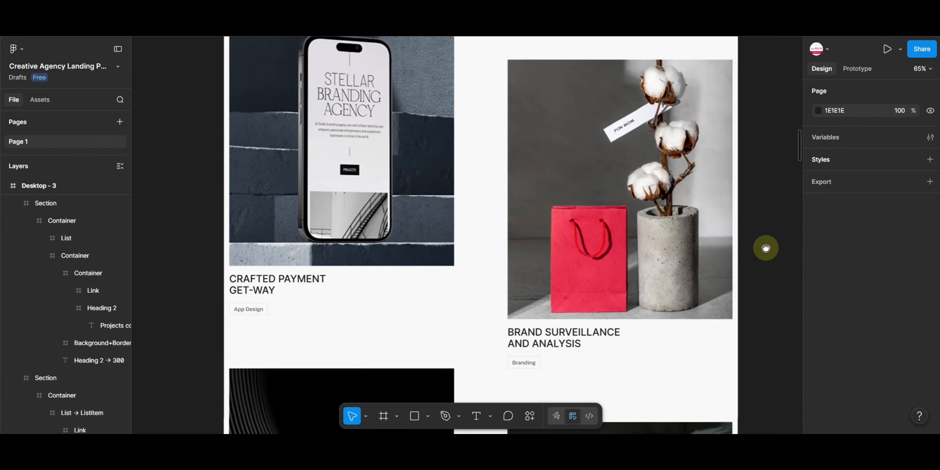
pyautogui.moveTo(740, 192); pyautogui.dragTo(709, 383)
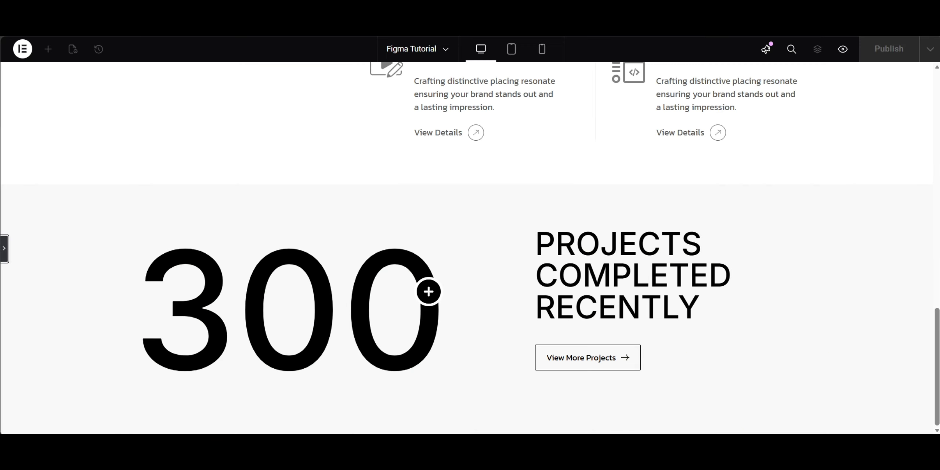
# - Switch back to Elementor and set the size of the plus icon on the 300 counter to 30 px
pyautogui.hotkey('ctrl', 'i')
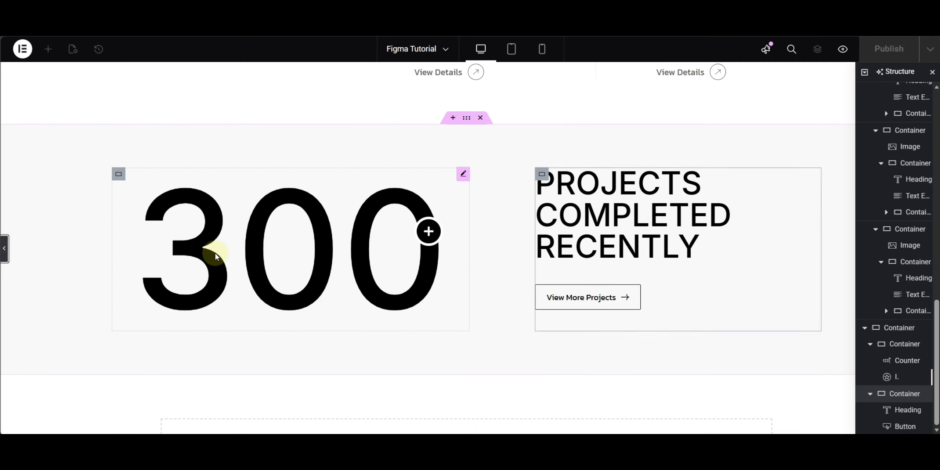
pyautogui.click(285, 243)
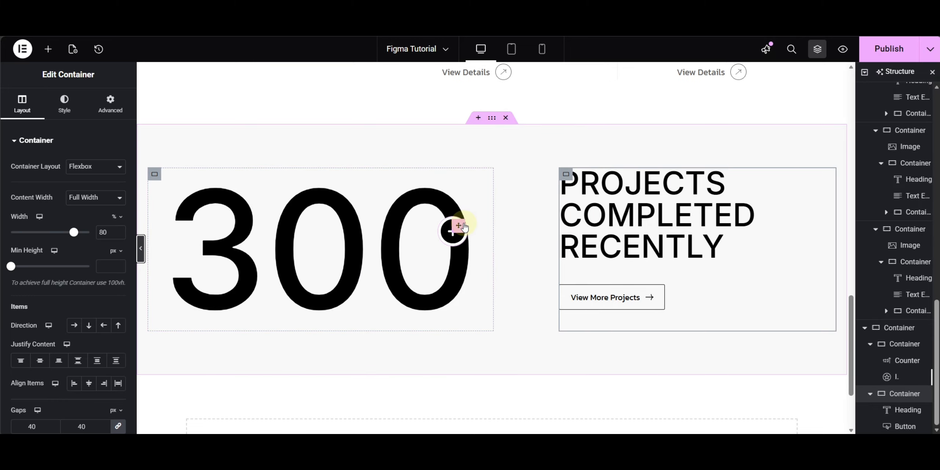
pyautogui.click(460, 225)
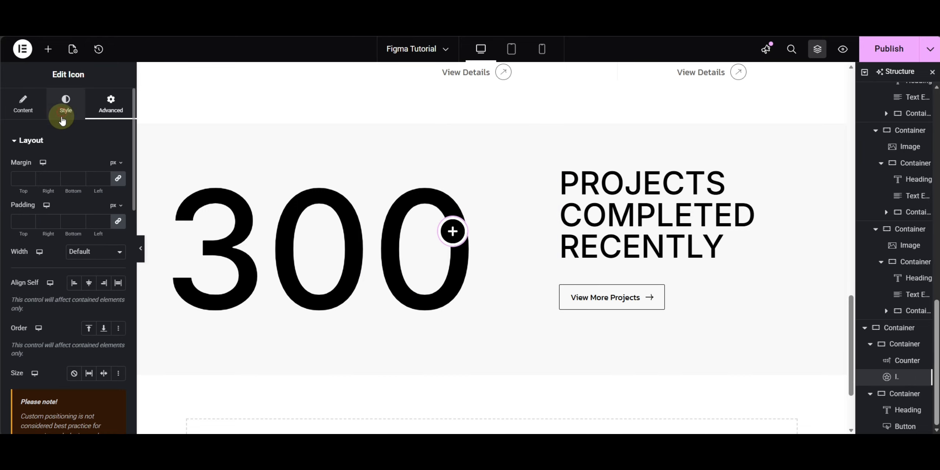
pyautogui.click(66, 104)
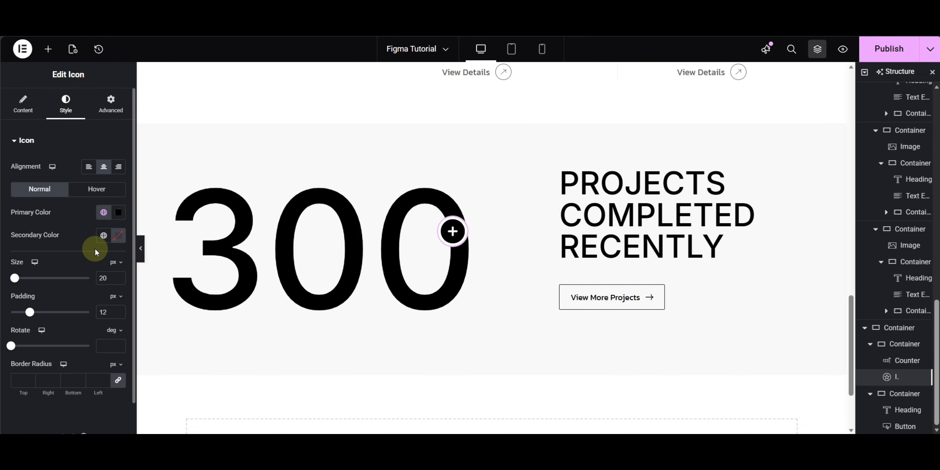
pyautogui.click(104, 280)
pyautogui.press('BackSpace')
pyautogui.write('3')
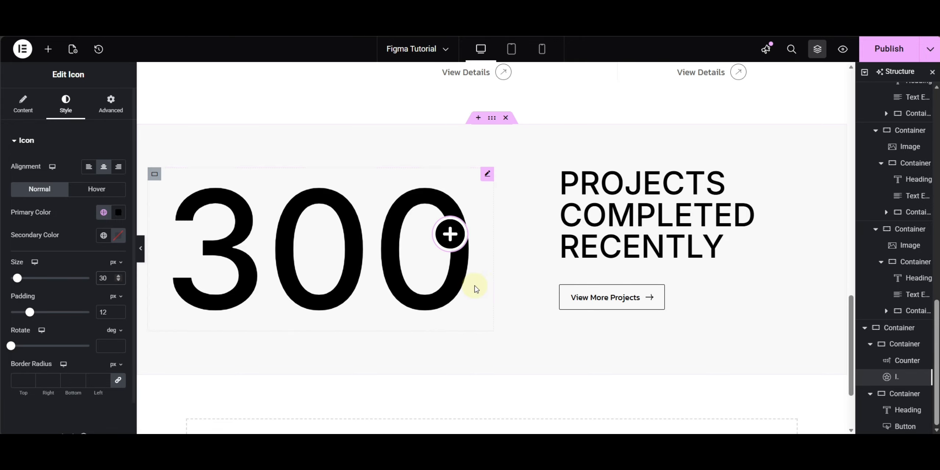
# - Add a new container with two equal columns below the grey projects section
pyautogui.scroll(-3, 570, 277)
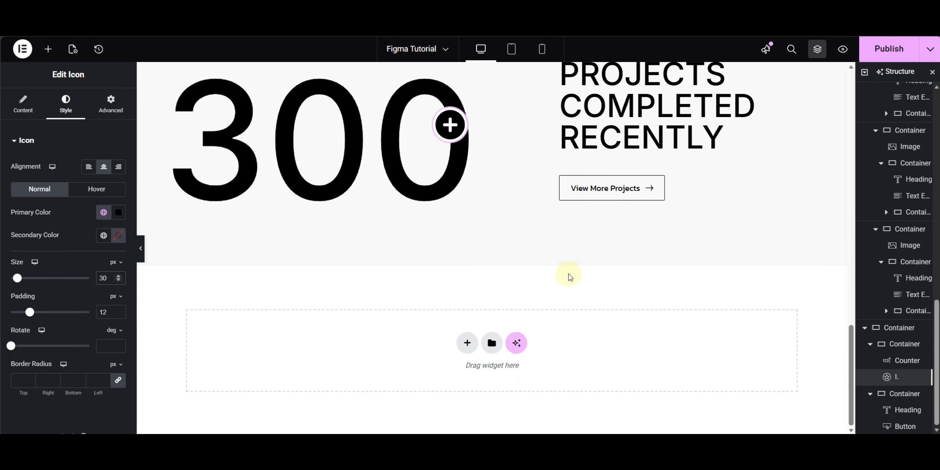
pyautogui.click(467, 343)
pyautogui.click(454, 371)
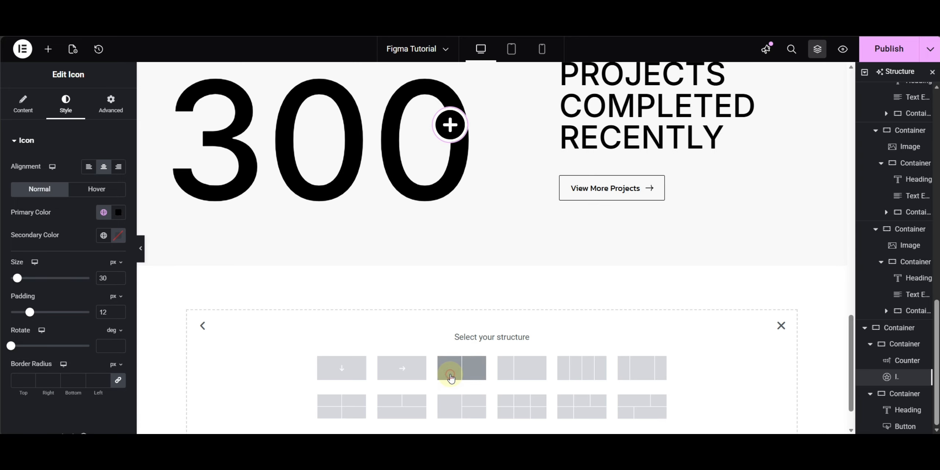
# - Add a single horizontal-row container below the grey 300 section with padding of 80 px top and bottom and 20 px right and left
pyautogui.click(392, 370)
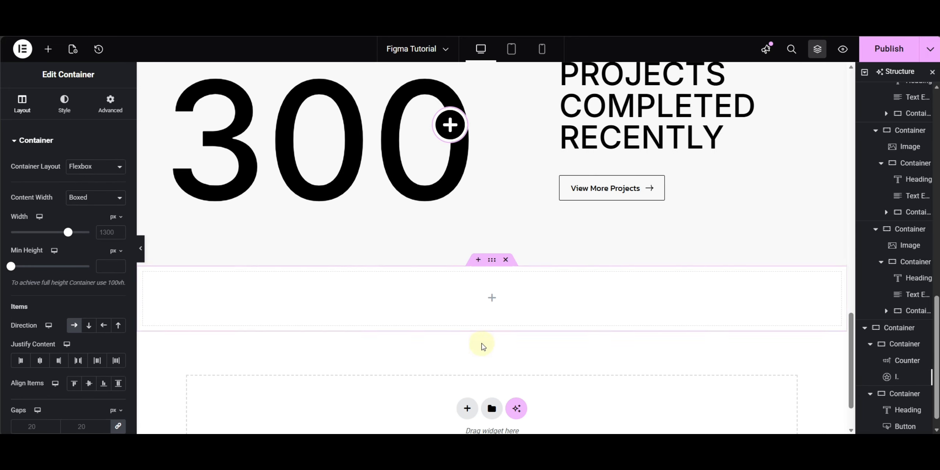
pyautogui.click(99, 108)
pyautogui.click(118, 221)
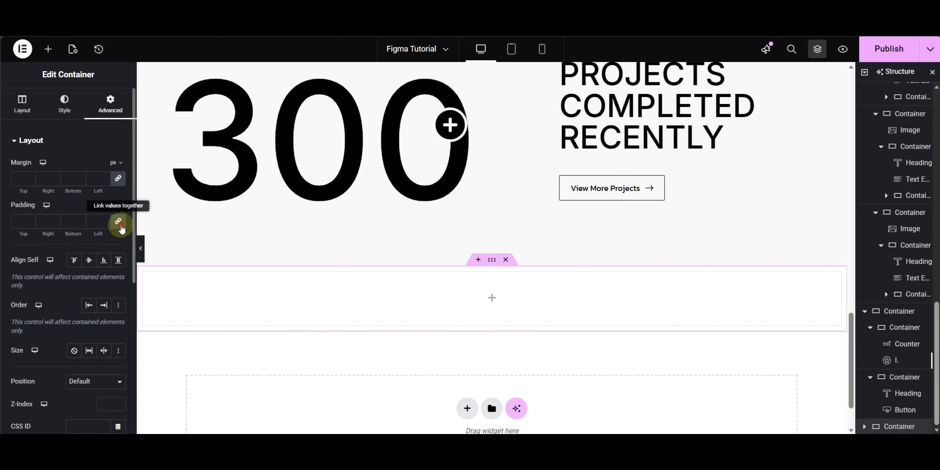
pyautogui.click(16, 220)
pyautogui.write('80')
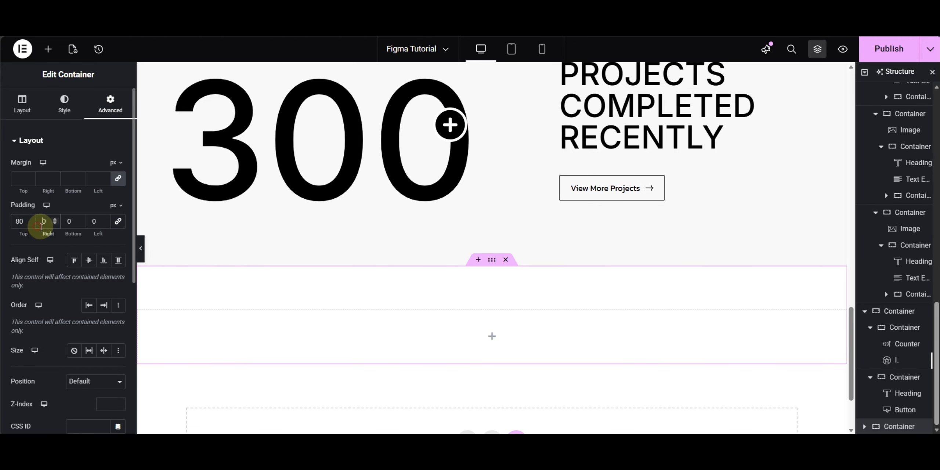
pyautogui.click(45, 221)
pyautogui.write('20')
pyautogui.click(68, 222)
pyautogui.write('802')
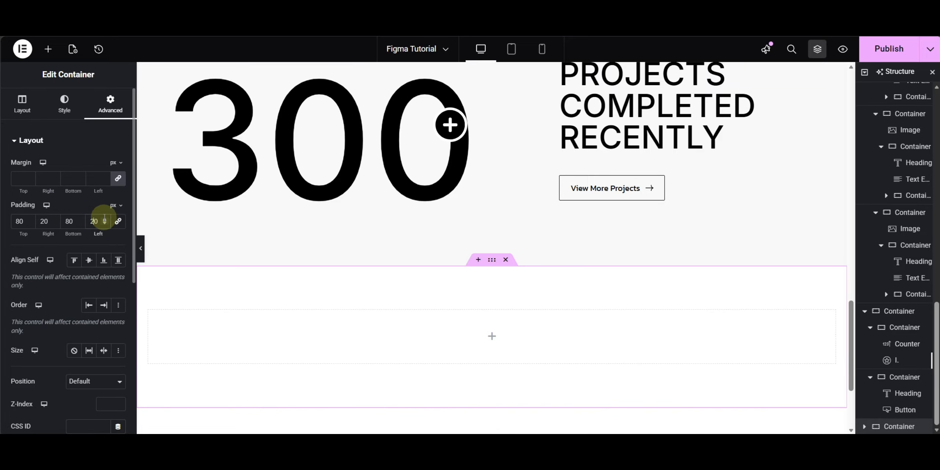
# - Copy the background colour #F8F8F8 from the 300 projects section and apply it to the new container below
pyautogui.scroll(4, 448, 235)
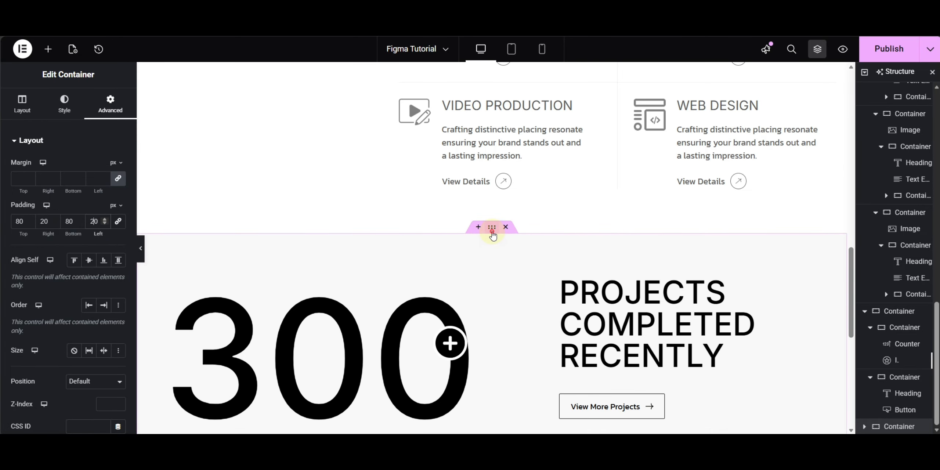
pyautogui.click(492, 232)
pyautogui.click(64, 107)
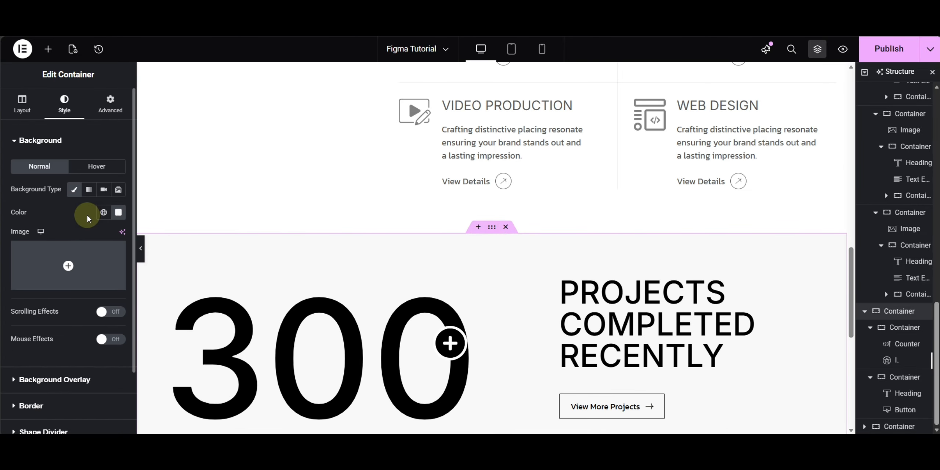
pyautogui.click(118, 213)
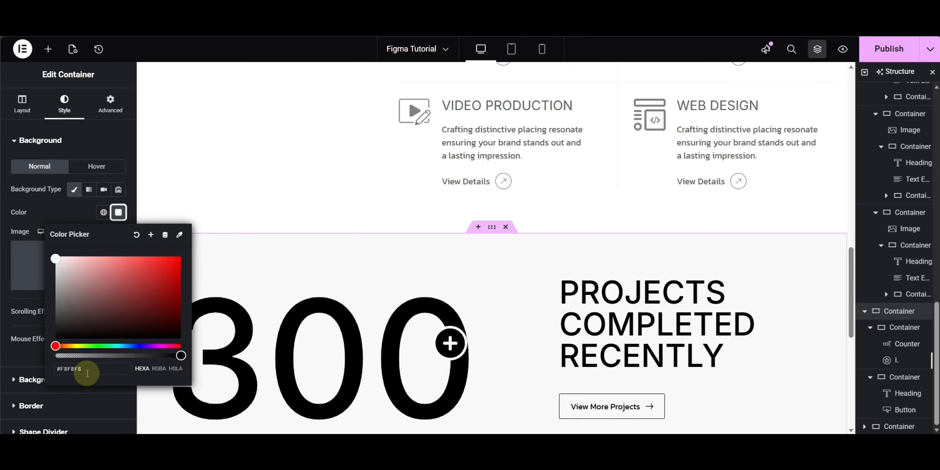
pyautogui.scroll(-10, 511, 250)
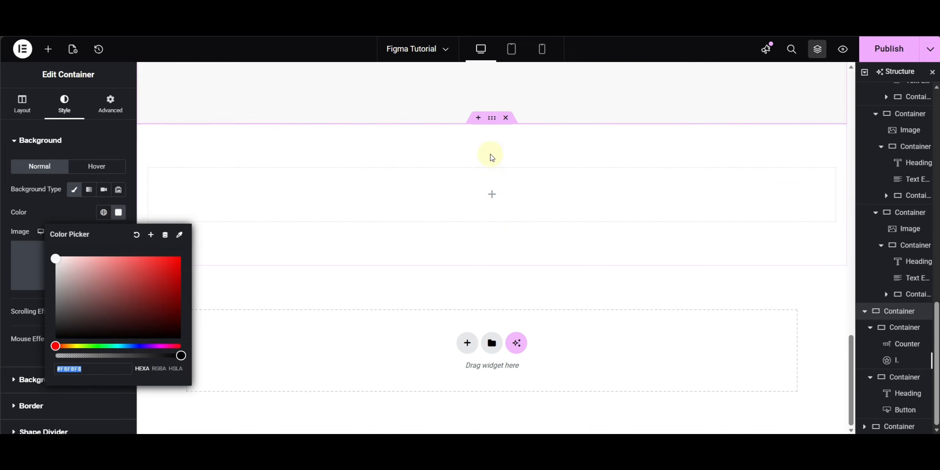
pyautogui.click(491, 119)
pyautogui.click(65, 105)
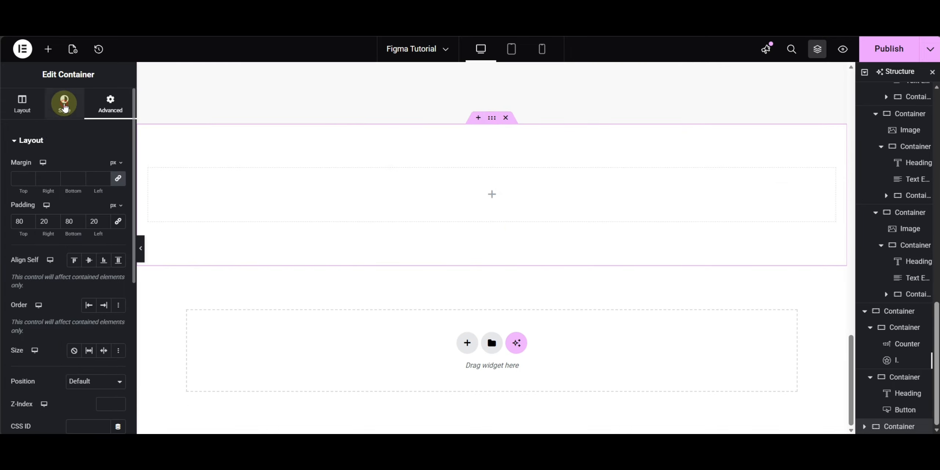
pyautogui.click(75, 189)
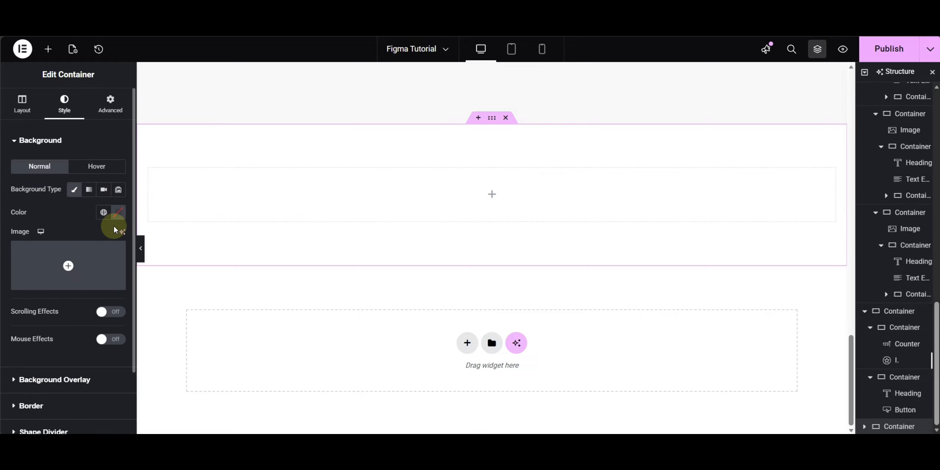
pyautogui.click(117, 220)
pyautogui.click(87, 368)
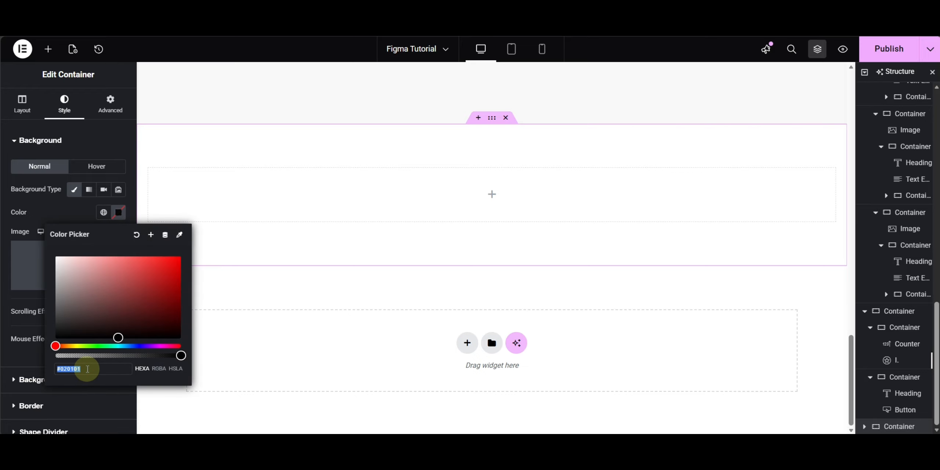
pyautogui.click(15, 355)
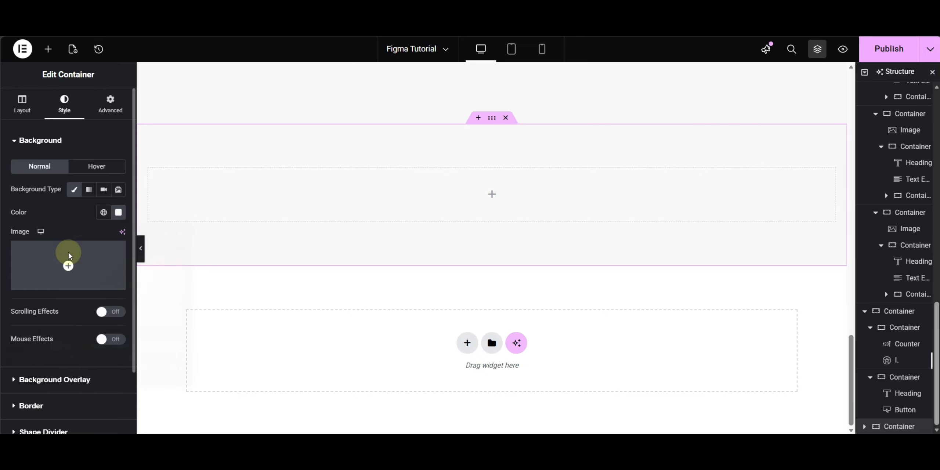
# - Place an inner container with 0 padding in the new section and duplicate it to form two columns
pyautogui.click(48, 51)
pyautogui.click(39, 191)
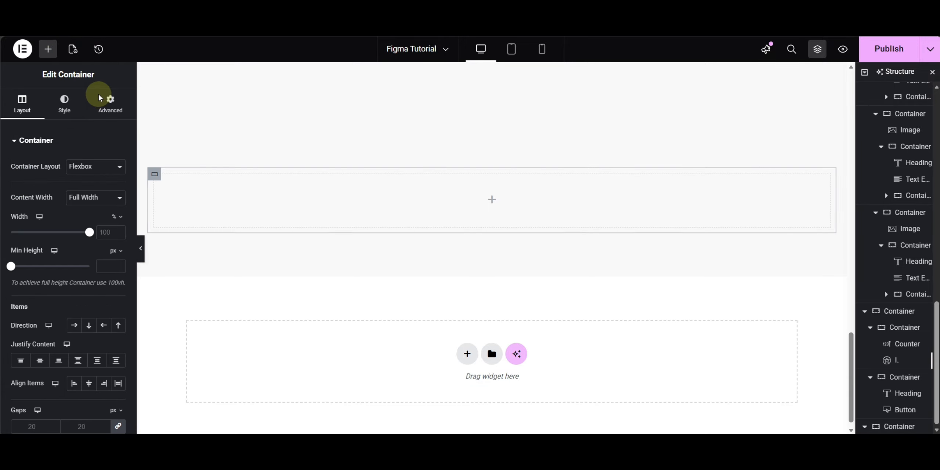
pyautogui.click(108, 107)
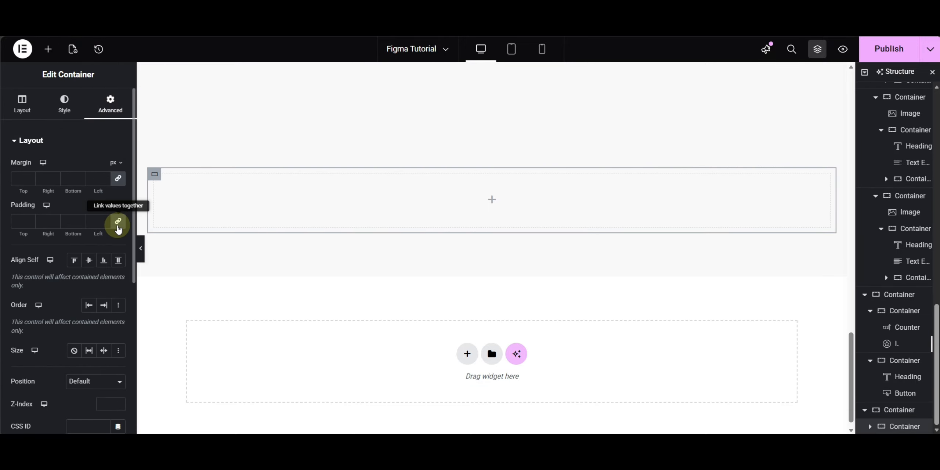
pyautogui.click(118, 224)
pyautogui.rightClick(273, 197)
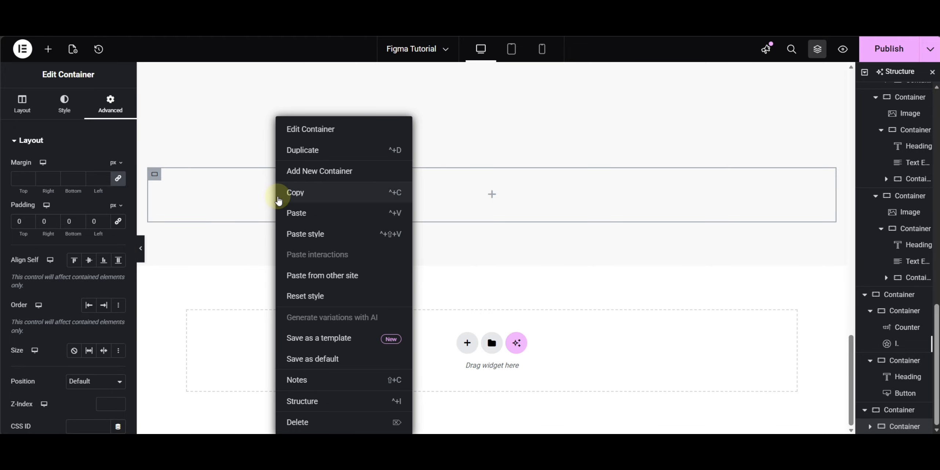
pyautogui.click(305, 150)
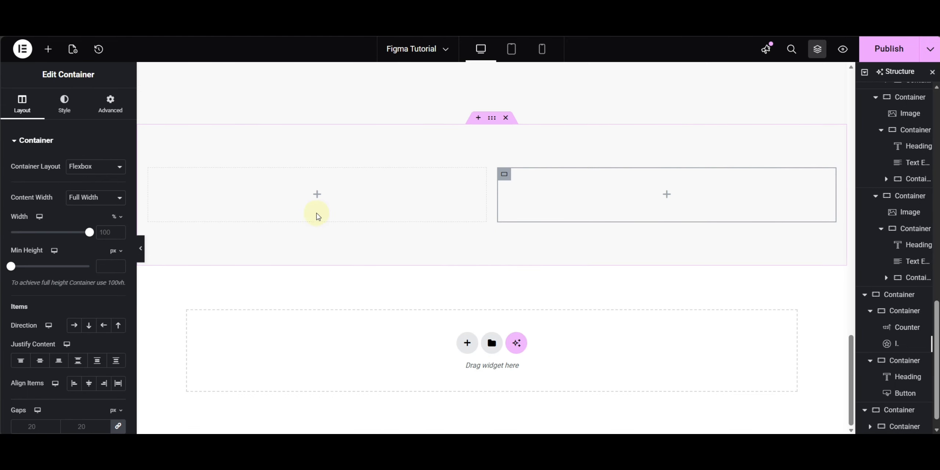
# - Nest another container inside the first column and set its padding to 0
pyautogui.click(47, 49)
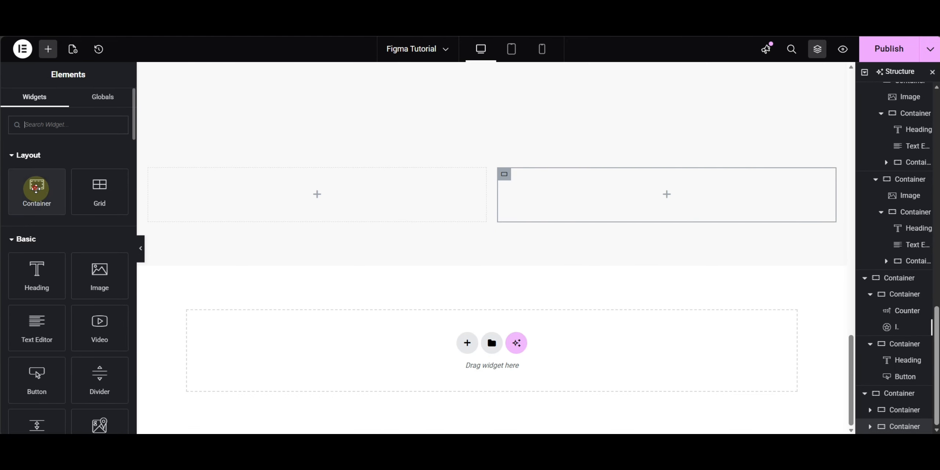
pyautogui.moveTo(37, 189); pyautogui.dragTo(287, 191)
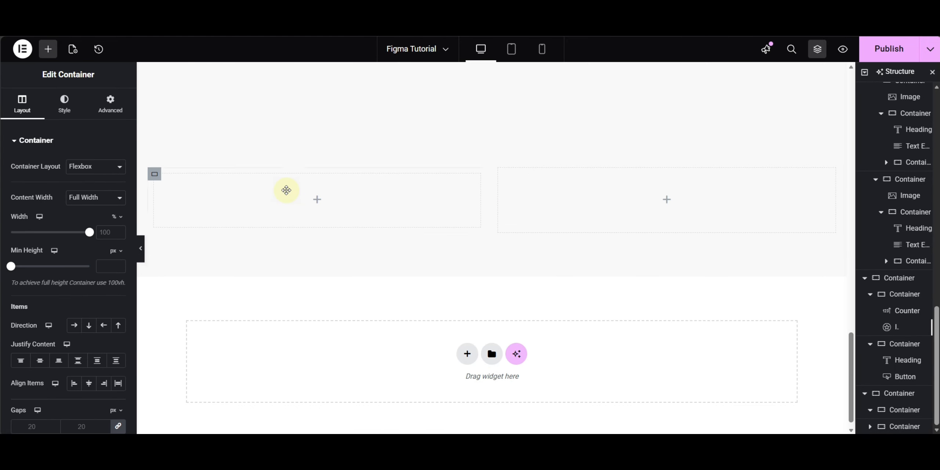
pyautogui.click(110, 110)
pyautogui.click(119, 220)
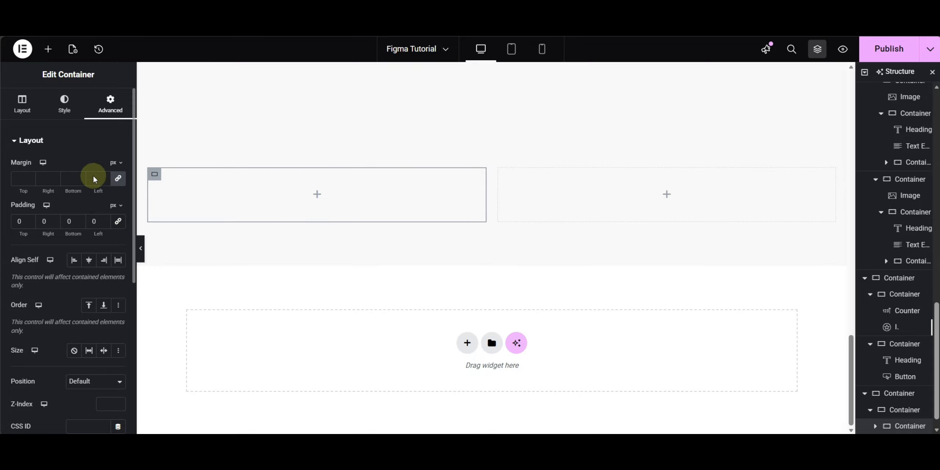
# - Add an image widget to the nested container and choose the phone mockup picture from the media library
pyautogui.click(49, 50)
pyautogui.moveTo(98, 272); pyautogui.dragTo(283, 185)
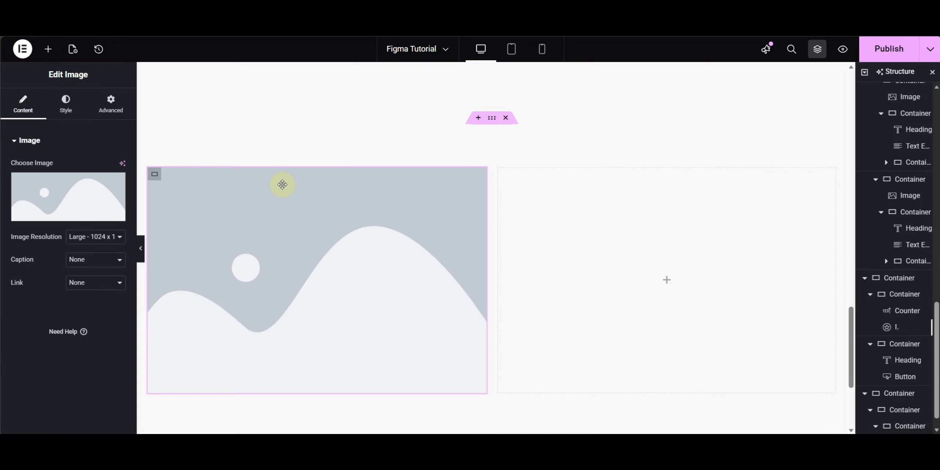
pyautogui.click(59, 200)
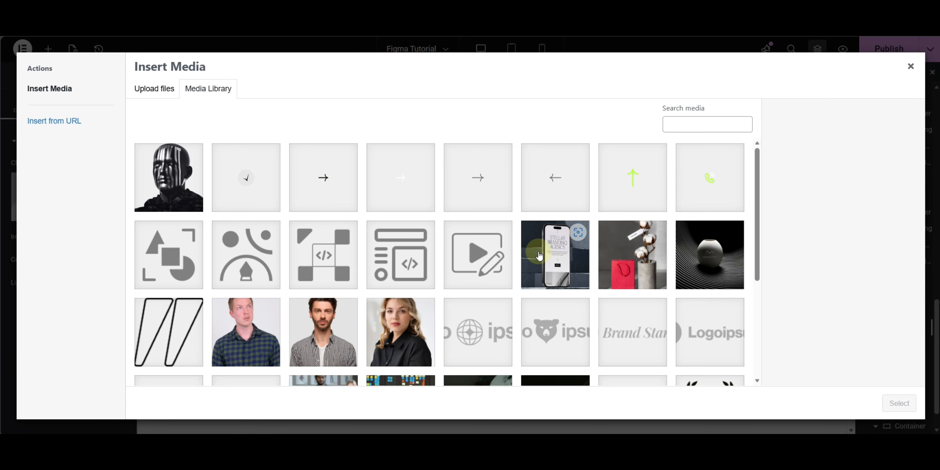
pyautogui.click(539, 255)
pyautogui.click(904, 403)
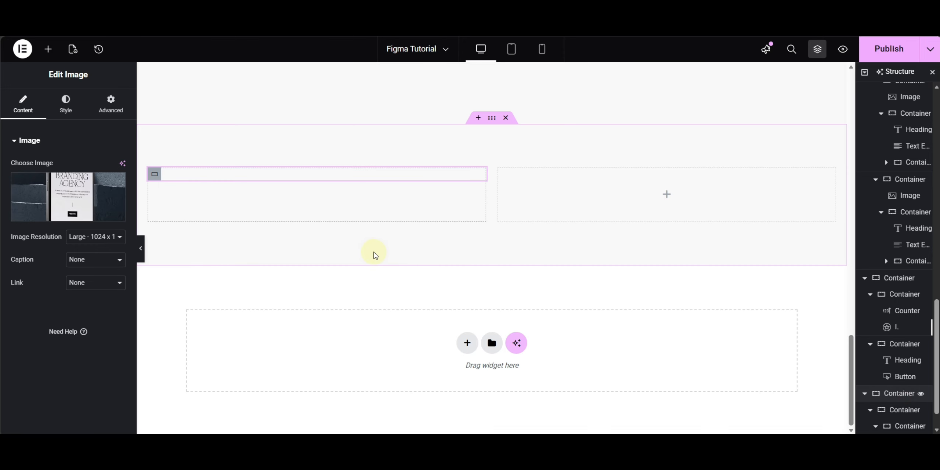
# - Switch to Figma and copy the title text "Crafted Payment Get-way" under the phone project image
pyautogui.scroll(-8, 376, 249)
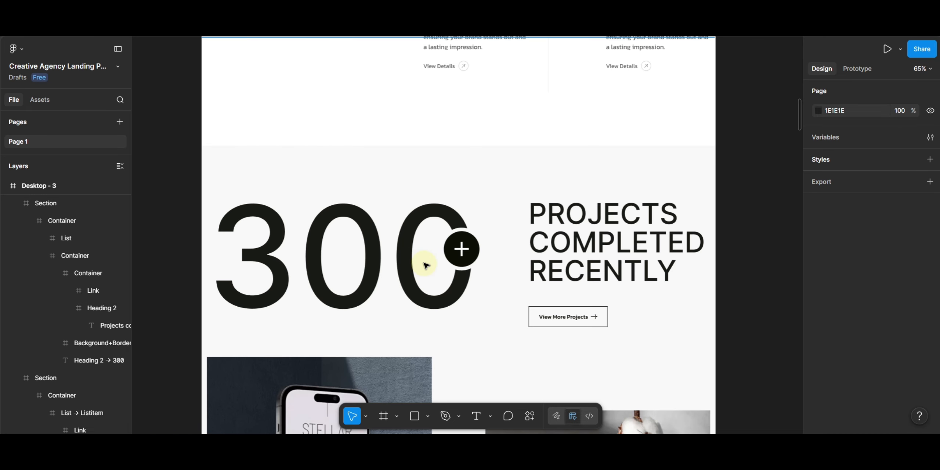
pyautogui.scroll(-5, 426, 265)
pyautogui.scroll(-8, 424, 265)
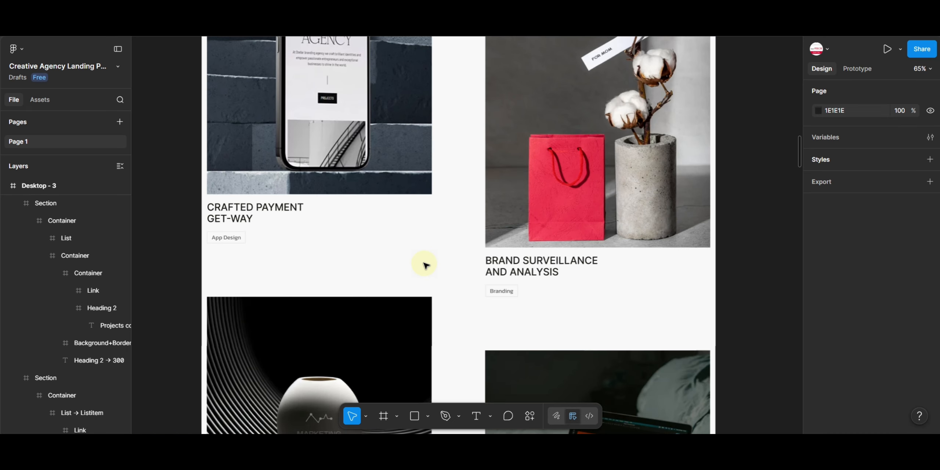
pyautogui.click(239, 209)
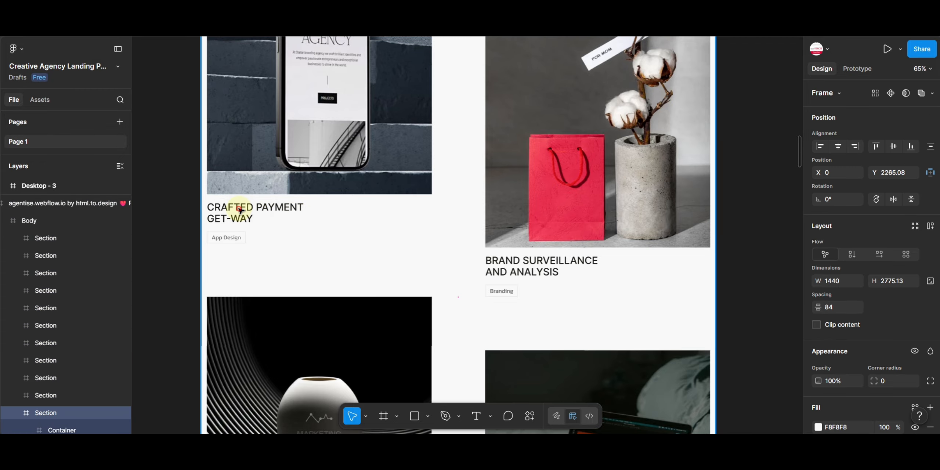
pyautogui.click(242, 209)
pyautogui.click(244, 210)
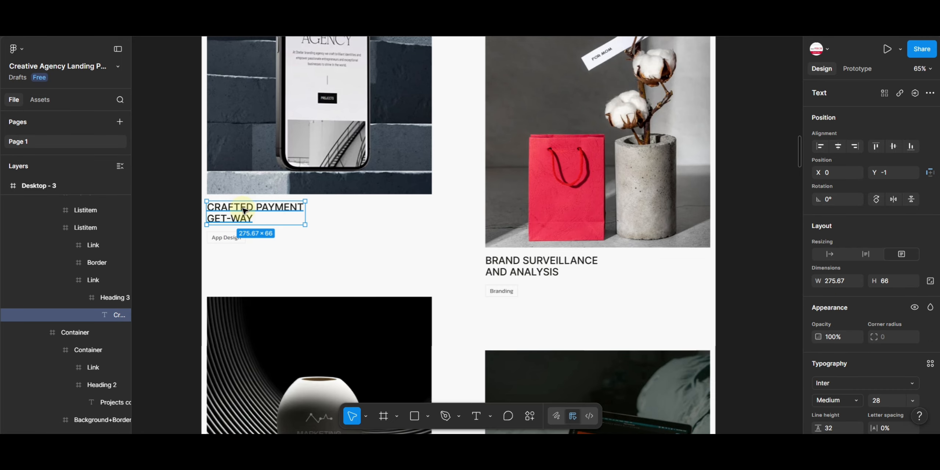
pyautogui.doubleClick(244, 209)
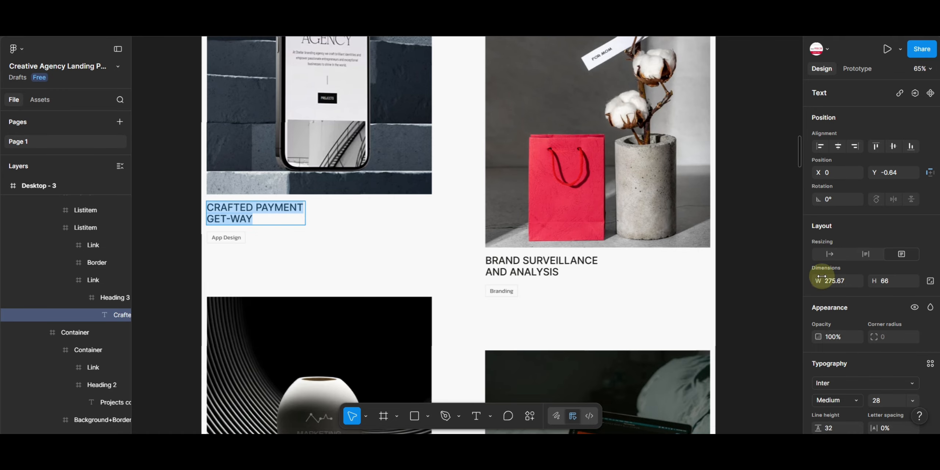
# - Switch back to Elementor and add a heading below the phone image reading "Crafted Payment Get-way" with the H3 tag
pyautogui.scroll(-5, 836, 279)
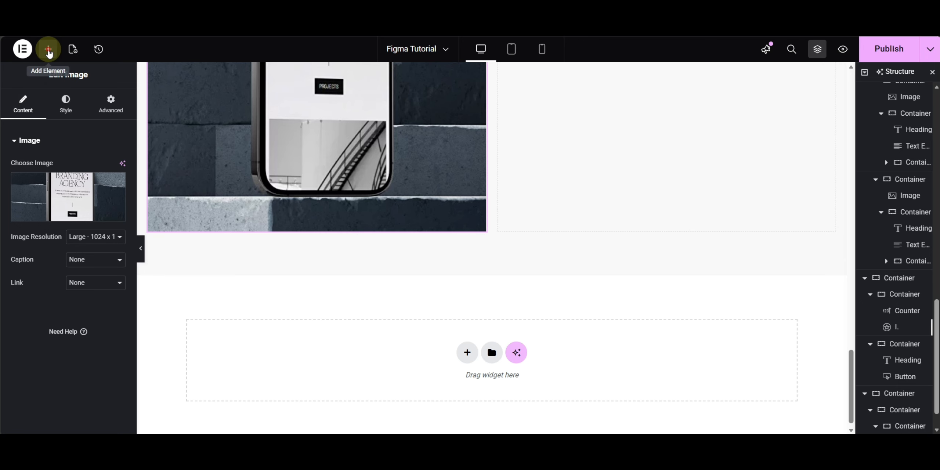
pyautogui.click(48, 49)
pyautogui.click(37, 275)
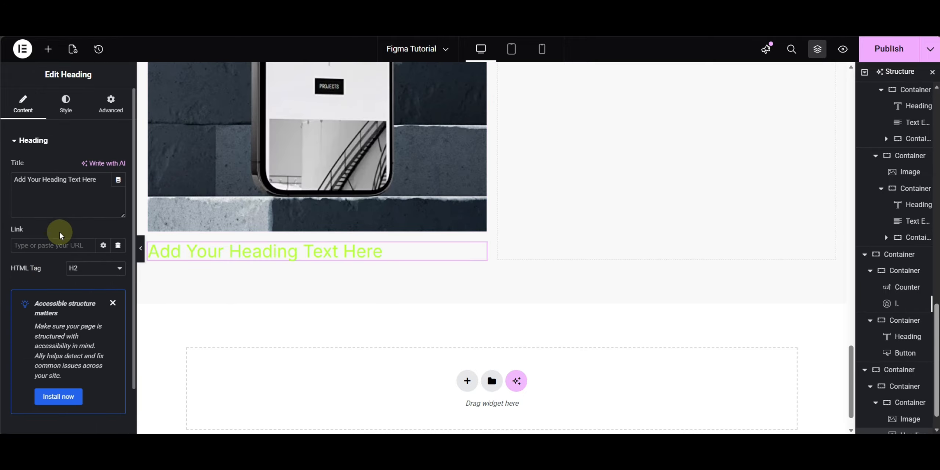
pyautogui.tripleClick(58, 201)
pyautogui.write('Crafted Payment Get-way')
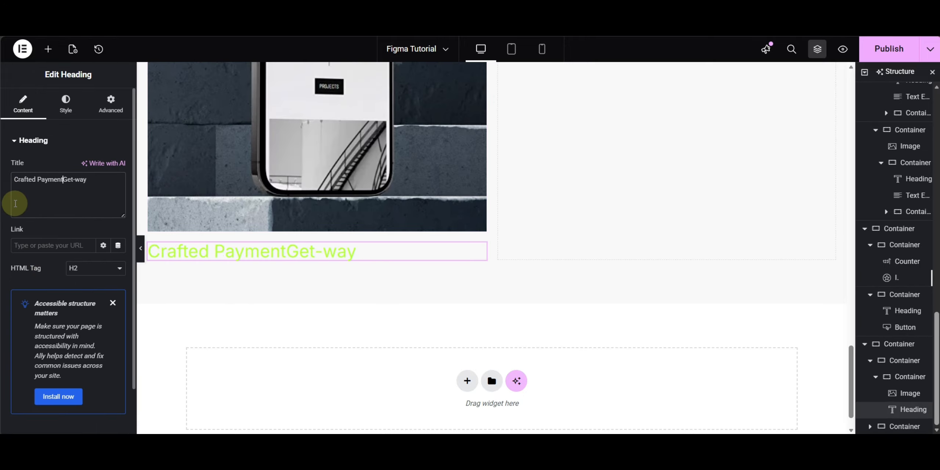
pyautogui.click(85, 269)
pyautogui.click(74, 311)
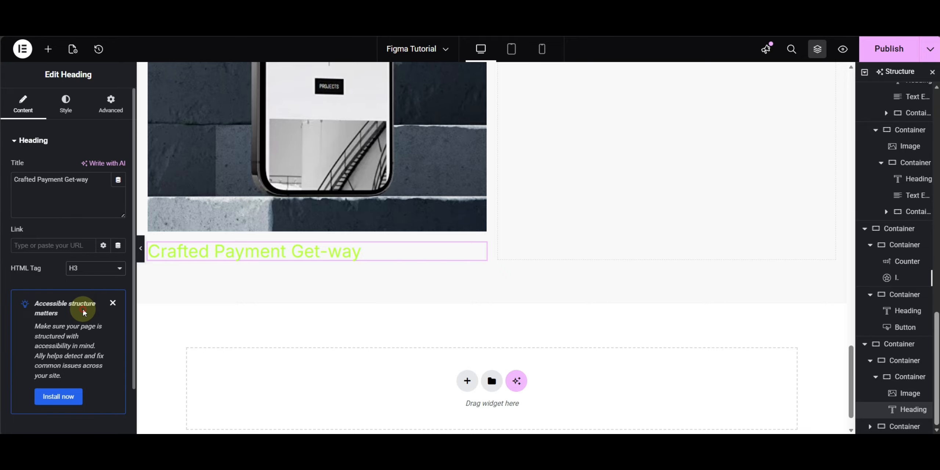
# - Apply the global Text color to the Crafted Payment Get-way heading
pyautogui.click(65, 112)
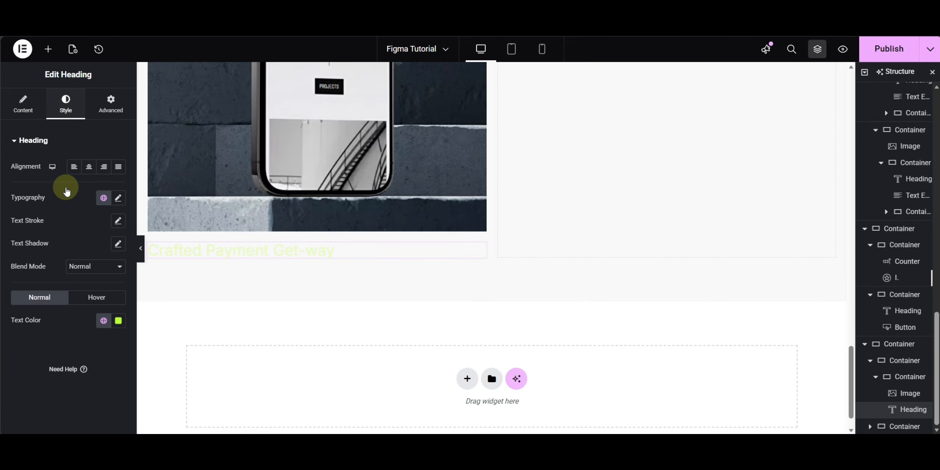
pyautogui.click(104, 321)
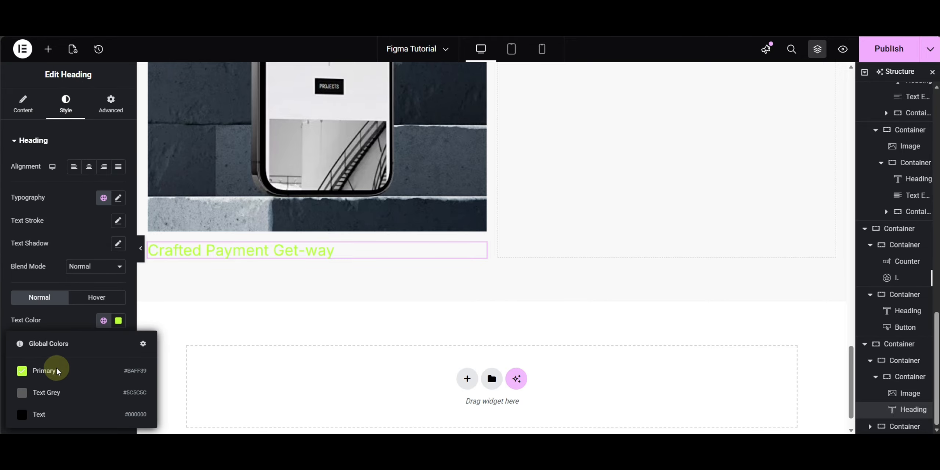
pyautogui.click(45, 414)
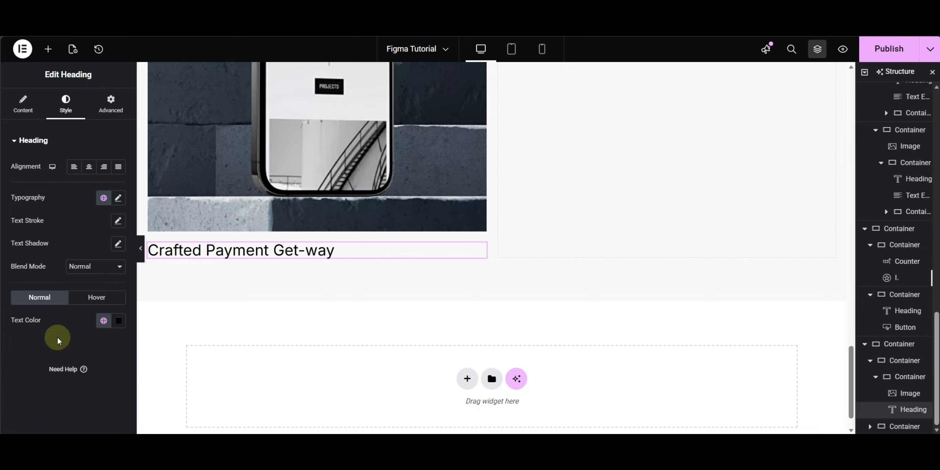
# - Set the Crafted Payment Get-way heading's typography to uppercase with a 500 (Medium) weight
pyautogui.click(118, 201)
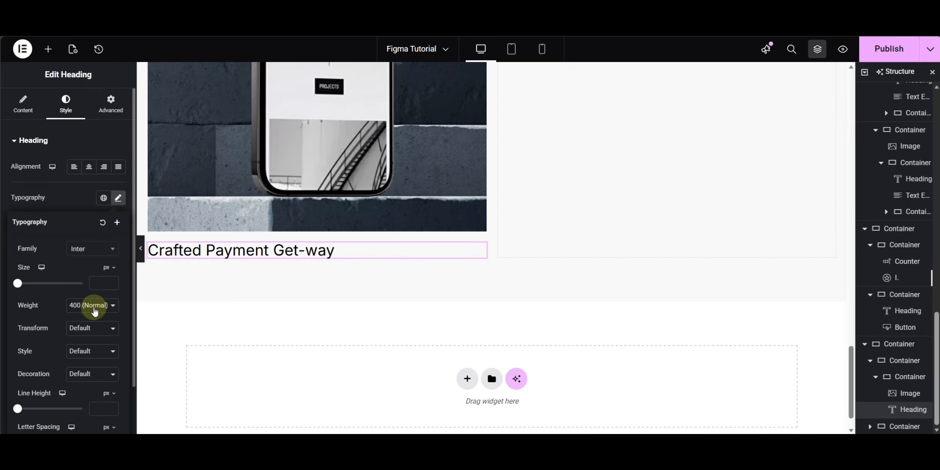
pyautogui.click(90, 333)
pyautogui.click(92, 354)
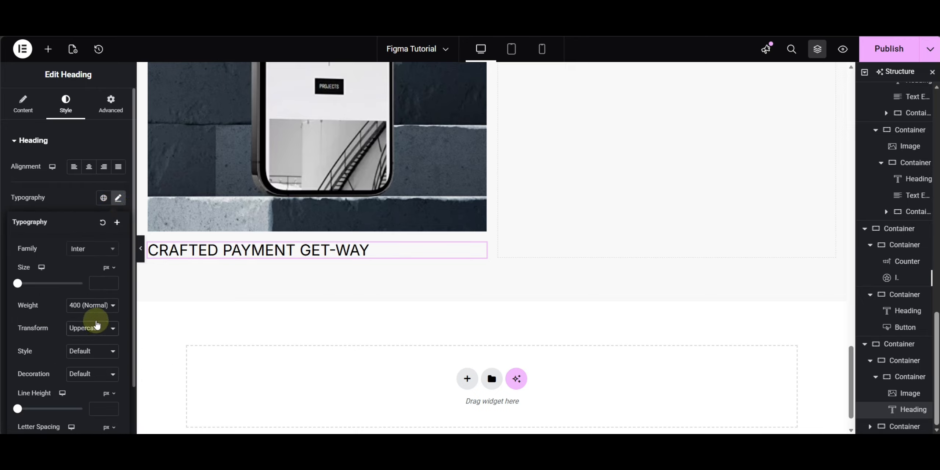
pyautogui.click(95, 309)
pyautogui.click(102, 206)
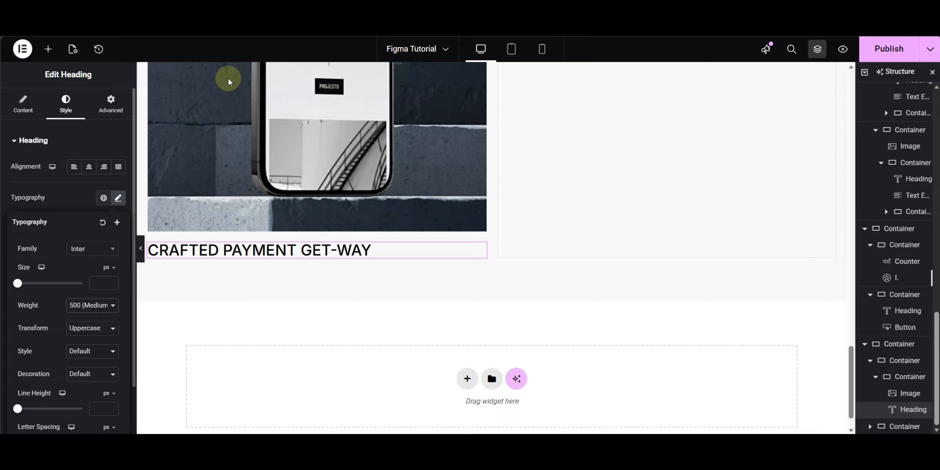
# - Check the title's line break in the Figma design, and give the heading in Elementor a custom width of 50%
pyautogui.click(229, 18)
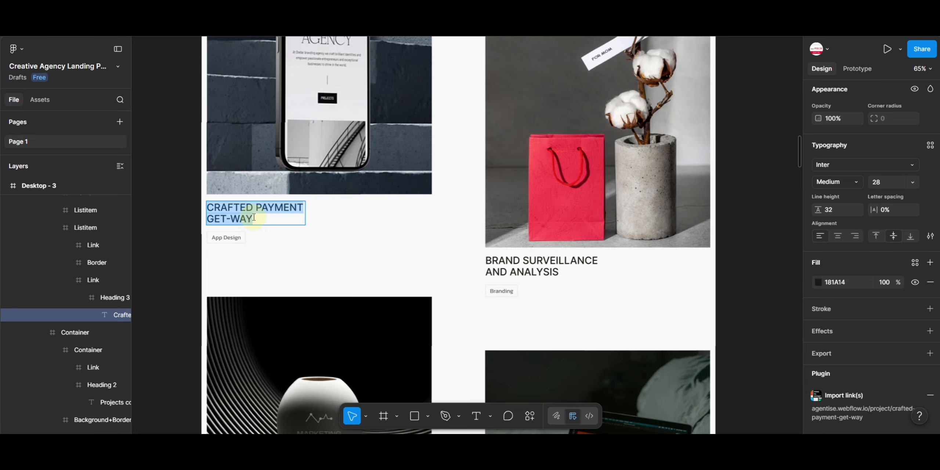
pyautogui.click(287, 19)
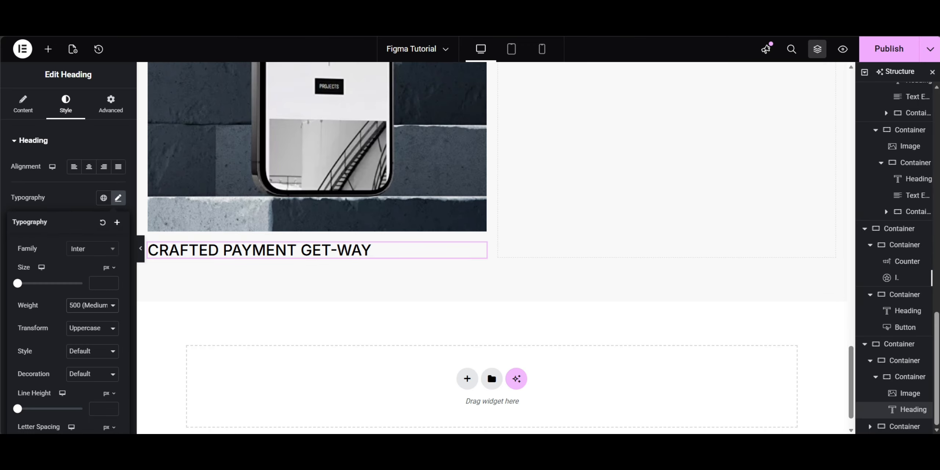
pyautogui.click(103, 107)
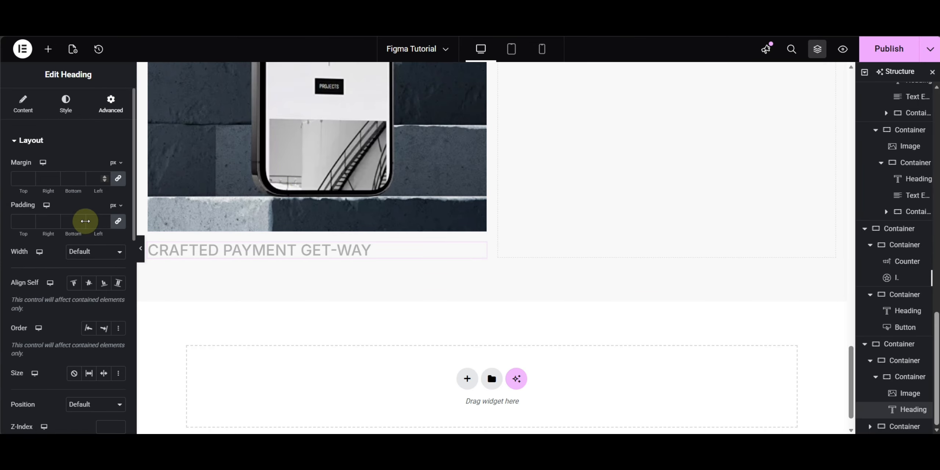
pyautogui.click(82, 257)
pyautogui.click(77, 308)
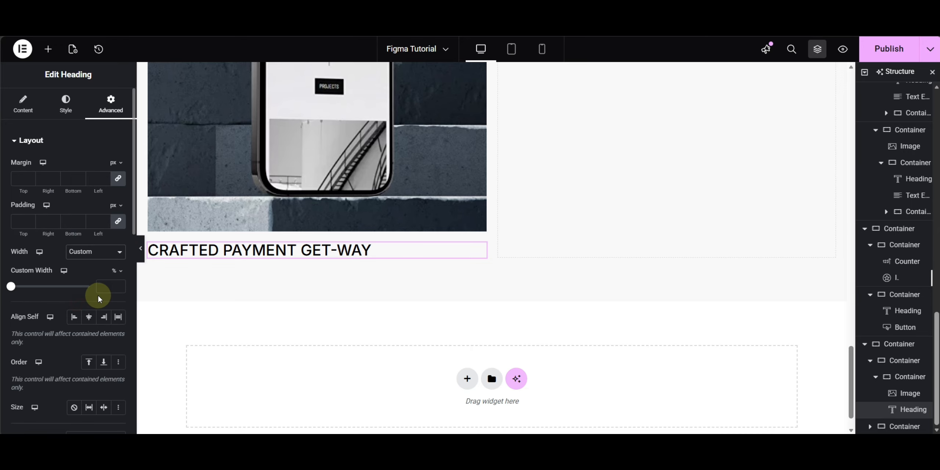
pyautogui.write('50')
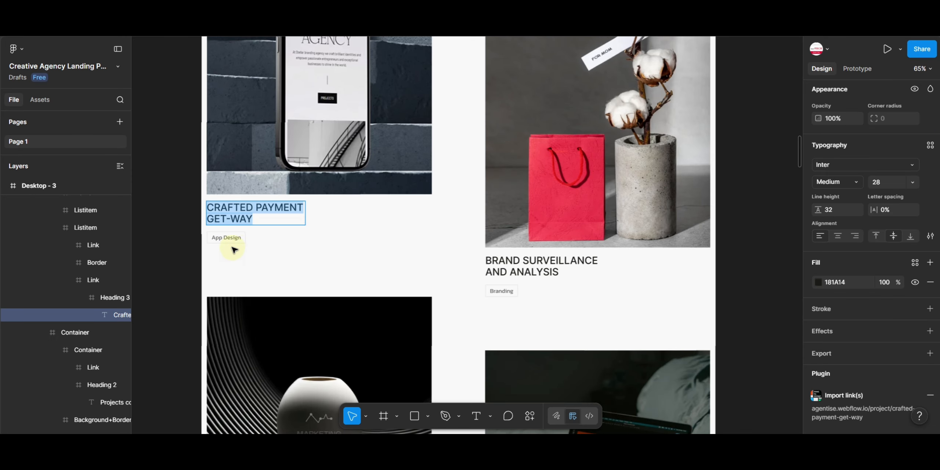
# - Switch to Figma and inspect the App Design label's typography and the border frame around it
pyautogui.click(231, 239)
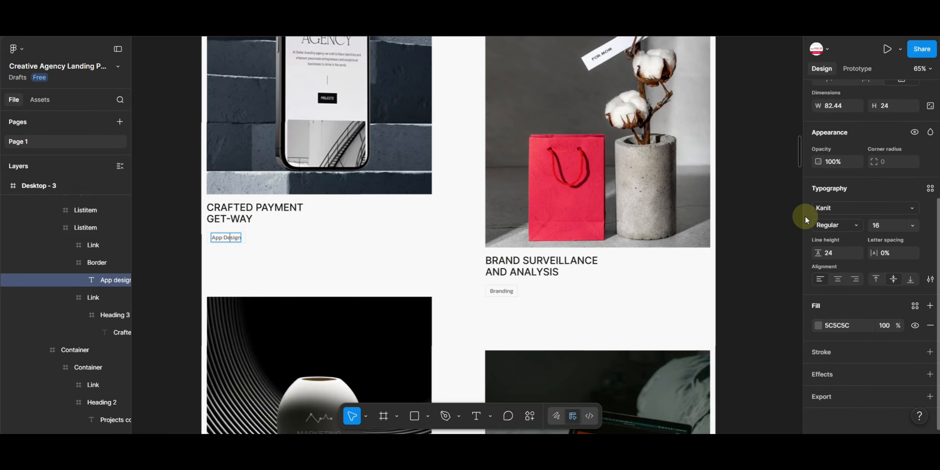
pyautogui.scroll(5, 223, 241)
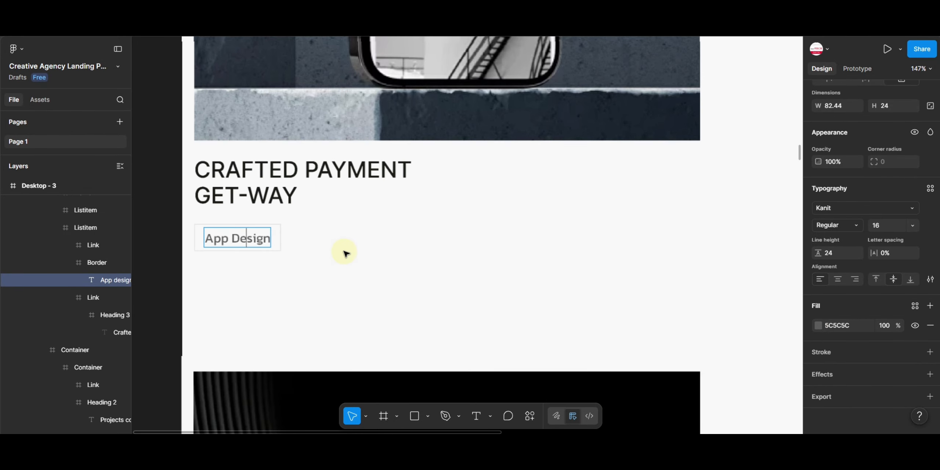
pyautogui.click(281, 232)
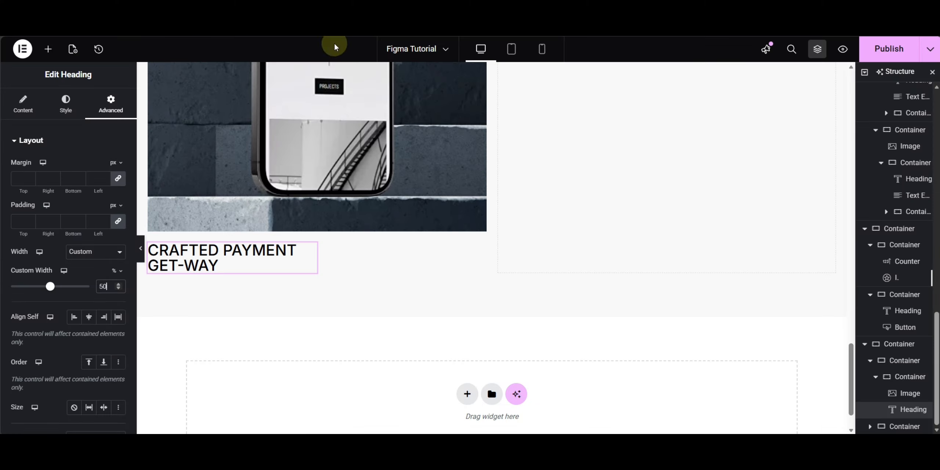
# - Switch back to Elementor and add a heading below the card title reading "App Design" with the div tag
pyautogui.click(48, 49)
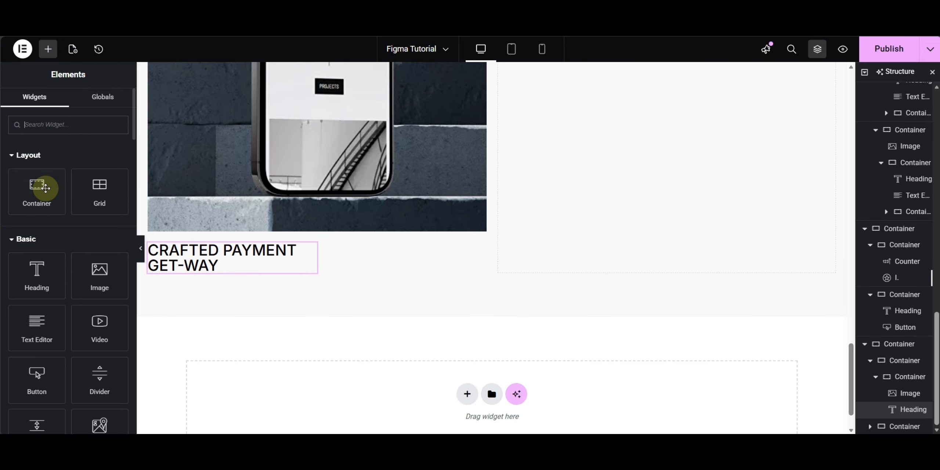
pyautogui.click(37, 273)
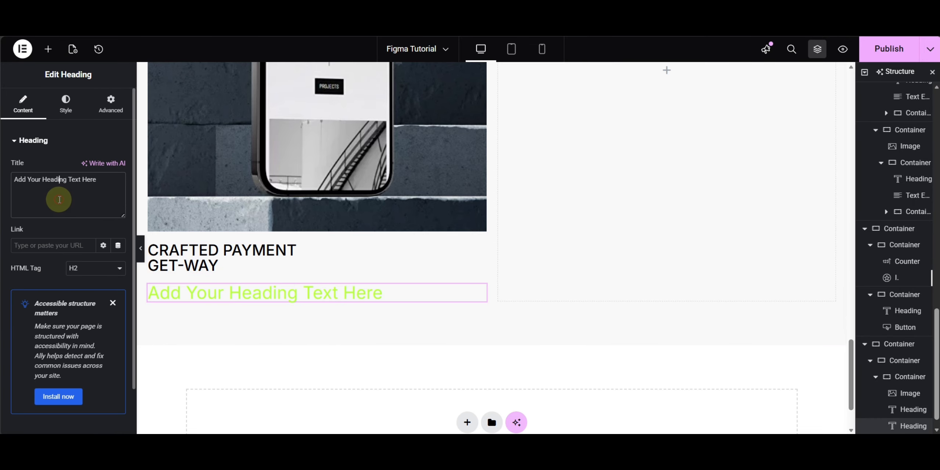
pyautogui.write('App Design')
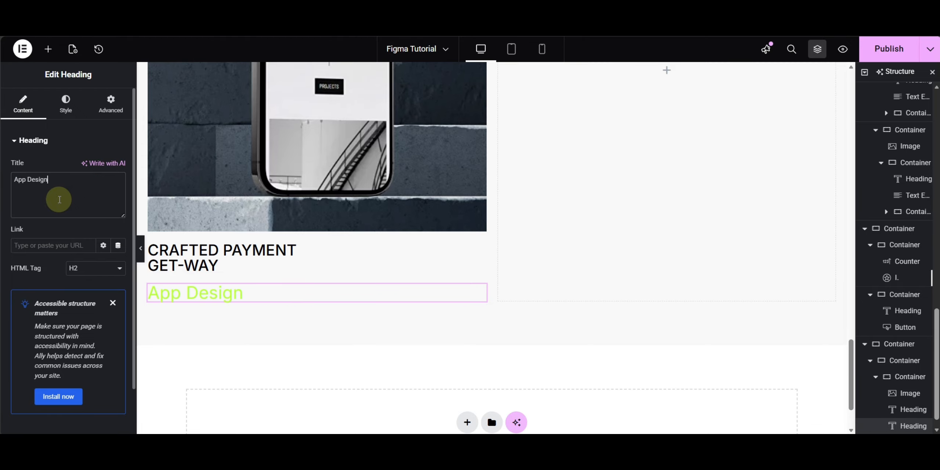
pyautogui.click(85, 268)
pyautogui.click(82, 369)
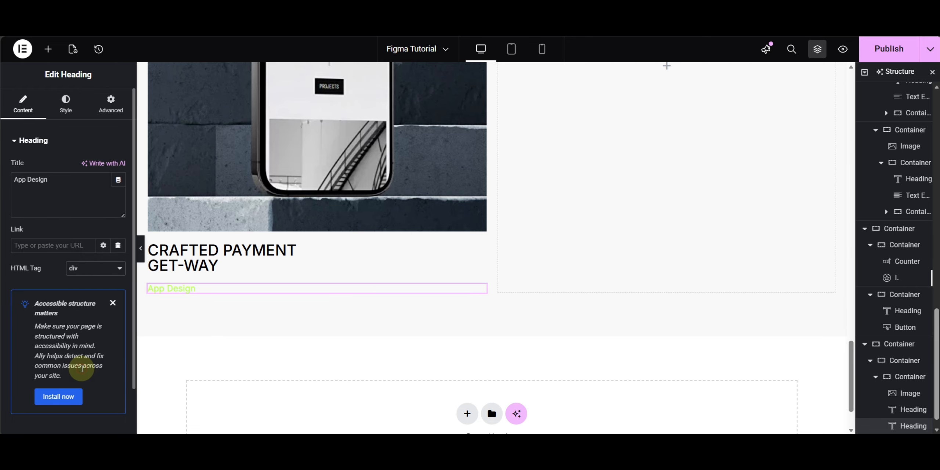
# - Apply the global Text Grey color and the Secondary global font to the App Design heading
pyautogui.click(66, 105)
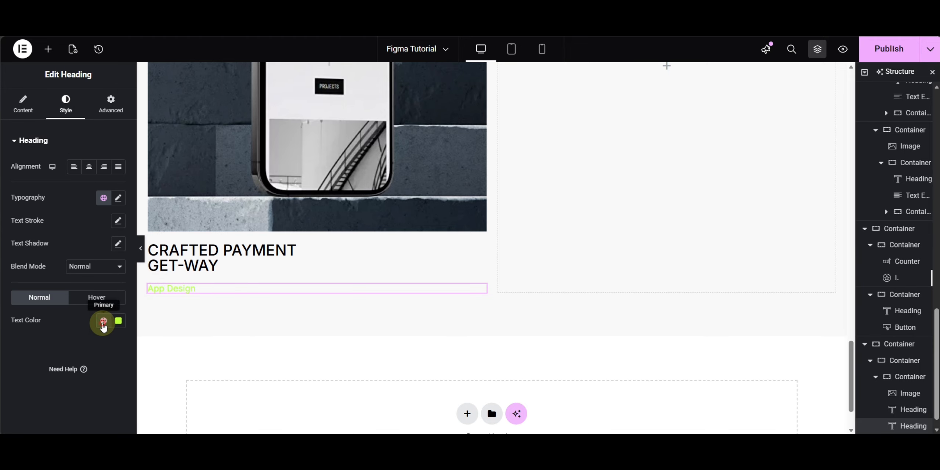
pyautogui.click(104, 321)
pyautogui.click(48, 392)
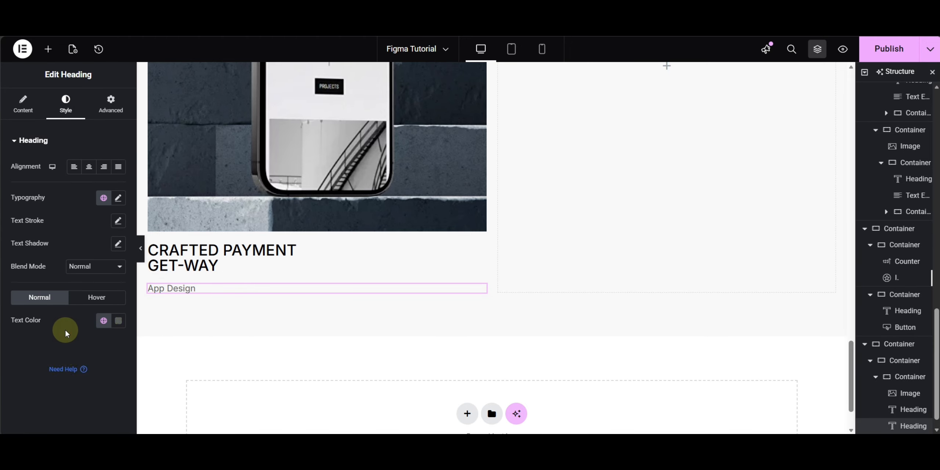
pyautogui.click(95, 198)
pyautogui.click(103, 198)
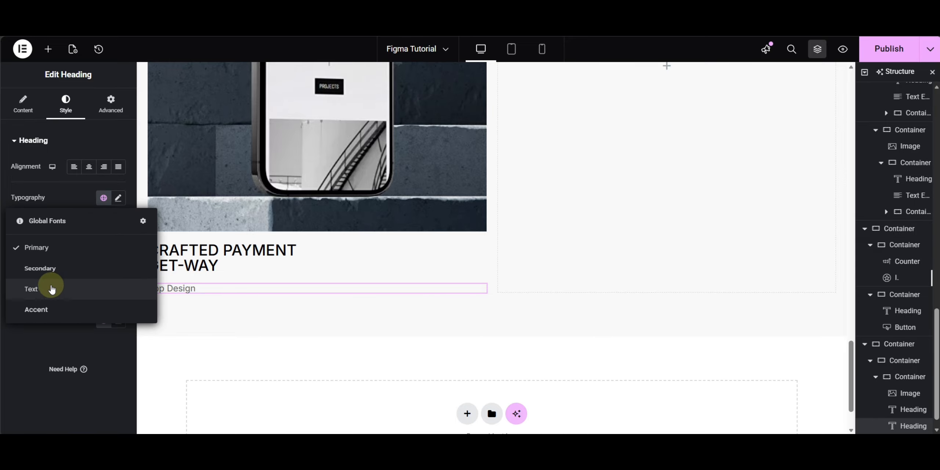
pyautogui.click(41, 271)
# - Set the App Design heading's custom width to fit-content and its padding to 8 px on all sides
pyautogui.click(111, 103)
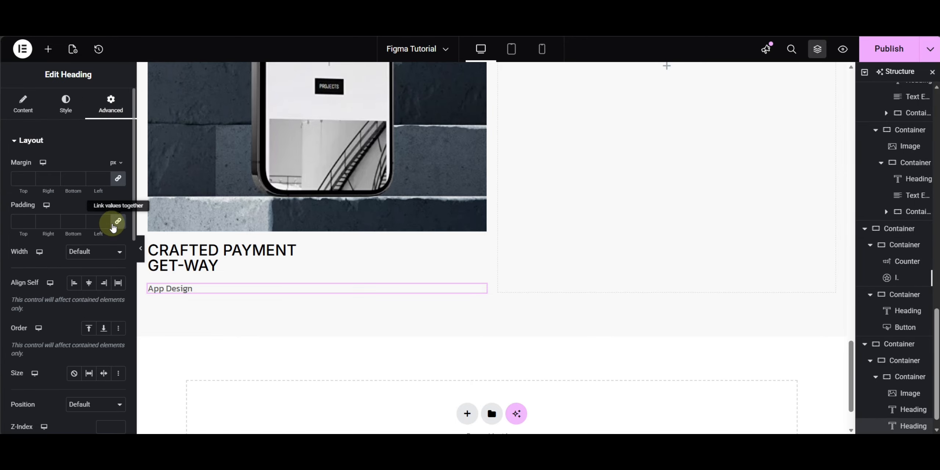
pyautogui.click(96, 252)
pyautogui.click(88, 310)
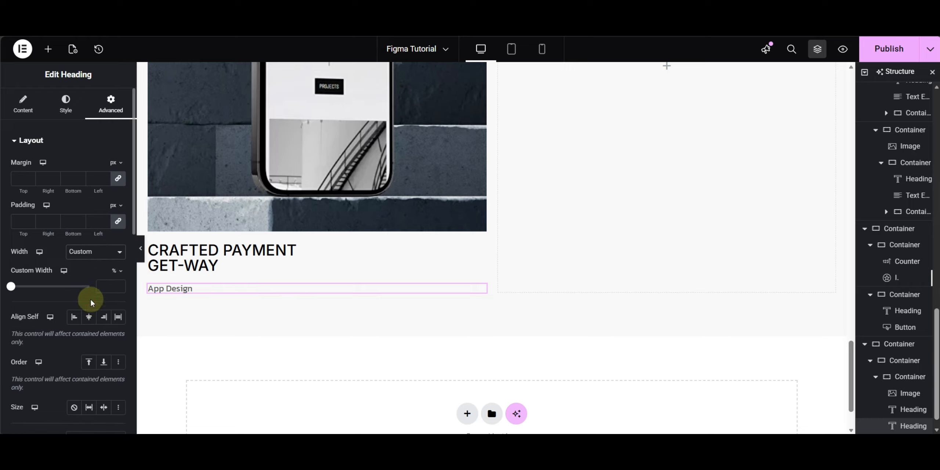
pyautogui.click(115, 274)
pyautogui.click(116, 354)
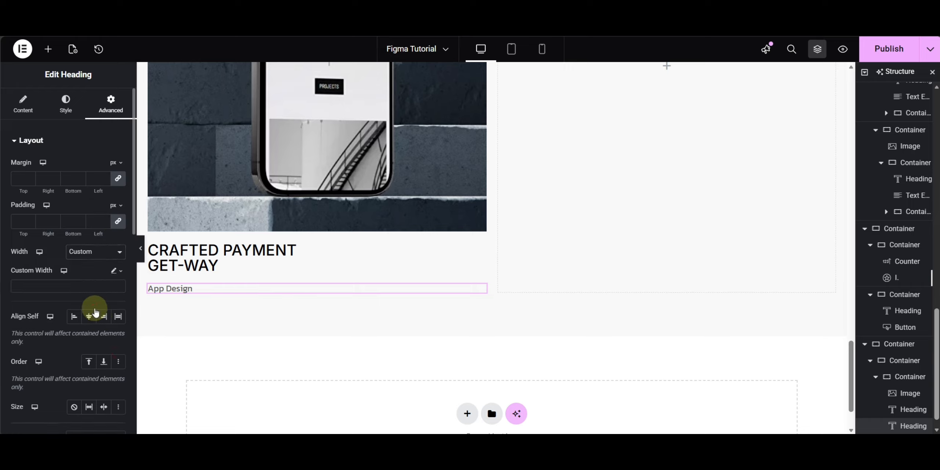
pyautogui.click(86, 288)
pyautogui.write('fit')
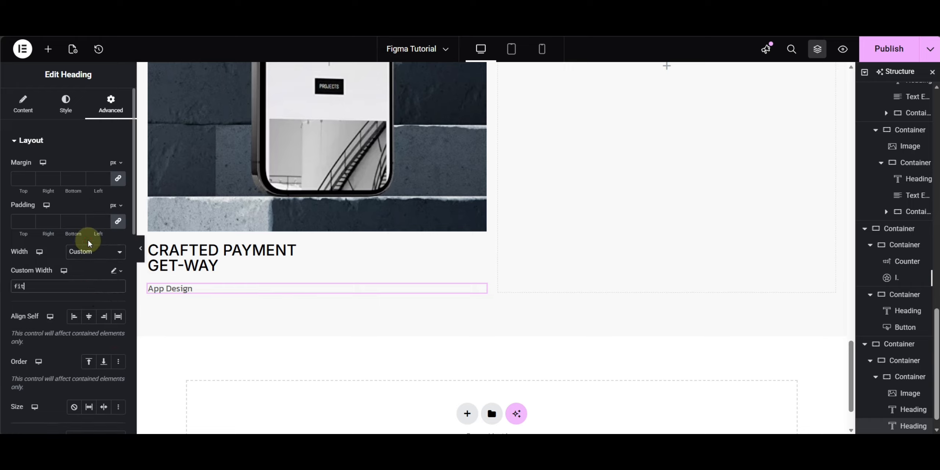
pyautogui.write('-content')
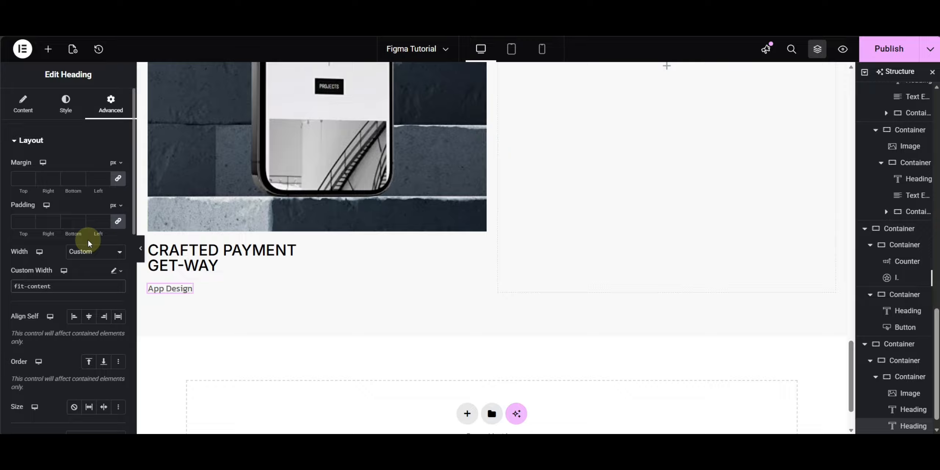
pyautogui.click(44, 220)
pyautogui.write('8')
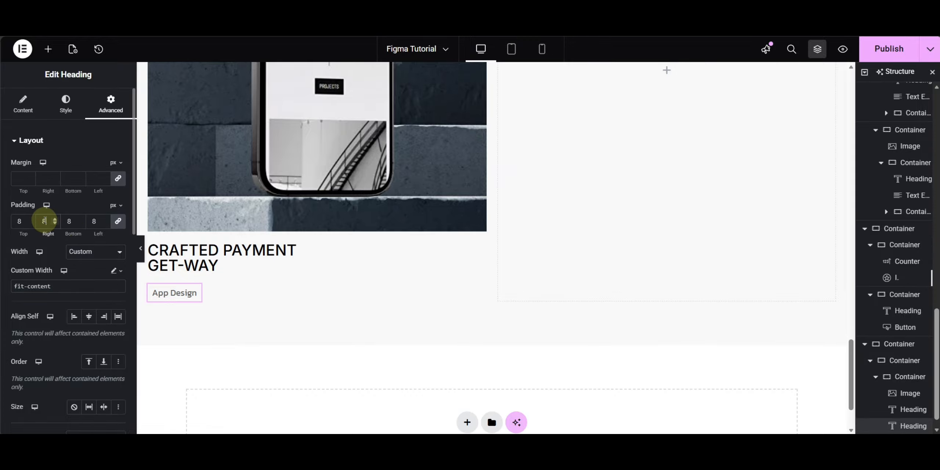
# - Add a solid 1 px border in #e5e5e5 around the App Design heading
pyautogui.scroll(-10, 53, 307)
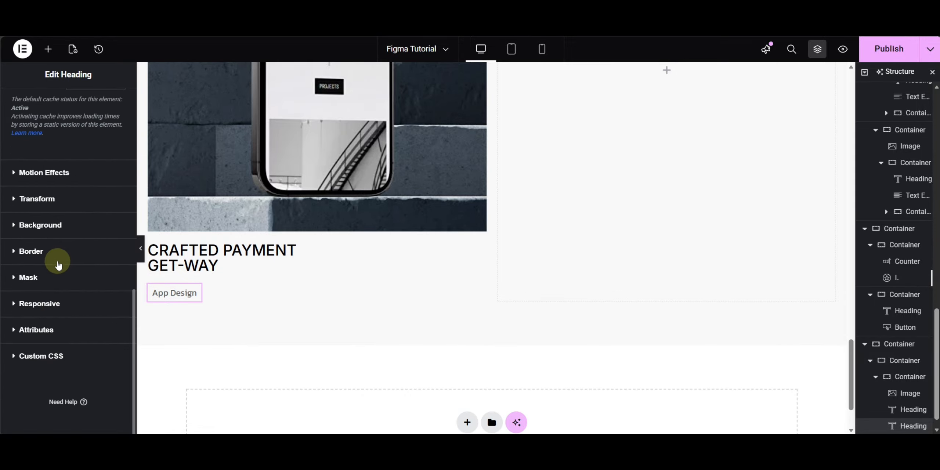
pyautogui.click(59, 256)
pyautogui.click(88, 298)
pyautogui.click(80, 337)
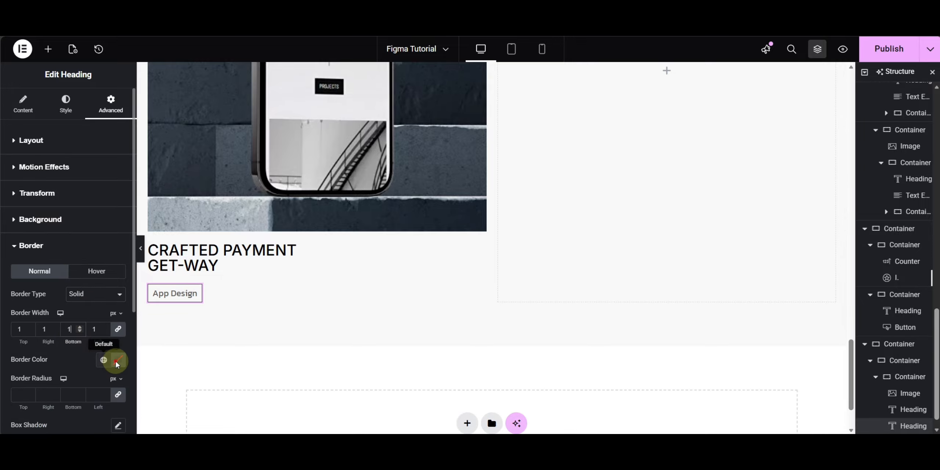
pyautogui.click(118, 360)
pyautogui.click(84, 331)
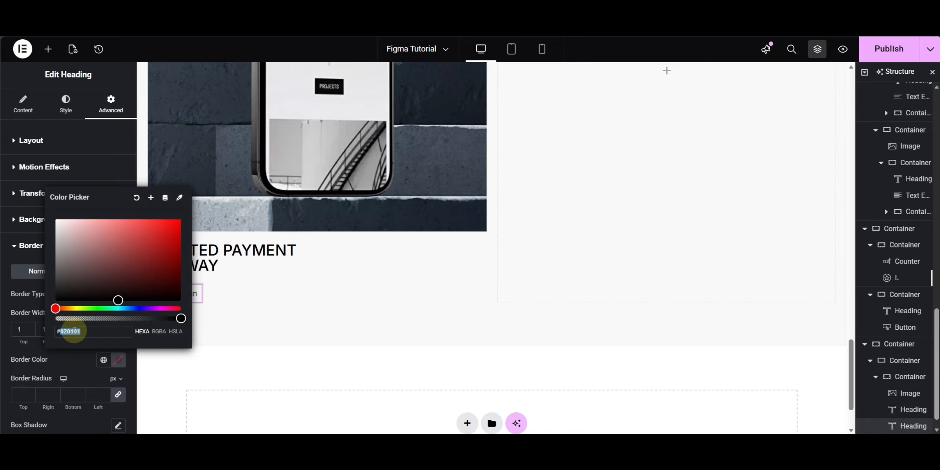
pyautogui.write('#e5e5e5')
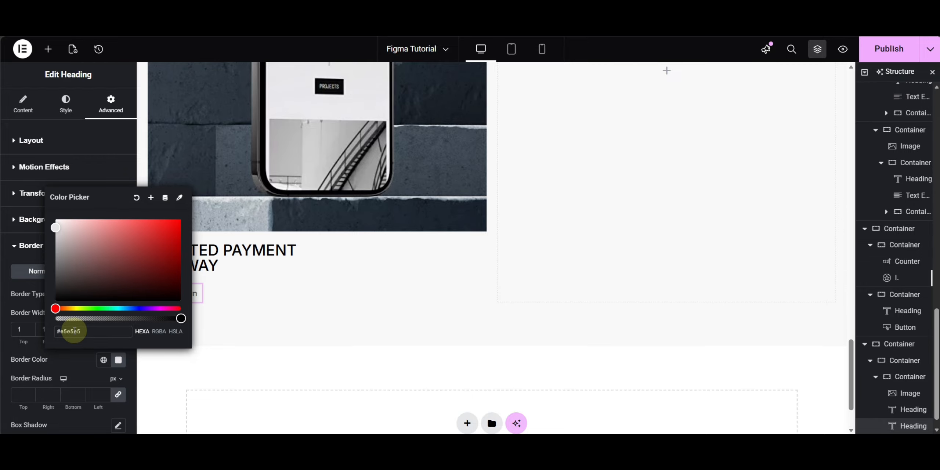
pyautogui.click(79, 361)
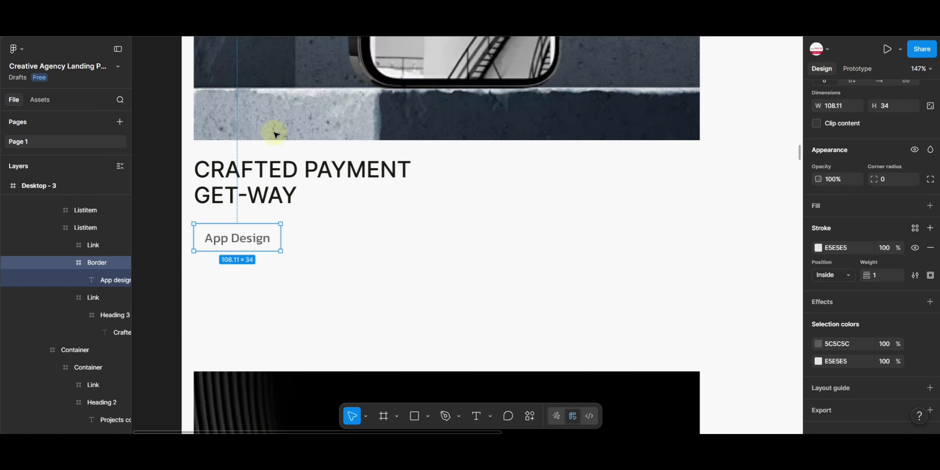
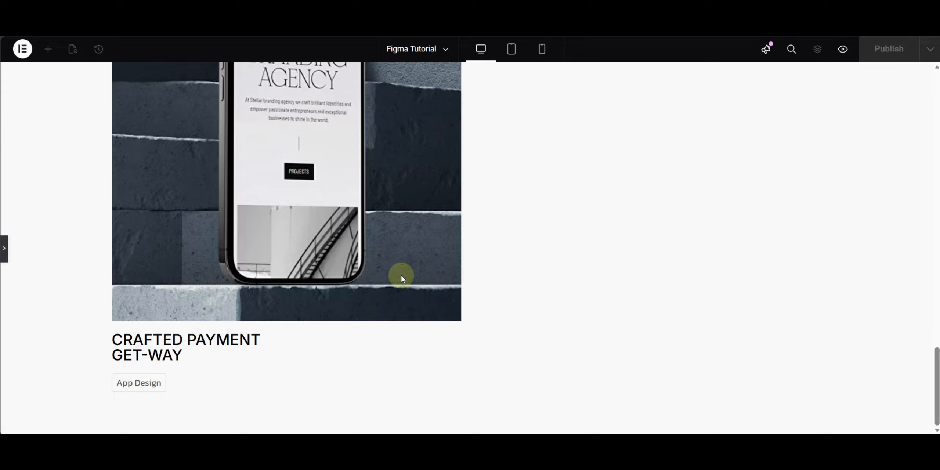
# - Review the finished Crafted Payment Get-way card in the page preview, and return to editing
pyautogui.scroll(8, 404, 275)
pyautogui.scroll(-8, 405, 273)
pyautogui.hotkey('ctrl', 'p')
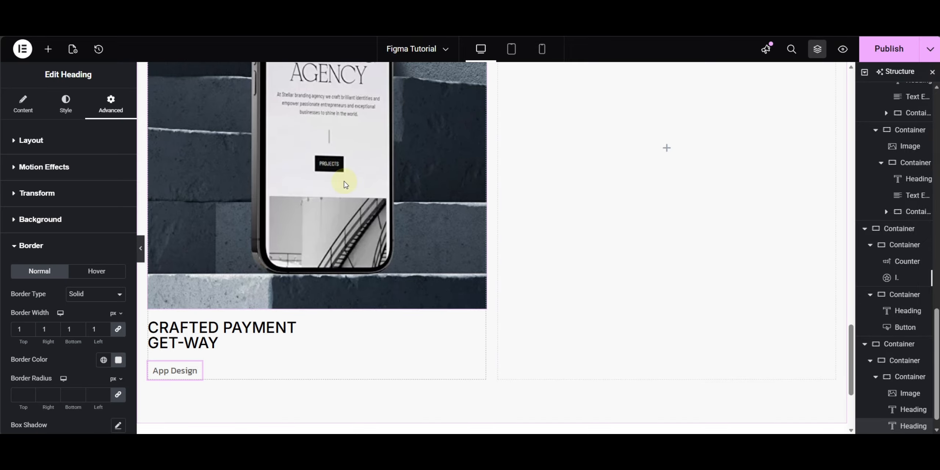
# - Duplicate the Crafted Payment Get-way card container within the first column
pyautogui.scroll(-3, 346, 184)
pyautogui.click(876, 376)
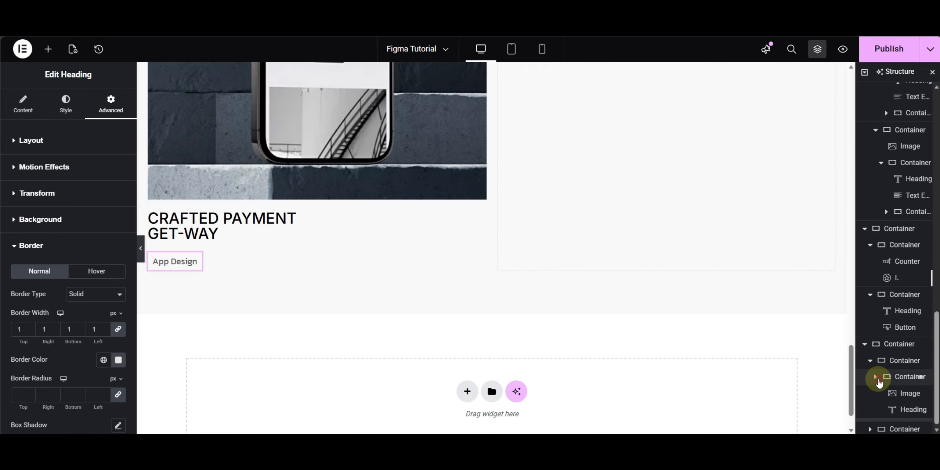
pyautogui.click(900, 427)
pyautogui.click(895, 409)
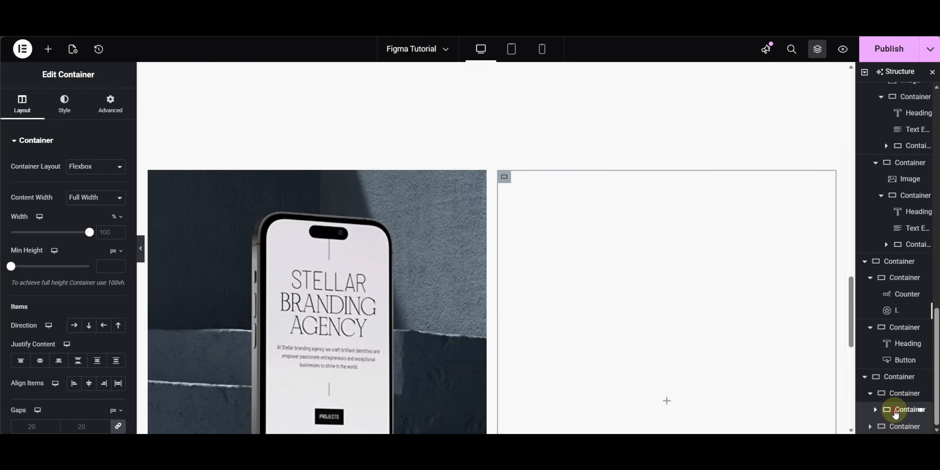
pyautogui.rightClick(895, 410)
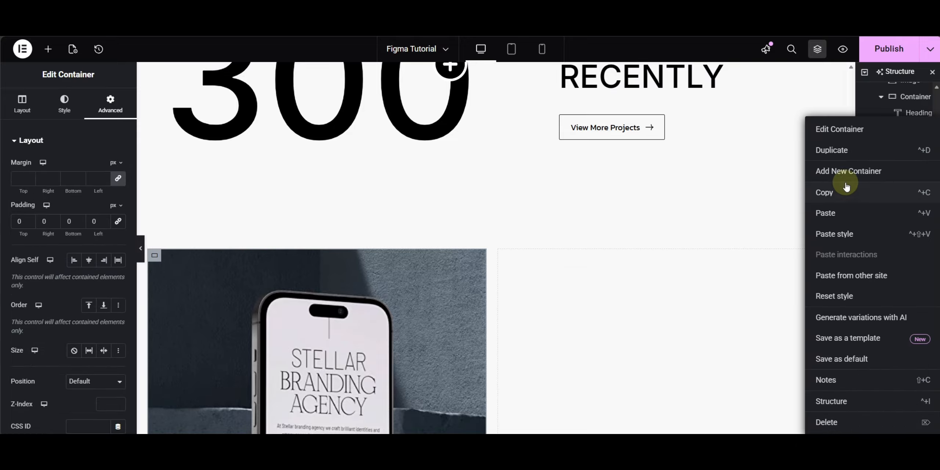
pyautogui.click(832, 150)
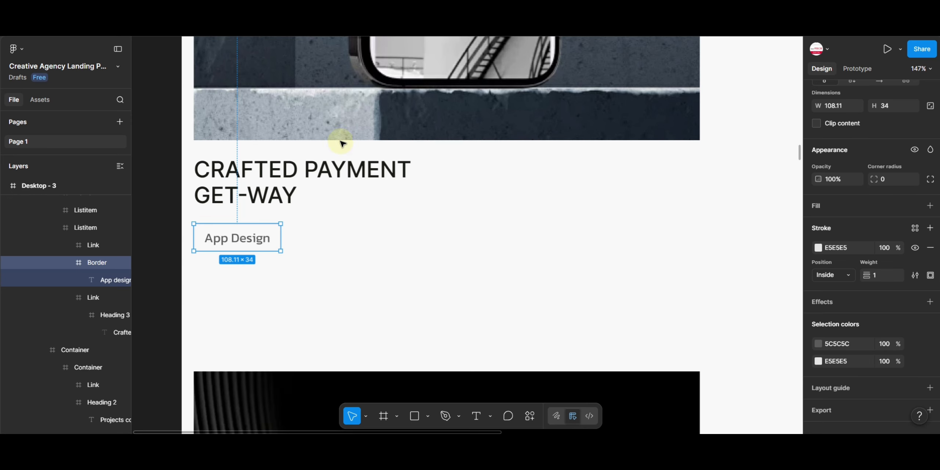
# - Switch to the Figma design and copy the title text of the Digital Strategy Consulting card
pyautogui.scroll(-5, 631, 267)
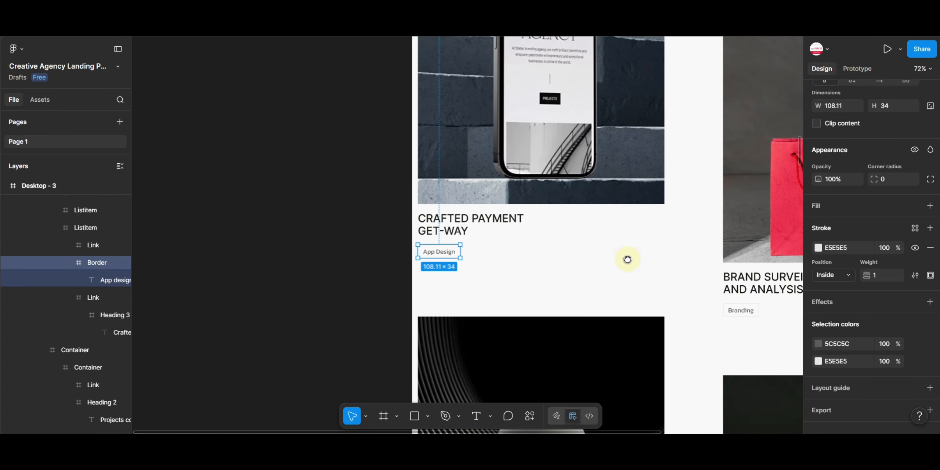
pyautogui.moveTo(626, 261); pyautogui.dragTo(419, 49)
pyautogui.scroll(-1, 454, 200)
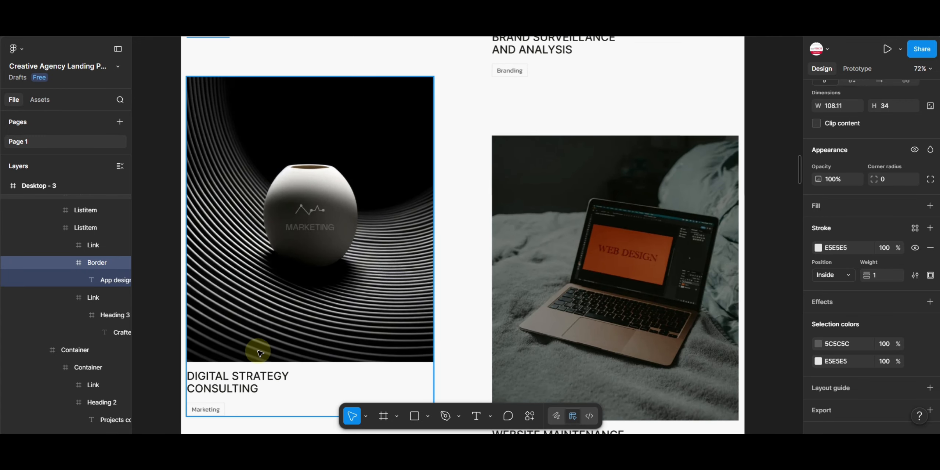
pyautogui.click(241, 377)
pyautogui.doubleClick(241, 376)
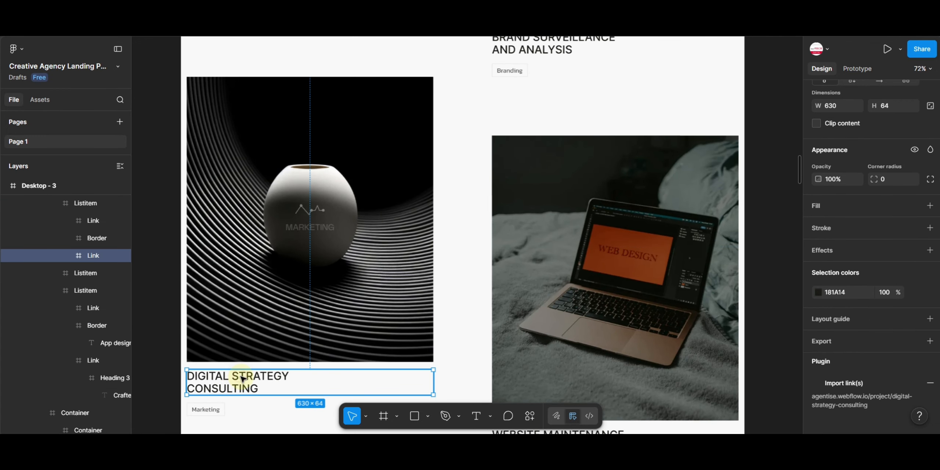
pyautogui.doubleClick(243, 377)
pyautogui.doubleClick(244, 378)
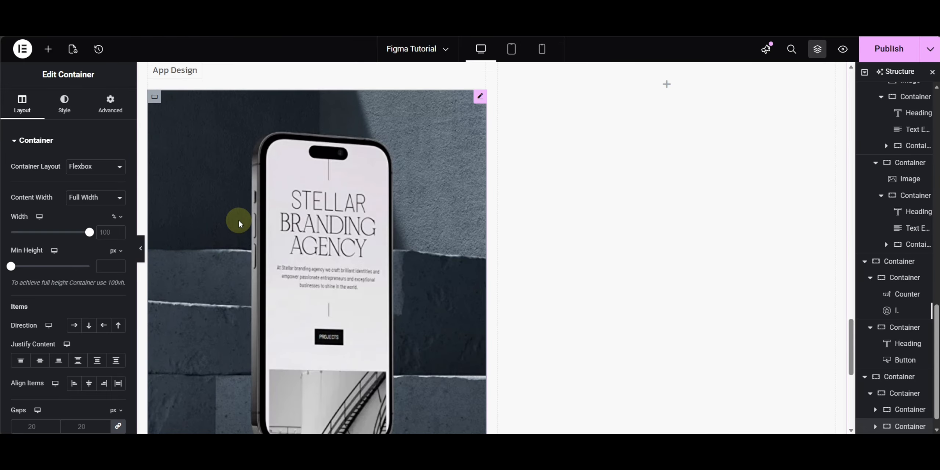
# - Back in Elementor, replace the duplicated card's image with the black-and-white Marketing vase picture from the media library
pyautogui.click(239, 223)
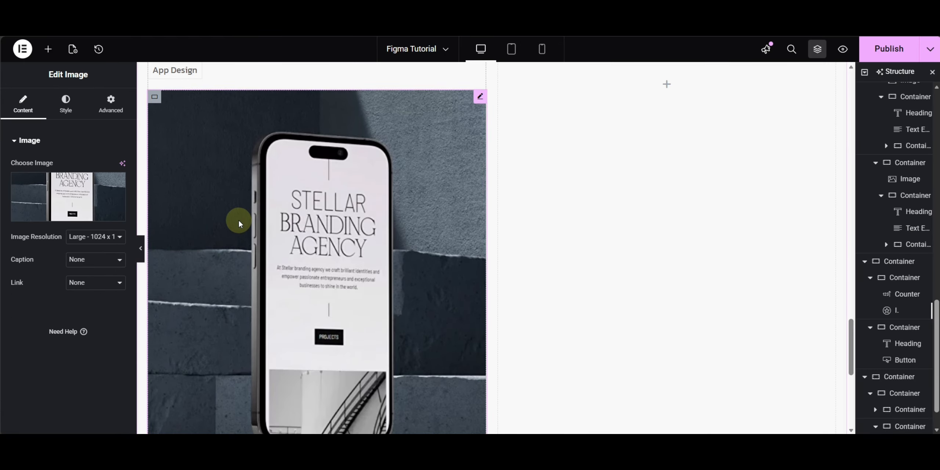
pyautogui.click(44, 195)
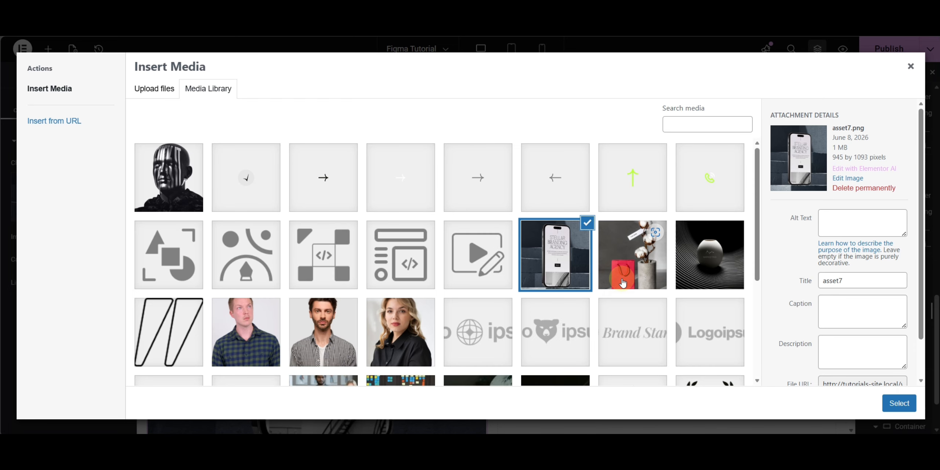
pyautogui.click(711, 256)
pyautogui.click(899, 403)
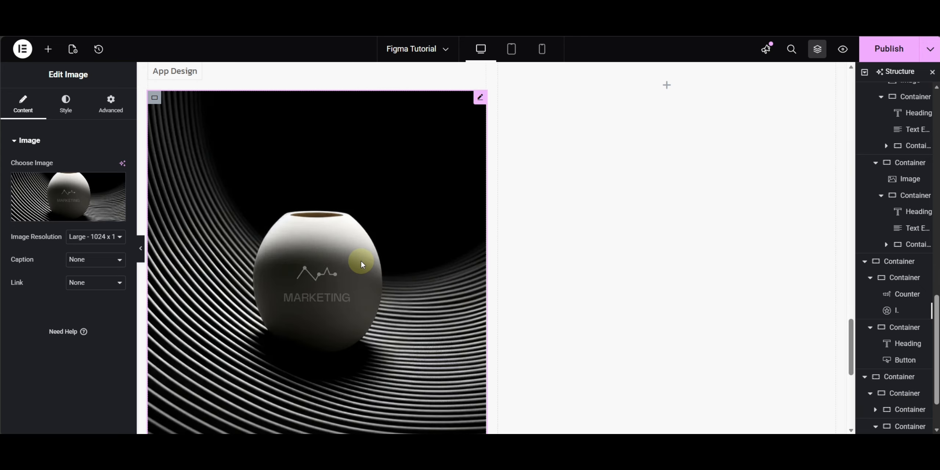
# - Change the duplicated card's title to Digital Strategy Consulting on a single line
pyautogui.scroll(-5, 361, 264)
pyautogui.click(217, 188)
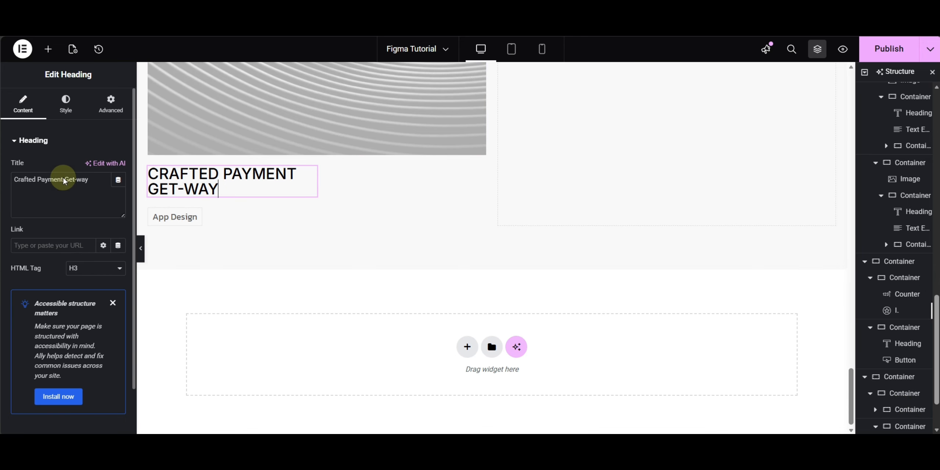
pyautogui.click(54, 216)
pyautogui.hotkey('ctrl', 'a')
pyautogui.write('Digital Strategy Consulting')
pyautogui.click(13, 191)
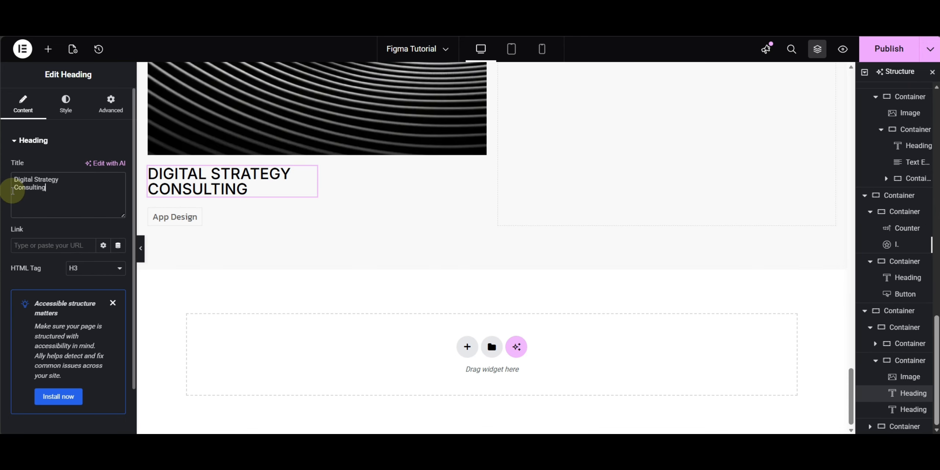
pyautogui.press('BackSpace')
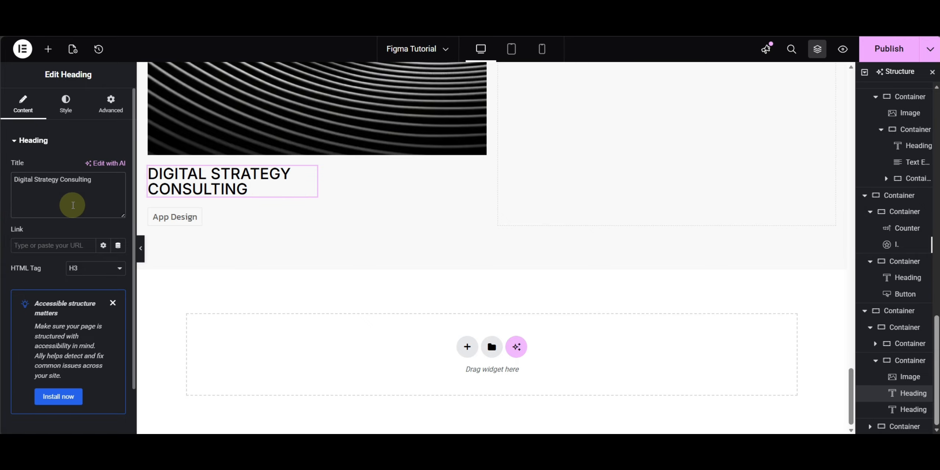
# - Change the tag heading under the Digital Strategy Consulting title to Marketing
pyautogui.click(178, 220)
pyautogui.click(54, 187)
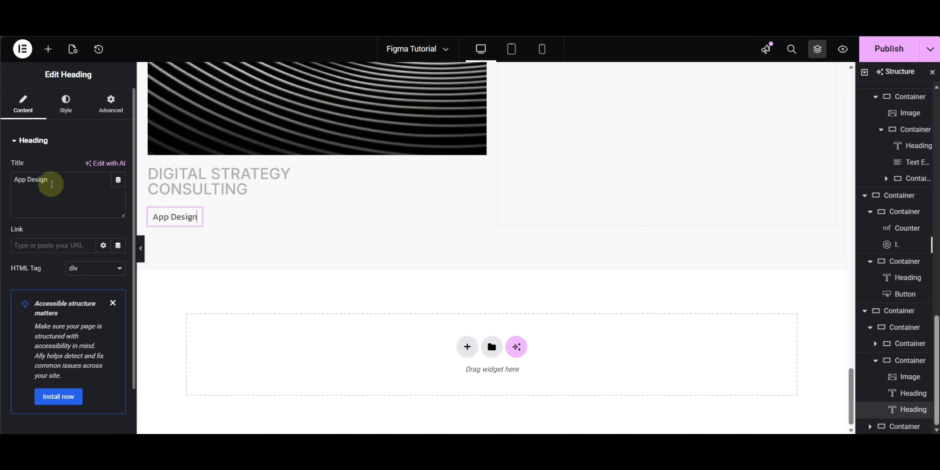
pyautogui.hotkey('ctrl', 'a')
pyautogui.write('M')
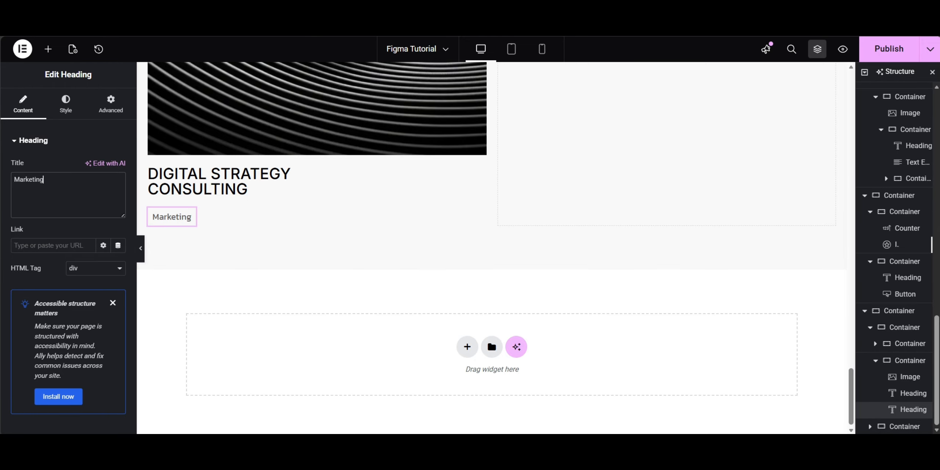
# - Check the spacing between the stacked cards in Figma, and set the first column container's gaps to 80 px in Elementor
pyautogui.hotkey('ctrl', 'Tab')
pyautogui.moveTo(500, 174); pyautogui.dragTo(522, 374)
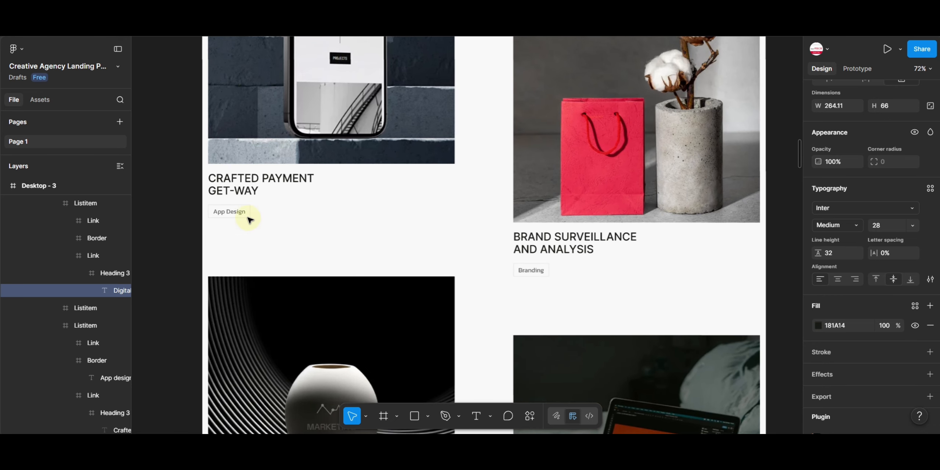
pyautogui.hotkey('ctrl', 'Tab')
pyautogui.scroll(15, 428, 183)
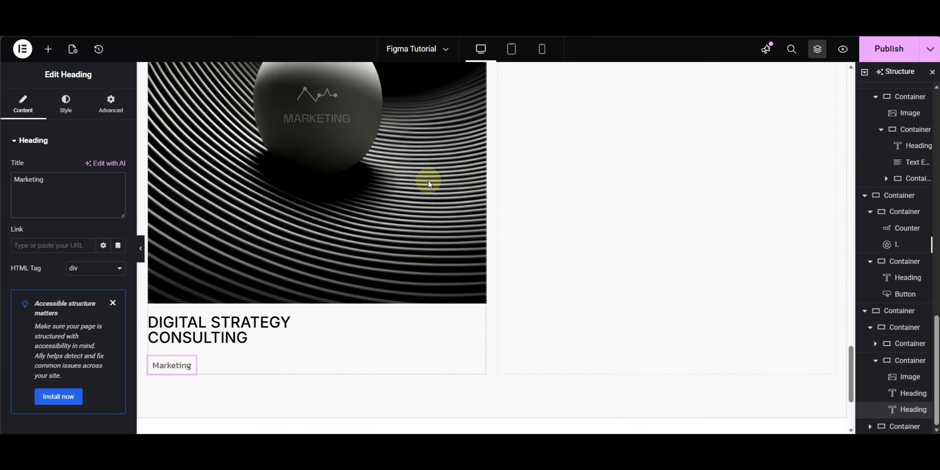
pyautogui.scroll(2, 320, 241)
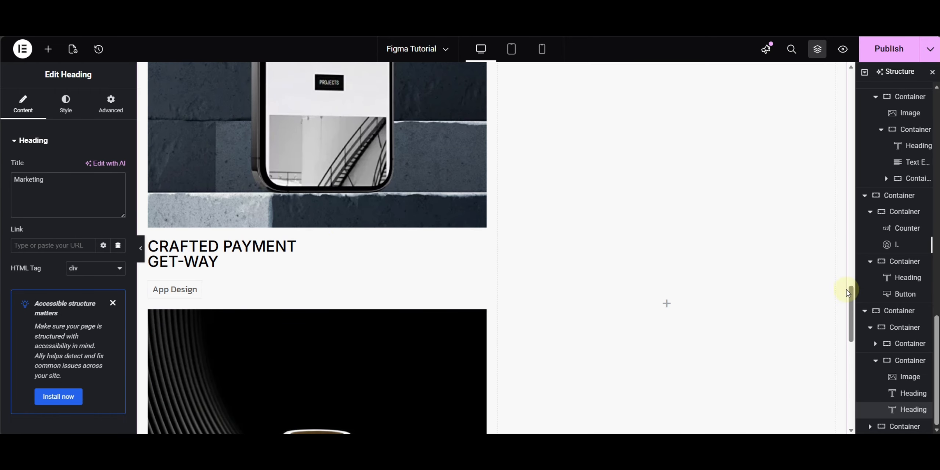
pyautogui.click(896, 333)
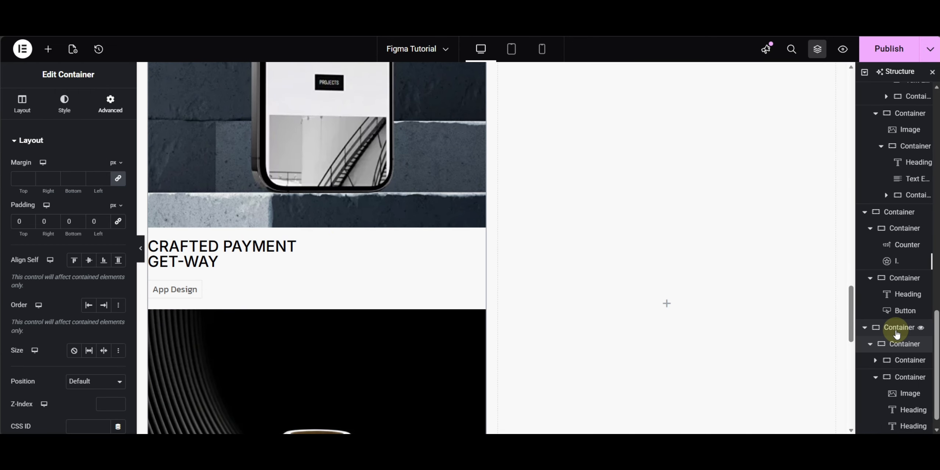
pyautogui.click(22, 105)
pyautogui.scroll(-5, 61, 276)
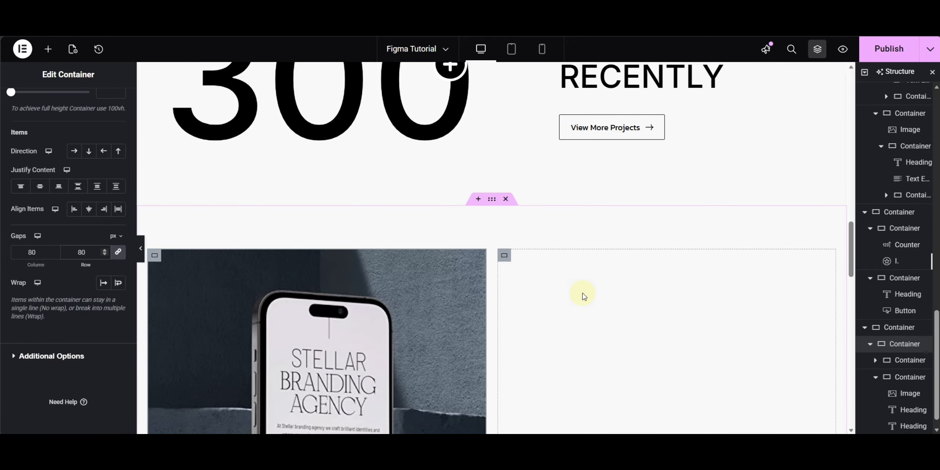
pyautogui.scroll(-8, 584, 296)
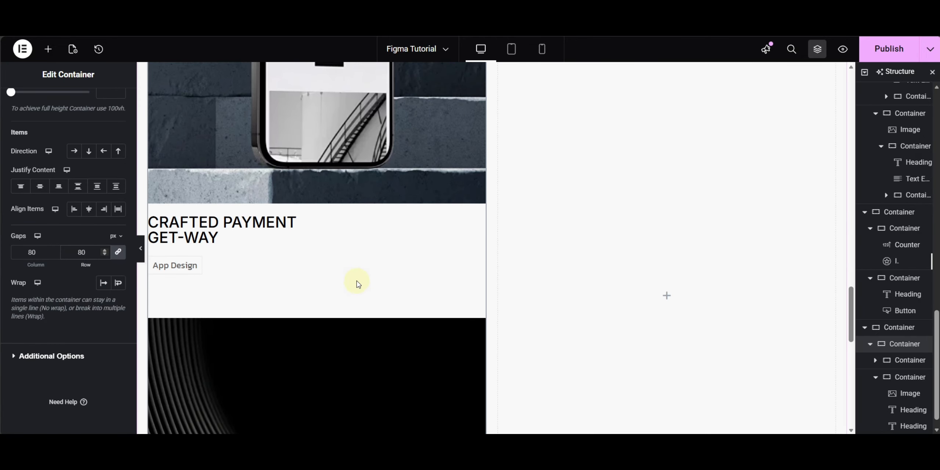
pyautogui.scroll(10, 358, 283)
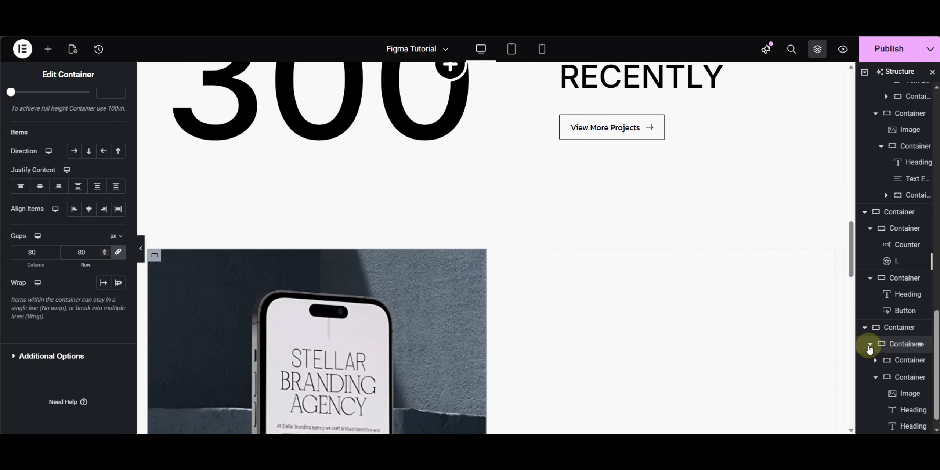
# - Delete the empty second column container and duplicate the first column with its two cards in its place
pyautogui.click(870, 347)
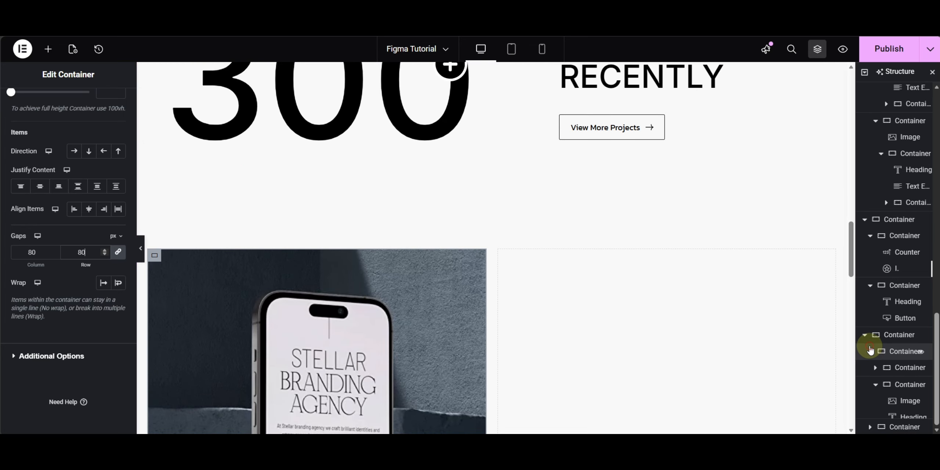
pyautogui.click(896, 426)
pyautogui.press('Delete')
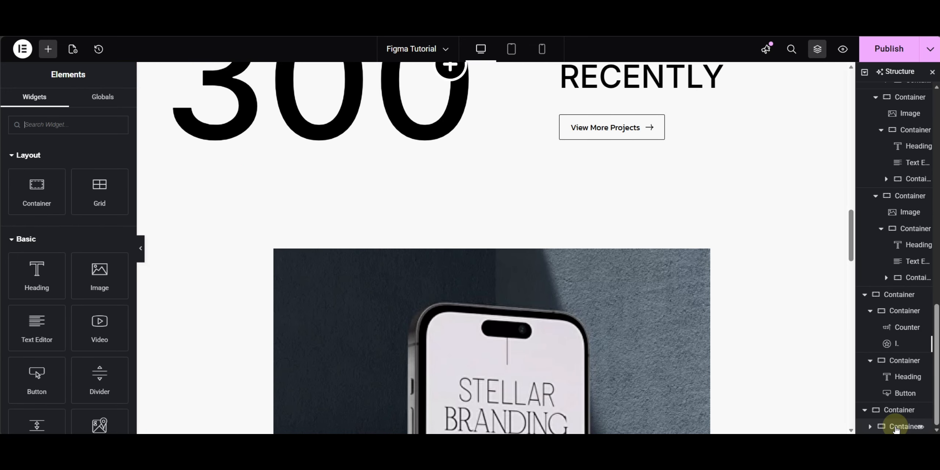
pyautogui.click(890, 427)
pyautogui.rightClick(888, 427)
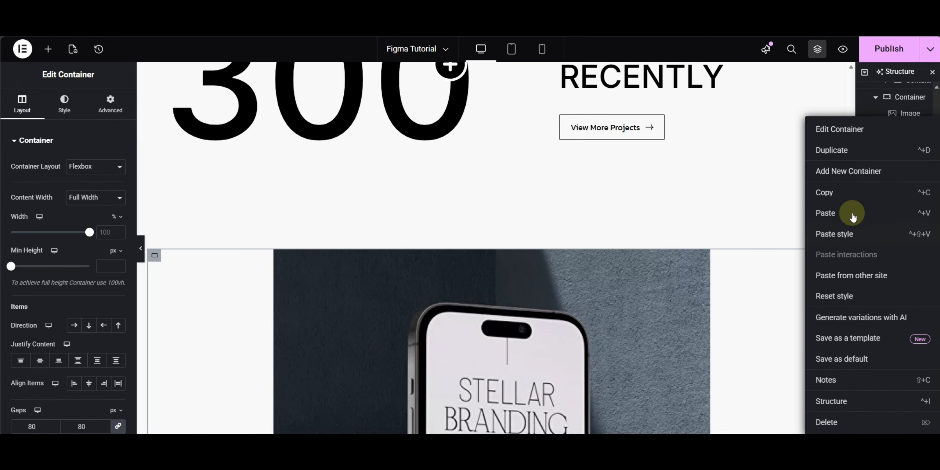
pyautogui.click(832, 151)
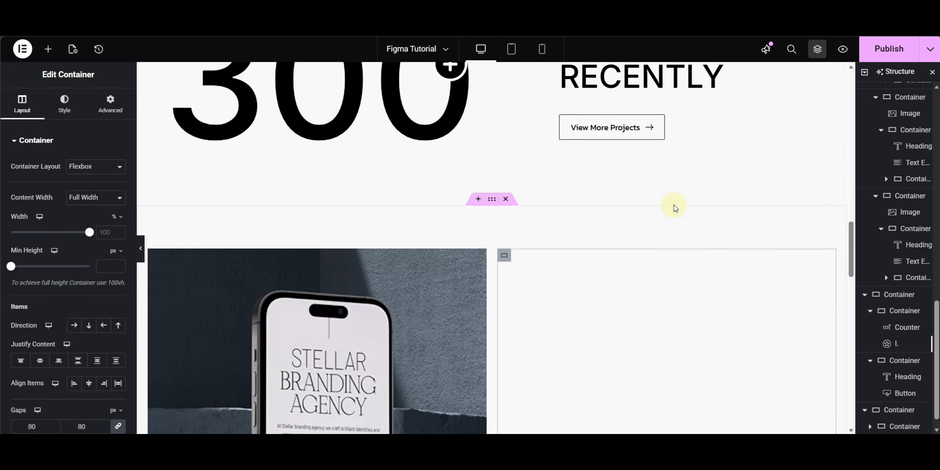
pyautogui.scroll(-12, 628, 267)
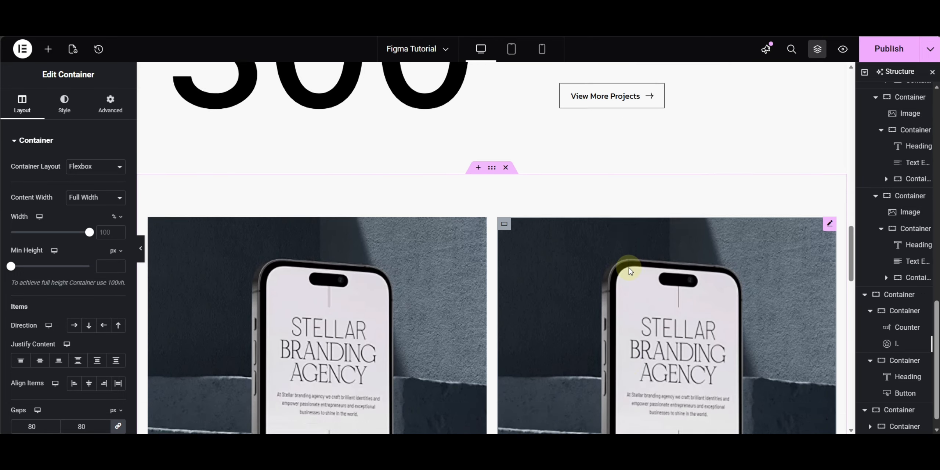
# - Check the second column's vertical offset in Figma, and set that column container's top padding to 120 px in Elementor
pyautogui.scroll(3, 629, 269)
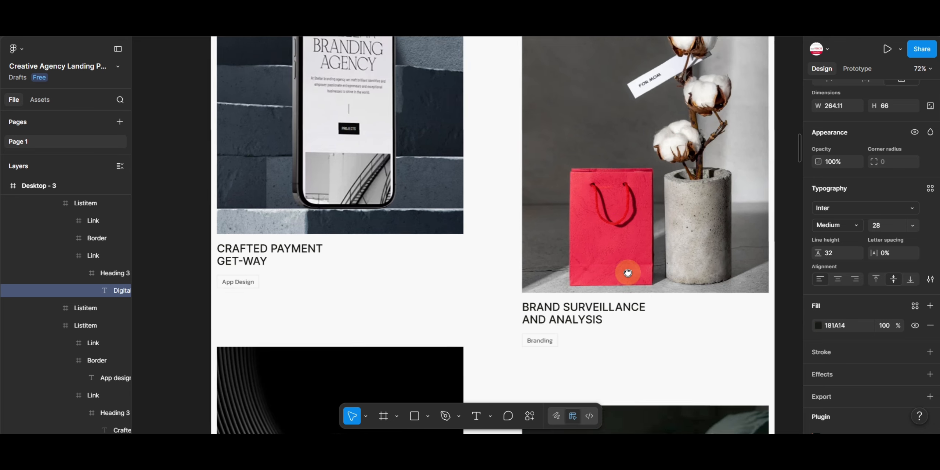
pyautogui.scroll(5, 501, 112)
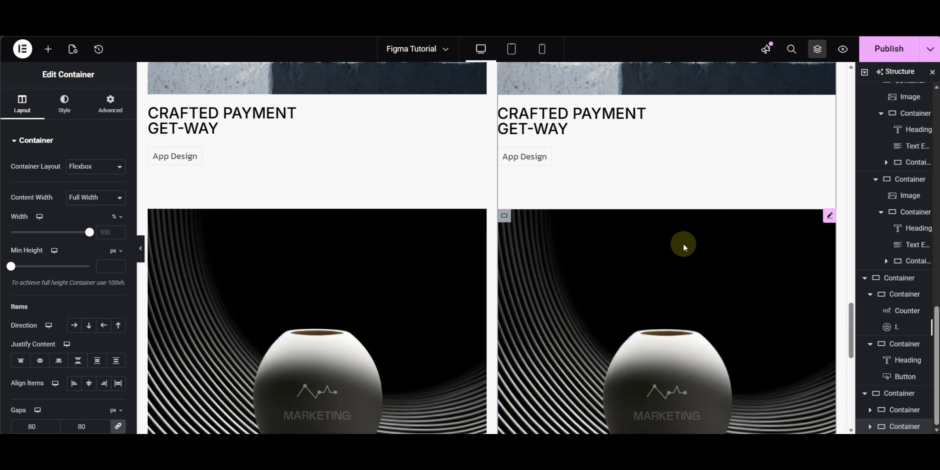
pyautogui.scroll(10, 683, 243)
pyautogui.scroll(-3, 683, 244)
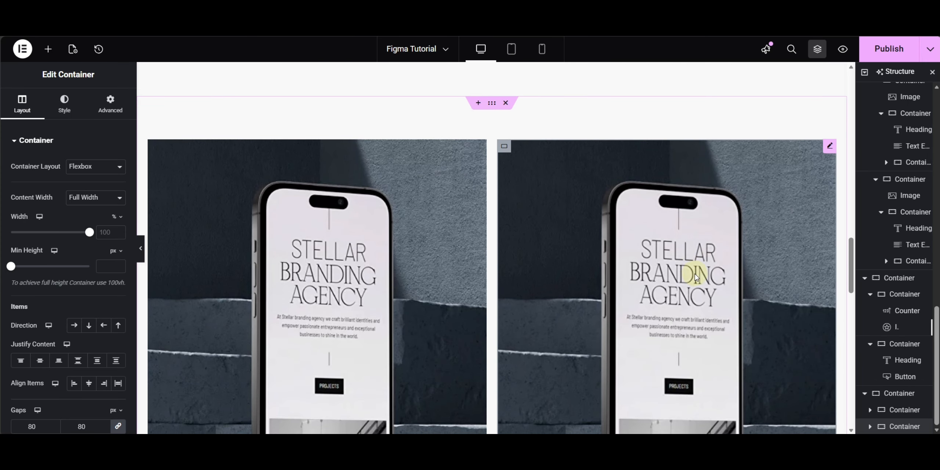
pyautogui.click(110, 103)
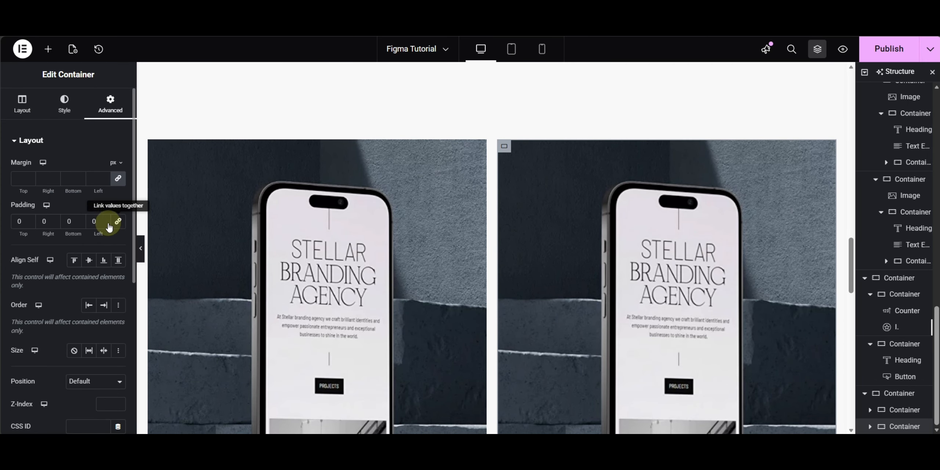
pyautogui.click(17, 221)
pyautogui.write('12')
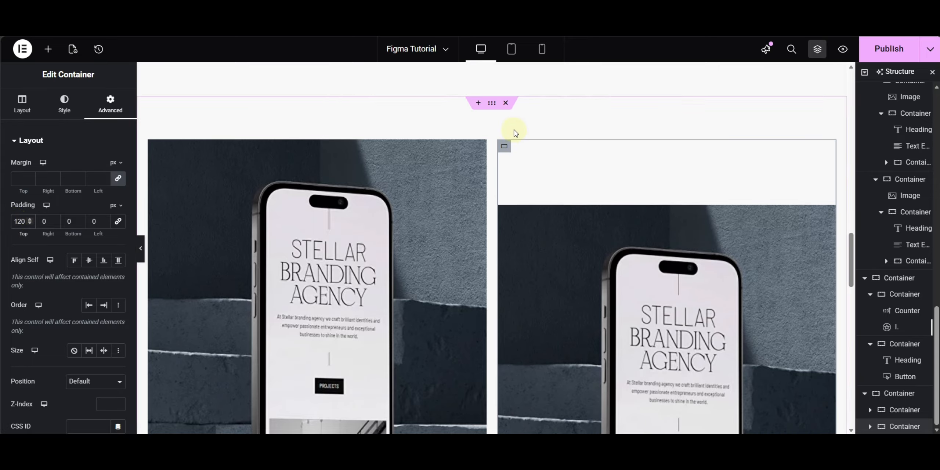
# - Set the gaps of the parent container holding the two project columns to 120 px
pyautogui.click(486, 214)
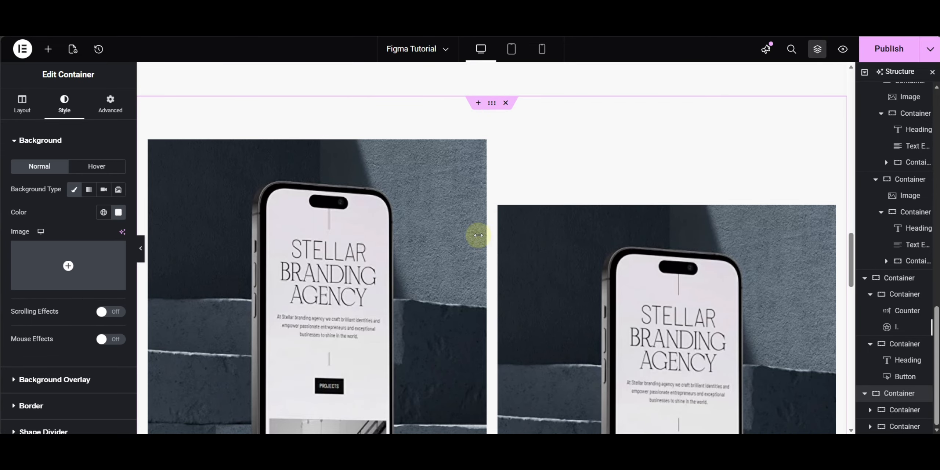
pyautogui.click(22, 105)
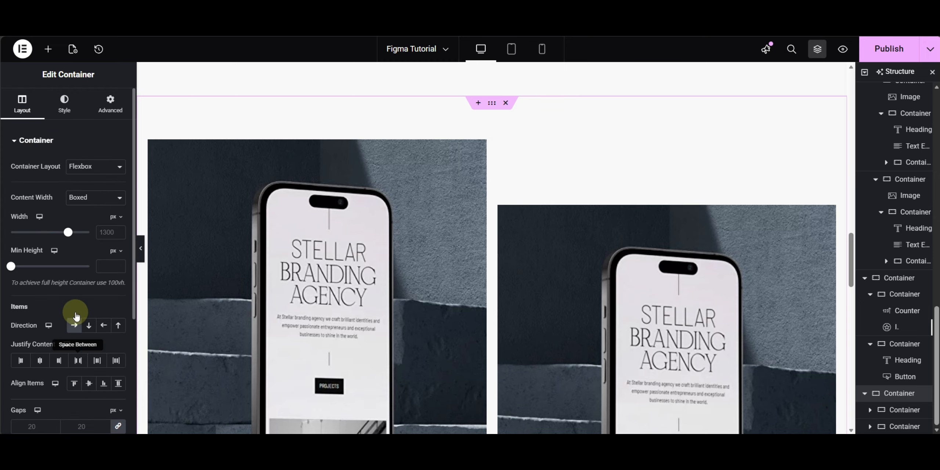
pyautogui.click(79, 426)
pyautogui.write('120')
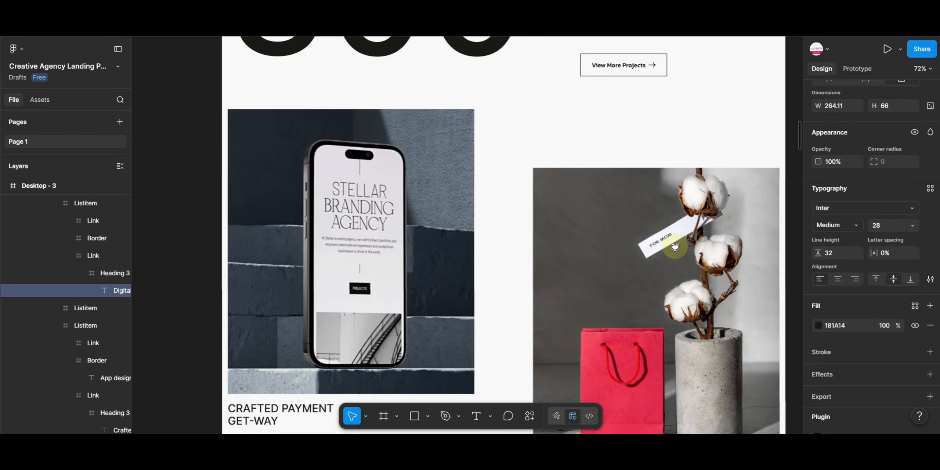
# - Switch to Figma and copy the Brand Surveillance and Analysis title text from the upper card in the second column
pyautogui.moveTo(675, 246); pyautogui.dragTo(600, 133)
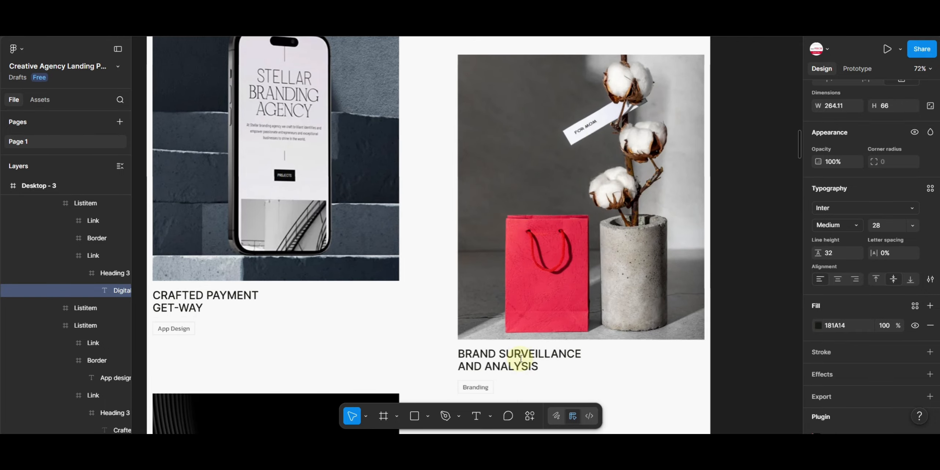
pyautogui.keyDown('ctrl'); pyautogui.click(517, 355); pyautogui.keyUp('ctrl')
pyautogui.doubleClick(517, 354)
pyautogui.hotkey('ctrl', 'a')
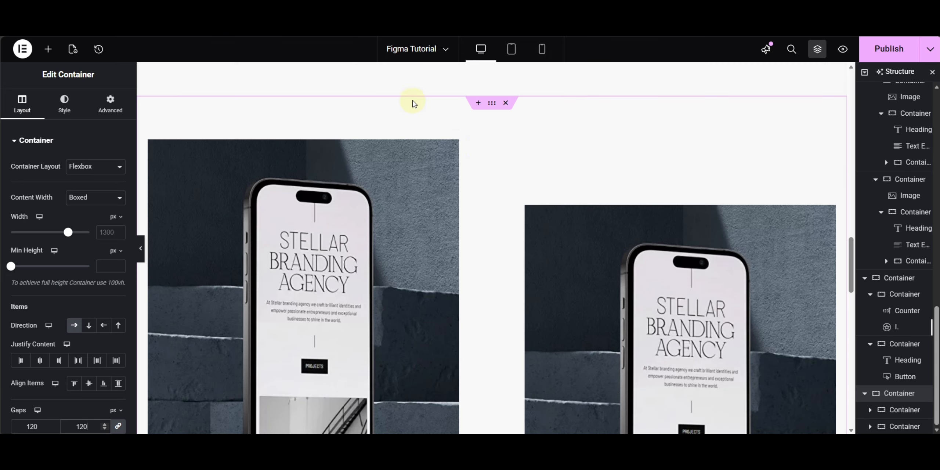
# - Back in Elementor, replace the second column's first card image with asset8.png from the media library
pyautogui.click(633, 224)
pyautogui.click(632, 224)
pyautogui.click(641, 238)
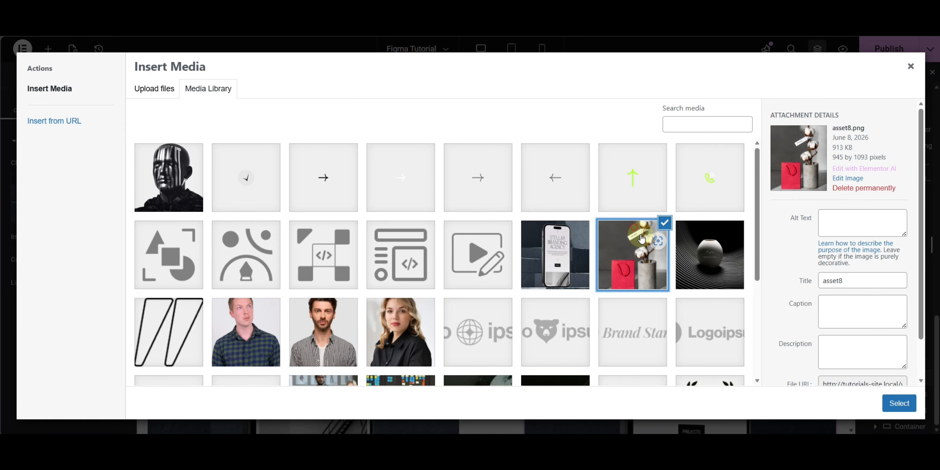
pyautogui.click(898, 404)
# - Change the title below the red bag image to Brand Surveillance and Analysis, and set its custom width to 63%
pyautogui.scroll(-5, 609, 168)
pyautogui.click(606, 161)
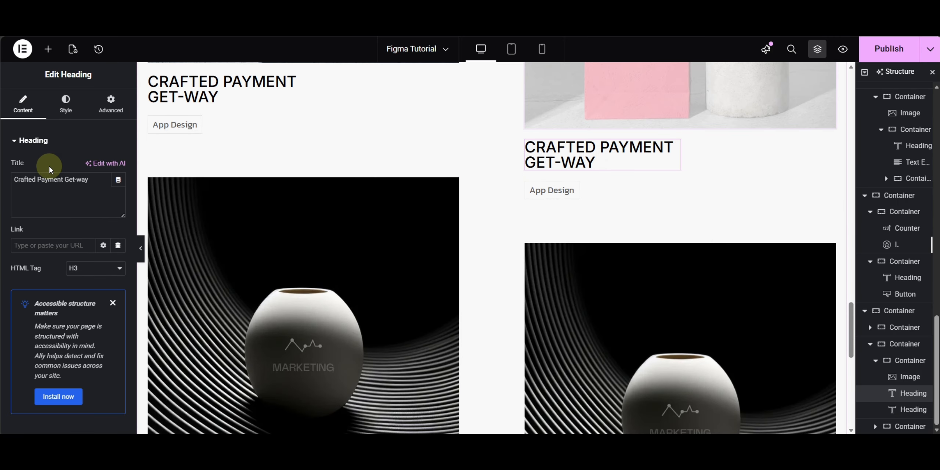
pyautogui.click(56, 209)
pyautogui.hotkey('ctrl', 'a')
pyautogui.write('Brand Surveillance and Analysis')
pyautogui.click(14, 188)
pyautogui.press('BackSpace')
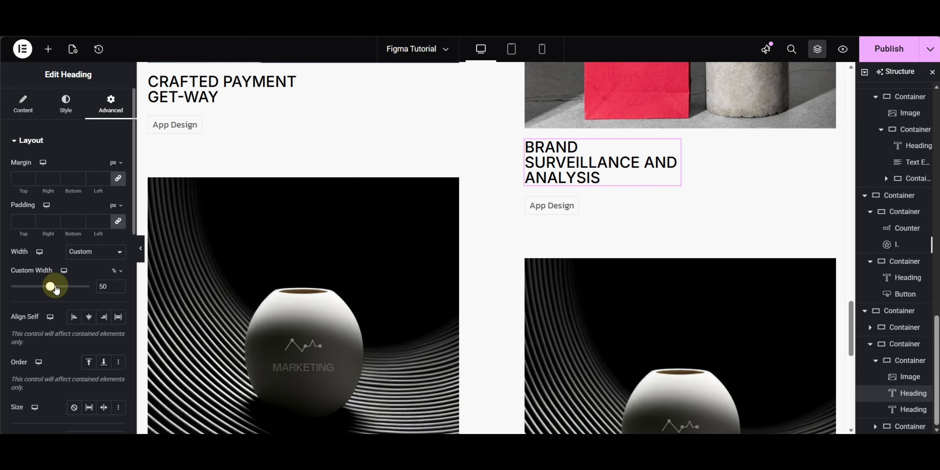
pyautogui.moveTo(56, 290); pyautogui.dragTo(65, 290)
# - Change the tag heading under the Brand Surveillance and Analysis title to Branding
pyautogui.click(556, 189)
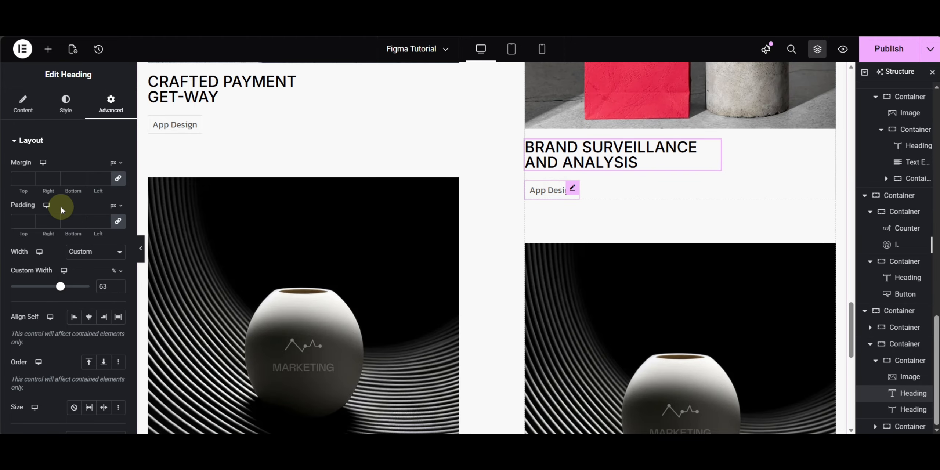
pyautogui.tripleClick(53, 196)
pyautogui.write('Branding')
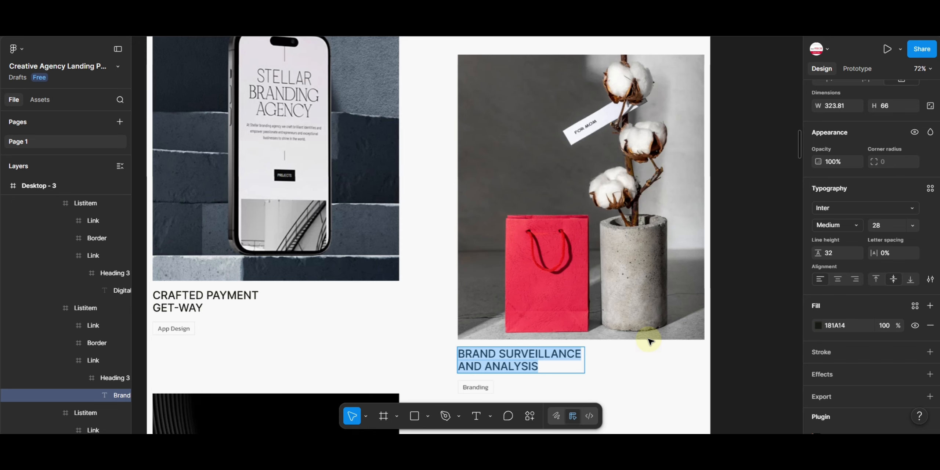
# - Switch to Figma and copy the title text of the Website Maintenance and Support card in the second column
pyautogui.scroll(-5, 648, 341)
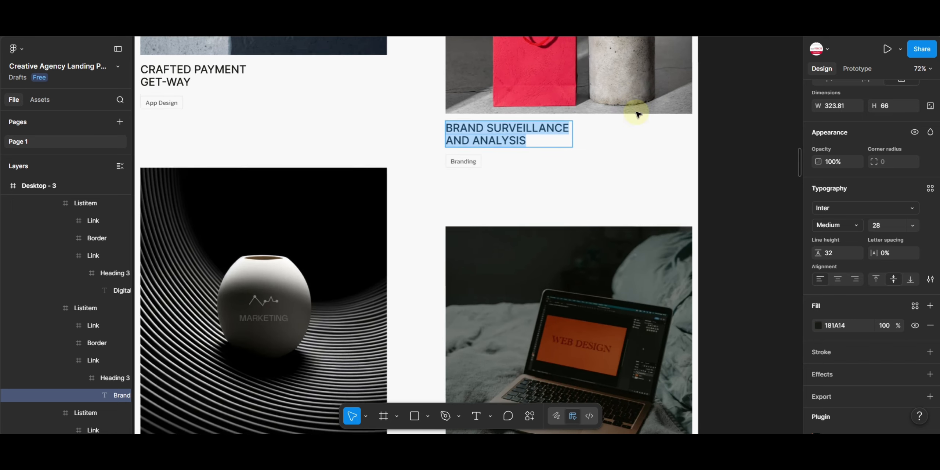
pyautogui.scroll(-5, 582, 176)
pyautogui.hscroll(1, 538, 342)
pyautogui.doubleClick(470, 326)
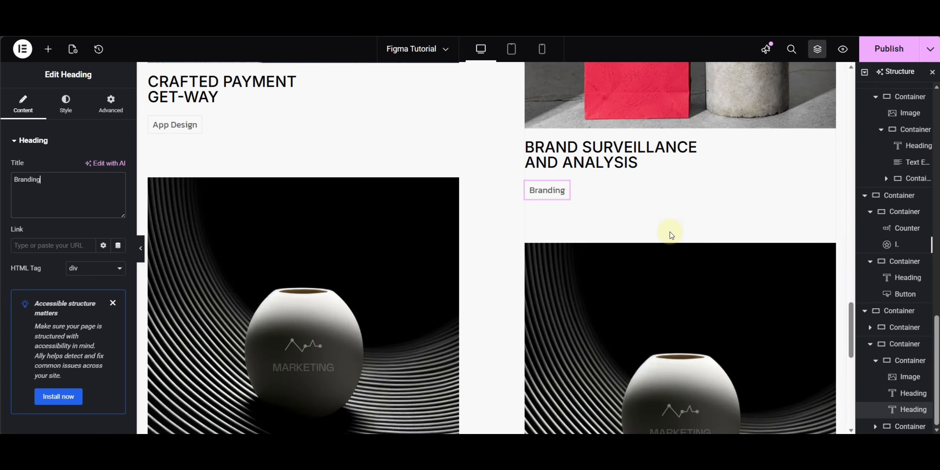
# - Back in Elementor, replace the second column's lower card image with the Web Design laptop photo from the media library
pyautogui.scroll(-5, 650, 200)
pyautogui.click(652, 203)
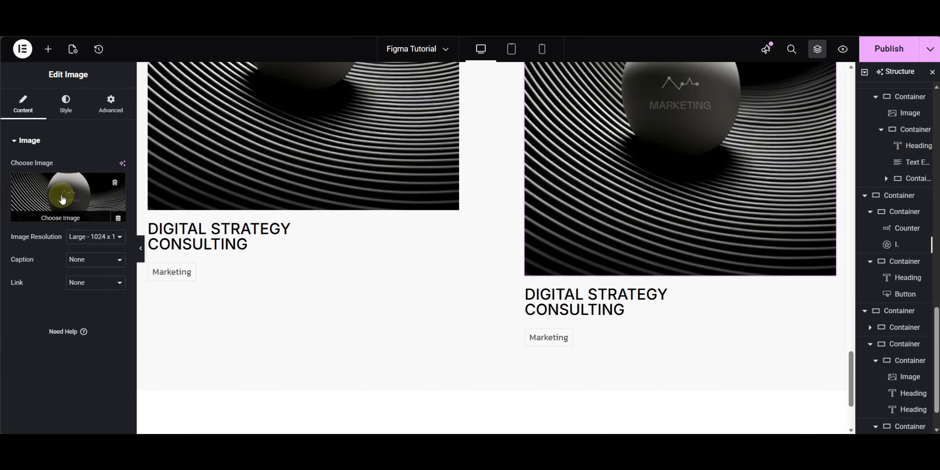
pyautogui.click(58, 193)
pyautogui.scroll(-5, 514, 280)
pyautogui.click(478, 235)
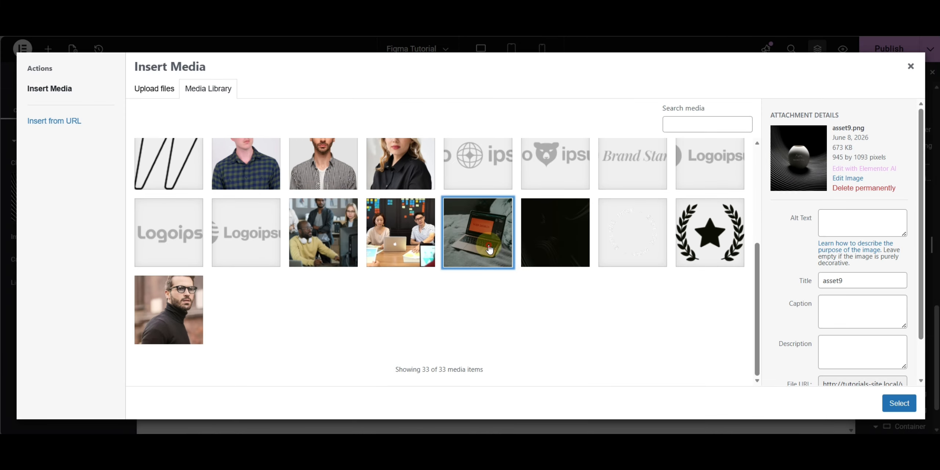
pyautogui.click(896, 404)
# - Change the title below the laptop image to Website Maintenance and Support, and widen its custom width to fit two lines
pyautogui.click(600, 297)
pyautogui.tripleClick(55, 204)
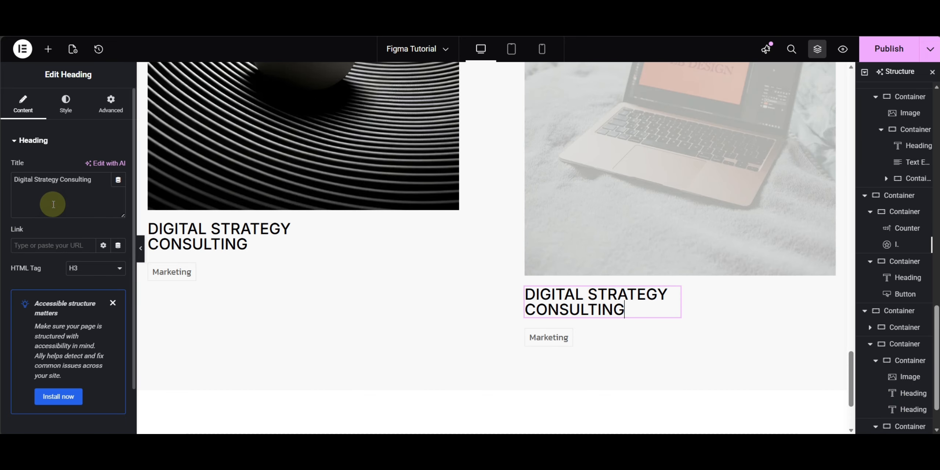
pyautogui.write('website Maintenance and Support')
pyautogui.press('BackSpace')
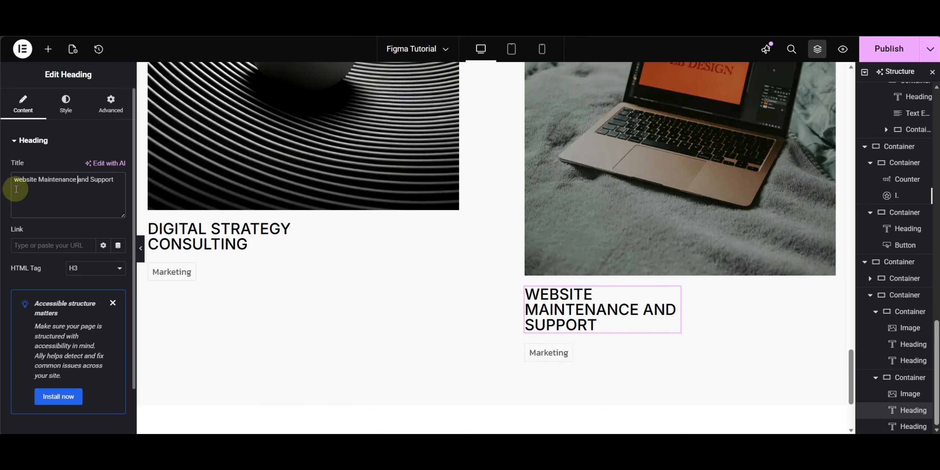
pyautogui.click(111, 106)
pyautogui.moveTo(52, 289); pyautogui.dragTo(61, 287)
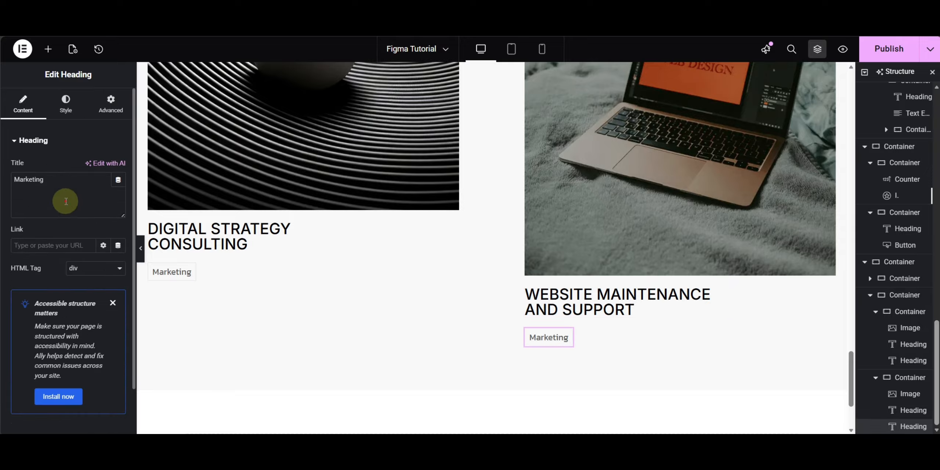
# - Change the tag heading under the Website Maintenance and Support title to Development
pyautogui.click(65, 198)
pyautogui.hotkey('ctrl', 'a')
pyautogui.write('Deve')
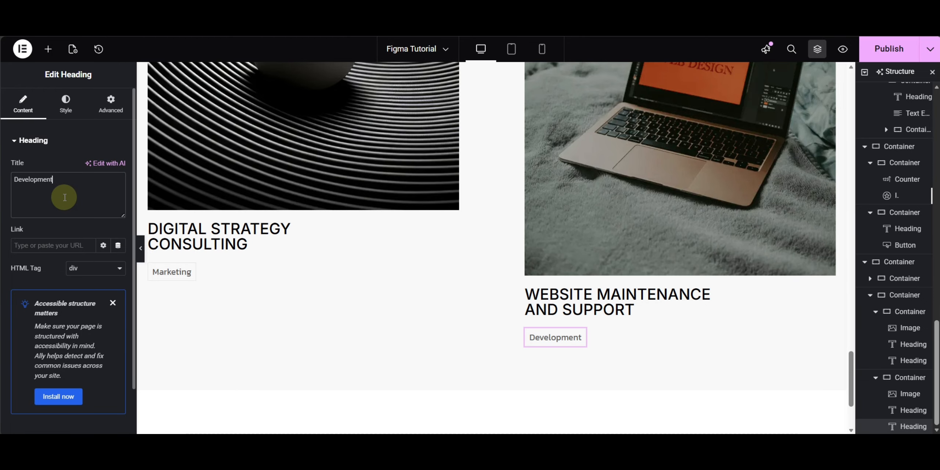
# - Check the finished project cards section, publish the page and open its preview
pyautogui.scroll(10, 479, 332)
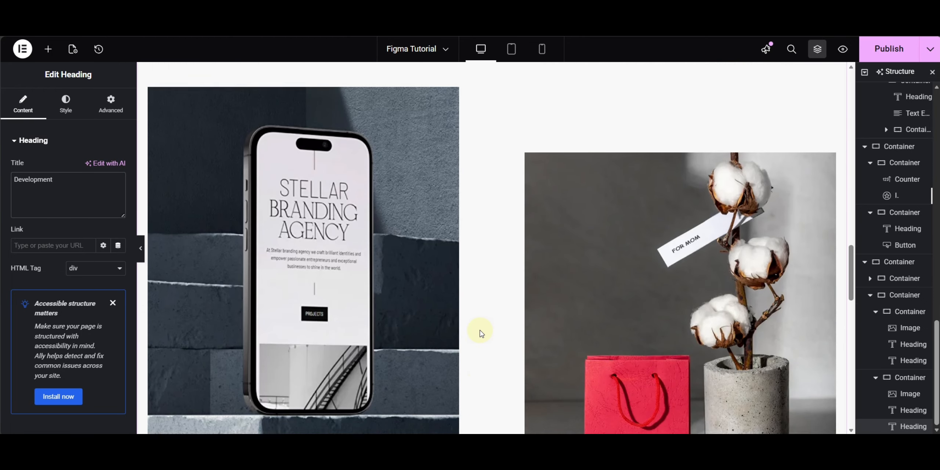
pyautogui.scroll(5, 482, 333)
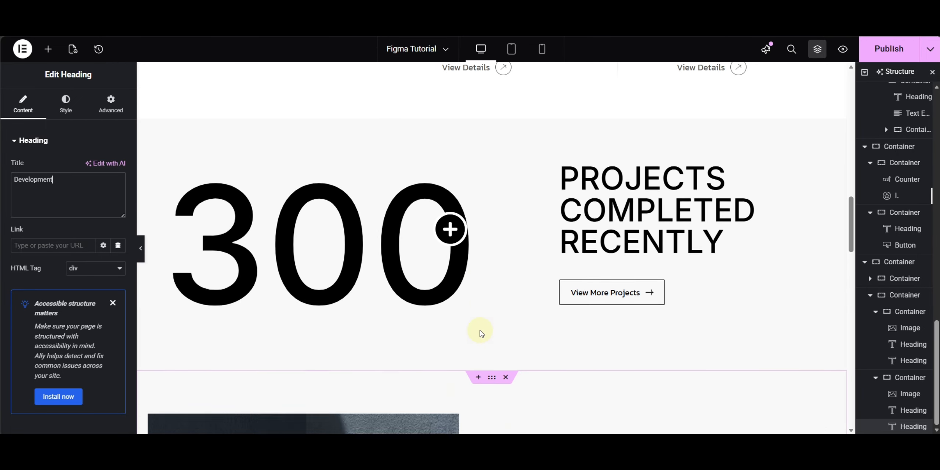
pyautogui.scroll(-1, 481, 333)
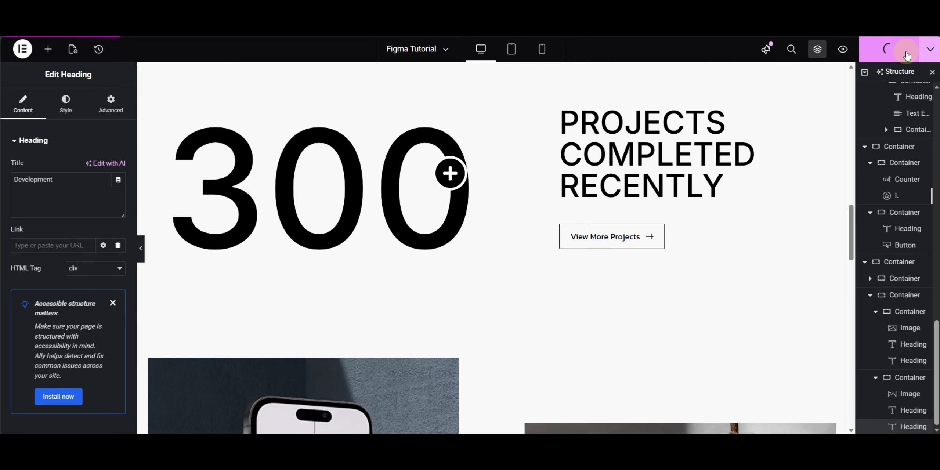
pyautogui.click(843, 50)
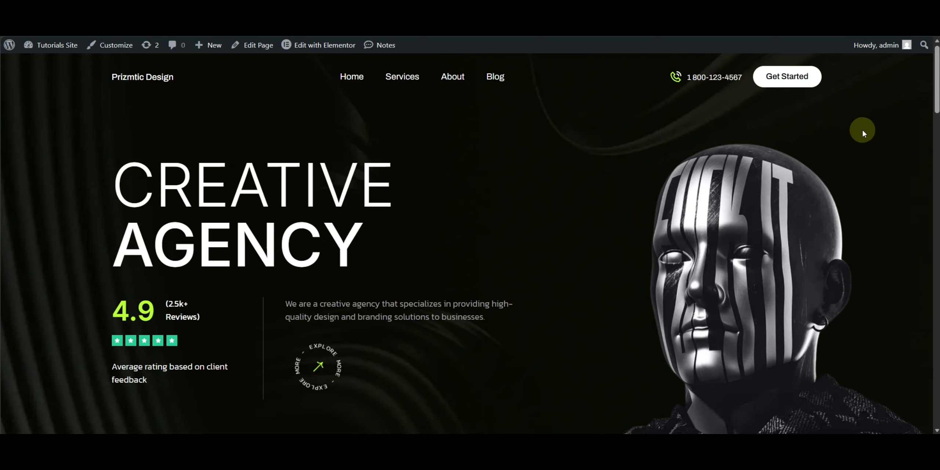
# - Review the previewed page from the hero section down to the projects counter and project cards
pyautogui.scroll(-5, 862, 133)
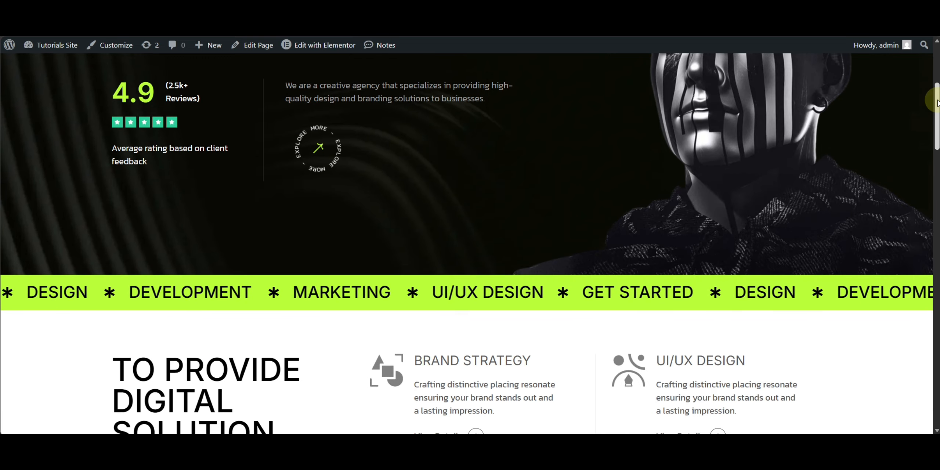
pyautogui.scroll(-6, 936, 148)
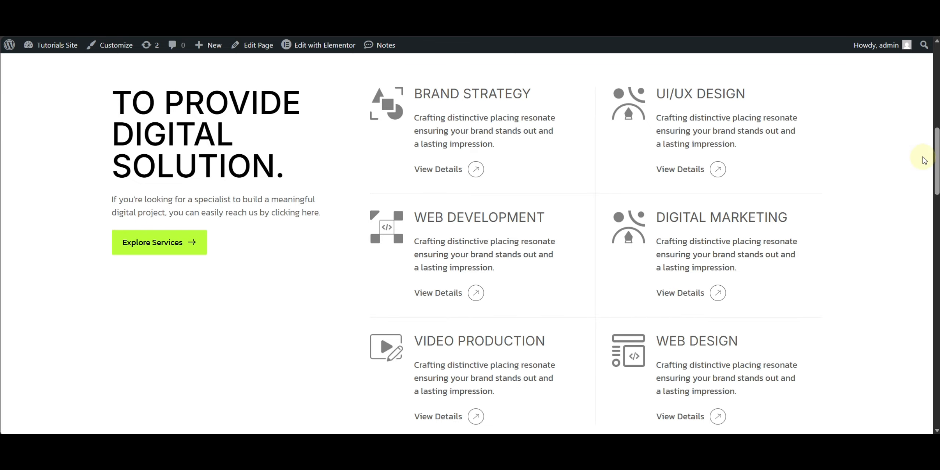
pyautogui.scroll(-7, 935, 157)
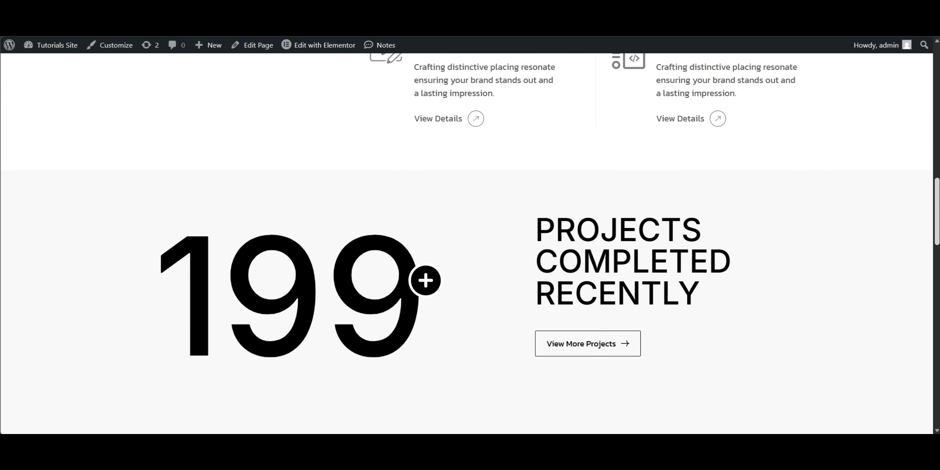
pyautogui.scroll(-2, 935, 157)
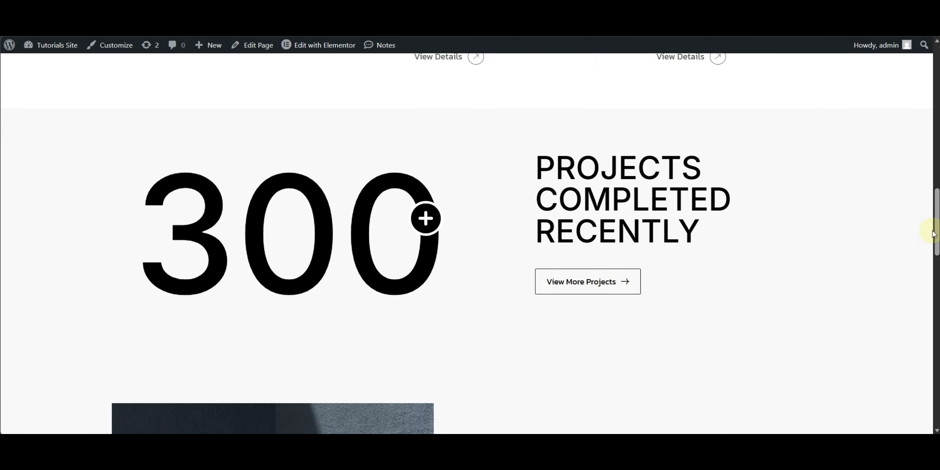
pyautogui.moveTo(935, 234); pyautogui.dragTo(917, 203)
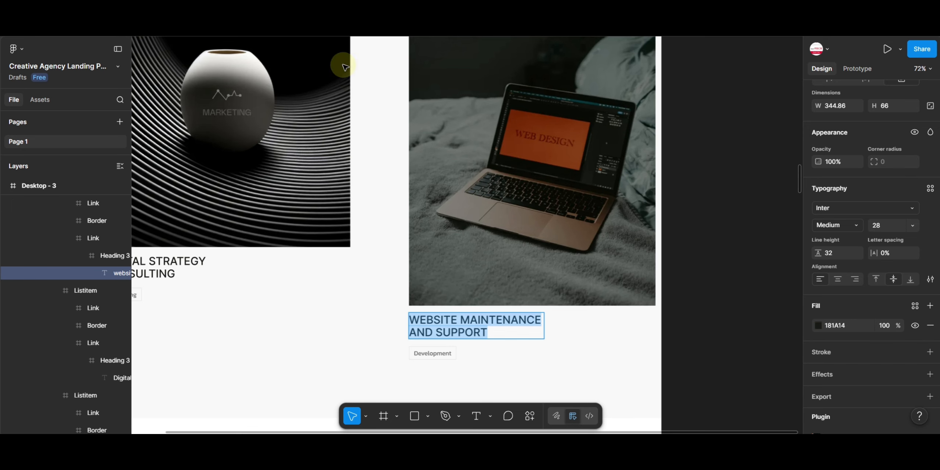
# - Compare the staggered project cards in the Figma design with the same section on the previewed page
pyautogui.moveTo(608, 189); pyautogui.dragTo(695, 187)
pyautogui.scroll(-2, 696, 187)
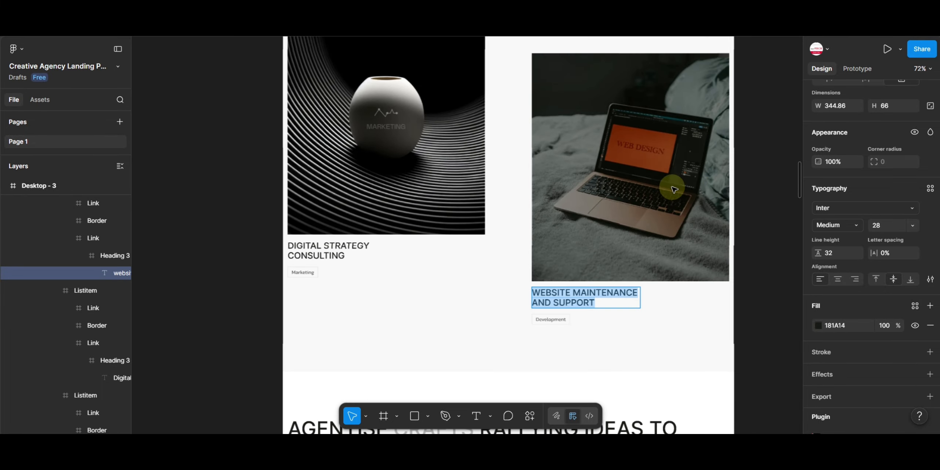
pyautogui.scroll(4, 663, 260)
pyautogui.scroll(10, 638, 93)
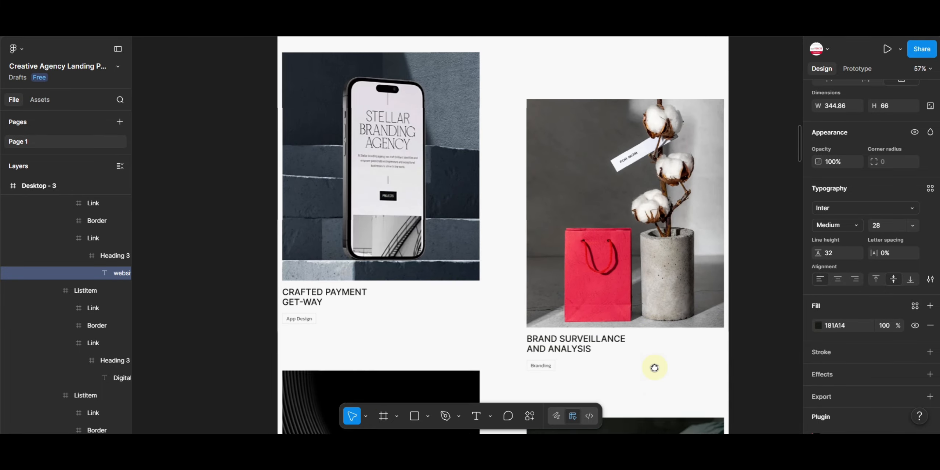
pyautogui.scroll(3, 624, 230)
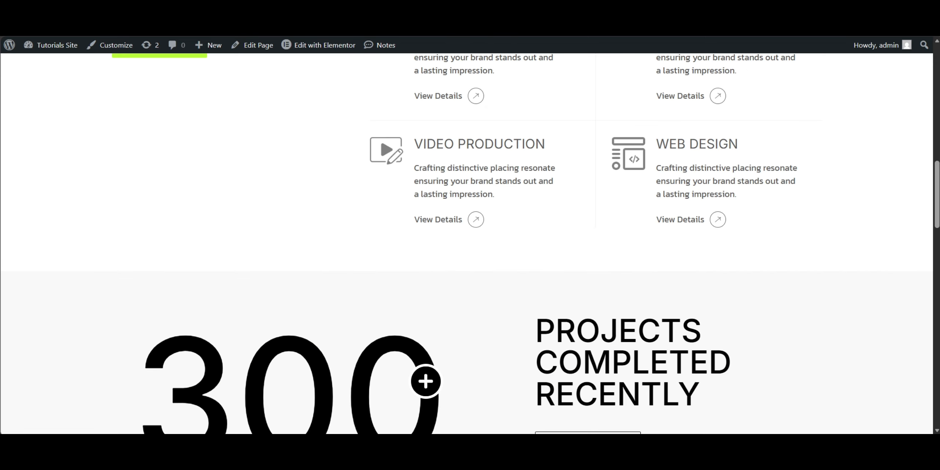
pyautogui.scroll(-8, 714, 217)
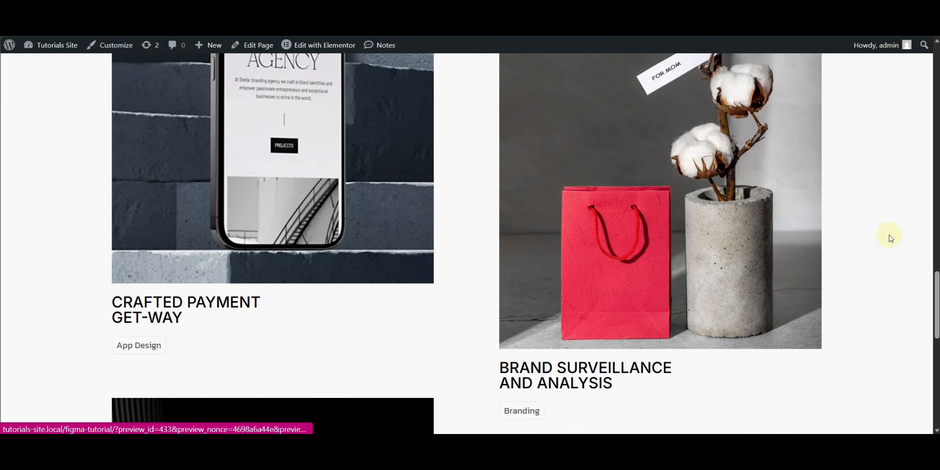
pyautogui.scroll(5, 903, 238)
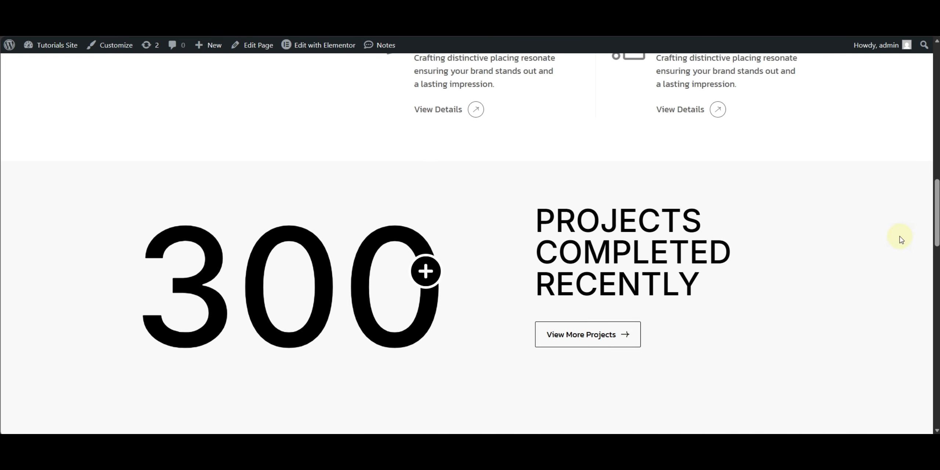
pyautogui.scroll(-3, 687, 231)
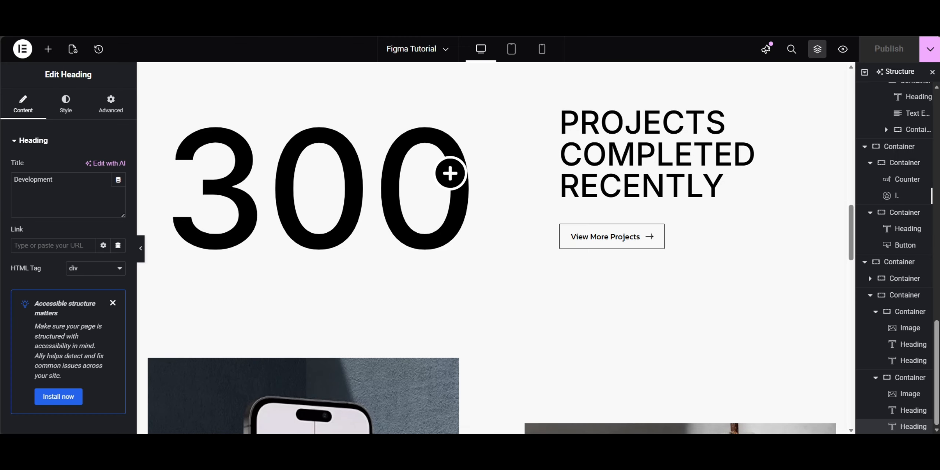